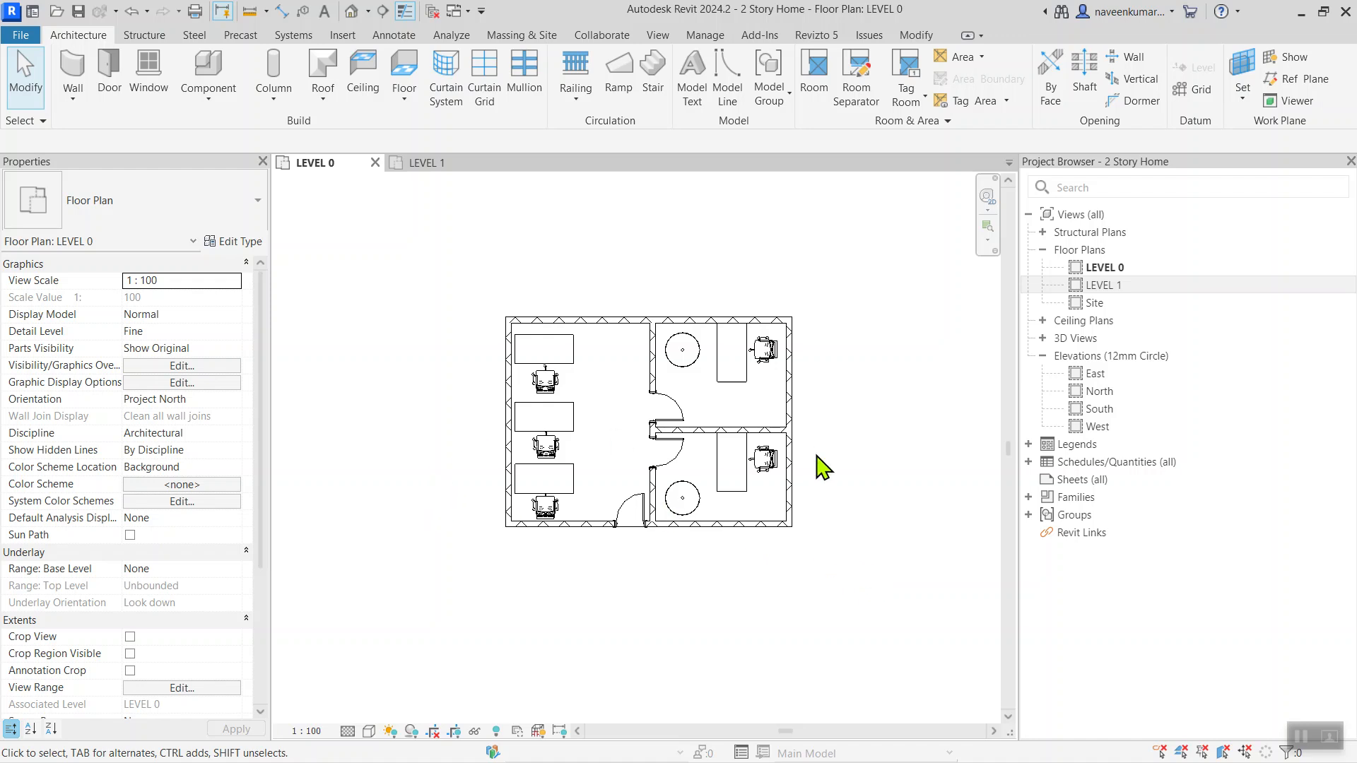
- Examine the room and furniture layouts of the LEVEL 0 and LEVEL 1 floor plans
{"action": "scroll", "coordinate": [858, 469], "scroll_direction": "up", "scroll_amount": 1}
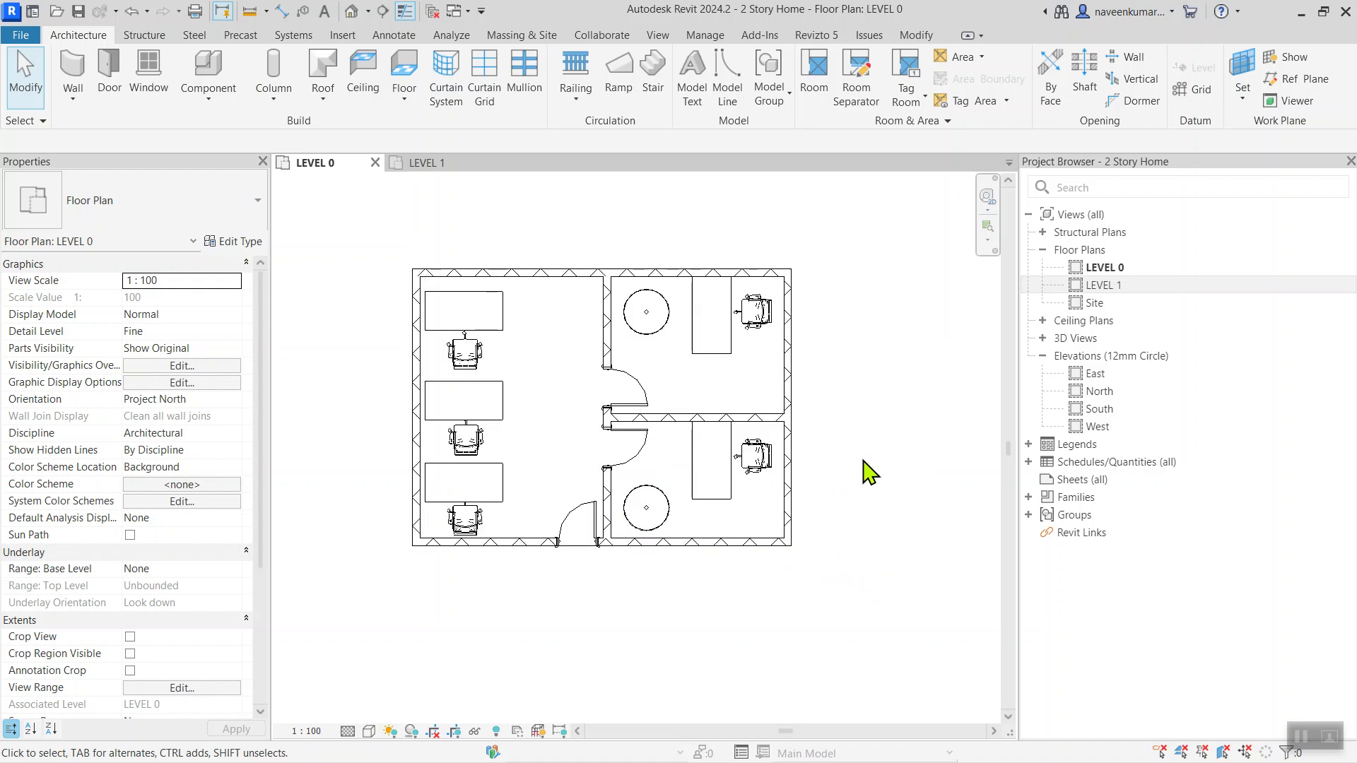
{"action": "mouse_move", "coordinate": [871, 495]}
{"action": "middle_mouse_down"}
{"action": "mouse_move", "coordinate": [883, 517]}
{"action": "mouse_move", "coordinate": [872, 494]}
{"action": "middle_mouse_up"}
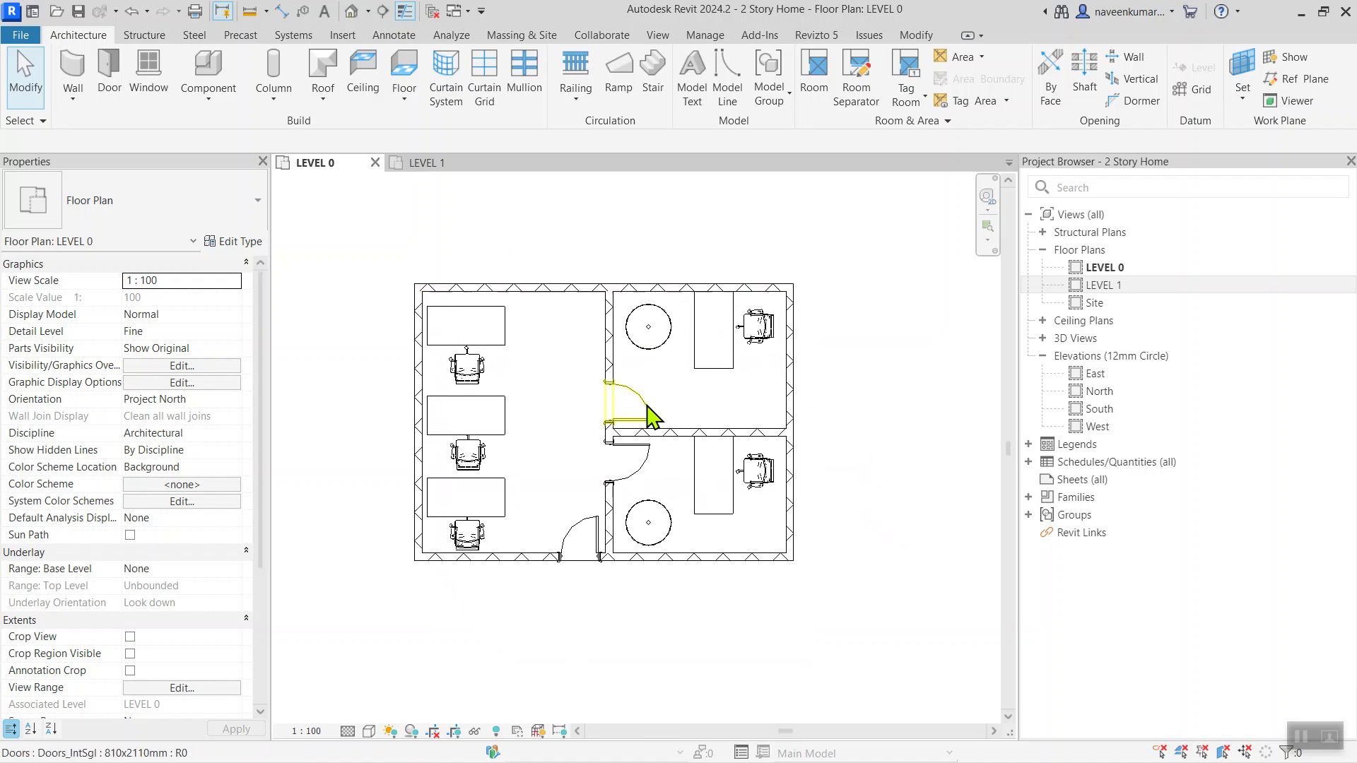
{"action": "left_click", "coordinate": [451, 162]}
{"action": "scroll", "coordinate": [601, 388], "scroll_direction": "down", "scroll_amount": 3}
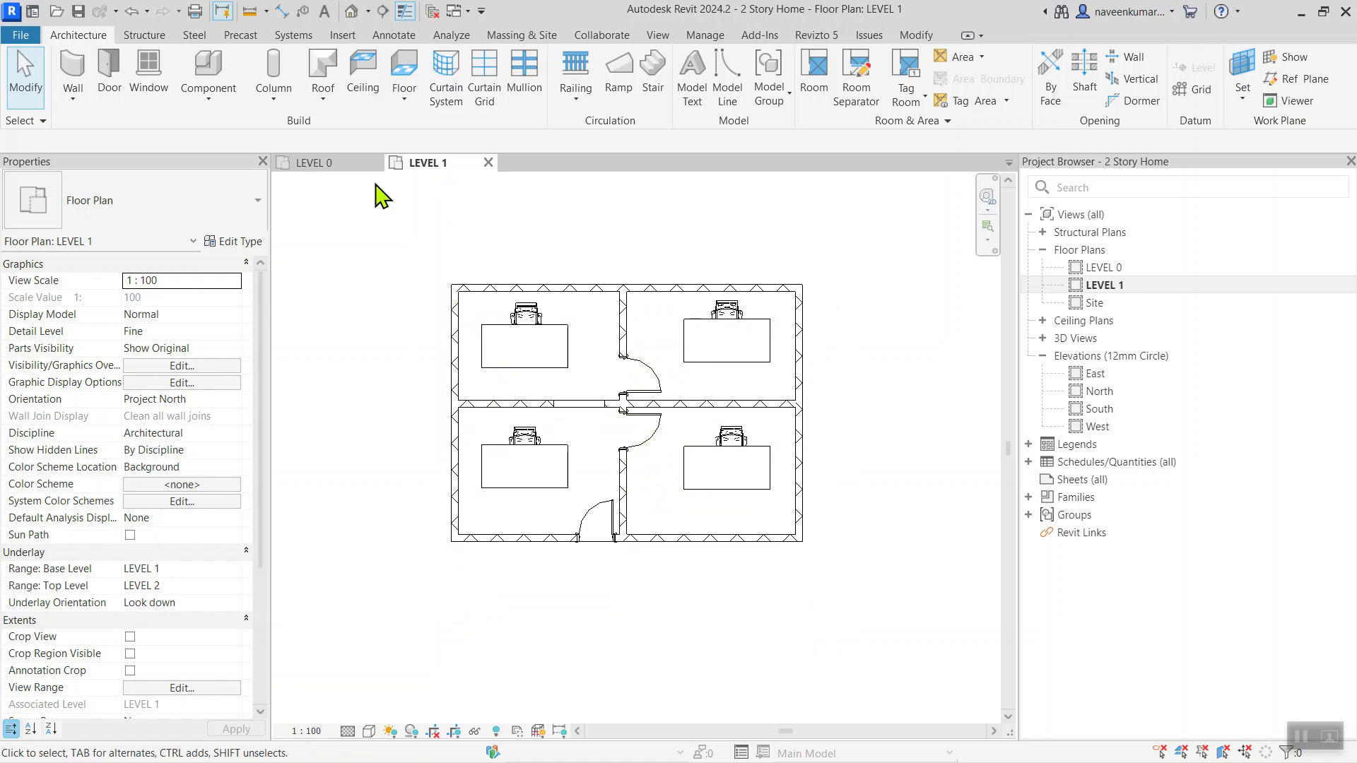
{"action": "left_click", "coordinate": [332, 168]}
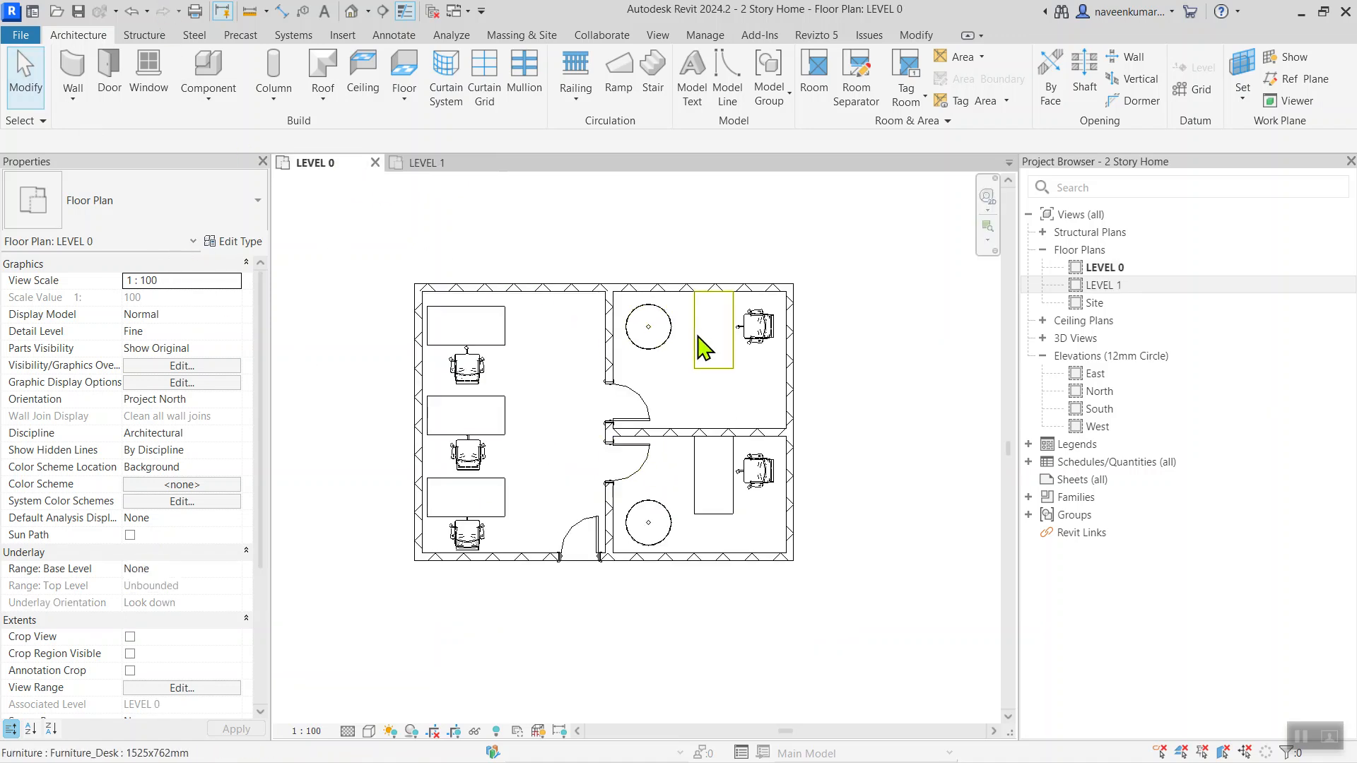
{"action": "middle_click_drag", "start_coordinate": [609, 209], "coordinate": [564, 238]}
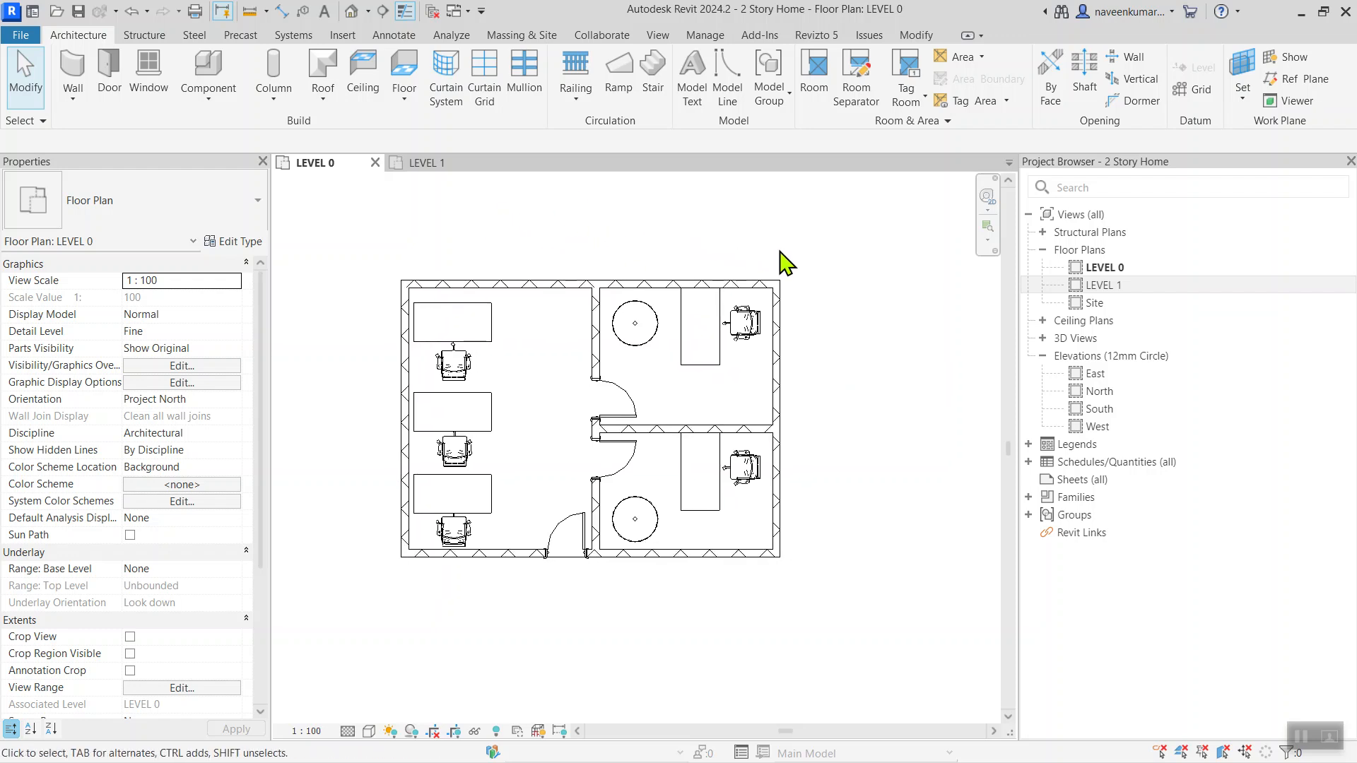
{"action": "scroll", "coordinate": [481, 391], "scroll_direction": "up", "scroll_amount": 3}
{"action": "scroll", "coordinate": [521, 379], "scroll_direction": "down", "scroll_amount": 4}
{"action": "scroll", "coordinate": [534, 396], "scroll_direction": "up", "scroll_amount": 2}
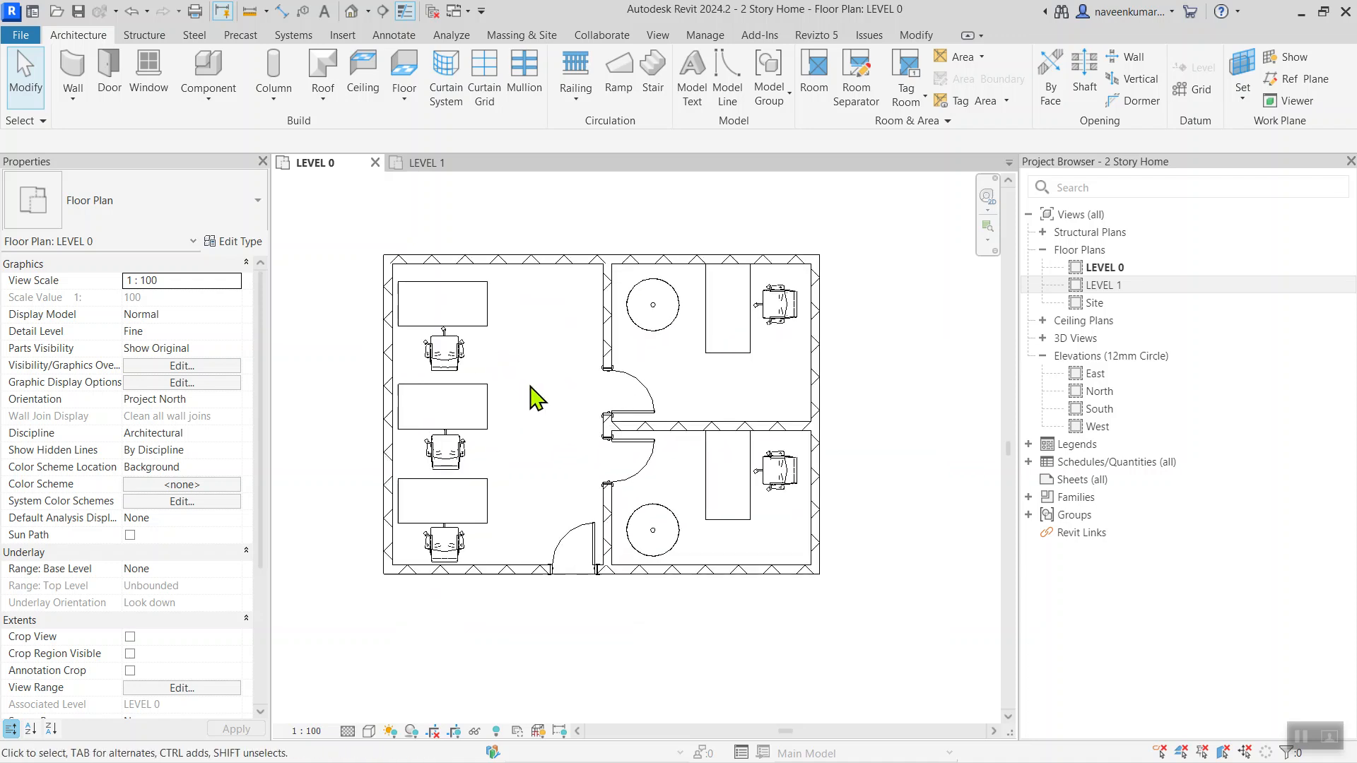
{"action": "scroll", "coordinate": [537, 399], "scroll_direction": "up", "scroll_amount": 1}
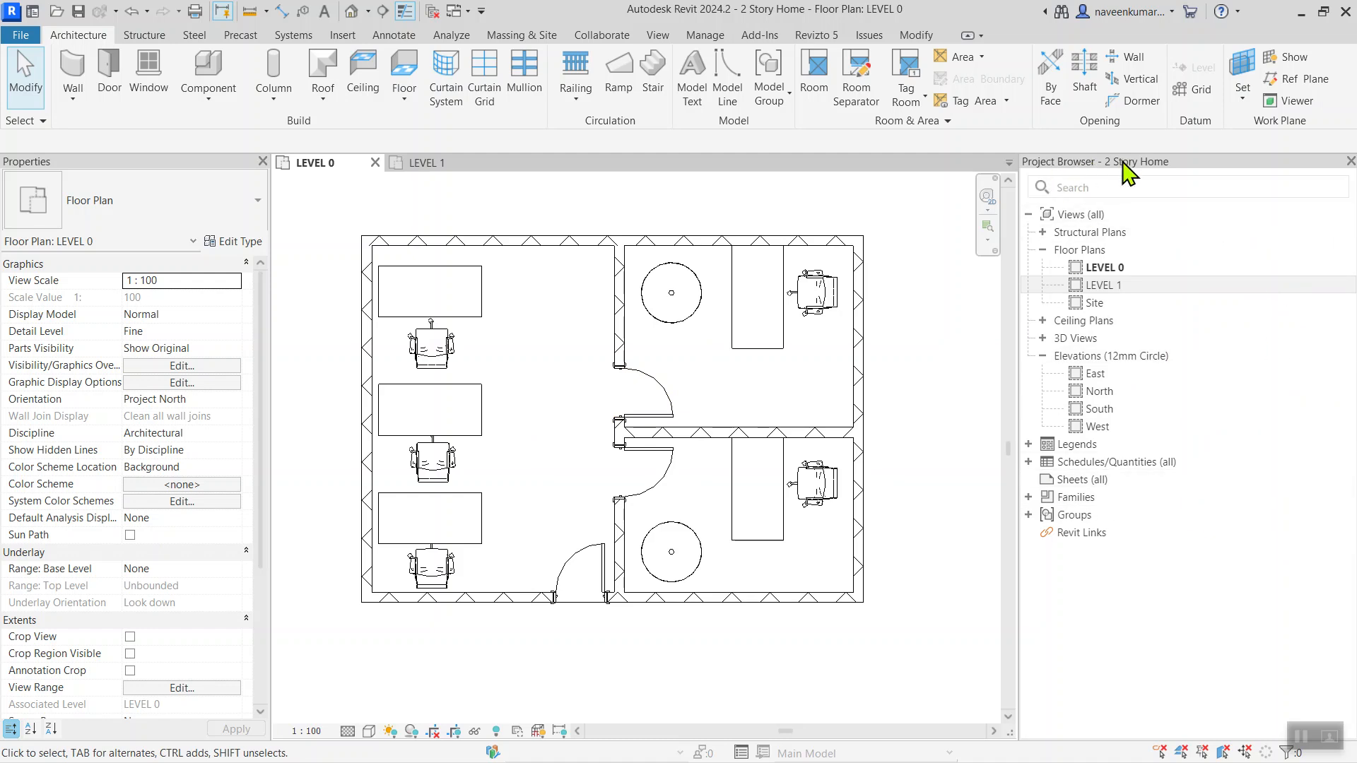
- Create a new sheet using the Title_Blocks_A1_Metric : Standard title block
{"action": "right_click", "coordinate": [1073, 488]}
{"action": "left_click", "coordinate": [1106, 494]}
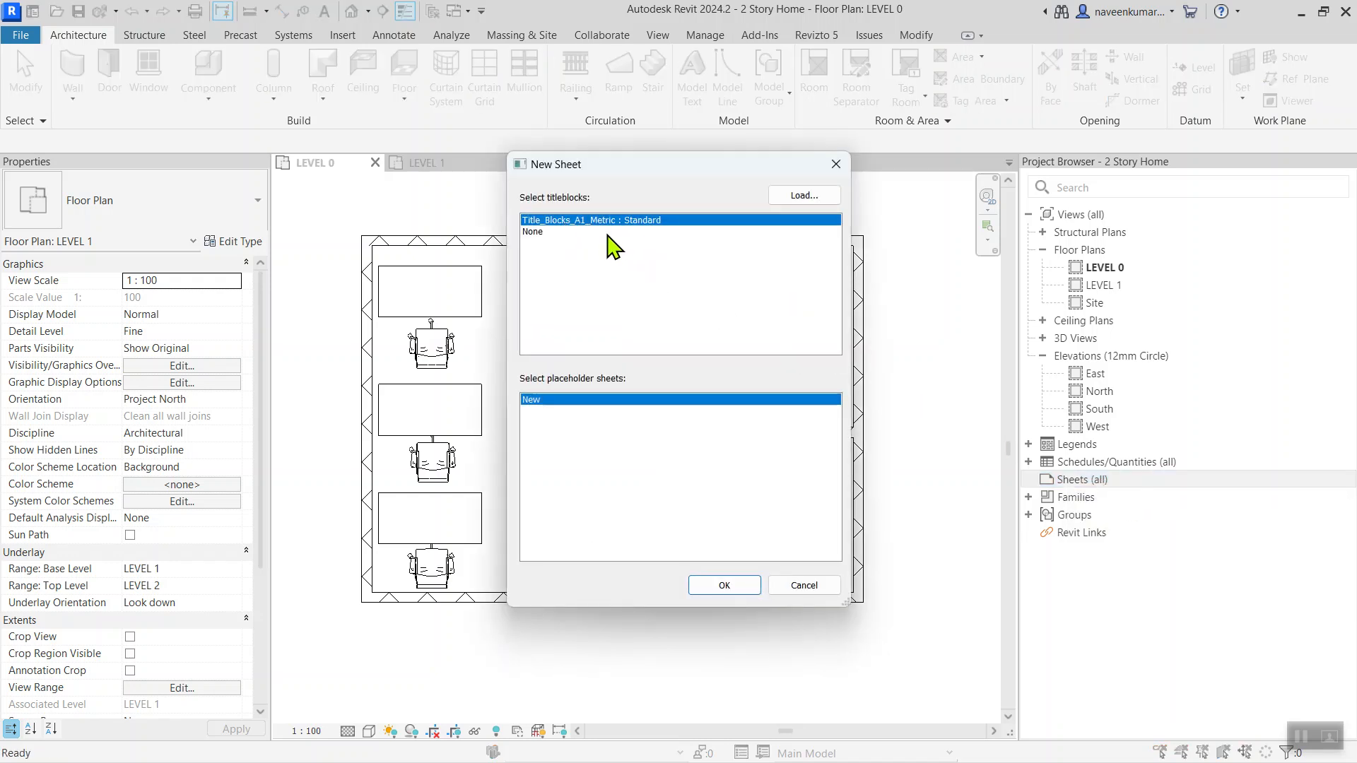
{"action": "left_click", "coordinate": [725, 586]}
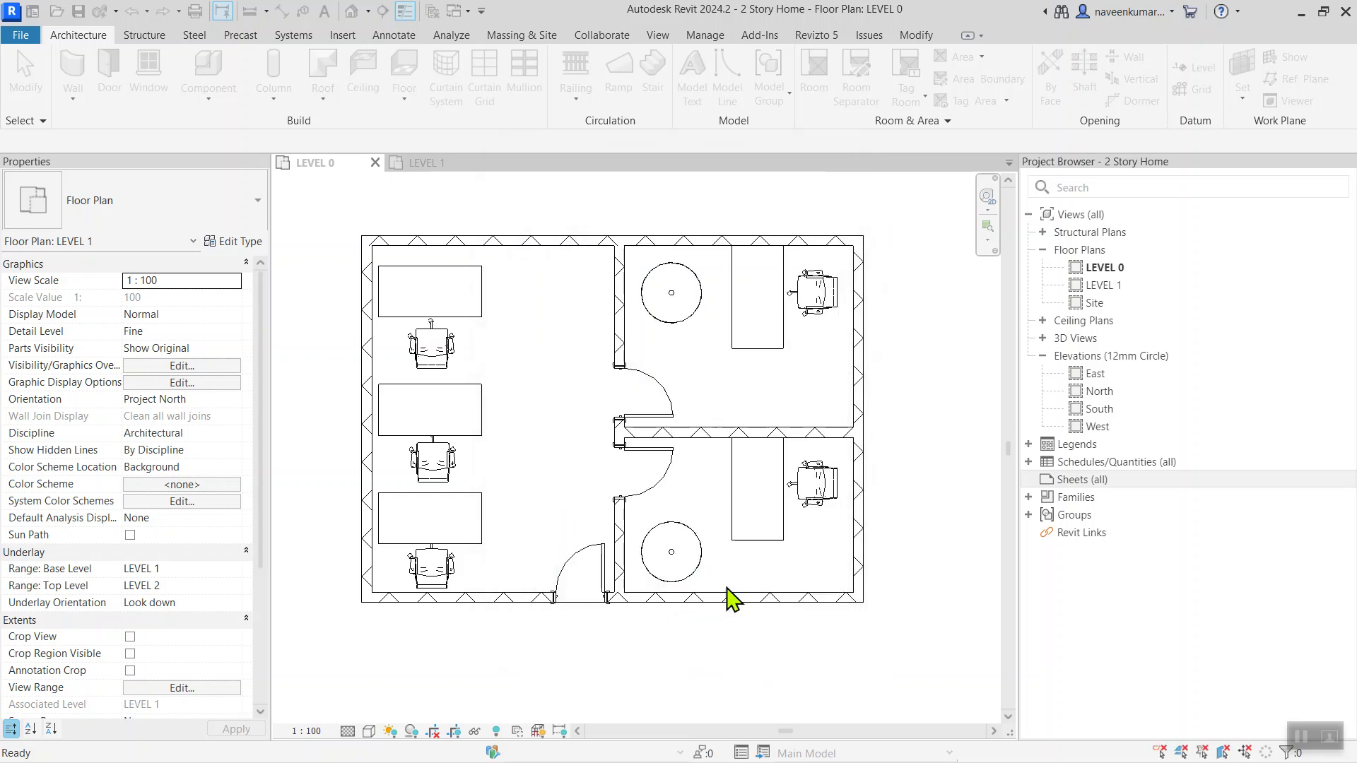
{"action": "scroll", "coordinate": [748, 478], "scroll_direction": "up", "scroll_amount": 6}
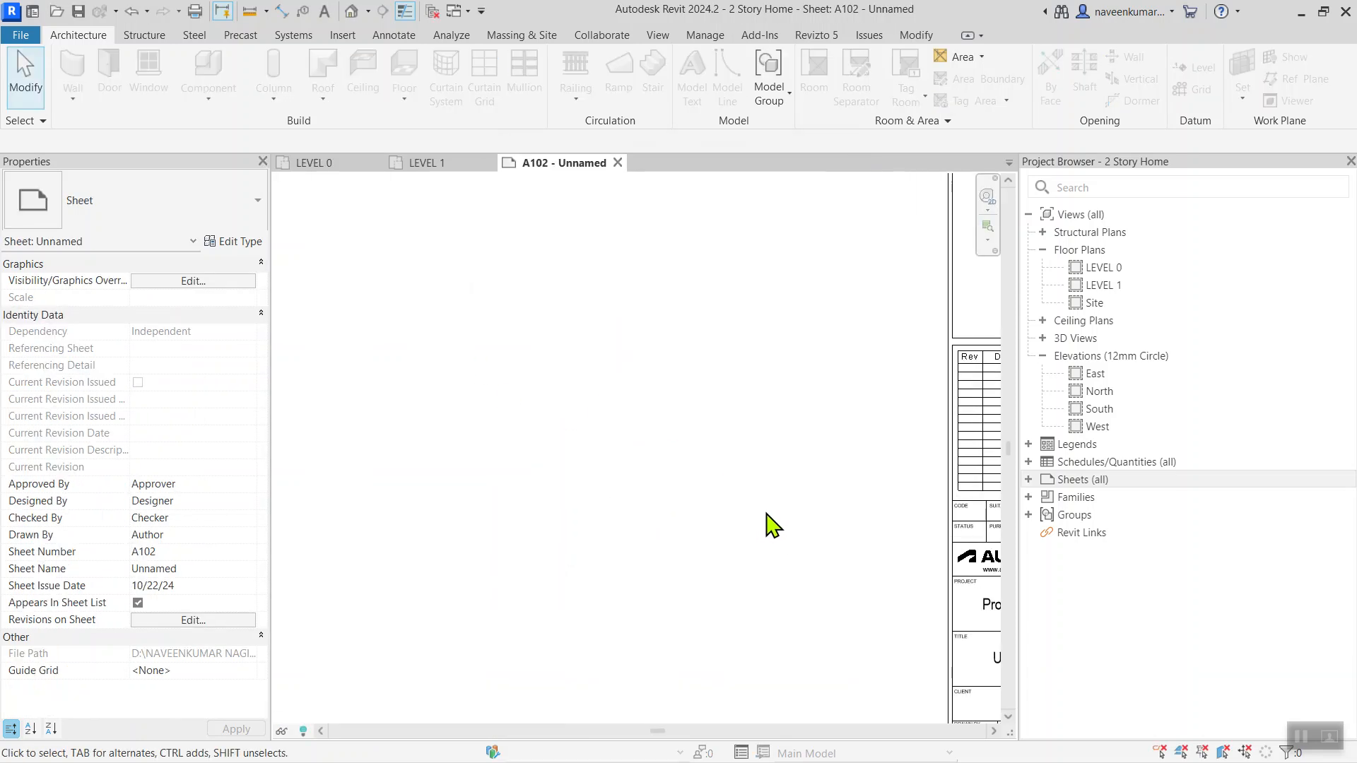
{"action": "scroll", "coordinate": [787, 481], "scroll_direction": "down", "scroll_amount": 6}
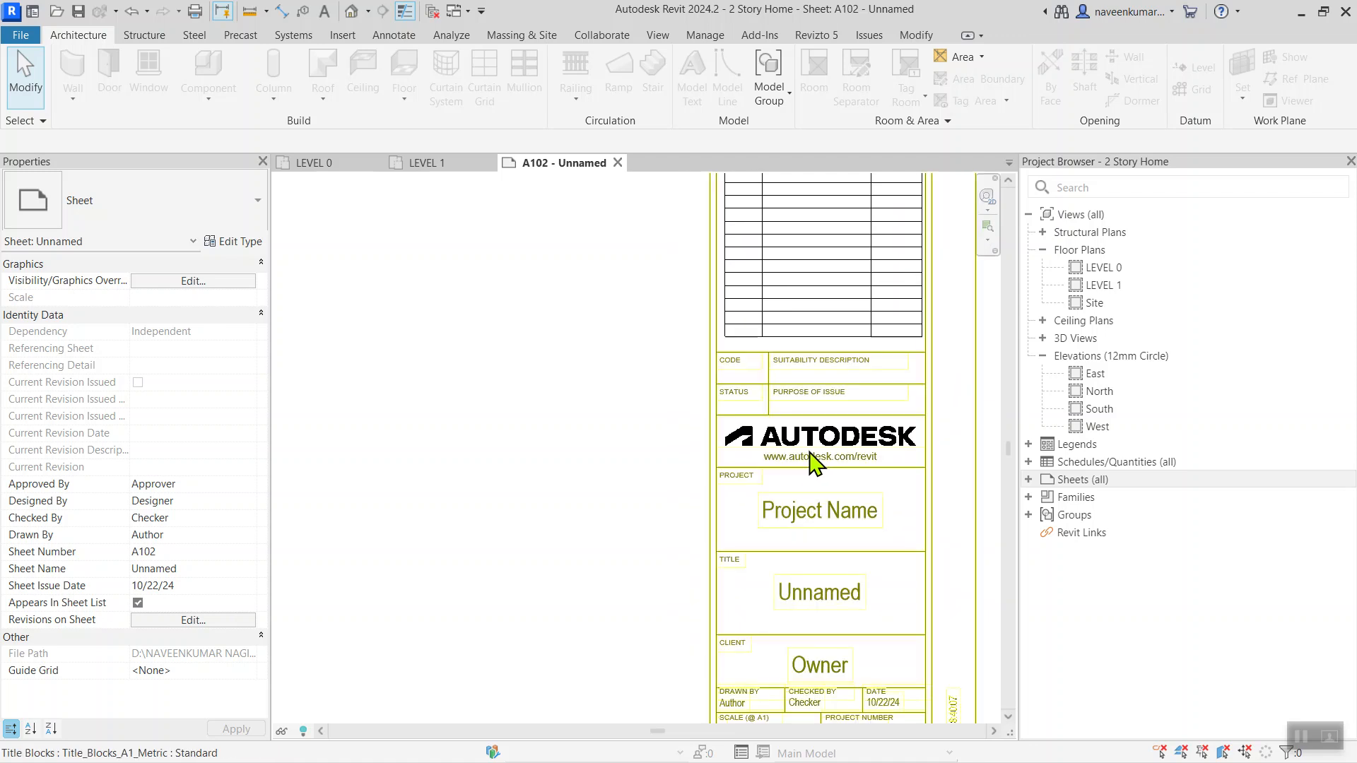
{"action": "middle_click_drag", "start_coordinate": [637, 441], "coordinate": [648, 469]}
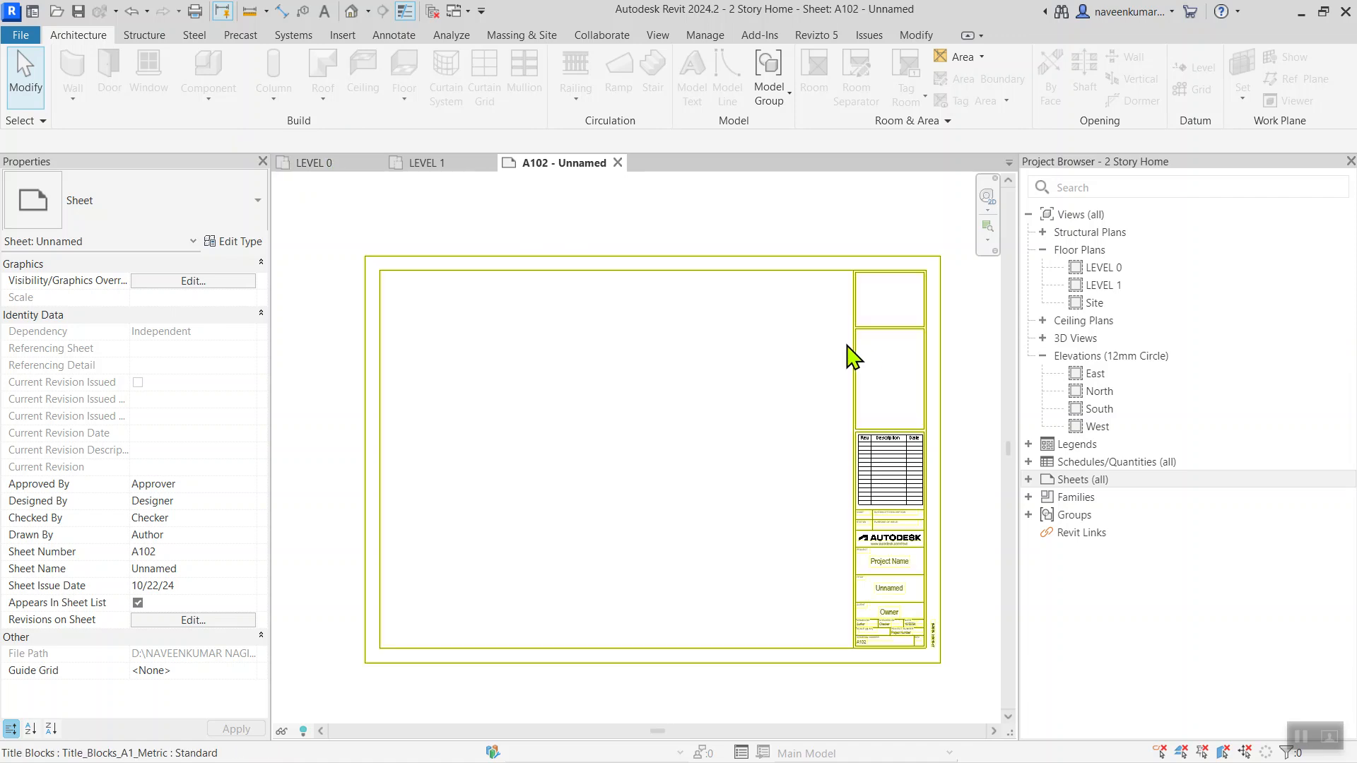
- Duplicate the LEVEL 0 and LEVEL 1 floor plan views using the plain Duplicate option
{"action": "left_click", "coordinate": [1099, 267]}
{"action": "left_click", "coordinate": [1109, 283]}
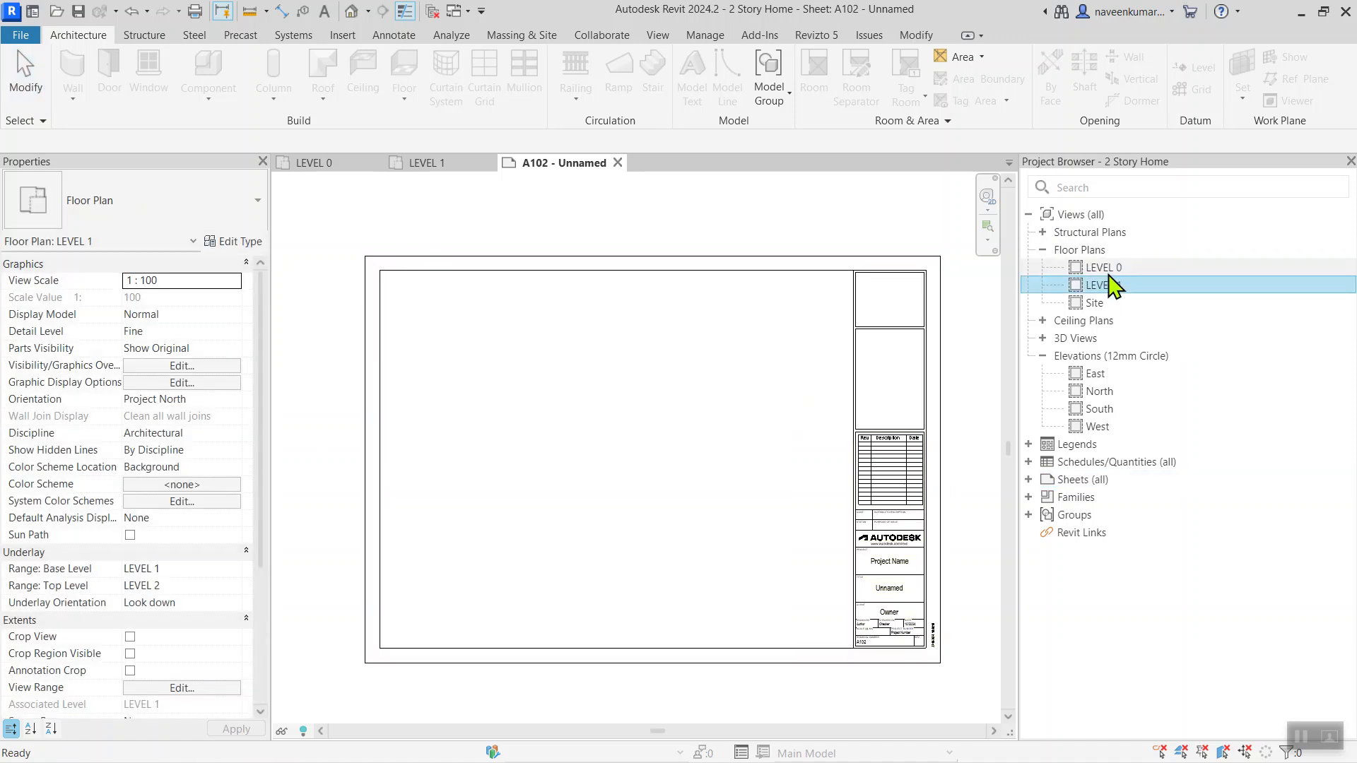
{"action": "right_click", "coordinate": [1107, 268]}
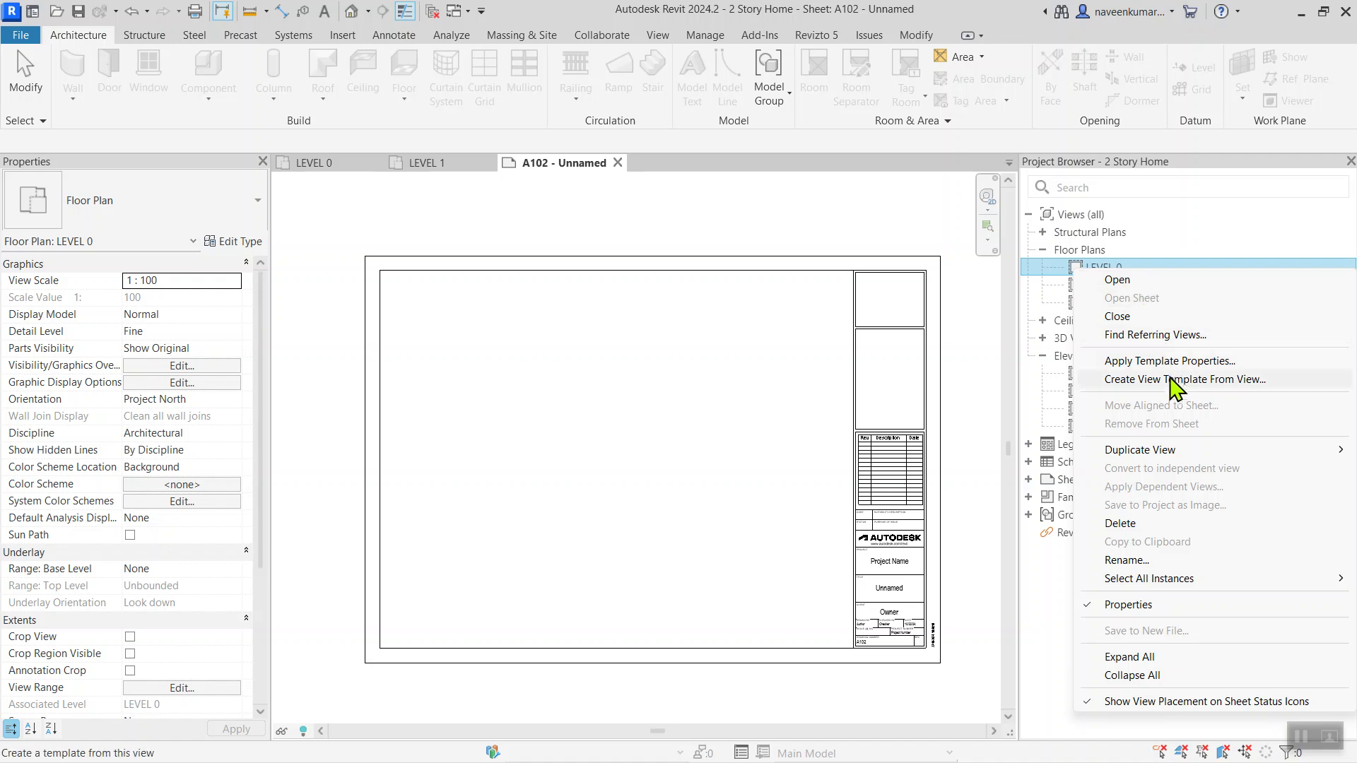
{"action": "mouse_move", "coordinate": [1180, 452]}
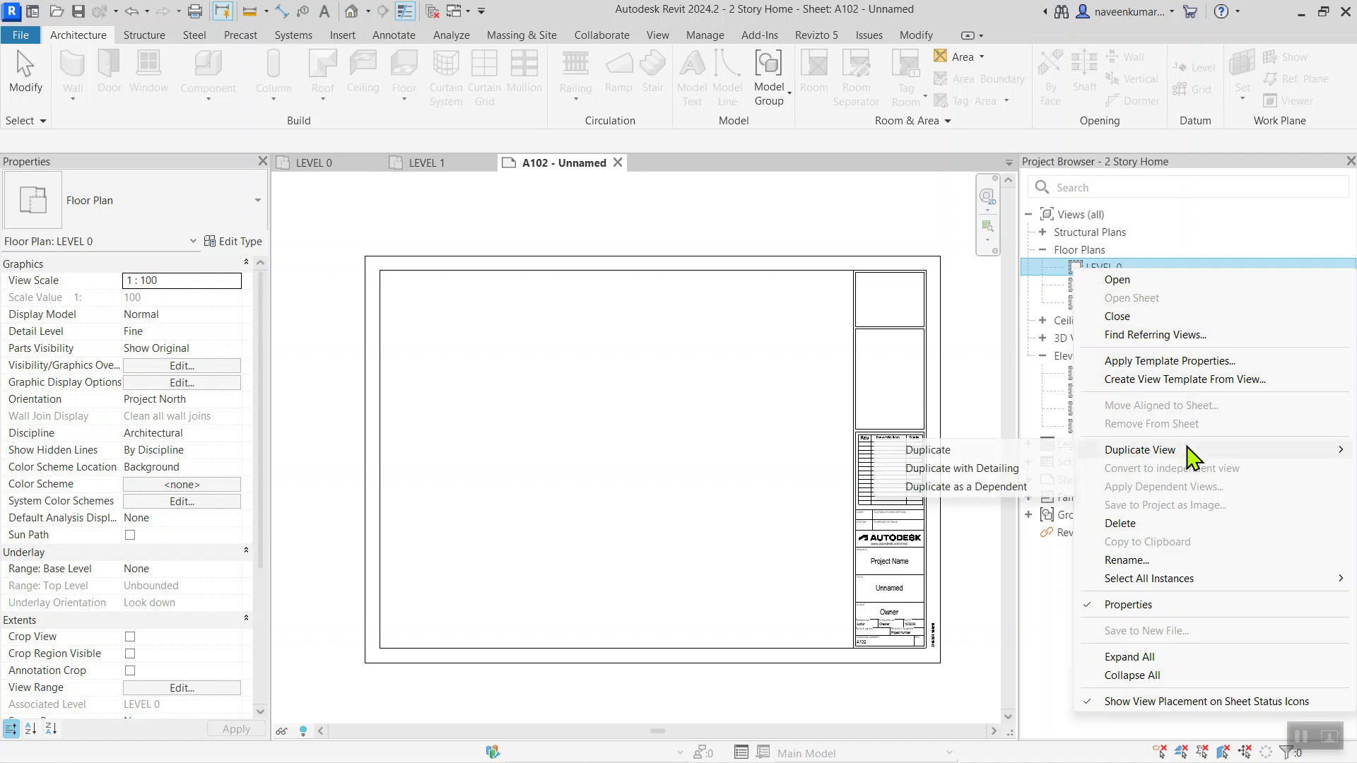
{"action": "left_click", "coordinate": [1013, 452]}
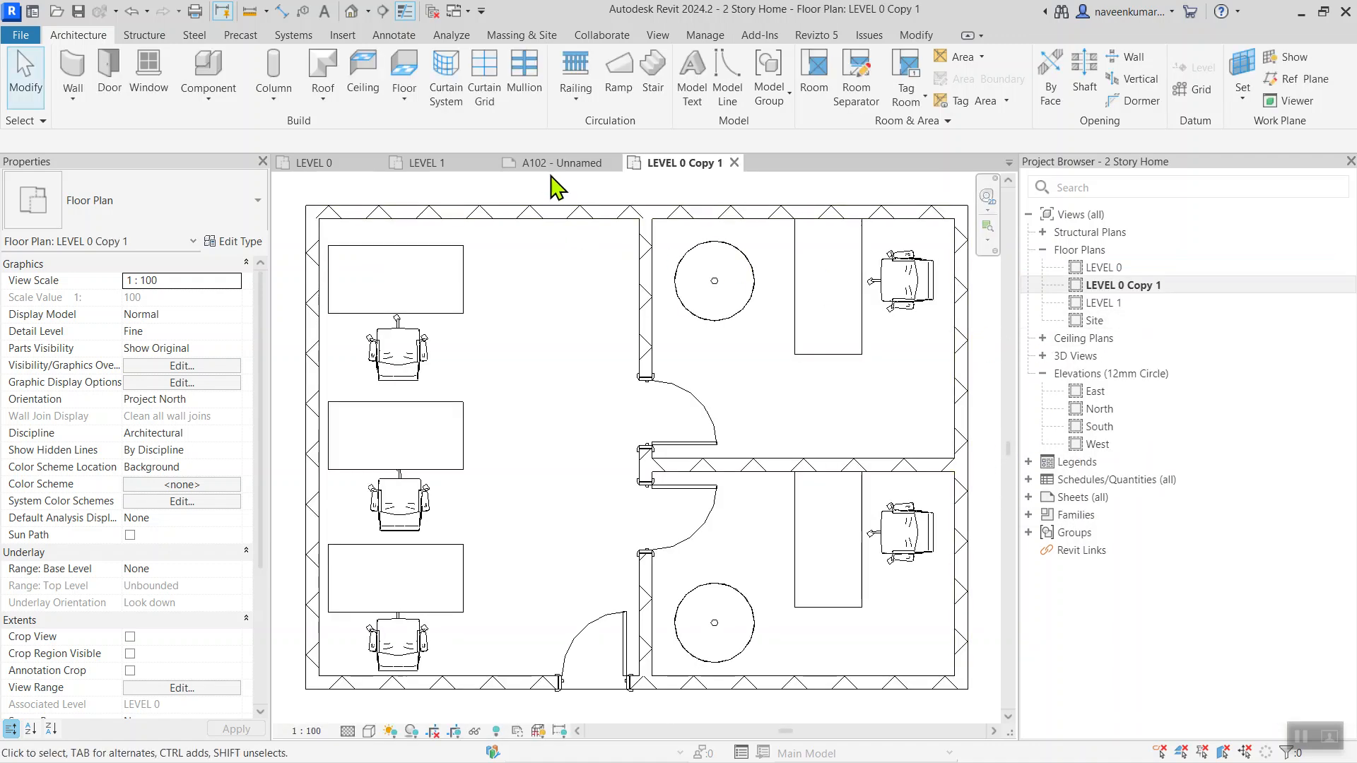
{"action": "right_click", "coordinate": [1107, 308]}
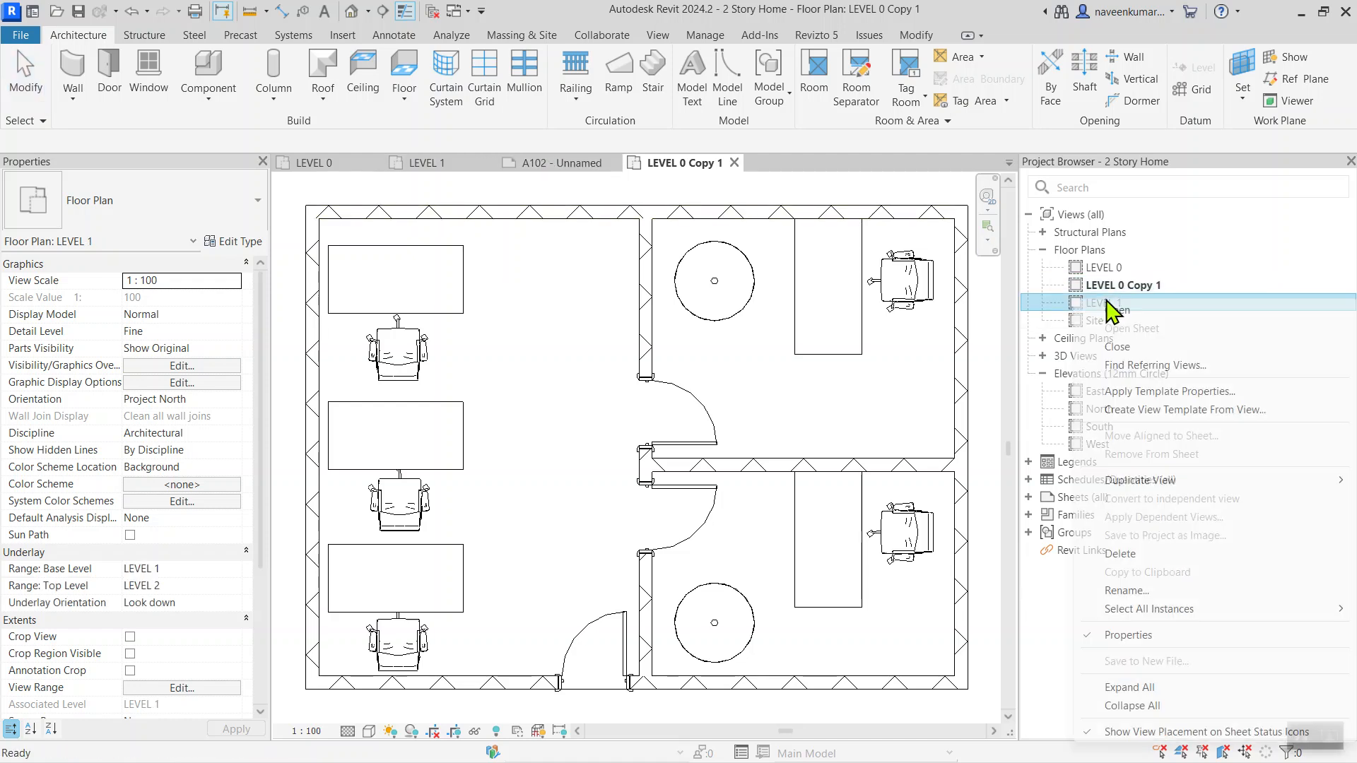
{"action": "mouse_move", "coordinate": [1174, 483]}
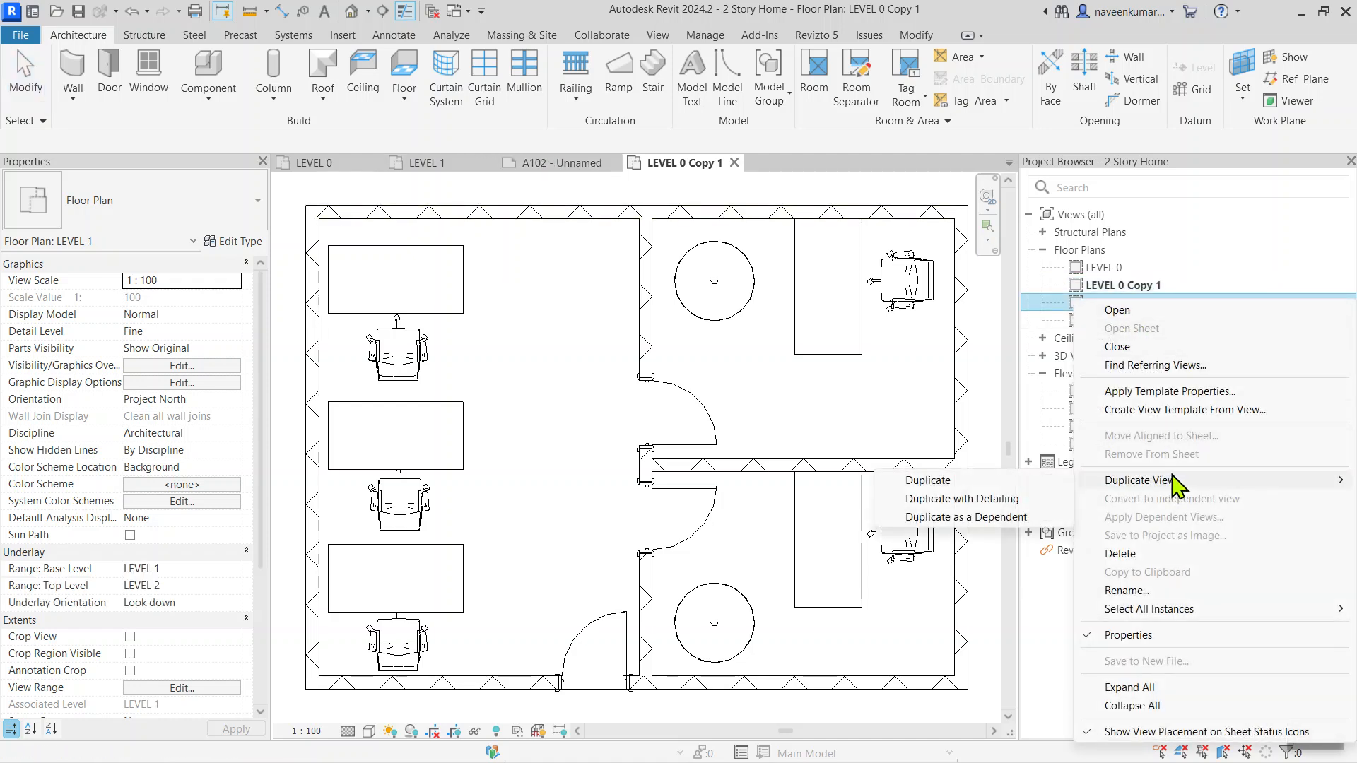
{"action": "left_click", "coordinate": [1015, 482]}
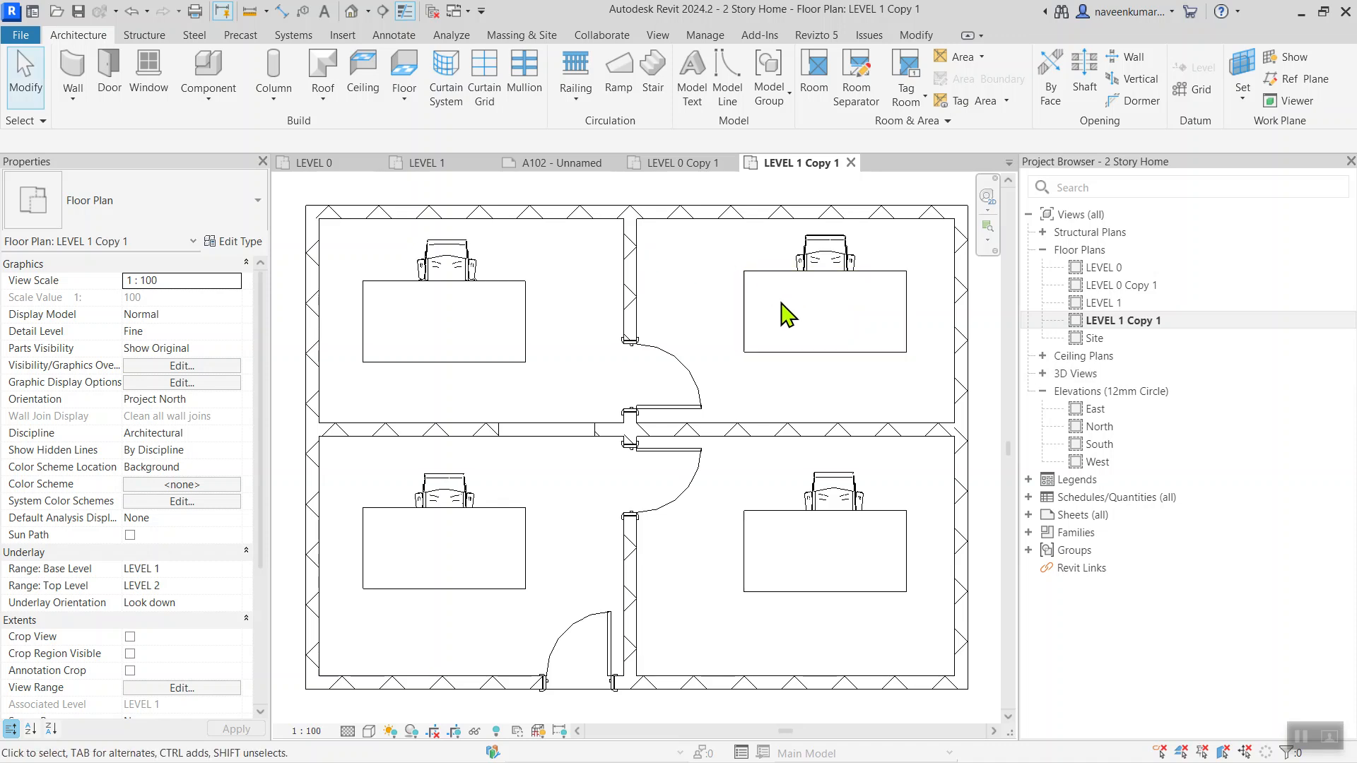
- Switch to the LEVEL 0 Copy 1 floor plan and close all other inactive views
{"action": "left_click", "coordinate": [640, 167]}
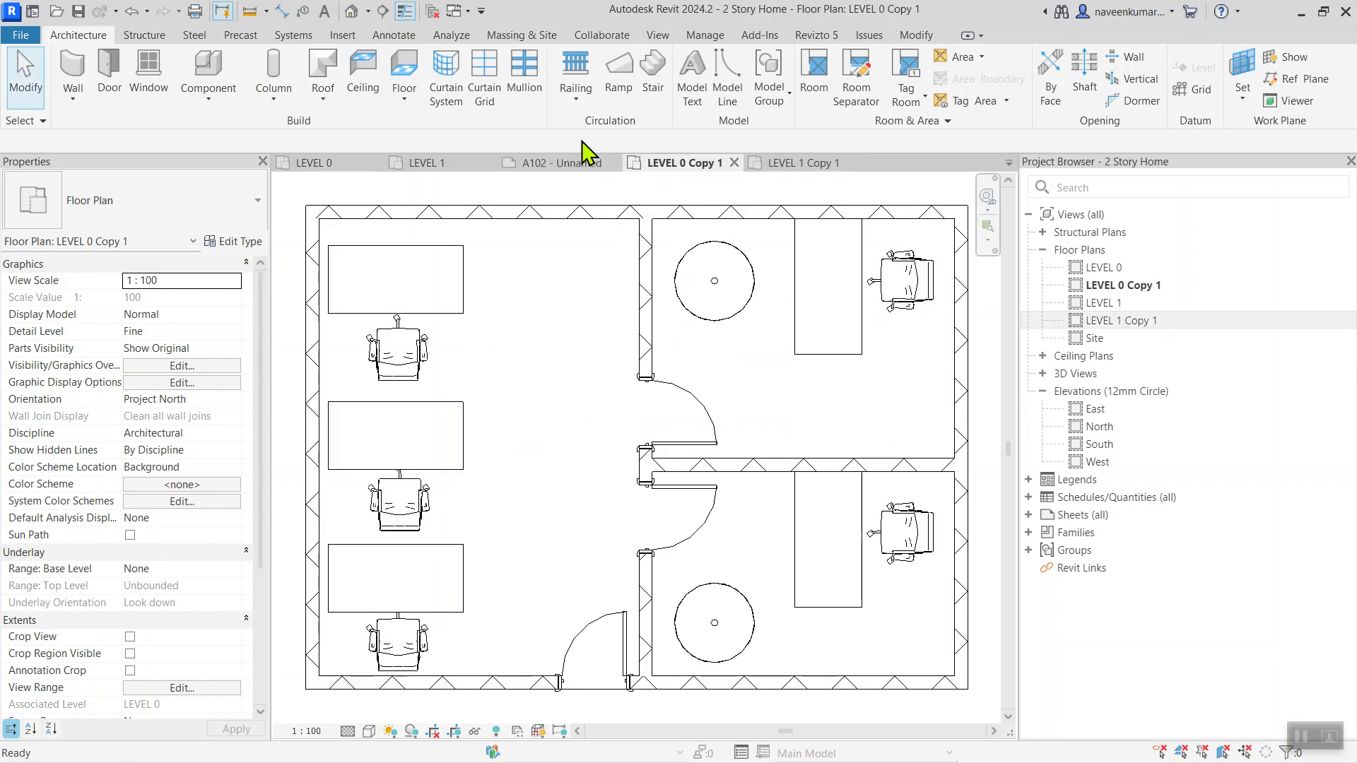
{"action": "left_click", "coordinate": [431, 10]}
{"action": "scroll", "coordinate": [646, 328], "scroll_direction": "down", "scroll_amount": 2}
{"action": "middle_click_drag", "start_coordinate": [646, 328], "coordinate": [594, 351]}
{"action": "scroll", "coordinate": [568, 361], "scroll_direction": "down", "scroll_amount": 1}
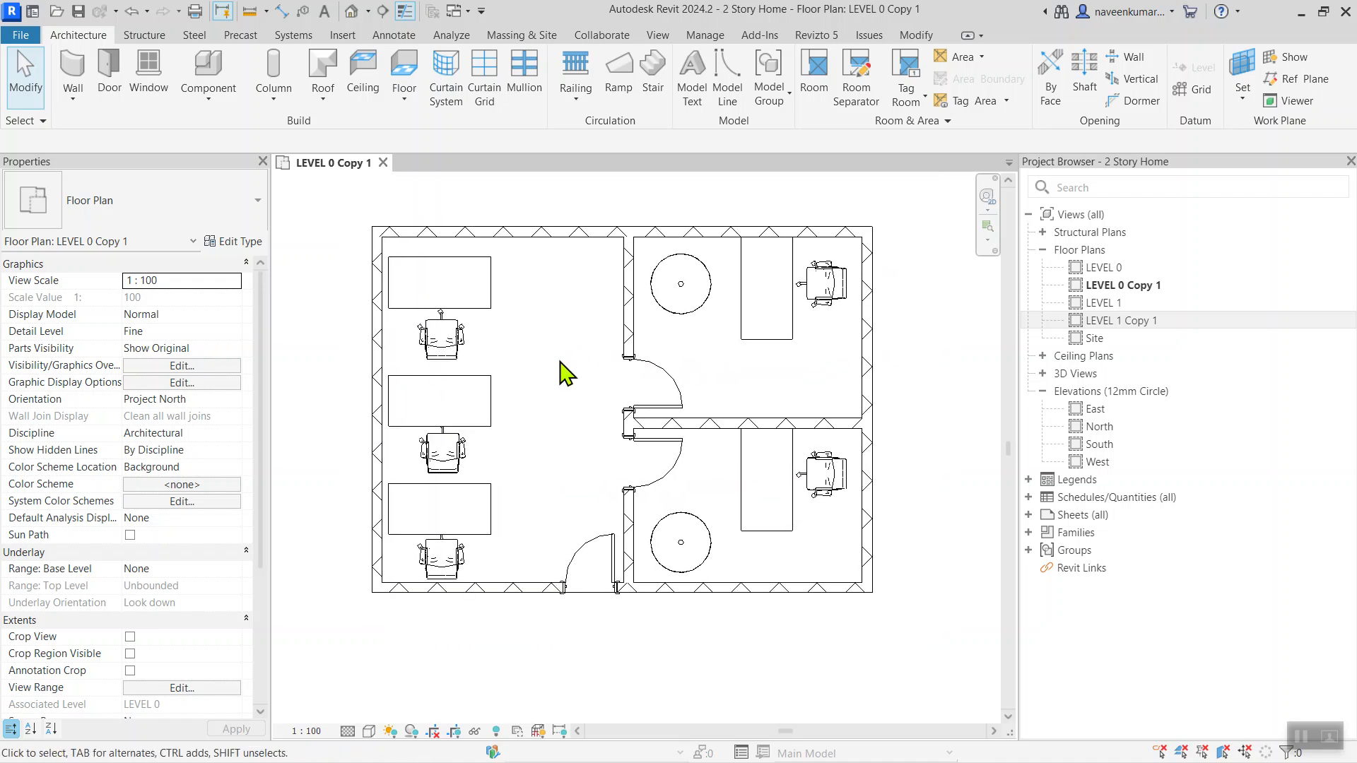
{"action": "middle_click_drag", "start_coordinate": [572, 406], "coordinate": [560, 409]}
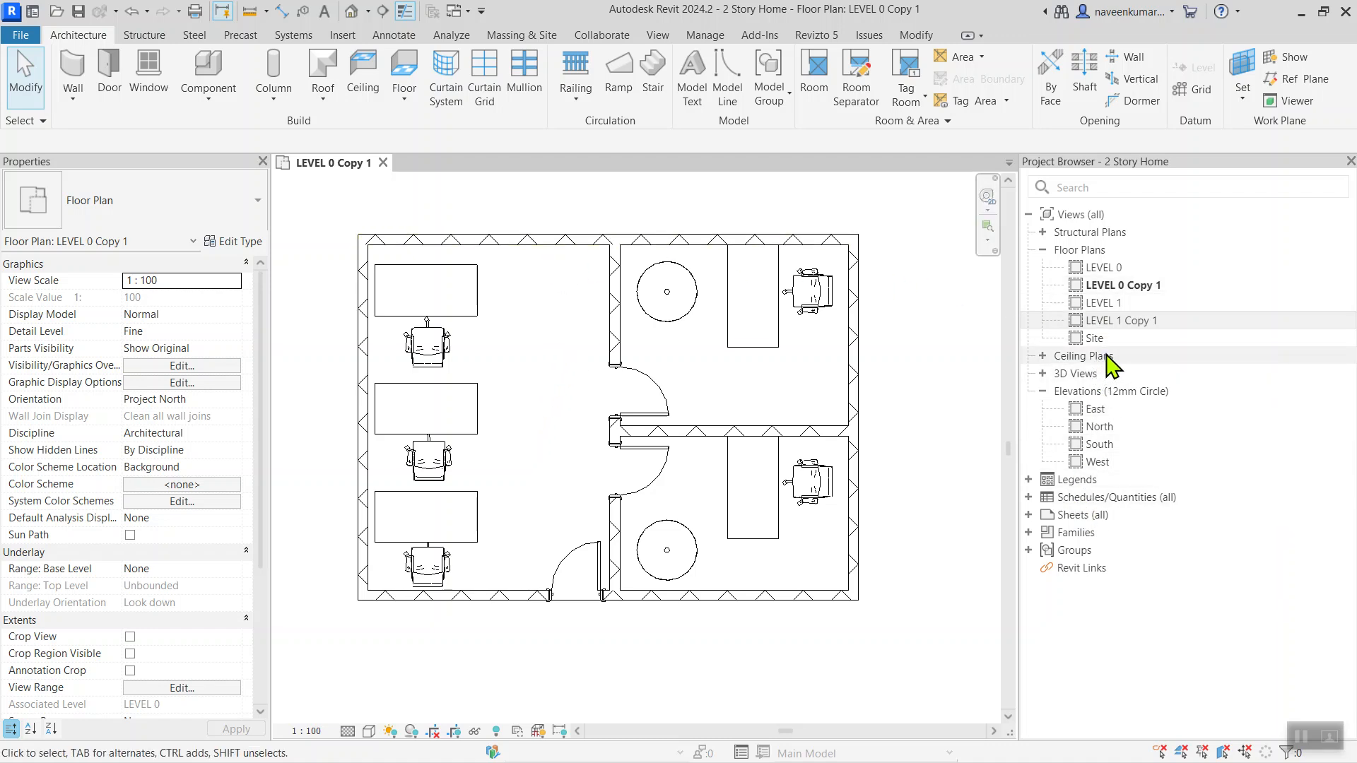
- Open sheet A102 and place the LEVEL 0 Copy 1 floor plan in the upper-left area of the sheet
{"action": "left_click", "coordinate": [1029, 515]}
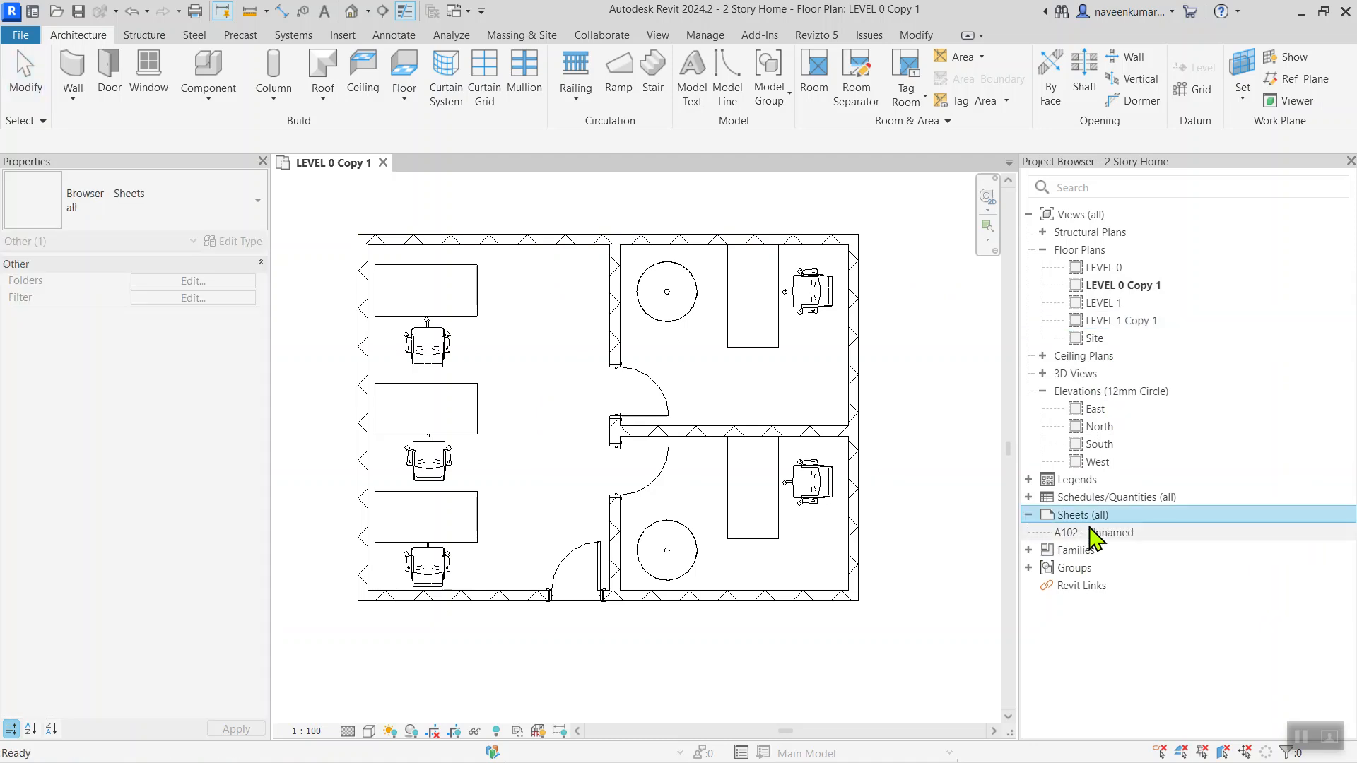
{"action": "double_click", "coordinate": [1088, 535]}
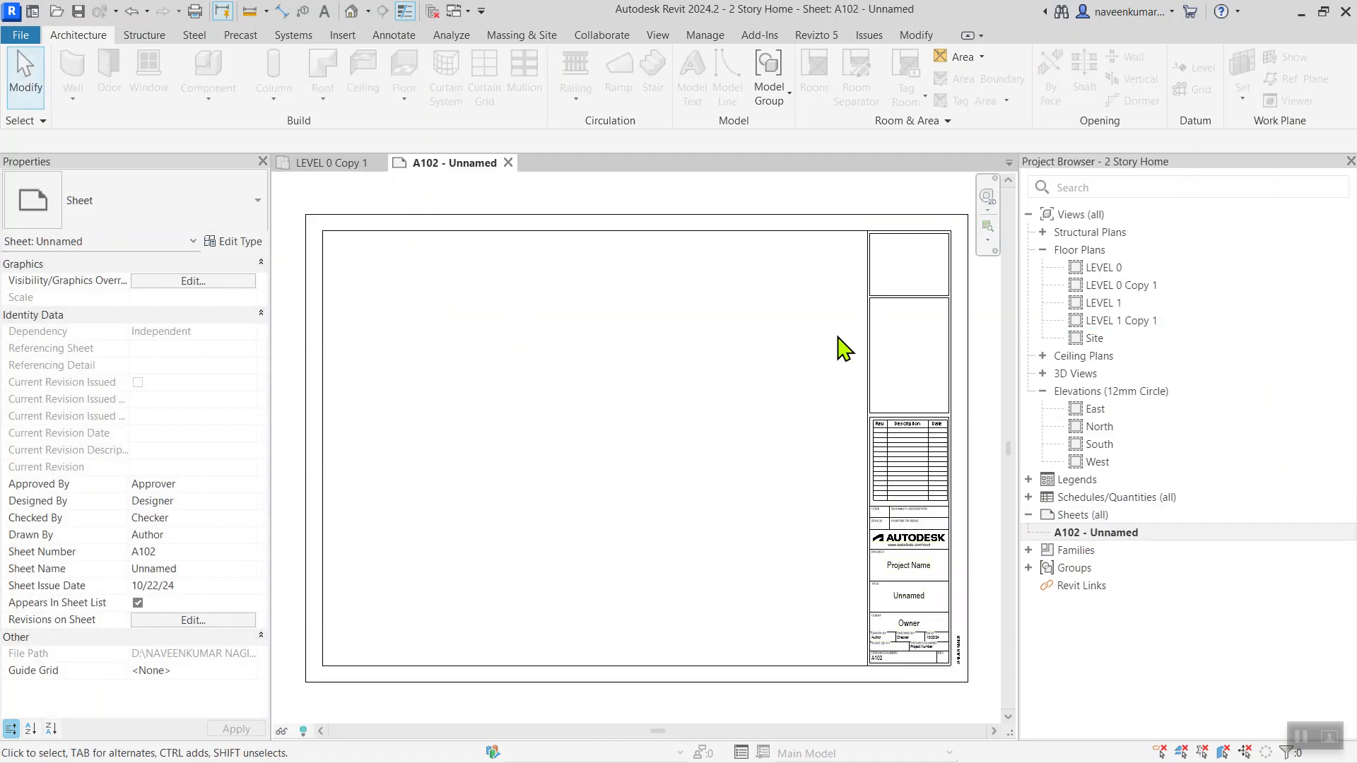
{"action": "left_click", "coordinate": [1122, 286]}
{"action": "left_click_drag", "start_coordinate": [717, 313], "coordinate": [458, 392]}
{"action": "left_click", "coordinate": [413, 357]}
{"action": "scroll", "coordinate": [412, 333], "scroll_direction": "up", "scroll_amount": 2}
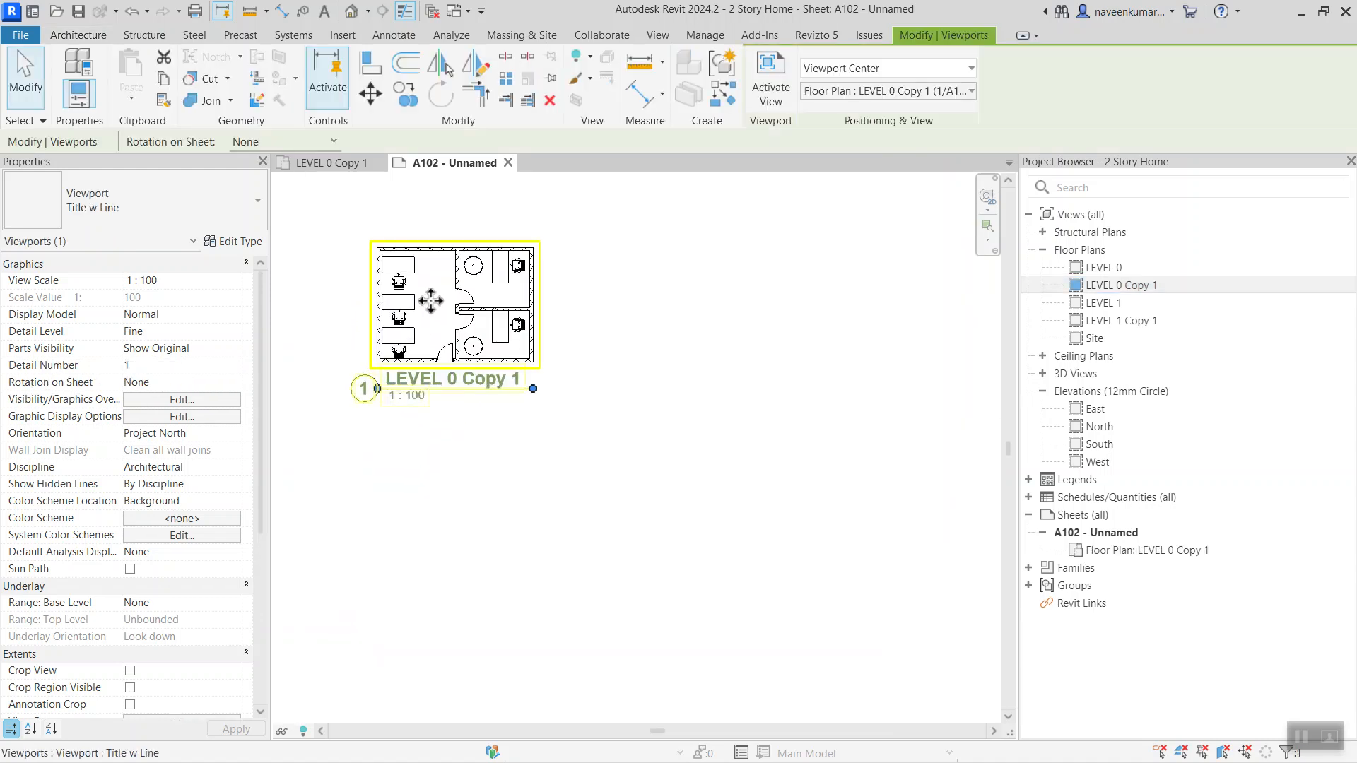
- Activate the placed LEVEL 0 Copy 1 viewport and set its view scale to 1 : 50
{"action": "right_click", "coordinate": [432, 311]}
{"action": "left_click", "coordinate": [521, 335]}
{"action": "scroll", "coordinate": [458, 325], "scroll_direction": "down", "scroll_amount": 3}
{"action": "left_click", "coordinate": [305, 732]}
{"action": "left_click", "coordinate": [359, 602]}
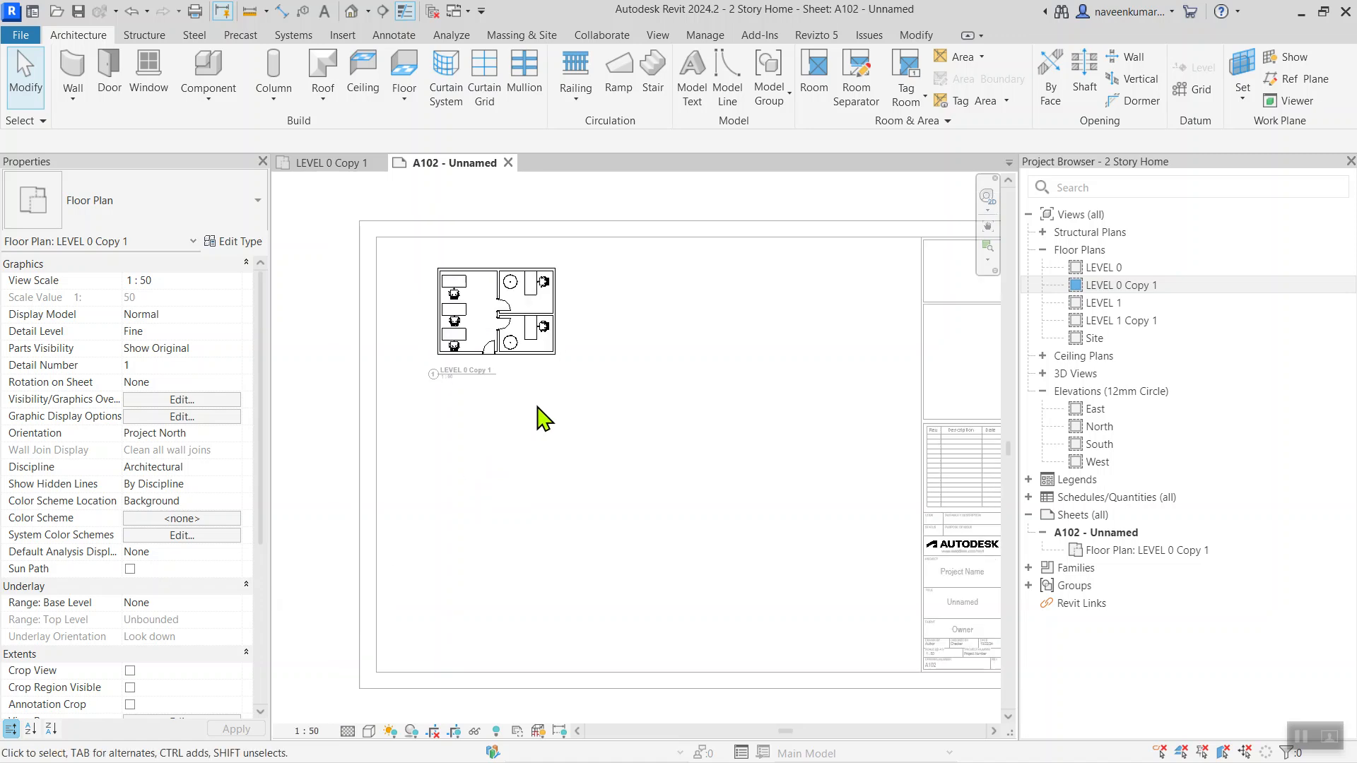
- Try view scales of 1 : 10 and 1 : 25 for the activated LEVEL 0 Copy 1 floor plan
{"action": "scroll", "coordinate": [546, 418], "scroll_direction": "down", "scroll_amount": 2}
{"action": "left_click", "coordinate": [325, 732]}
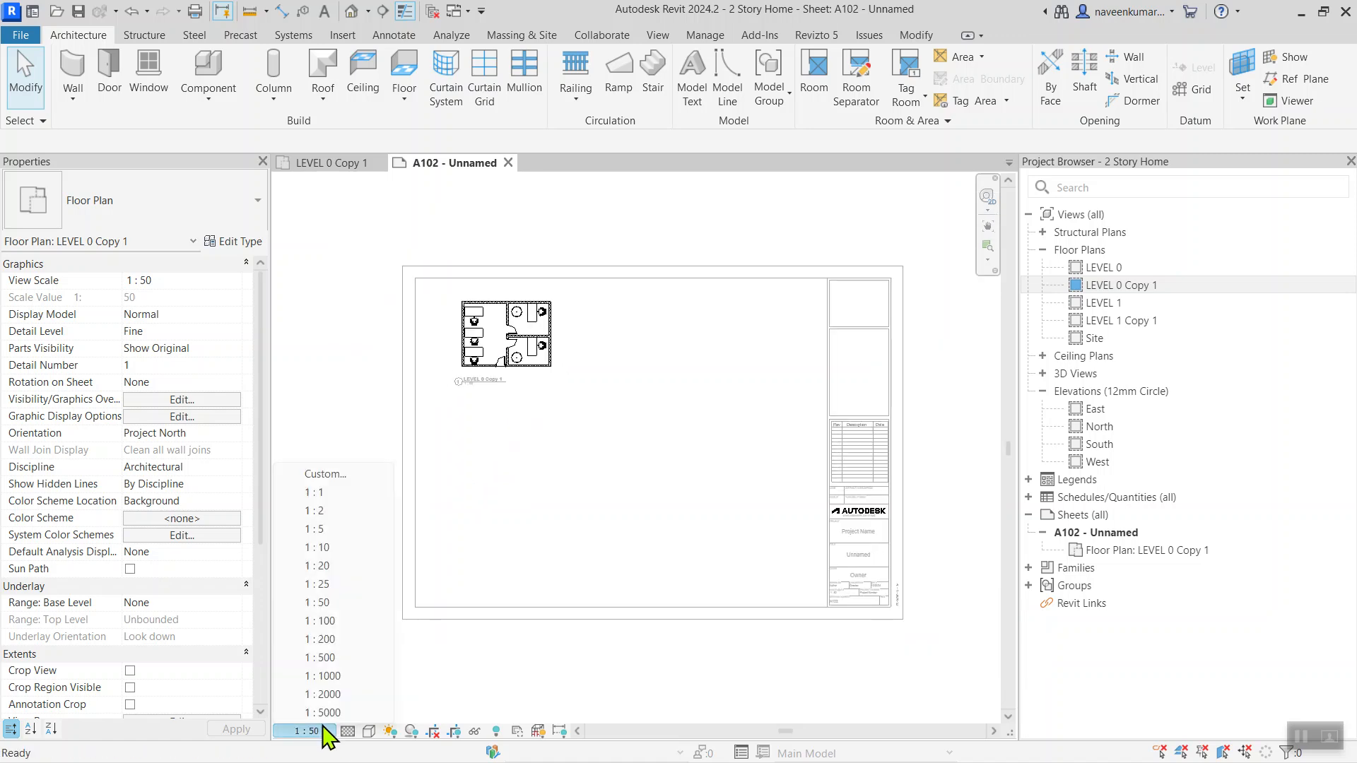
{"action": "left_click", "coordinate": [351, 548]}
{"action": "scroll", "coordinate": [478, 498], "scroll_direction": "down", "scroll_amount": 2}
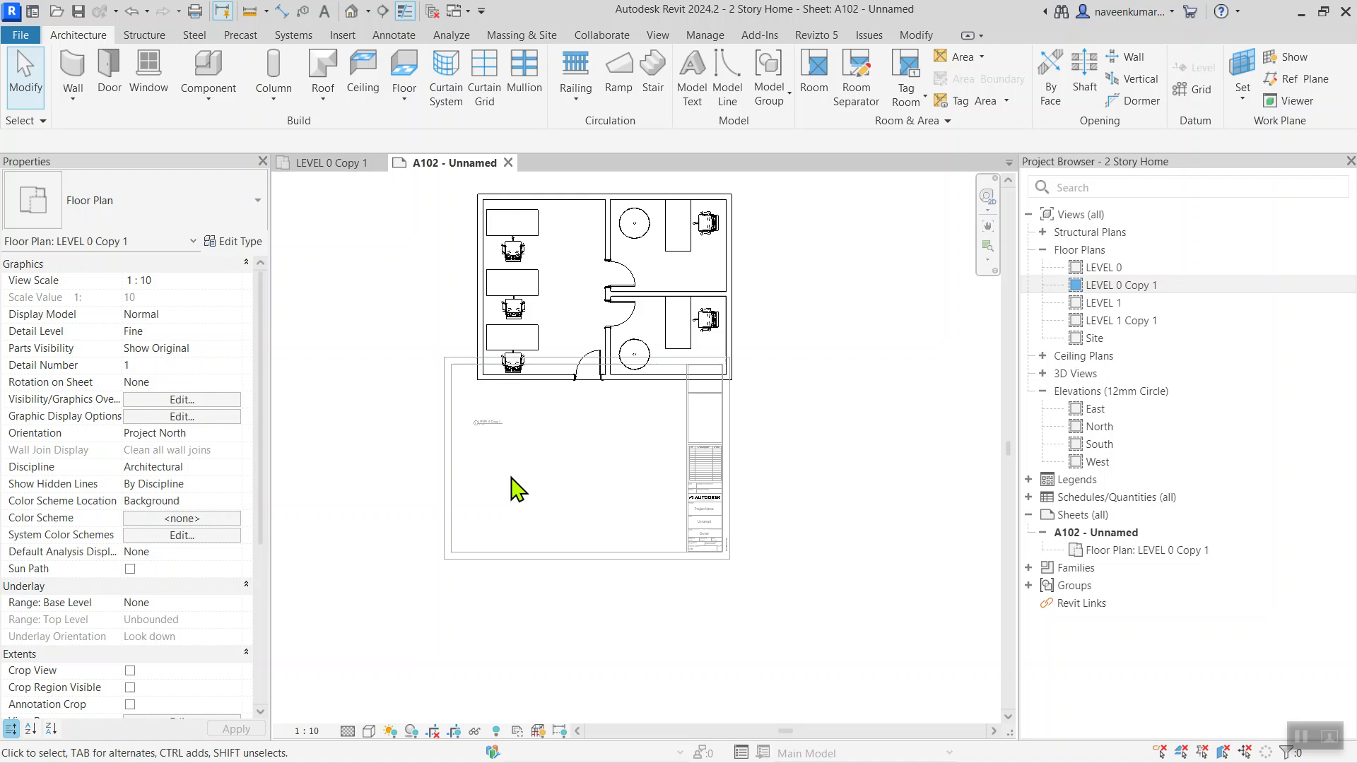
{"action": "left_click", "coordinate": [321, 732]}
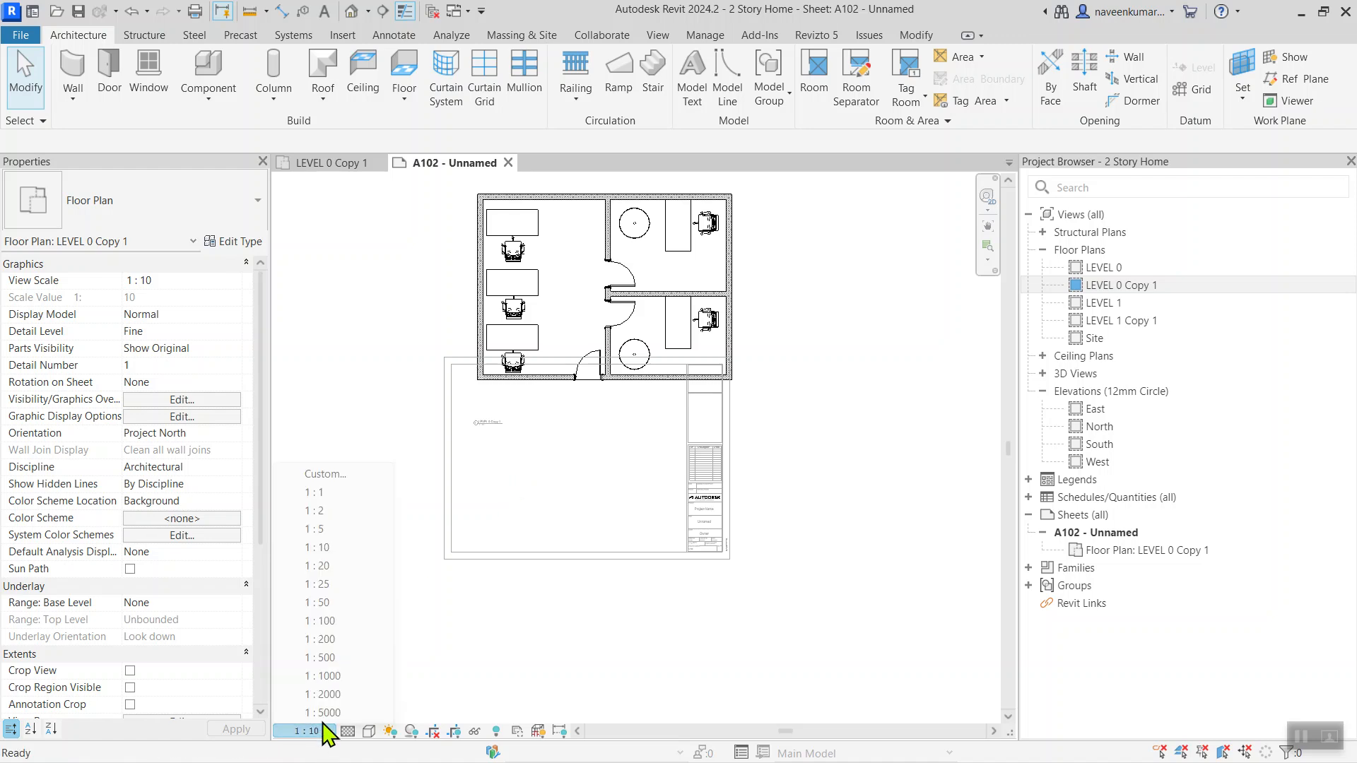
{"action": "left_click", "coordinate": [344, 584]}
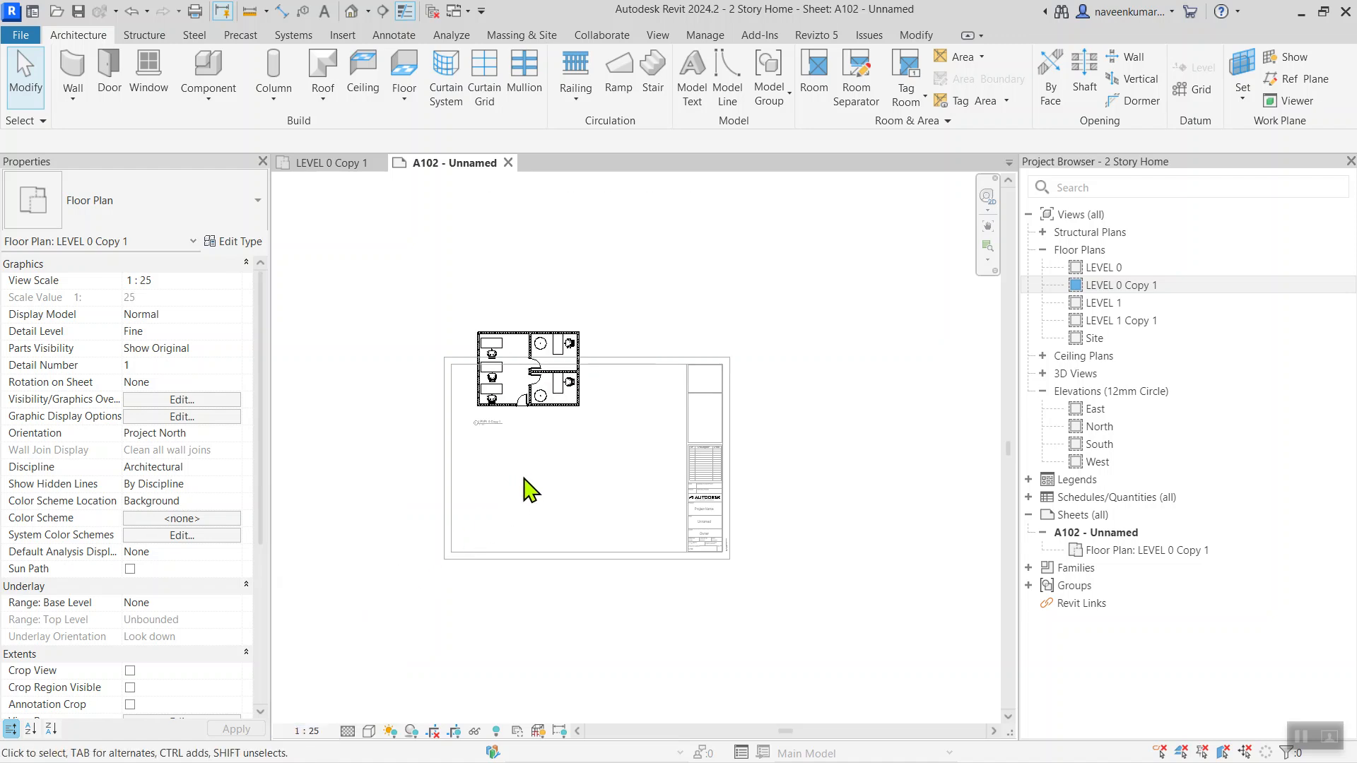
- Set the floor plan's view scale to 1 : 20 and move its viewport inside the sheet's upper-left border
{"action": "left_click", "coordinate": [319, 730]}
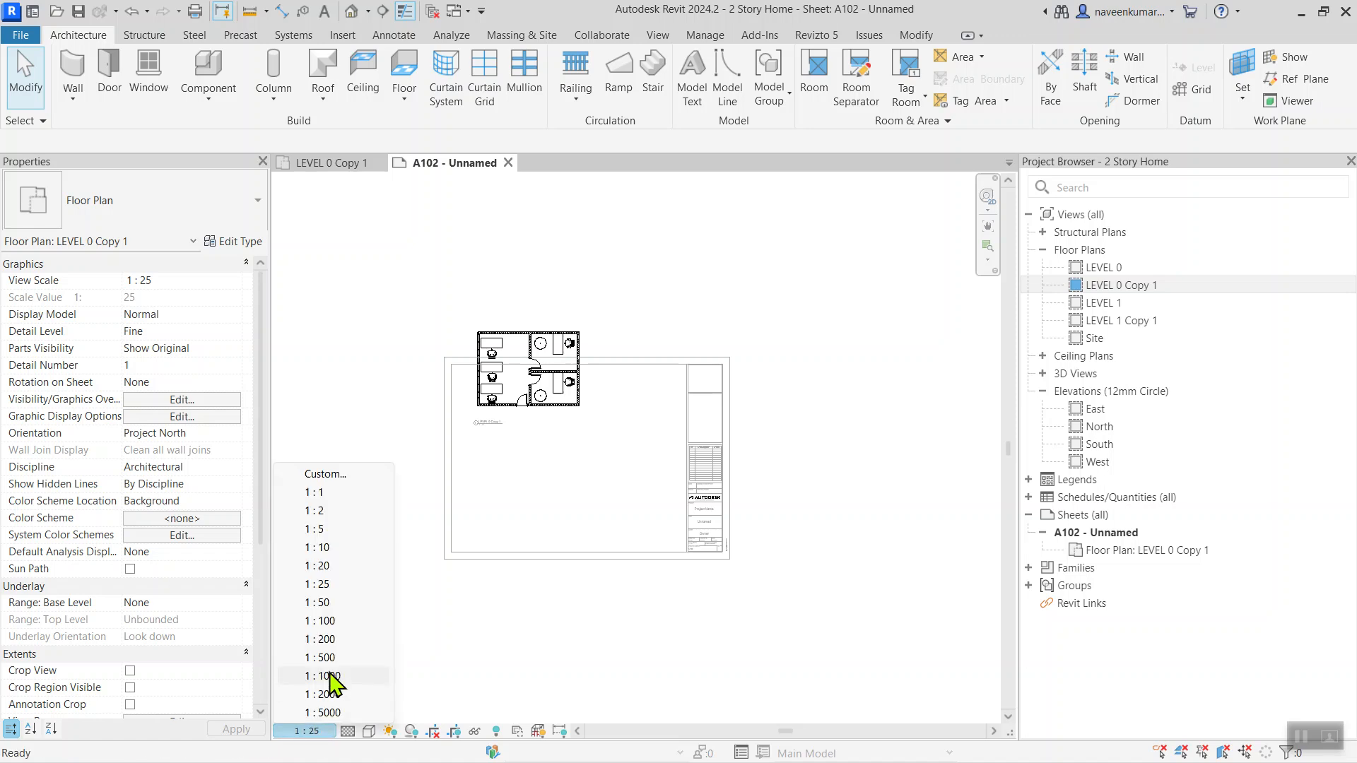
{"action": "left_click", "coordinate": [335, 570]}
{"action": "scroll", "coordinate": [591, 455], "scroll_direction": "up", "scroll_amount": 2}
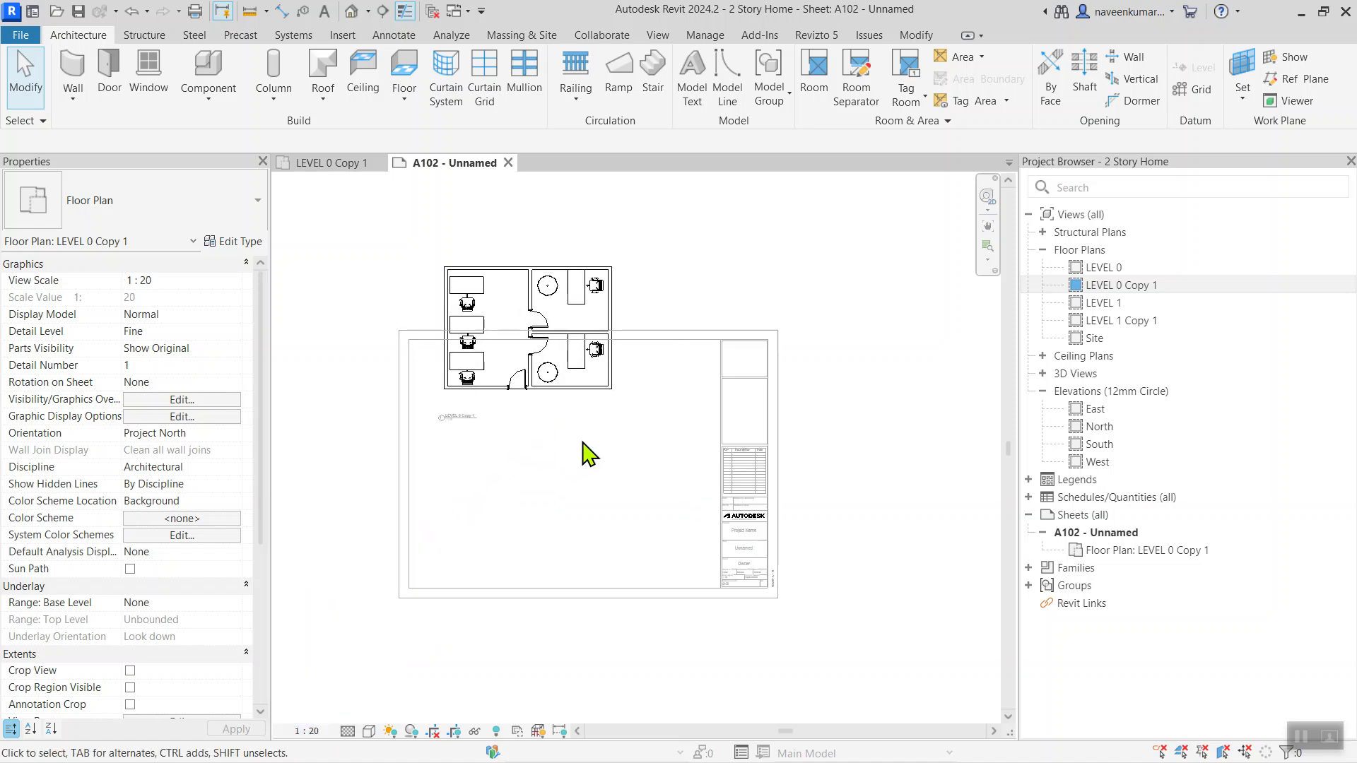
{"action": "double_click", "coordinate": [575, 460]}
{"action": "left_click_drag", "start_coordinate": [563, 291], "coordinate": [552, 373]}
{"action": "scroll", "coordinate": [537, 461], "scroll_direction": "up", "scroll_amount": 2}
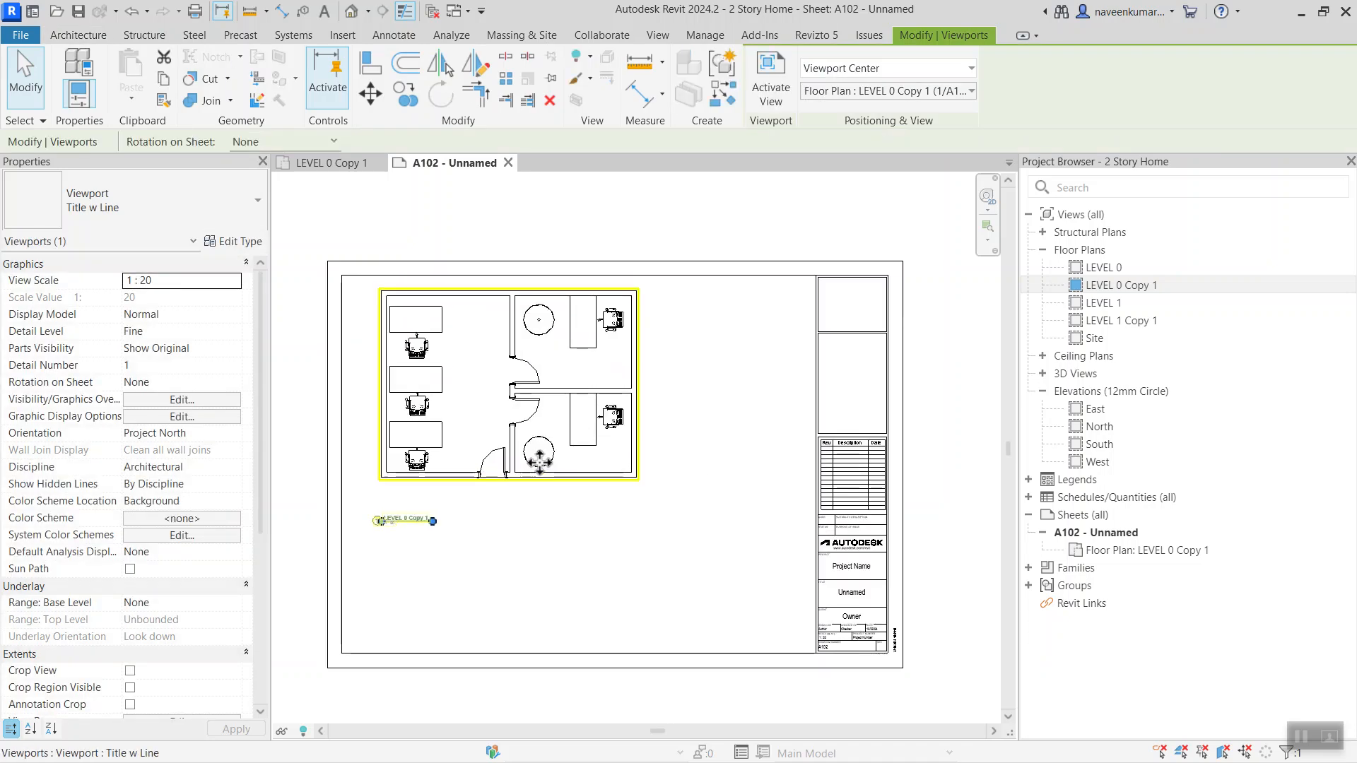
- Set the LEVEL 0 Copy 1 floor plan's view scale to 1 : 25 and move its viewport into the sheet's upper-left corner
{"action": "double_click", "coordinate": [493, 407]}
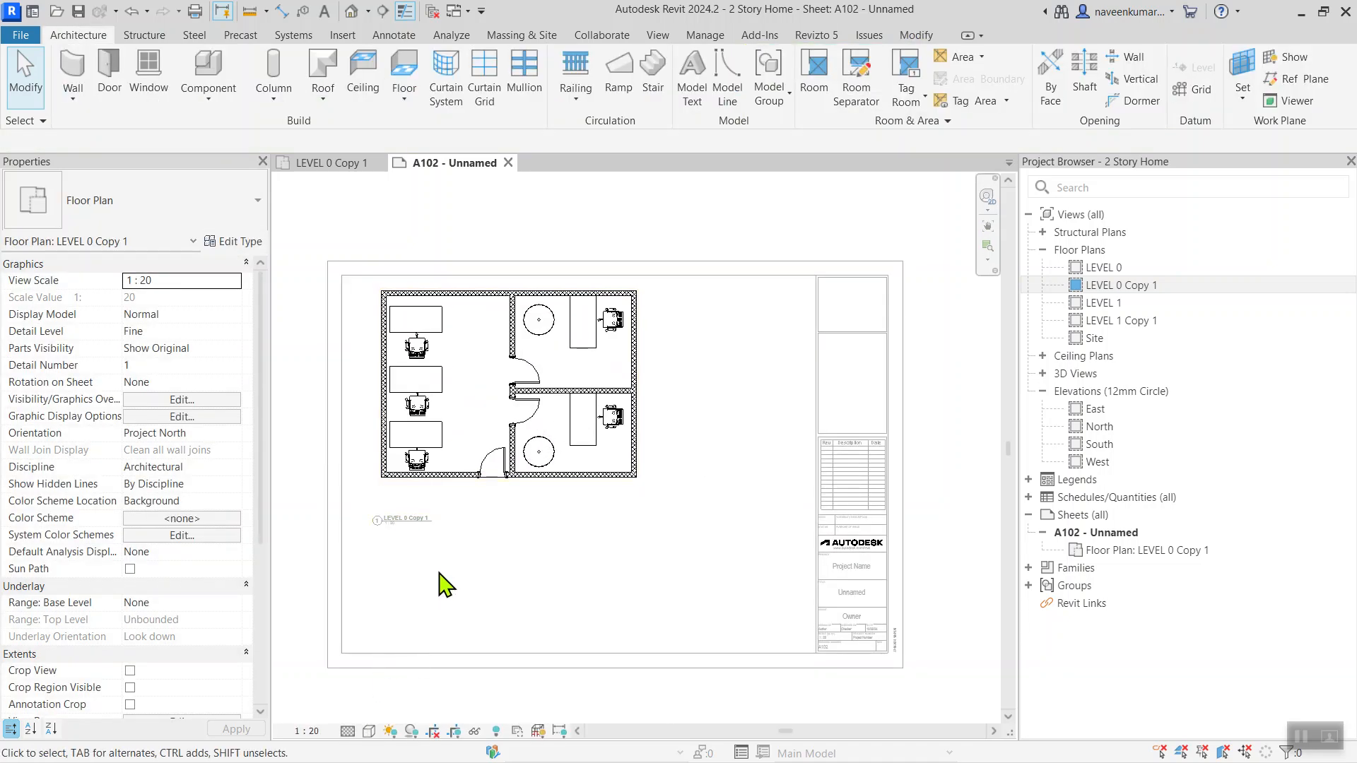
{"action": "left_click", "coordinate": [300, 735]}
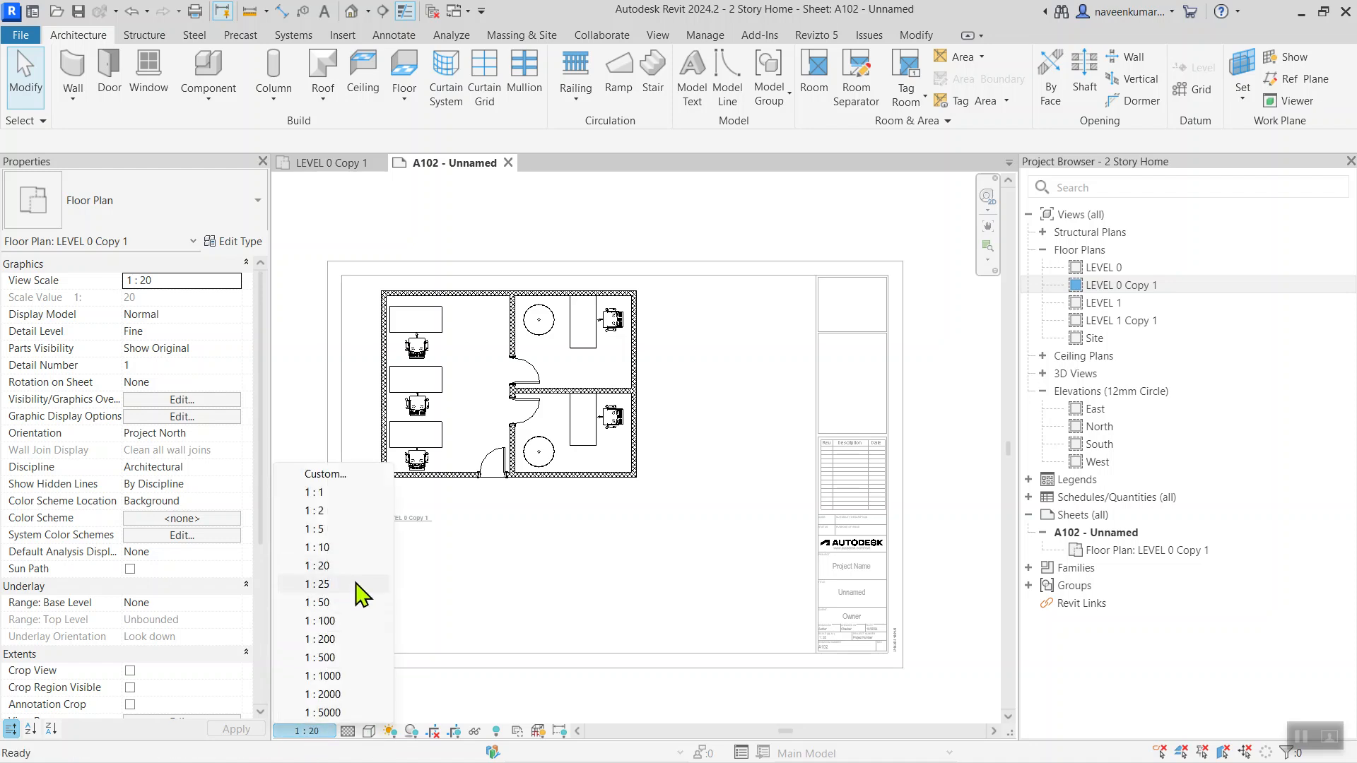
{"action": "left_click", "coordinate": [357, 584]}
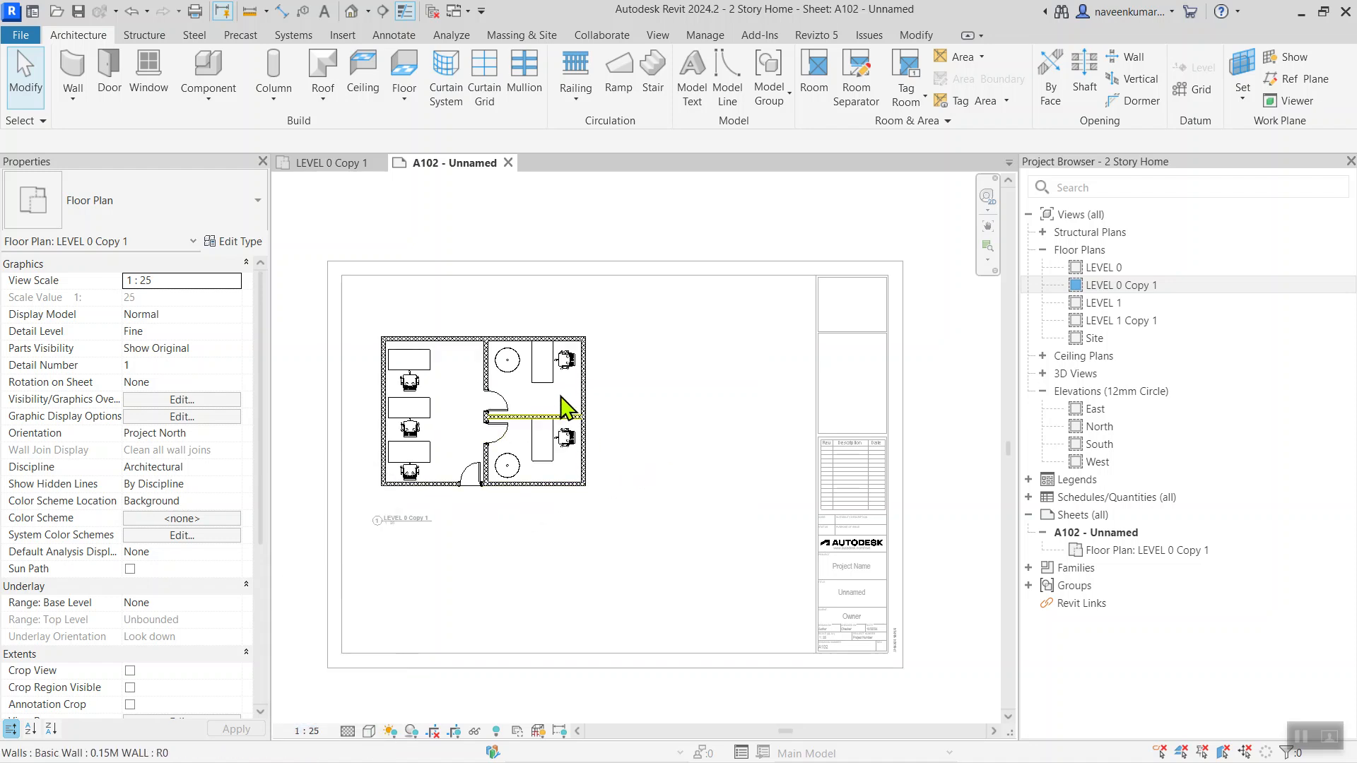
{"action": "right_click", "coordinate": [612, 385]}
{"action": "left_click", "coordinate": [709, 470]}
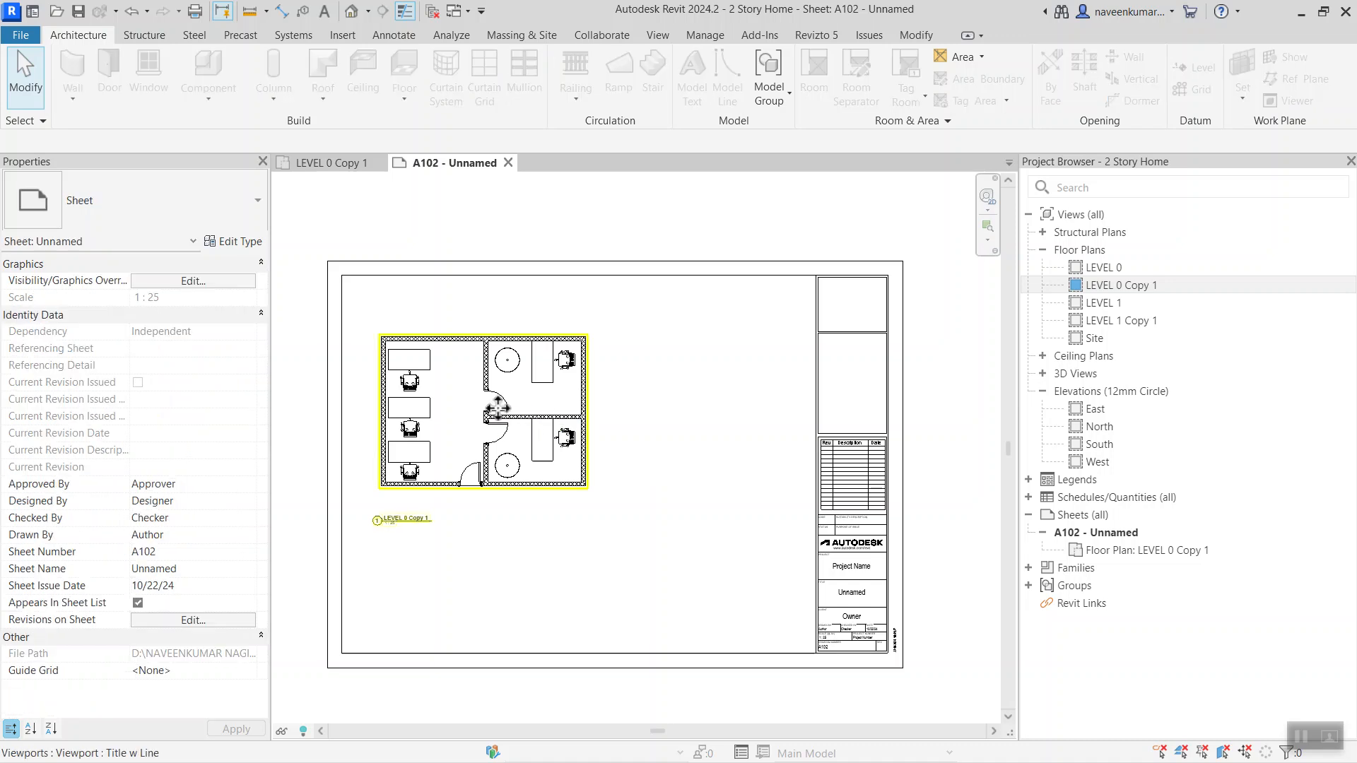
{"action": "left_click_drag", "start_coordinate": [501, 423], "coordinate": [489, 375]}
{"action": "left_click", "coordinate": [644, 422]}
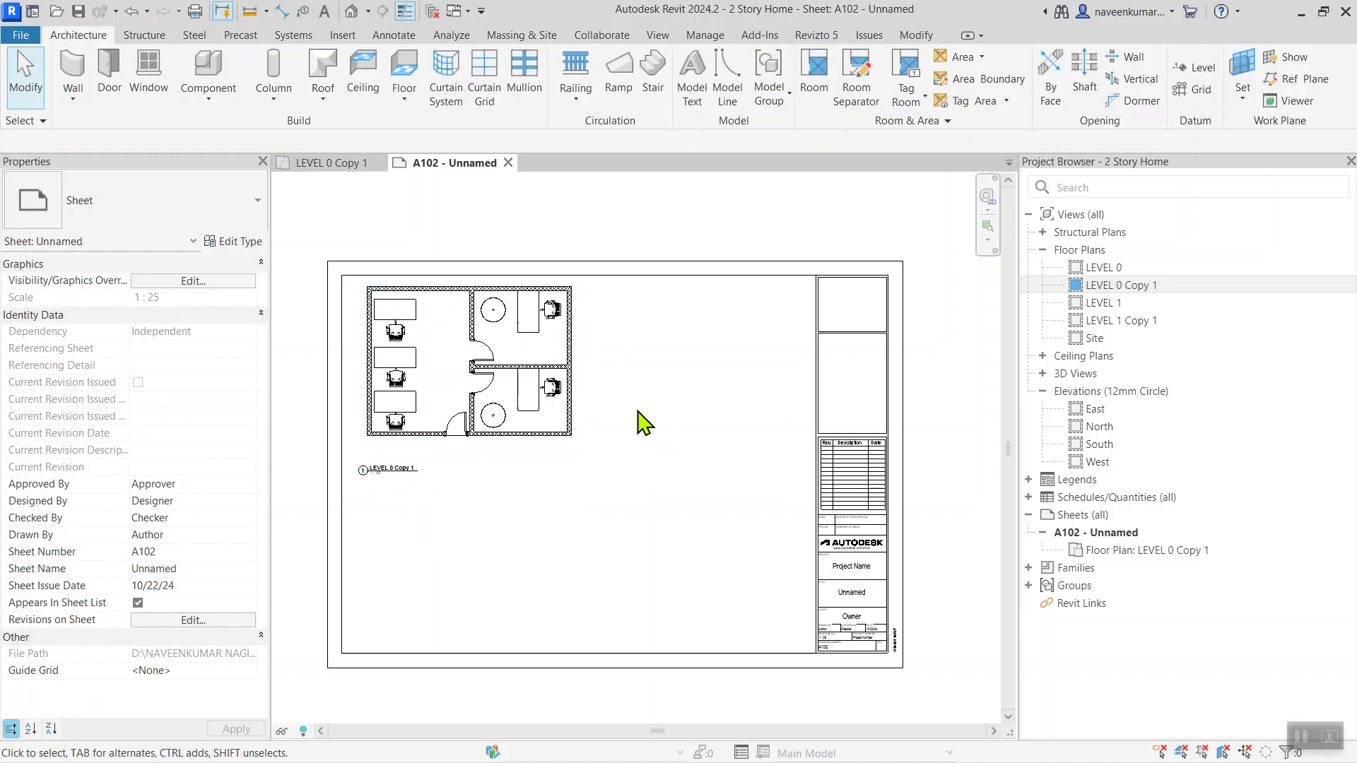
- Place the LEVEL 1 Copy 1 floor plan on the sheet below the LEVEL 0 Copy 1 viewport
{"action": "scroll", "coordinate": [644, 423], "scroll_direction": "up", "scroll_amount": 2}
{"action": "left_click", "coordinate": [1120, 321]}
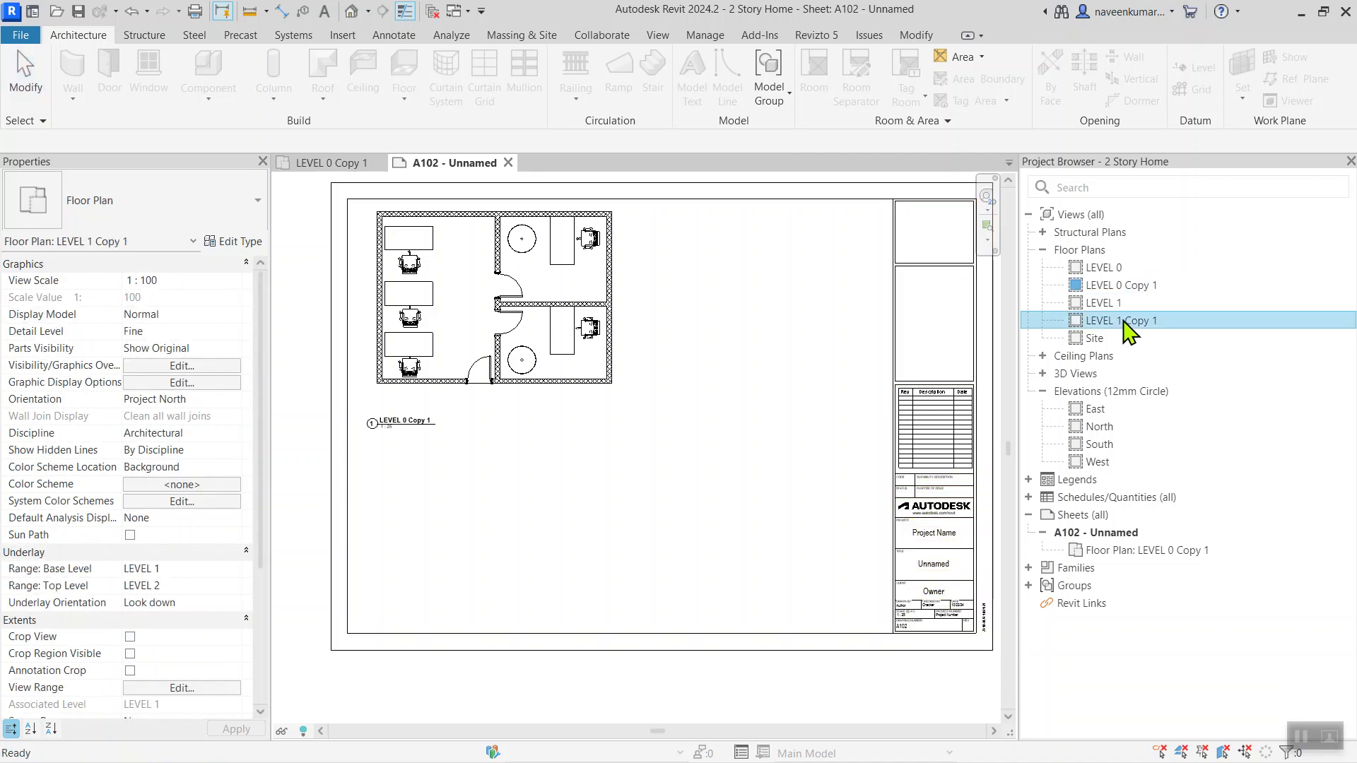
{"action": "left_click_drag", "start_coordinate": [544, 520], "coordinate": [597, 490]}
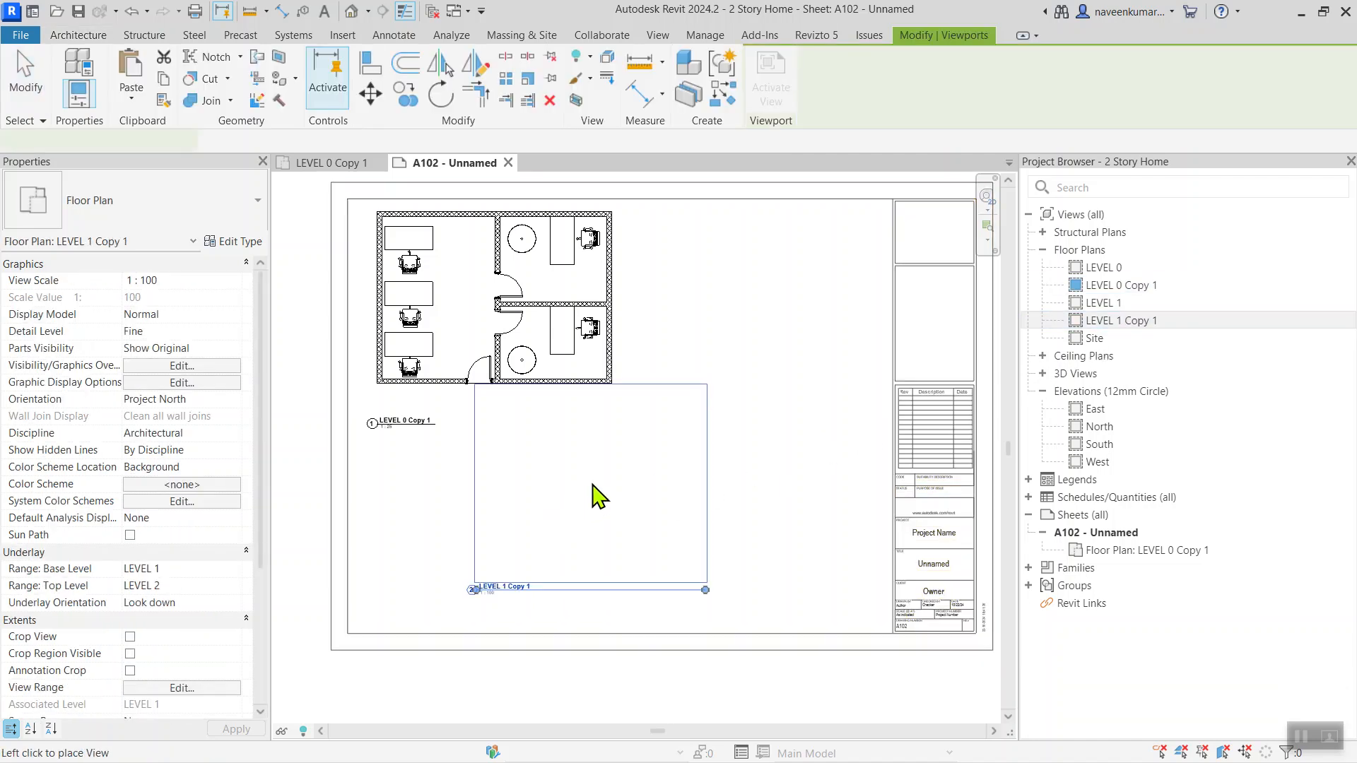
{"action": "scroll", "coordinate": [597, 491], "scroll_direction": "down", "scroll_amount": 2}
{"action": "left_click", "coordinate": [572, 500]}
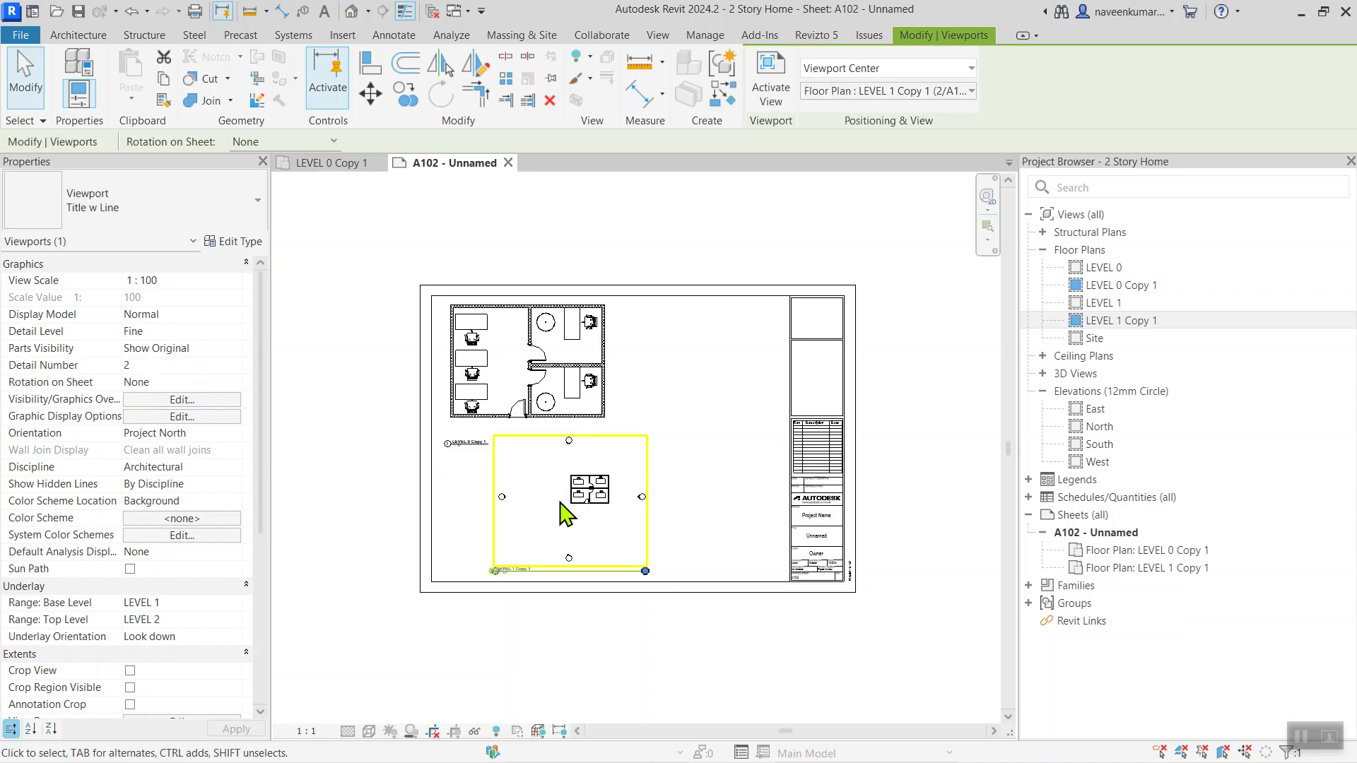
- Activate the LEVEL 1 Copy 1 viewport, set its view scale to 1 : 25, and deactivate it
{"action": "left_click", "coordinate": [438, 644]}
{"action": "left_click", "coordinate": [325, 731]}
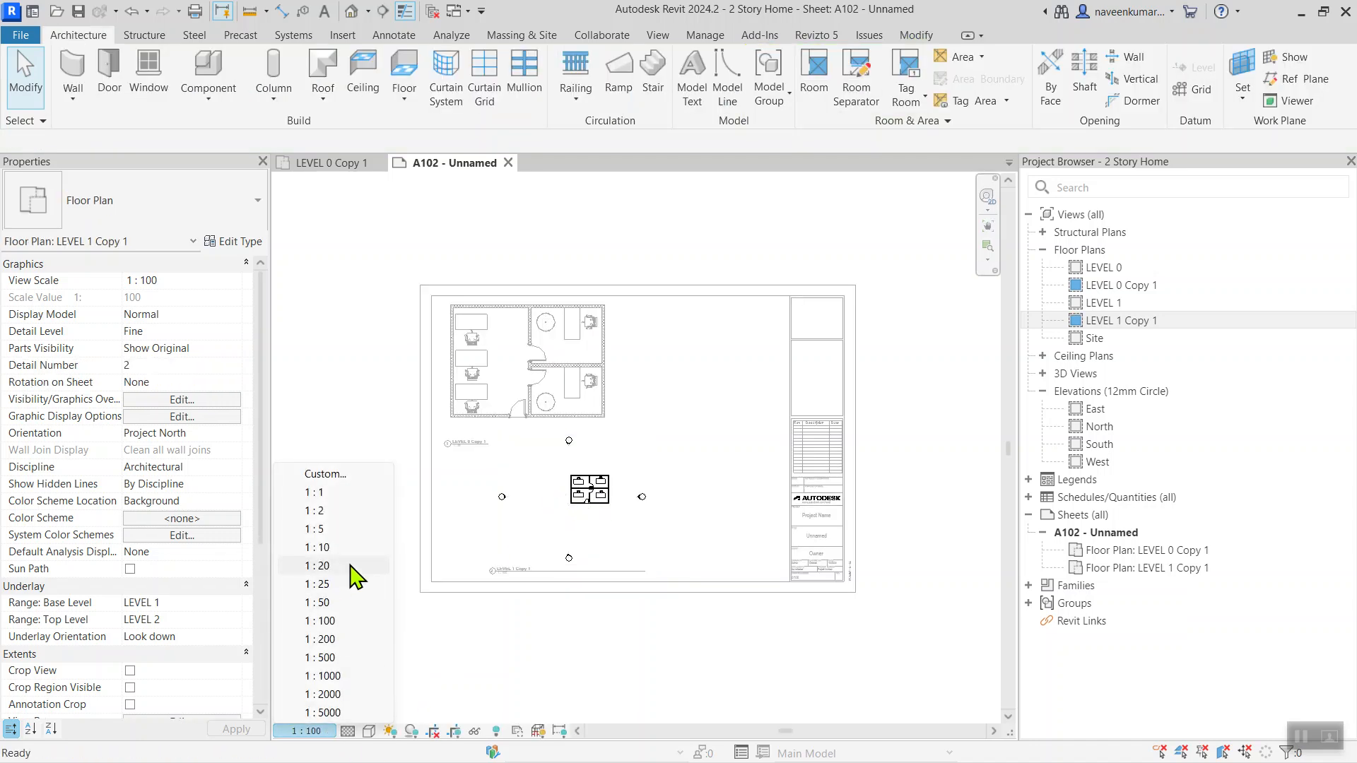
{"action": "left_click", "coordinate": [317, 584]}
{"action": "scroll", "coordinate": [678, 487], "scroll_direction": "down", "scroll_amount": 2}
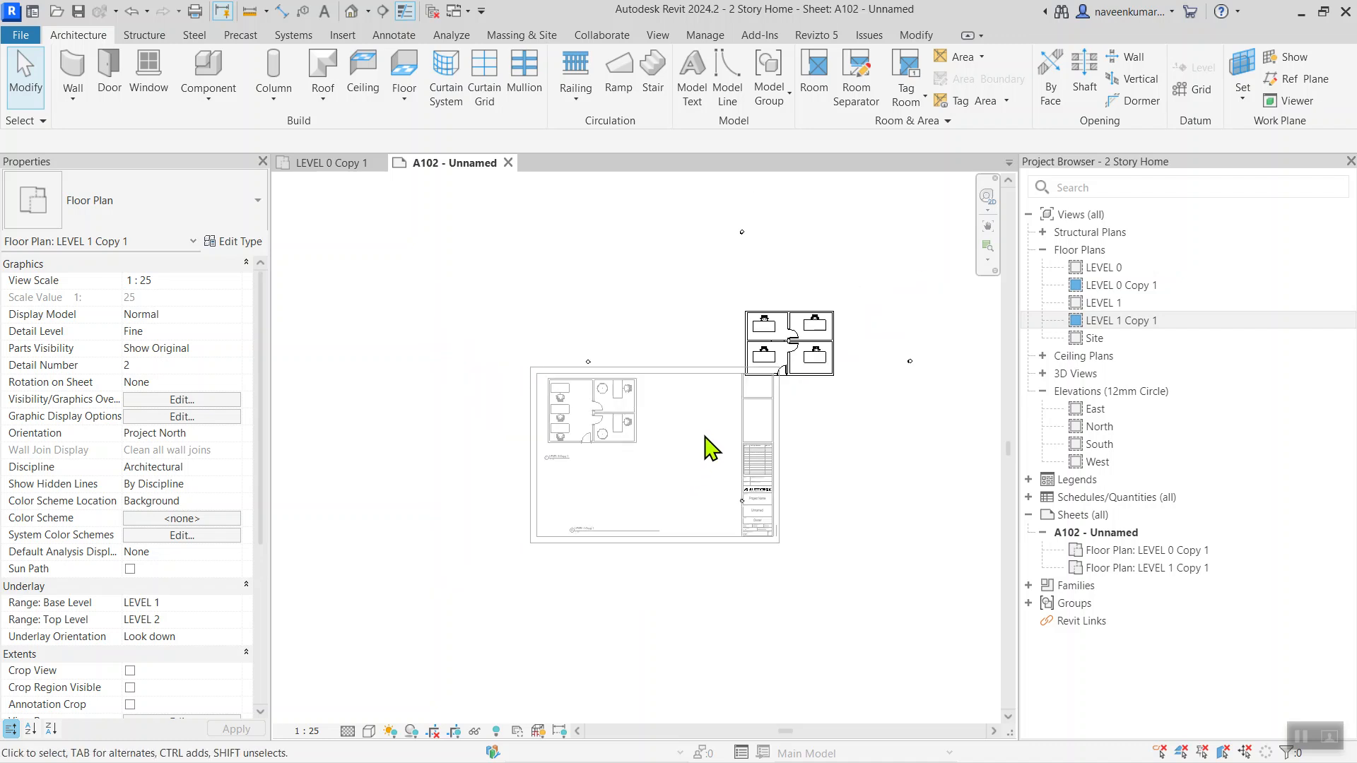
{"action": "right_click", "coordinate": [666, 322]}
{"action": "left_click", "coordinate": [728, 403]}
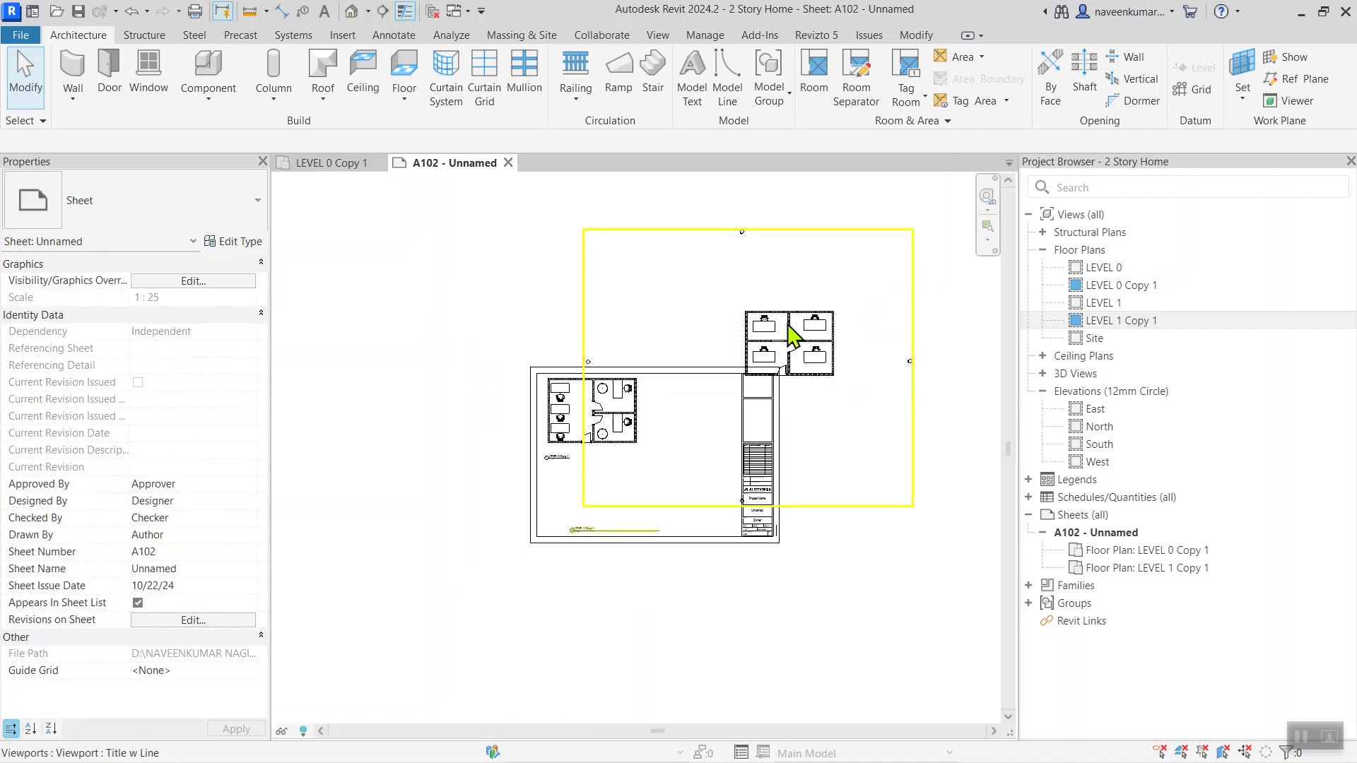
- Reactivate the LEVEL 1 Copy 1 view and turn on Crop View and Crop Region Visible
{"action": "left_click", "coordinate": [794, 341]}
{"action": "double_click", "coordinate": [781, 334]}
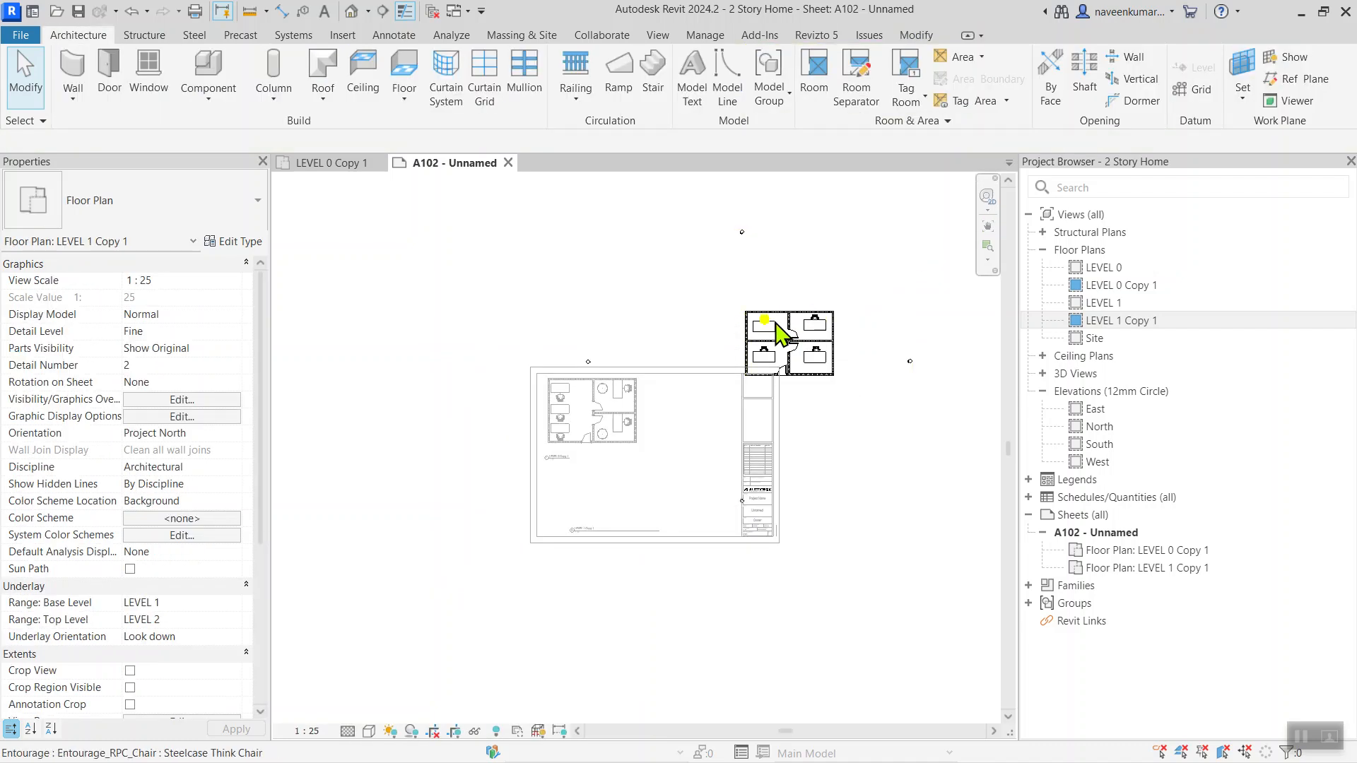
{"action": "scroll", "coordinate": [162, 638], "scroll_direction": "down", "scroll_amount": 2}
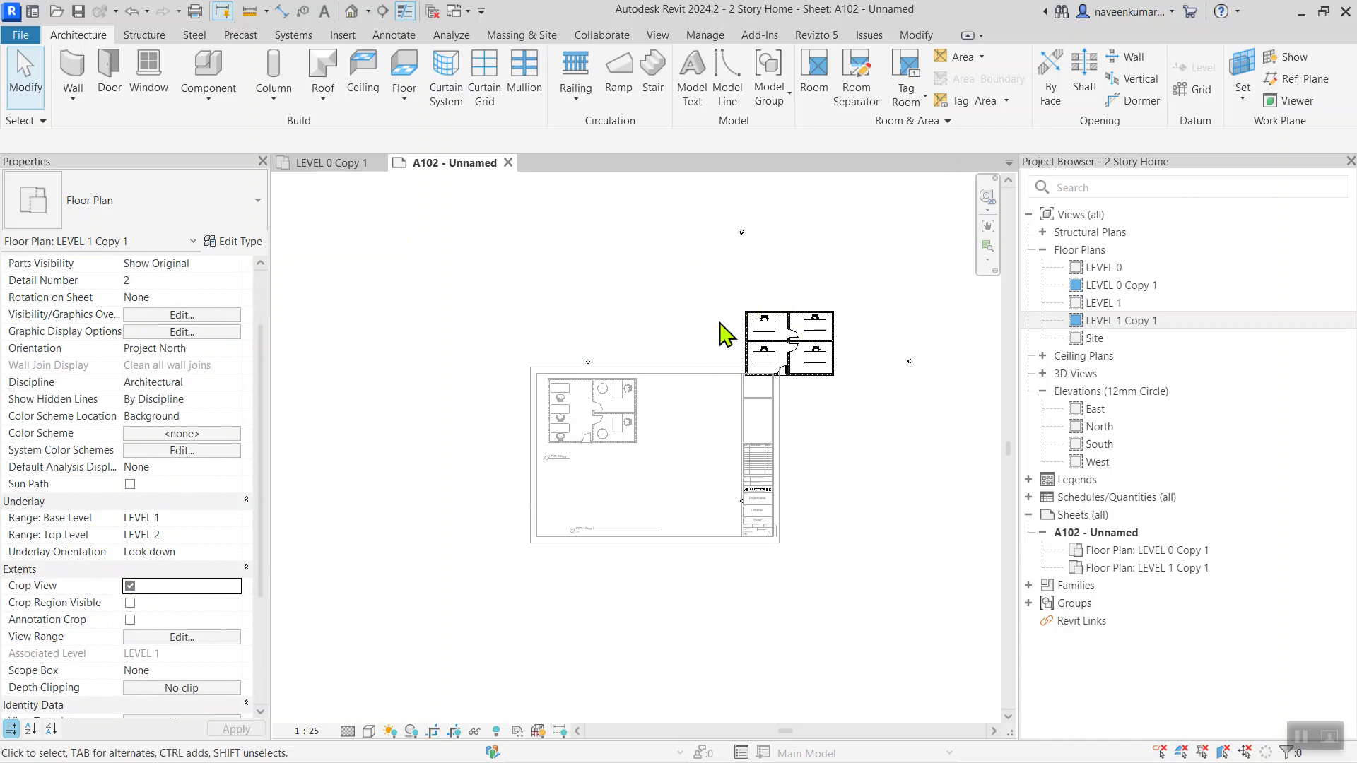
{"action": "scroll", "coordinate": [706, 318], "scroll_direction": "down", "scroll_amount": 4}
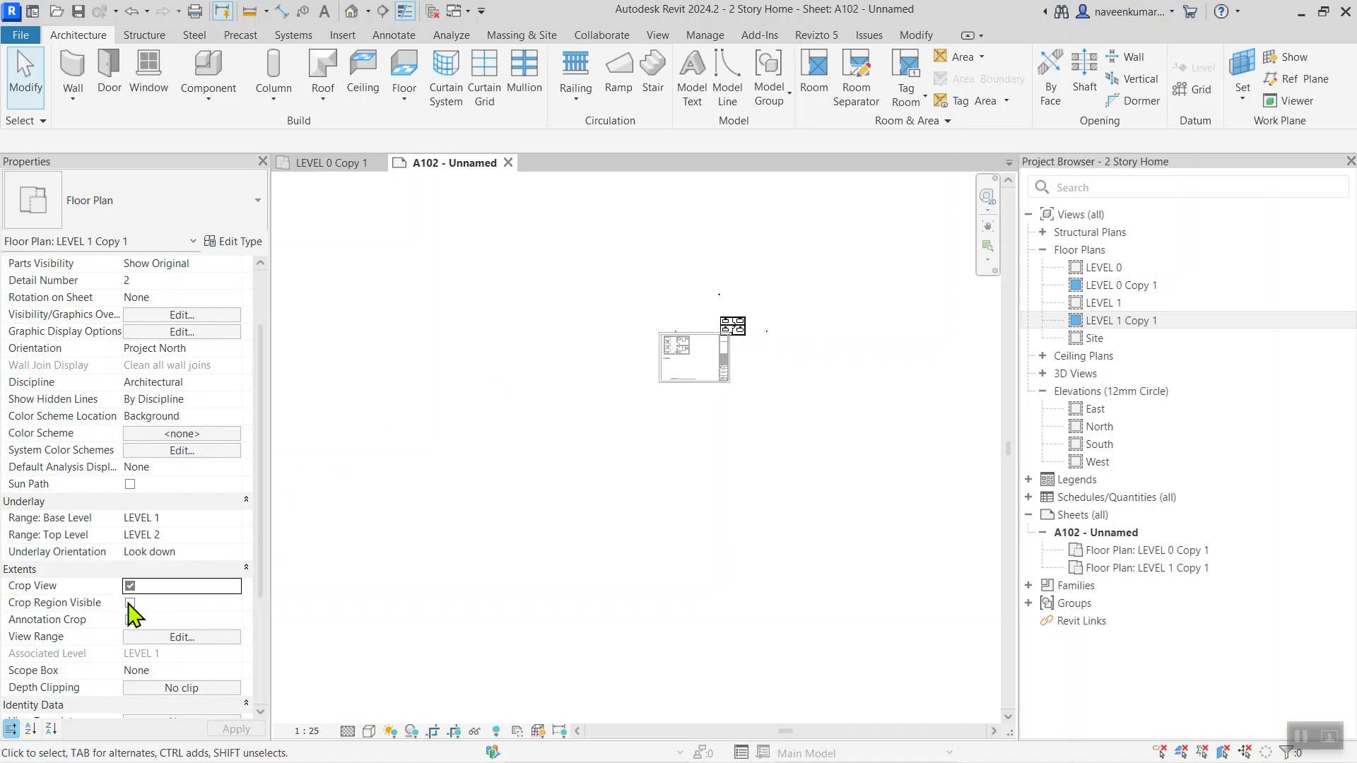
- Shrink all four sides of the LEVEL 1 Copy 1 crop region closely around the floor plan, and deactivate the view
{"action": "left_click", "coordinate": [718, 348]}
{"action": "scroll", "coordinate": [714, 347], "scroll_direction": "up", "scroll_amount": 3}
{"action": "left_click_drag", "start_coordinate": [745, 477], "coordinate": [782, 317]}
{"action": "scroll", "coordinate": [782, 319], "scroll_direction": "down", "scroll_amount": 2}
{"action": "middle_click_drag", "start_coordinate": [782, 322], "coordinate": [707, 479]}
{"action": "left_click_drag", "start_coordinate": [523, 337], "coordinate": [655, 327]}
{"action": "scroll", "coordinate": [756, 269], "scroll_direction": "up", "scroll_amount": 2}
{"action": "left_click_drag", "start_coordinate": [732, 267], "coordinate": [728, 374]}
{"action": "scroll", "coordinate": [790, 443], "scroll_direction": "up", "scroll_amount": 2}
{"action": "left_click_drag", "start_coordinate": [903, 419], "coordinate": [702, 420]}
{"action": "left_click_drag", "start_coordinate": [583, 514], "coordinate": [594, 488]}
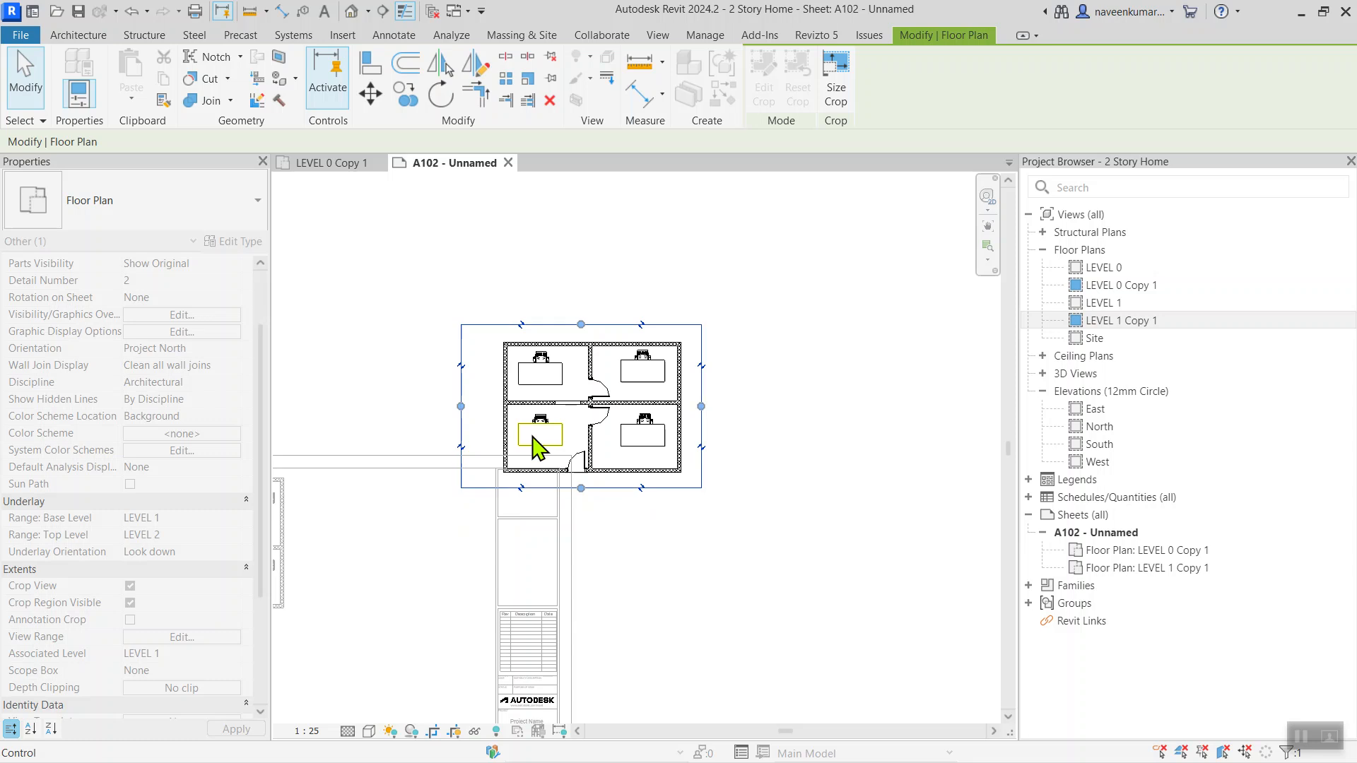
{"action": "left_click_drag", "start_coordinate": [461, 407], "coordinate": [494, 408]}
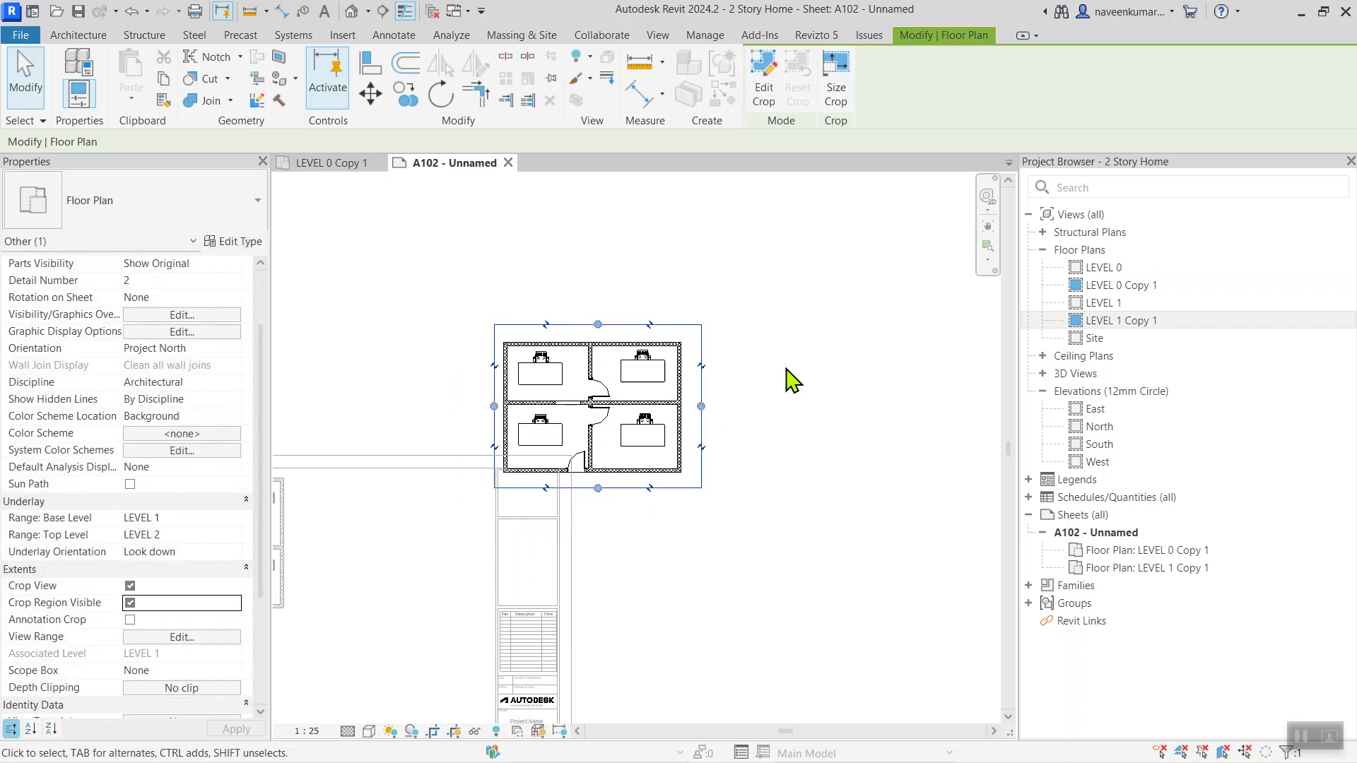
{"action": "double_click", "coordinate": [807, 322]}
{"action": "right_click", "coordinate": [790, 301]}
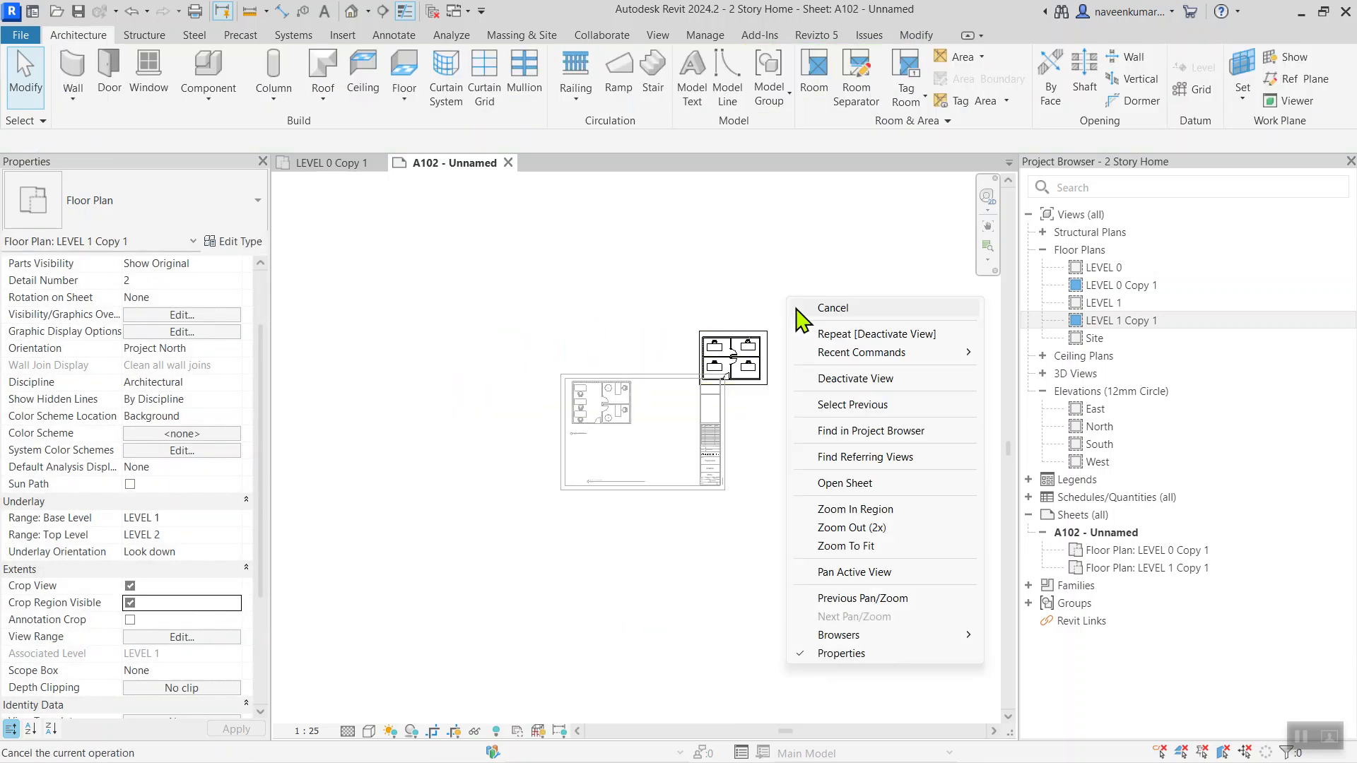
{"action": "left_click", "coordinate": [856, 378]}
- Move the cropped LEVEL 1 Copy 1 viewport inside the sheet's border, below the LEVEL 0 Copy 1 plan
{"action": "left_click", "coordinate": [735, 362]}
{"action": "scroll", "coordinate": [703, 373], "scroll_direction": "up", "scroll_amount": 2}
{"action": "left_click_drag", "start_coordinate": [744, 347], "coordinate": [610, 517]}
{"action": "scroll", "coordinate": [629, 468], "scroll_direction": "down", "scroll_amount": 3}
{"action": "middle_click_drag", "start_coordinate": [709, 482], "coordinate": [875, 348]}
{"action": "scroll", "coordinate": [788, 380], "scroll_direction": "up", "scroll_amount": 2}
{"action": "left_click_drag", "start_coordinate": [788, 379], "coordinate": [733, 372]}
{"action": "scroll", "coordinate": [739, 359], "scroll_direction": "up", "scroll_amount": 2}
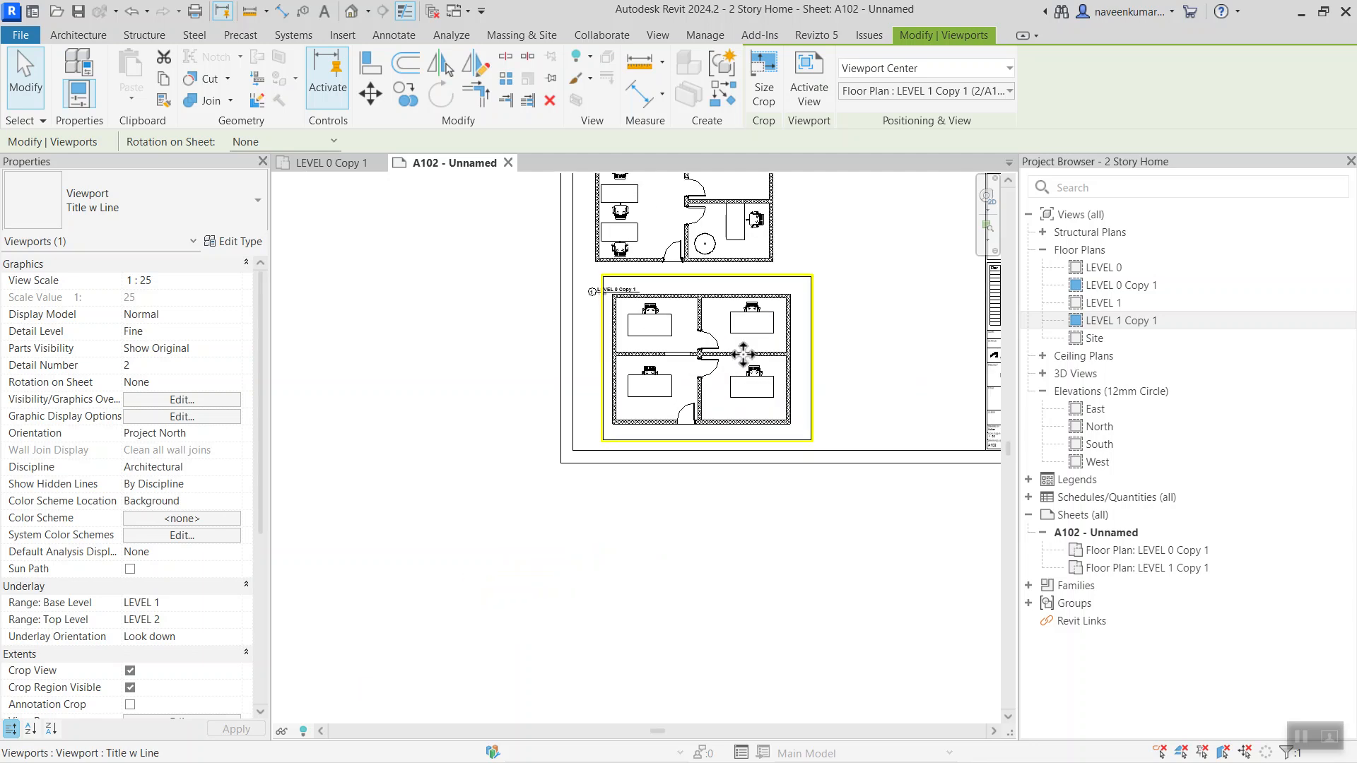
- Align the LEVEL 1 Copy 1 viewport vertically beneath the LEVEL 0 Copy 1 plan so their walls line up
{"action": "scroll", "coordinate": [739, 359], "scroll_direction": "down", "scroll_amount": 2}
{"action": "left_click", "coordinate": [714, 286]}
{"action": "scroll", "coordinate": [728, 287], "scroll_direction": "up", "scroll_amount": 1}
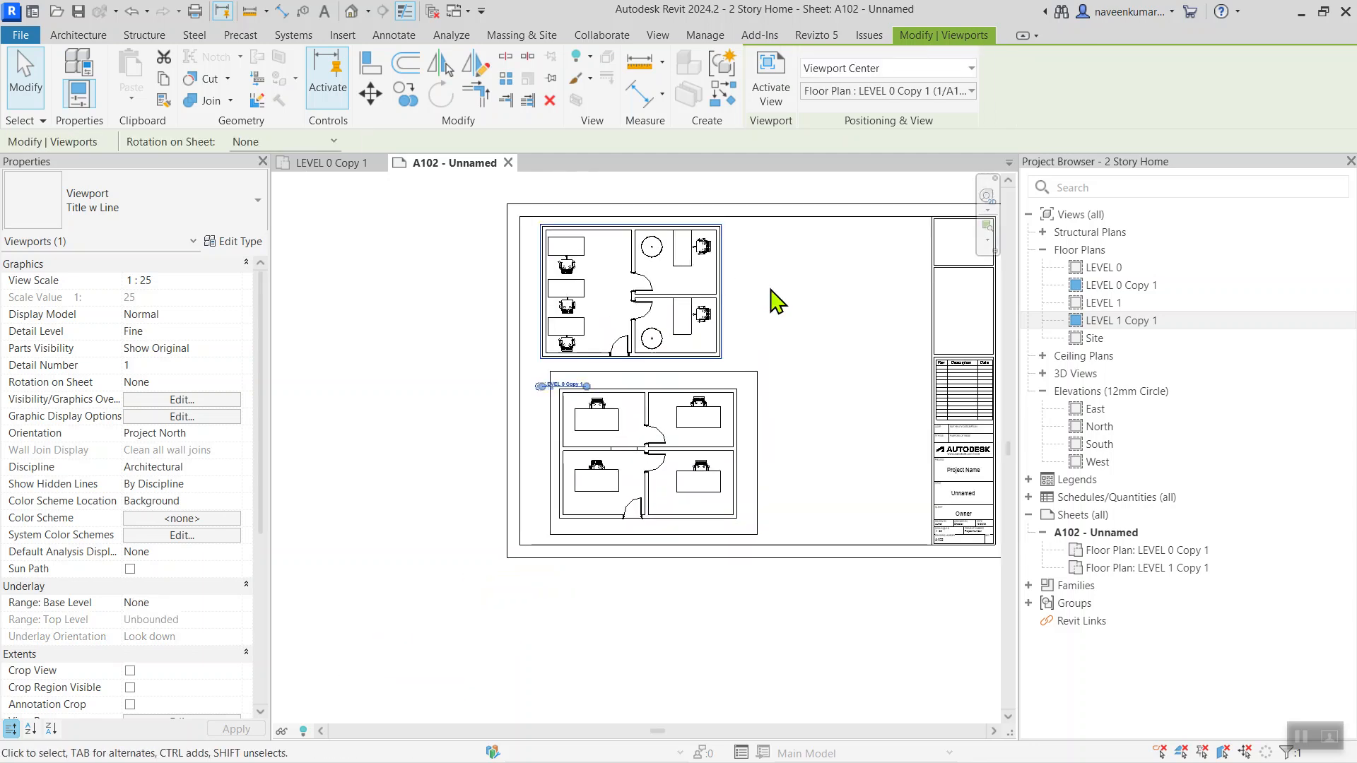
{"action": "left_click", "coordinate": [737, 337]}
{"action": "left_click", "coordinate": [677, 411]}
{"action": "scroll", "coordinate": [676, 409], "scroll_direction": "down", "scroll_amount": 2}
{"action": "middle_click_drag", "start_coordinate": [682, 401], "coordinate": [739, 287]}
{"action": "scroll", "coordinate": [705, 336], "scroll_direction": "up", "scroll_amount": 3}
{"action": "left_click_drag", "start_coordinate": [704, 336], "coordinate": [657, 262]}
{"action": "scroll", "coordinate": [710, 327], "scroll_direction": "down", "scroll_amount": 2}
- Move the LEVEL 0 Copy 1 view title up to just beneath its floor plan
{"action": "left_click", "coordinate": [841, 264]}
{"action": "scroll", "coordinate": [650, 248], "scroll_direction": "up", "scroll_amount": 5}
{"action": "left_click", "coordinate": [642, 325]}
- Move the stray LEVEL 1 Copy 1 view title from outside the sheet to just below its floor plan
{"action": "scroll", "coordinate": [660, 279], "scroll_direction": "down", "scroll_amount": 2}
{"action": "scroll", "coordinate": [728, 311], "scroll_direction": "down", "scroll_amount": 4}
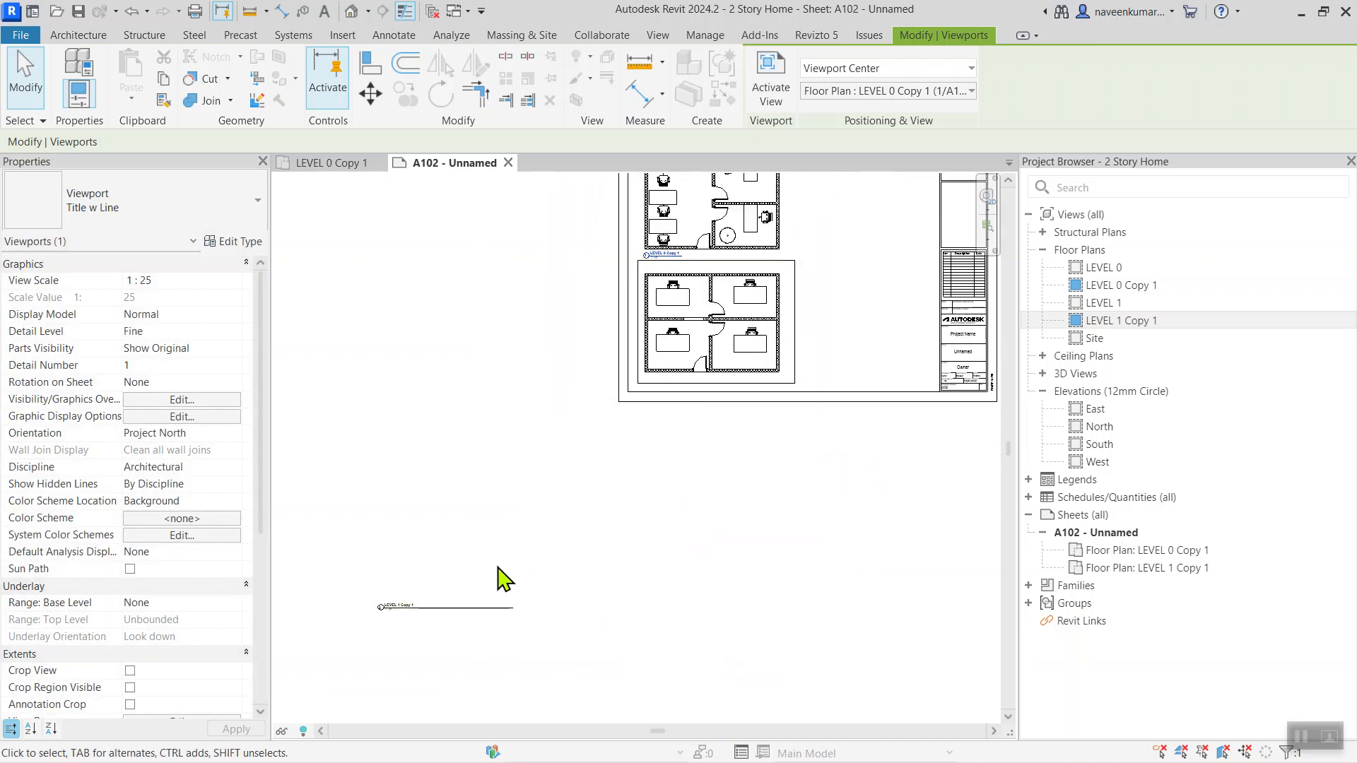
{"action": "left_click", "coordinate": [460, 599]}
{"action": "left_click", "coordinate": [448, 606]}
{"action": "left_click_drag", "start_coordinate": [448, 606], "coordinate": [713, 368]}
{"action": "scroll", "coordinate": [700, 422], "scroll_direction": "up", "scroll_amount": 5}
{"action": "left_click_drag", "start_coordinate": [657, 304], "coordinate": [690, 297]}
{"action": "scroll", "coordinate": [742, 481], "scroll_direction": "down", "scroll_amount": 4}
{"action": "left_click", "coordinate": [848, 357]}
- Turn off Crop Region Visible for the LEVEL 1 Copy 1 view and return to the sheet
{"action": "middle_click_drag", "start_coordinate": [848, 357], "coordinate": [764, 357]}
{"action": "double_click", "coordinate": [661, 293]}
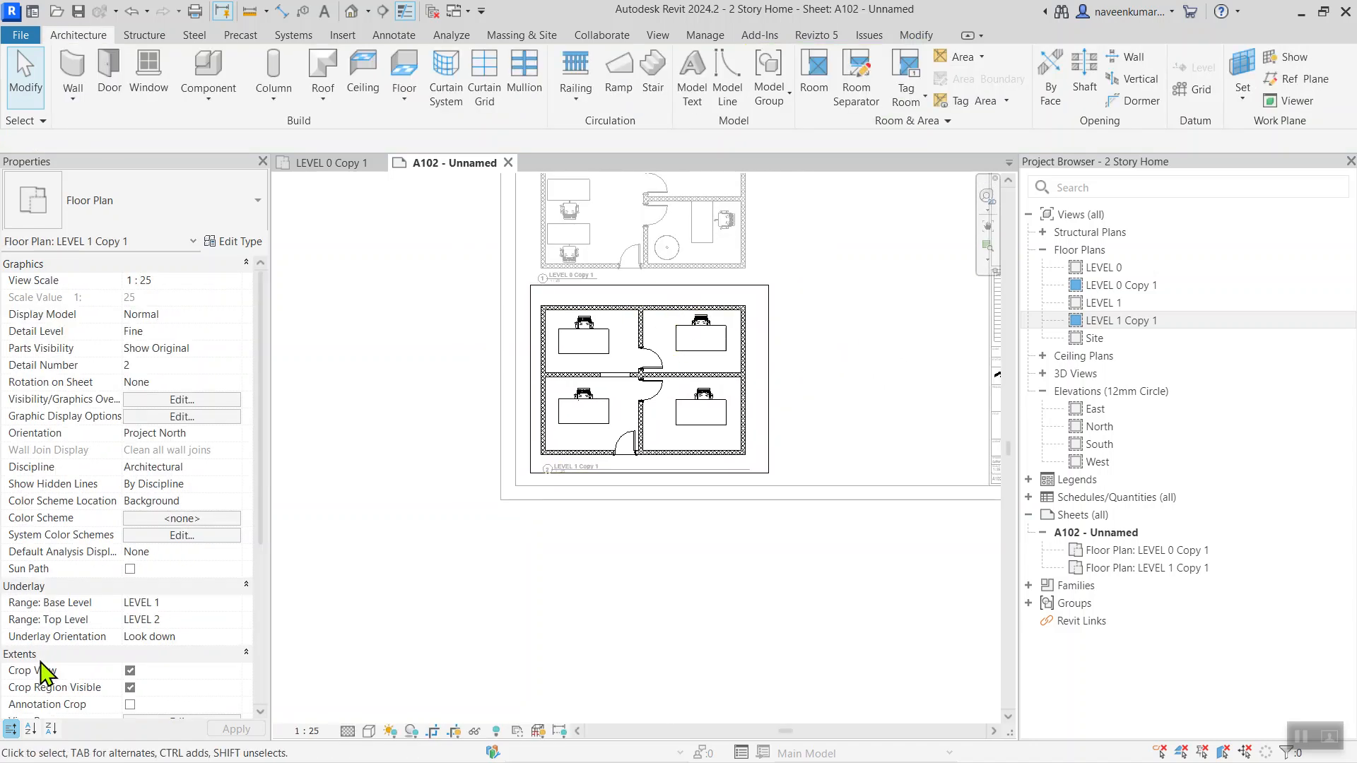
{"action": "scroll", "coordinate": [631, 347], "scroll_direction": "down", "scroll_amount": 4}
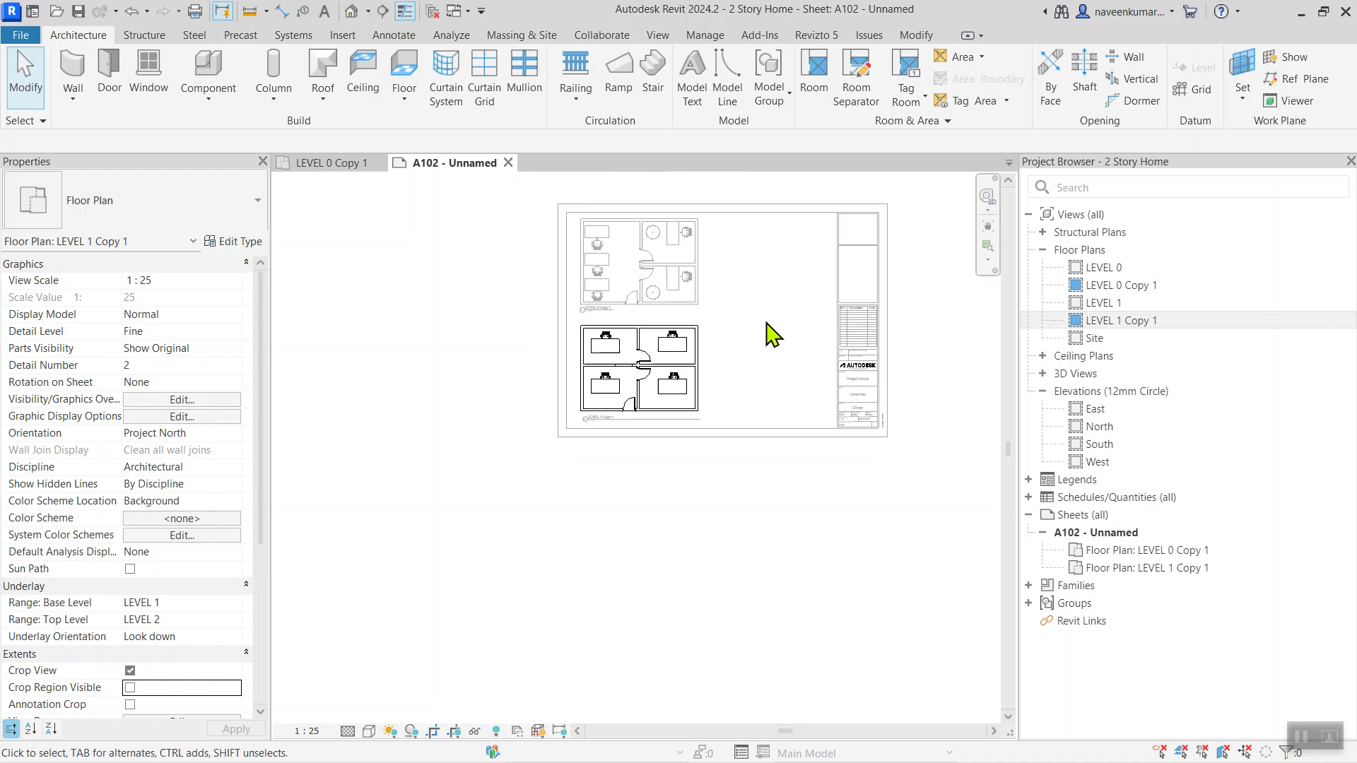
{"action": "double_click", "coordinate": [748, 268]}
- Move the LEVEL 0 Copy 1 view title slightly lower, into the gap between the two floor plans
{"action": "scroll", "coordinate": [699, 277], "scroll_direction": "up", "scroll_amount": 3}
{"action": "scroll", "coordinate": [539, 349], "scroll_direction": "up", "scroll_amount": 4}
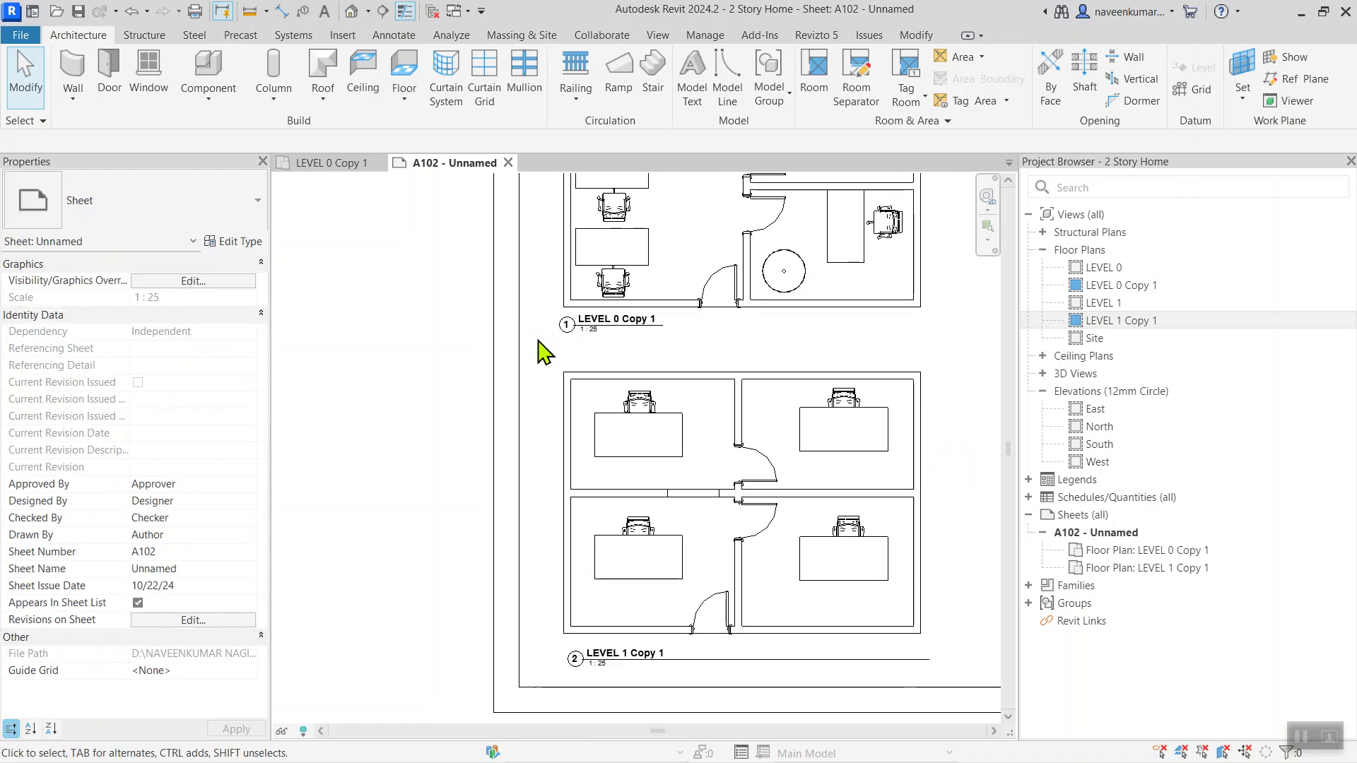
{"action": "left_click", "coordinate": [642, 312]}
{"action": "left_click_drag", "start_coordinate": [642, 311], "coordinate": [642, 338]}
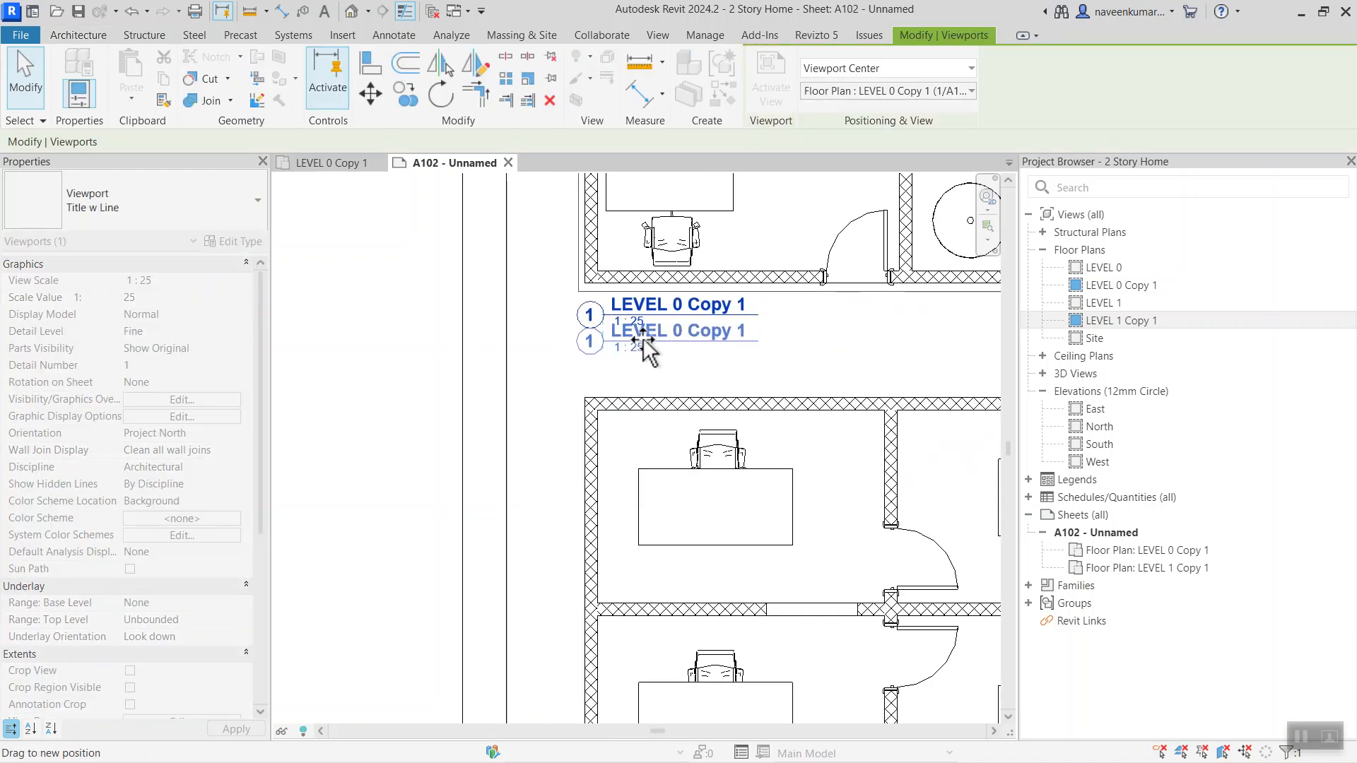
{"action": "scroll", "coordinate": [694, 373], "scroll_direction": "down", "scroll_amount": 3}
{"action": "scroll", "coordinate": [679, 495], "scroll_direction": "up", "scroll_amount": 4}
{"action": "scroll", "coordinate": [689, 551], "scroll_direction": "down", "scroll_amount": 5}
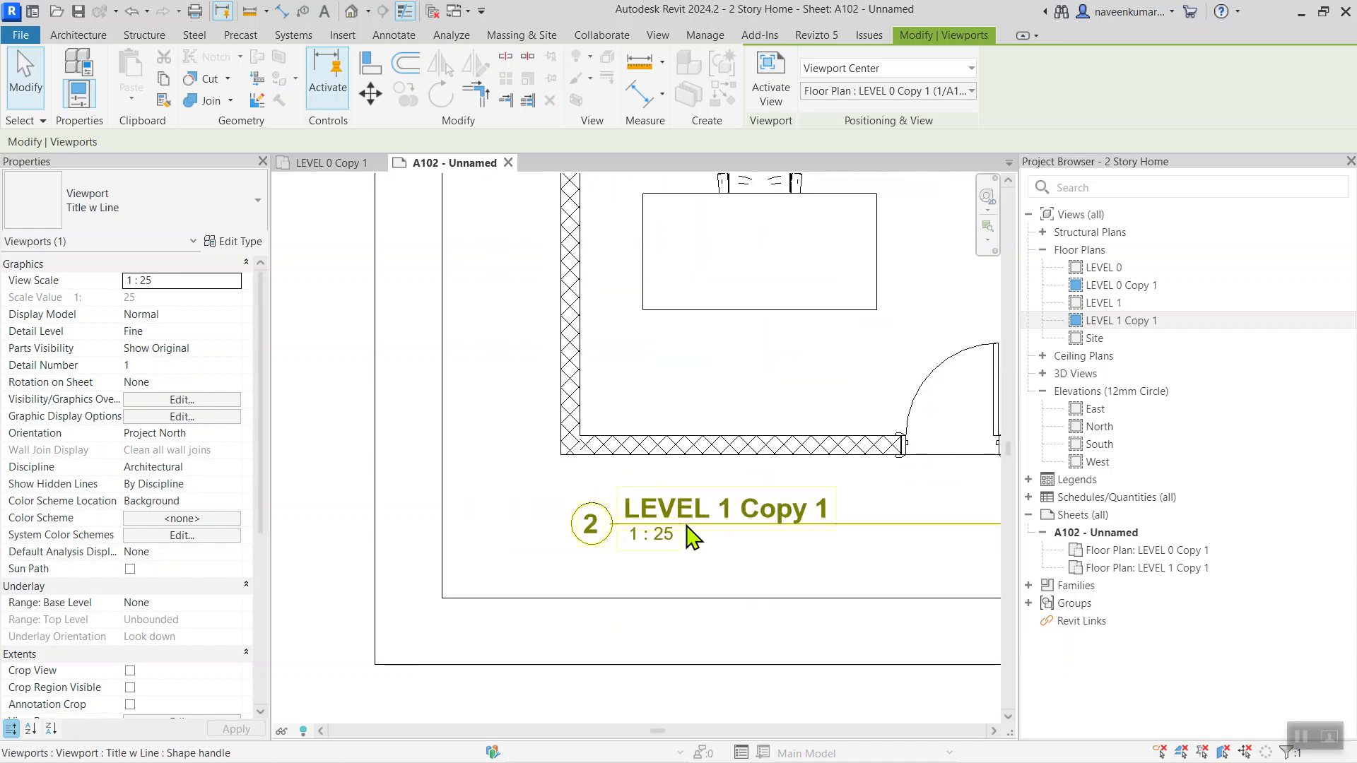
- Rename the LEVEL 0 Copy 1 view title to "LEVEL 0 Floor PLAN"
{"action": "scroll", "coordinate": [518, 239], "scroll_direction": "up", "scroll_amount": 3}
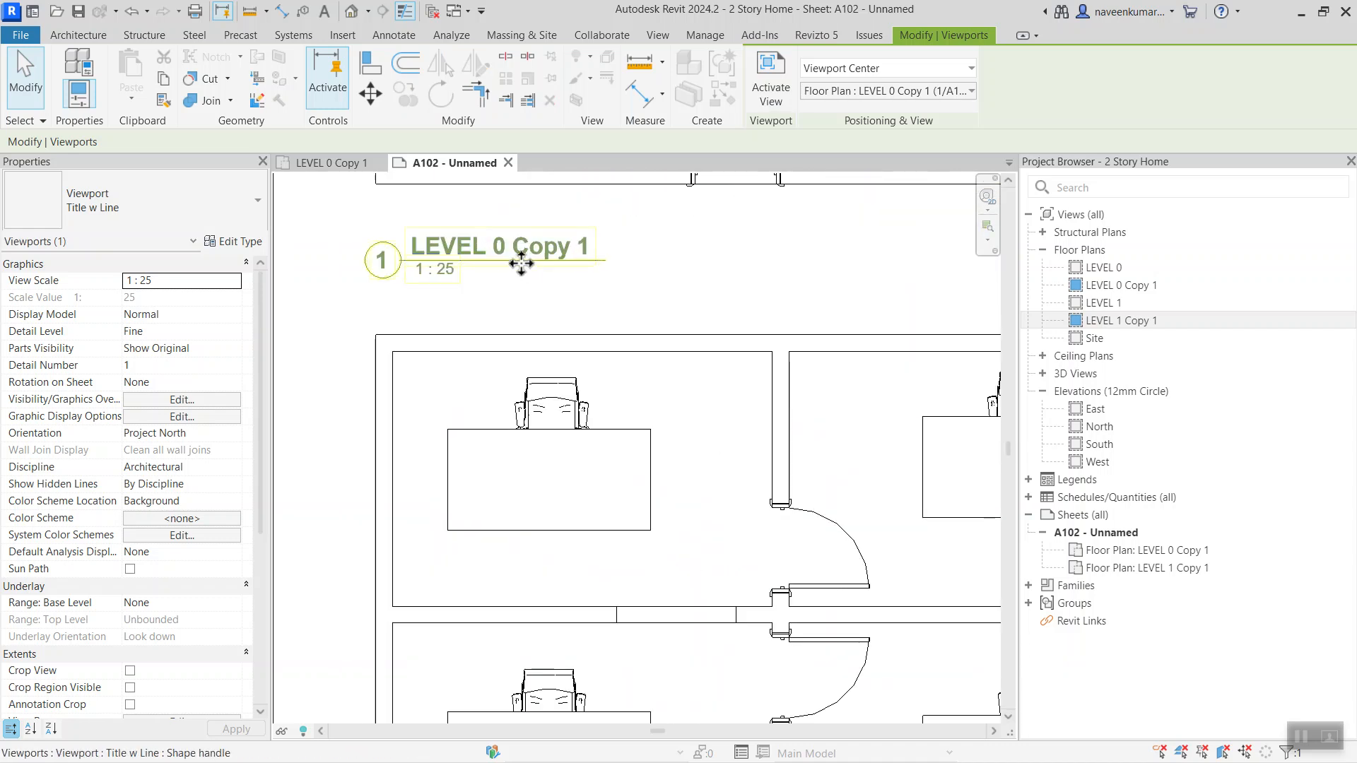
{"action": "middle_click_drag", "start_coordinate": [598, 271], "coordinate": [588, 526]}
{"action": "left_click", "coordinate": [506, 518]}
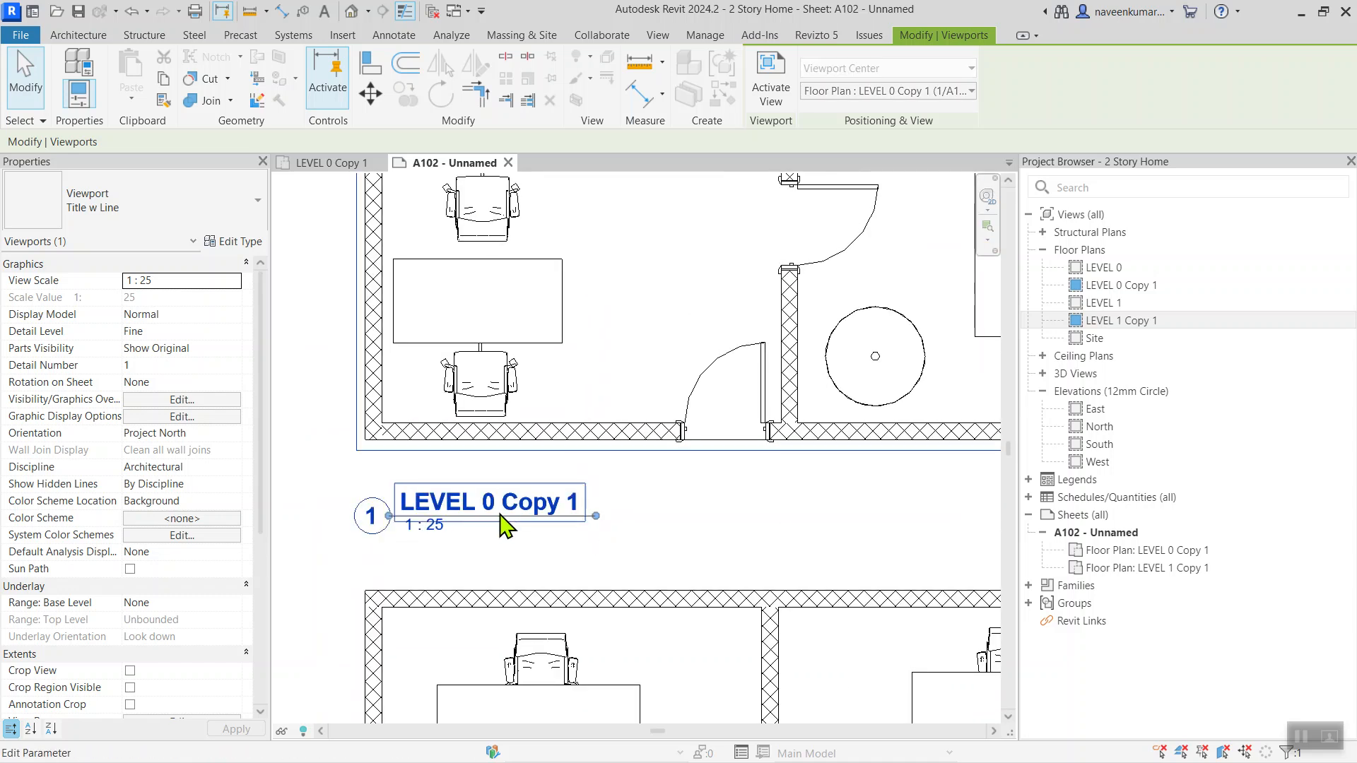
{"action": "left_click", "coordinate": [499, 506]}
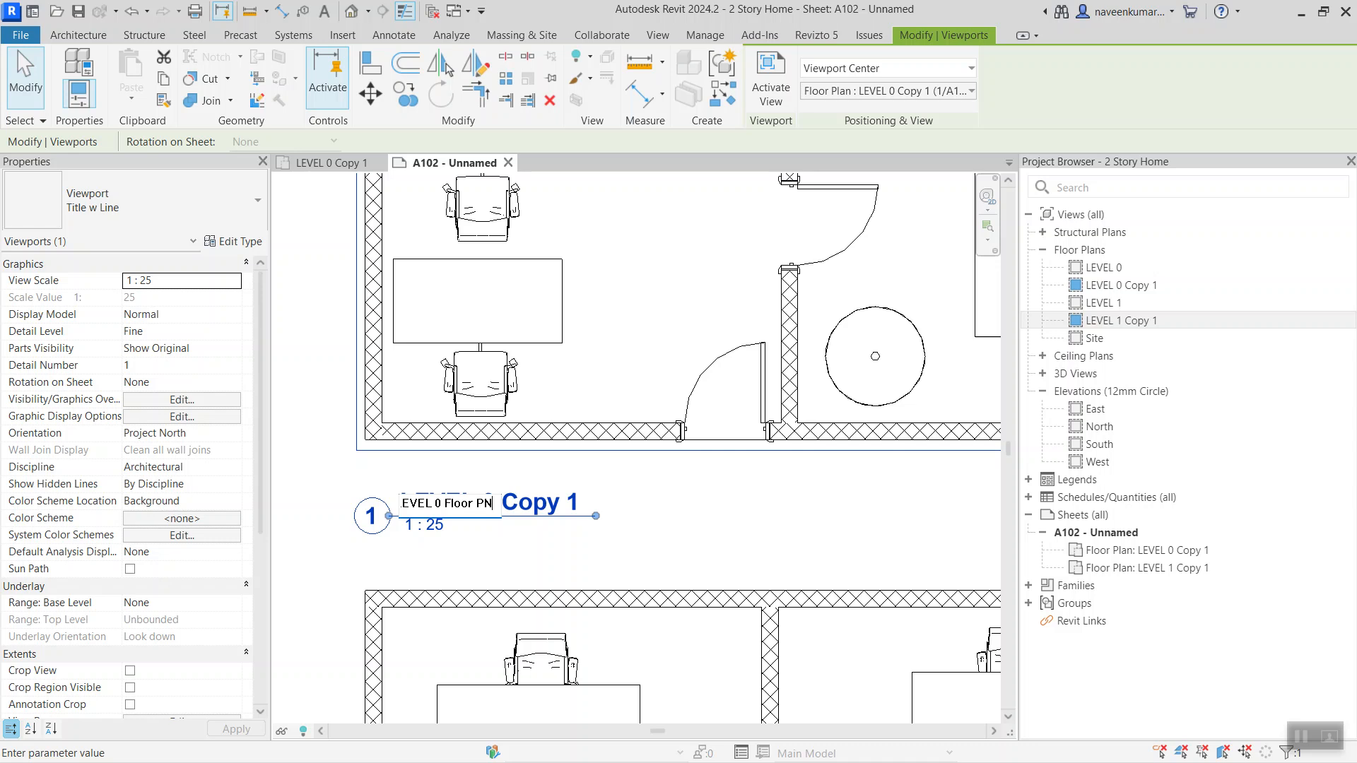
{"action": "key", "text": "Return"}
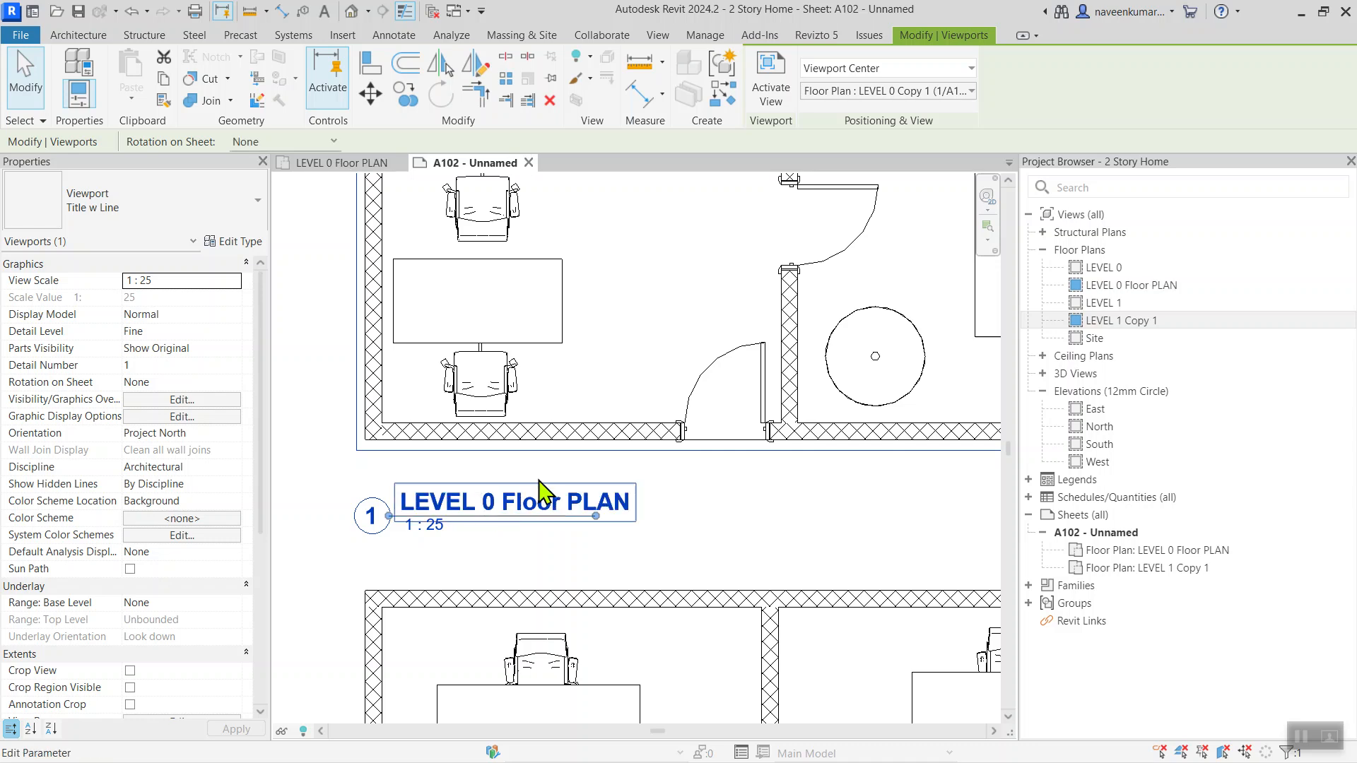
- Extend the LEVEL 0 Floor PLAN title line to the end of its text
{"action": "scroll", "coordinate": [620, 415], "scroll_direction": "down", "scroll_amount": 1}
{"action": "left_click_drag", "start_coordinate": [599, 503], "coordinate": [631, 508]}
{"action": "left_click", "coordinate": [664, 501]}
- Rename the LEVEL 1 Copy 1 view title to "LEVEL 1 FLOOR PLAN"
{"action": "scroll", "coordinate": [688, 545], "scroll_direction": "down", "scroll_amount": 4}
{"action": "middle_click_drag", "start_coordinate": [653, 667], "coordinate": [682, 309]}
{"action": "scroll", "coordinate": [601, 588], "scroll_direction": "up", "scroll_amount": 1}
{"action": "scroll", "coordinate": [616, 516], "scroll_direction": "up", "scroll_amount": 4}
{"action": "left_click", "coordinate": [713, 466]}
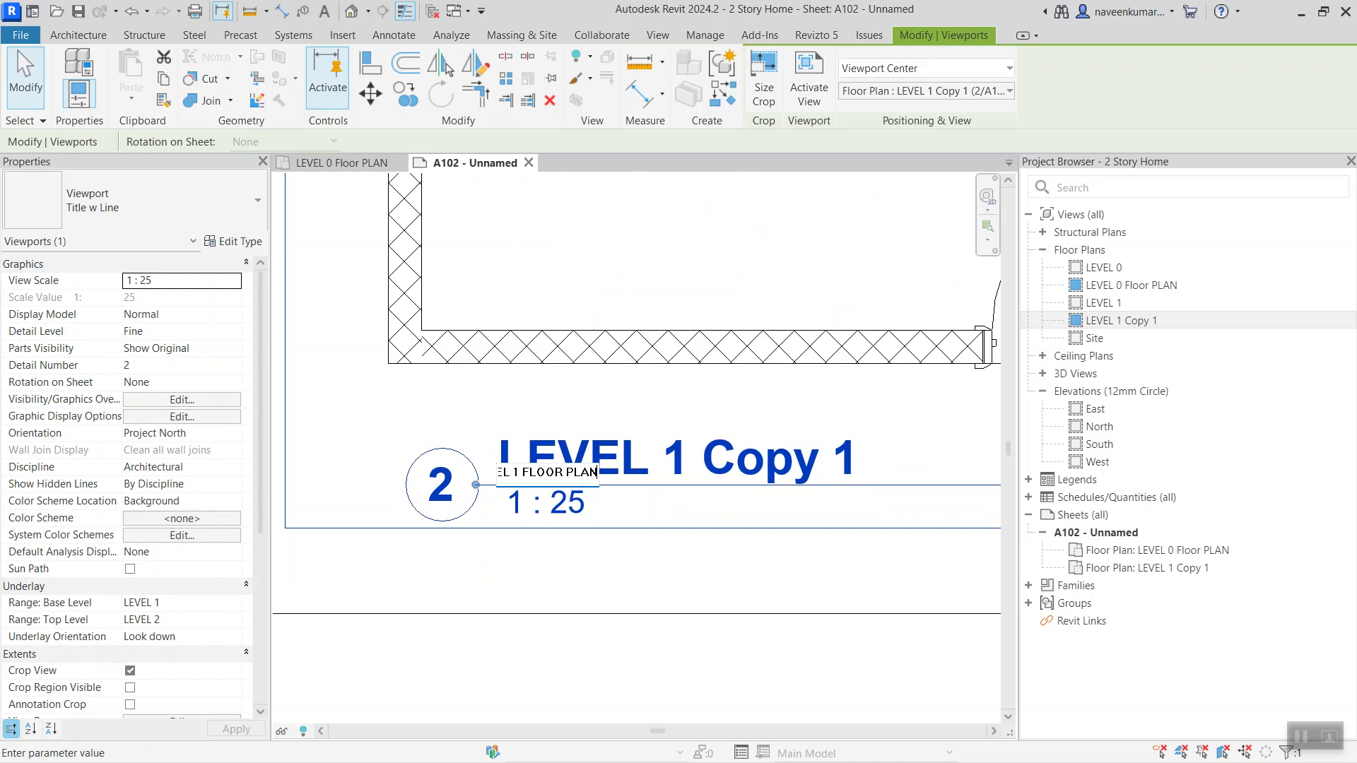
{"action": "type", "text": "LEVEL 1 FLOOR PLAN"}
{"action": "key", "text": "Return"}
- Shorten the LEVEL 1 FLOOR PLAN title line to match the length of its text
{"action": "scroll", "coordinate": [702, 379], "scroll_direction": "down", "scroll_amount": 3}
{"action": "middle_click_drag", "start_coordinate": [700, 629], "coordinate": [677, 500]}
{"action": "scroll", "coordinate": [811, 460], "scroll_direction": "down", "scroll_amount": 3}
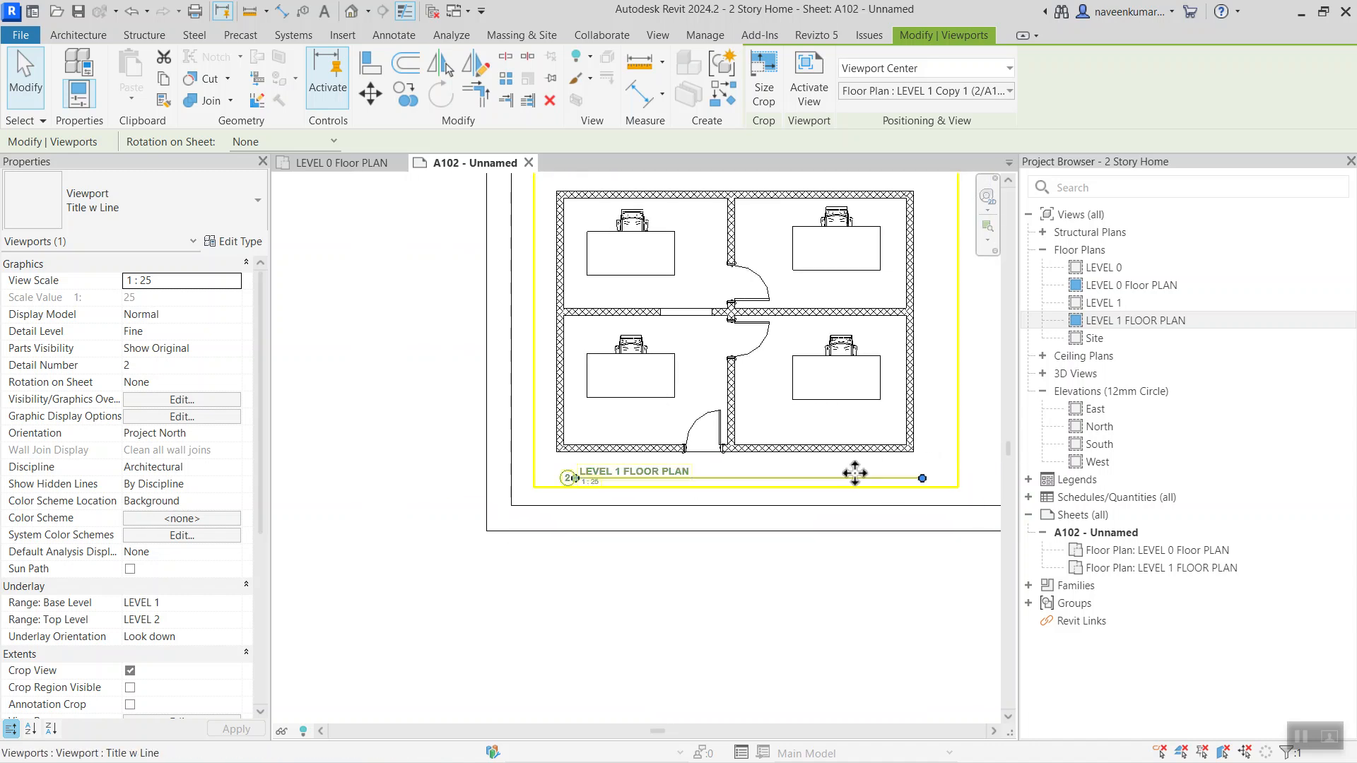
{"action": "scroll", "coordinate": [855, 473], "scroll_direction": "up", "scroll_amount": 3}
{"action": "left_click_drag", "start_coordinate": [989, 484], "coordinate": [533, 515]}
{"action": "scroll", "coordinate": [548, 533], "scroll_direction": "down", "scroll_amount": 4}
{"action": "left_click", "coordinate": [647, 575]}
- Examine the placement of both floor plans and their titles on sheet A102
{"action": "scroll", "coordinate": [648, 574], "scroll_direction": "down", "scroll_amount": 3}
{"action": "middle_click_drag", "start_coordinate": [757, 566], "coordinate": [650, 621]}
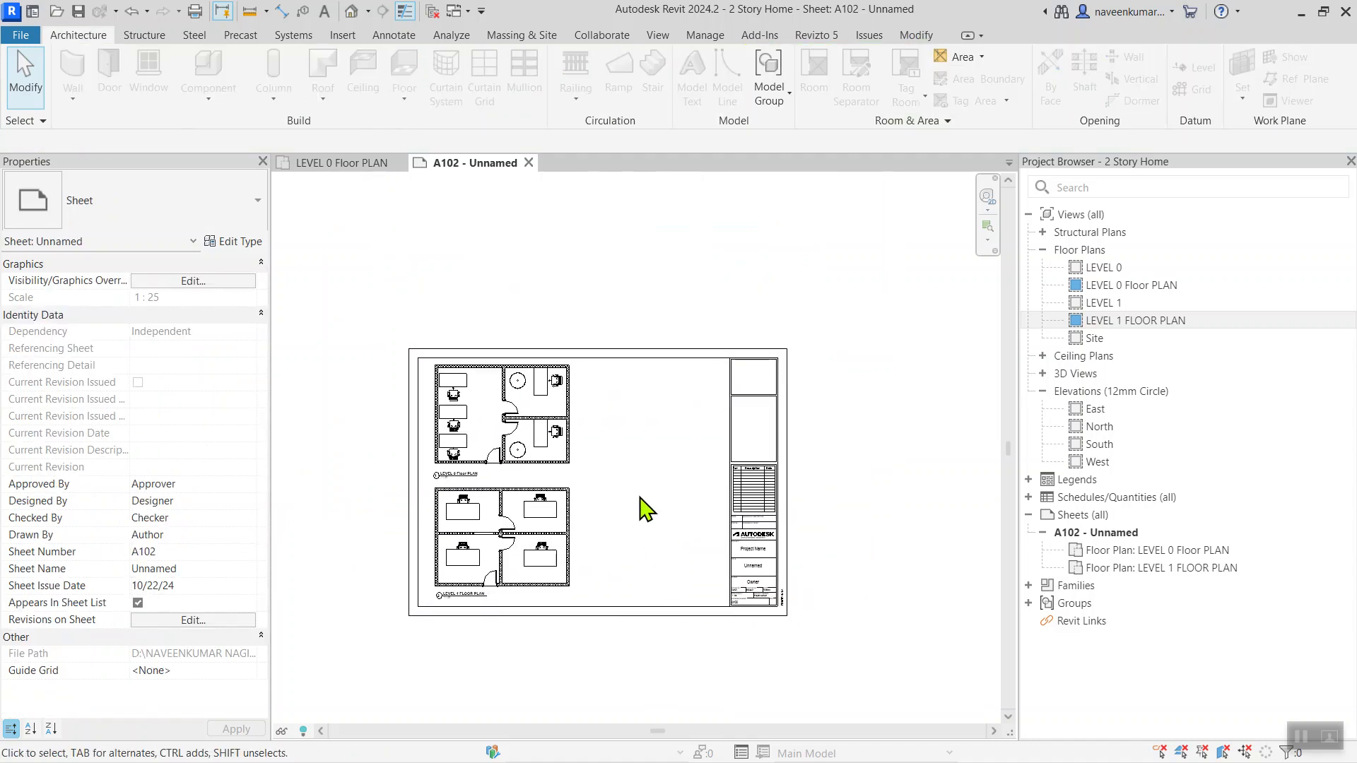
{"action": "scroll", "coordinate": [631, 498], "scroll_direction": "up", "scroll_amount": 1}
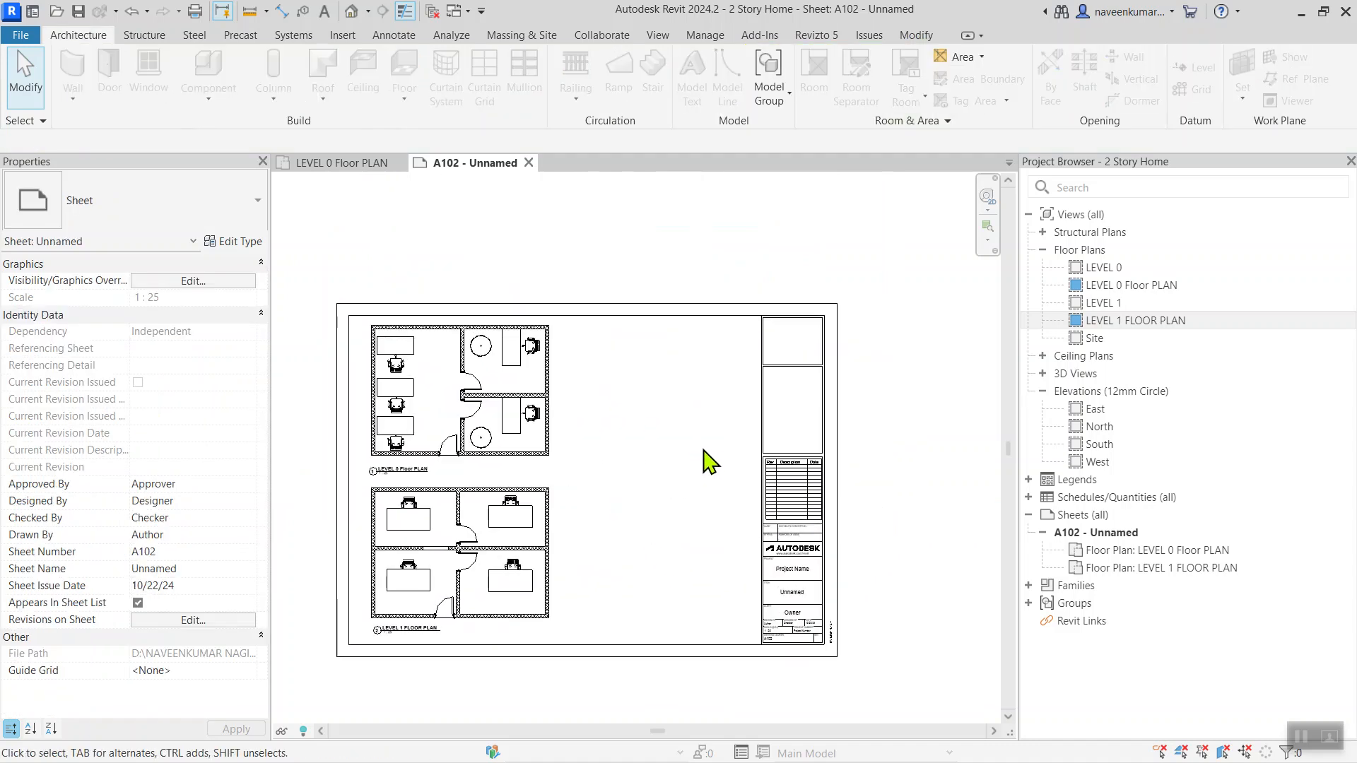
{"action": "scroll", "coordinate": [627, 459], "scroll_direction": "down", "scroll_amount": 1}
{"action": "middle_click_drag", "start_coordinate": [676, 451], "coordinate": [718, 402]}
{"action": "scroll", "coordinate": [530, 462], "scroll_direction": "up", "scroll_amount": 5}
{"action": "scroll", "coordinate": [474, 443], "scroll_direction": "down", "scroll_amount": 1}
{"action": "scroll", "coordinate": [475, 436], "scroll_direction": "up", "scroll_amount": 1}
{"action": "middle_click_drag", "start_coordinate": [510, 365], "coordinate": [468, 438]}
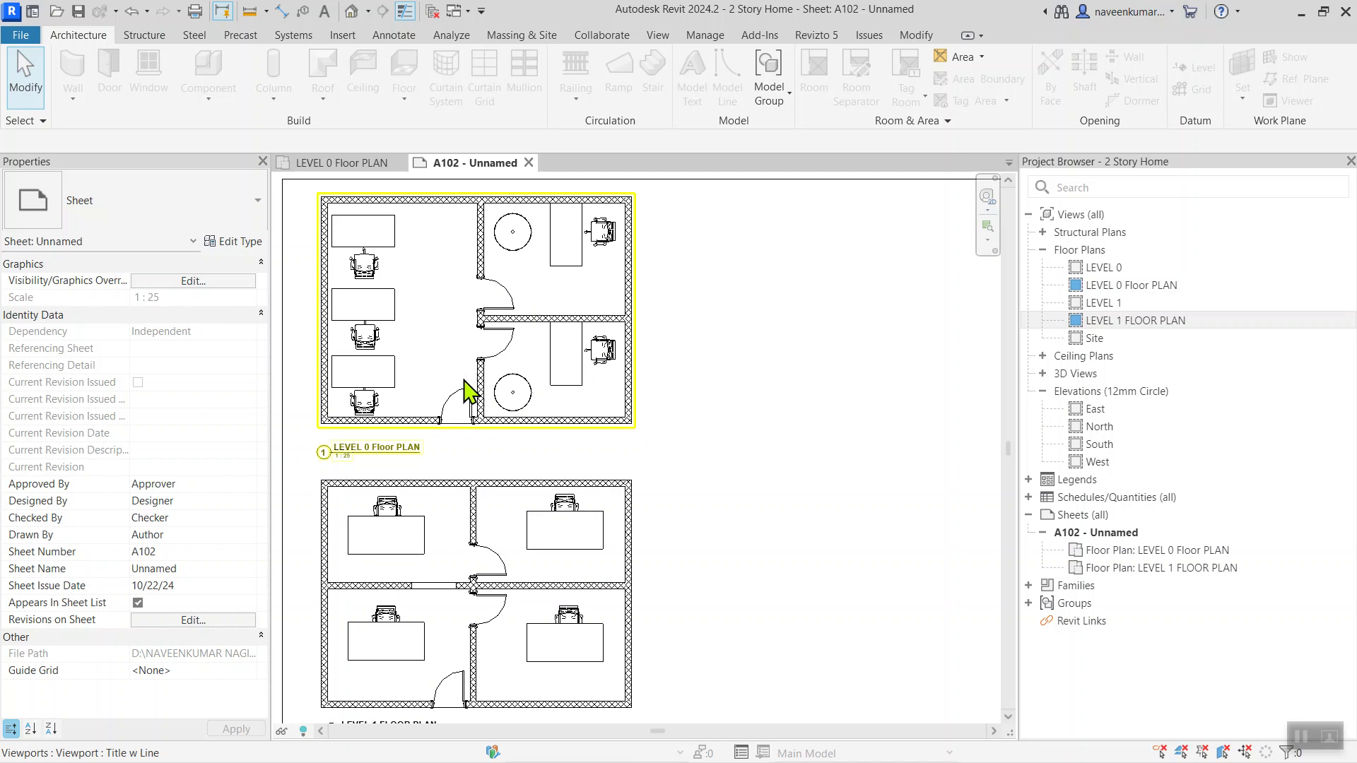
{"action": "scroll", "coordinate": [432, 353], "scroll_direction": "down", "scroll_amount": 5}
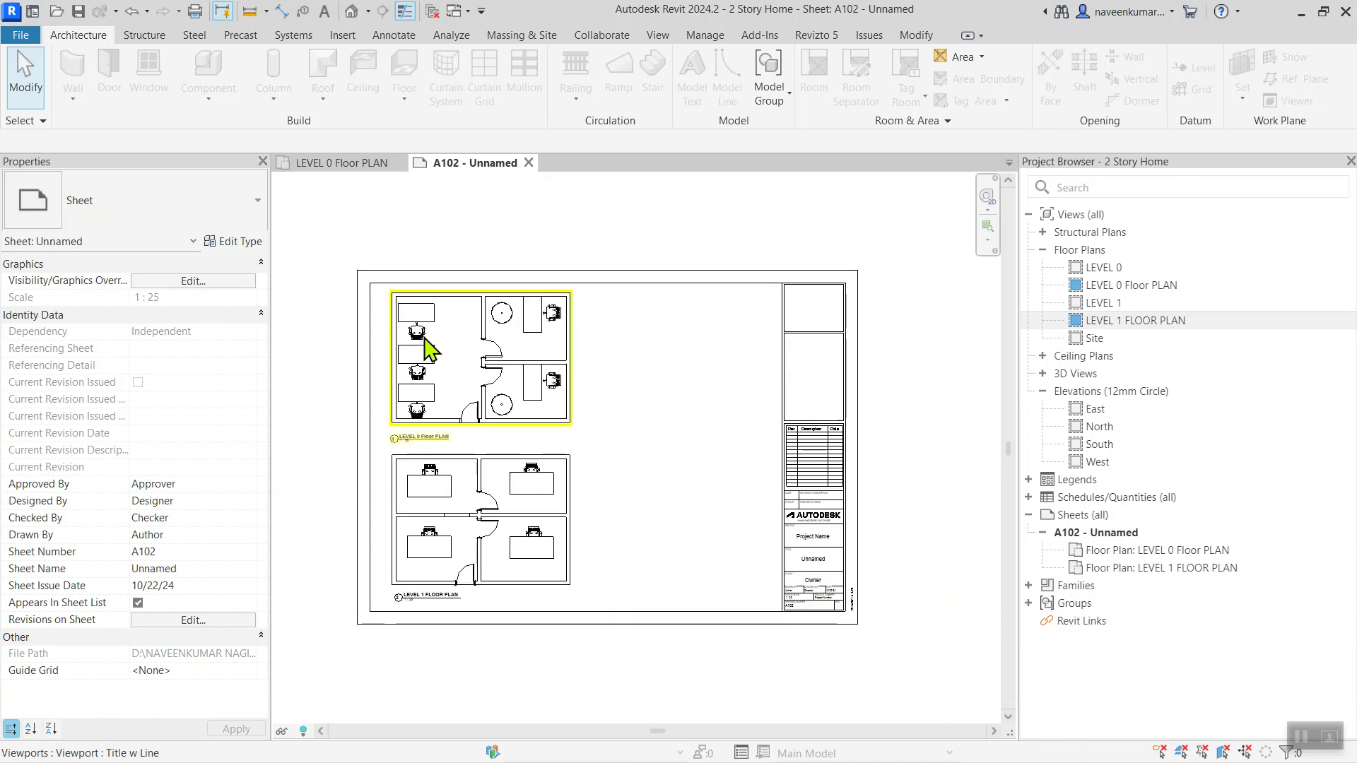
- Activate the LEVEL 0 Floor PLAN view on the sheet and start an aligned dimension
{"action": "scroll", "coordinate": [474, 350], "scroll_direction": "up", "scroll_amount": 6}
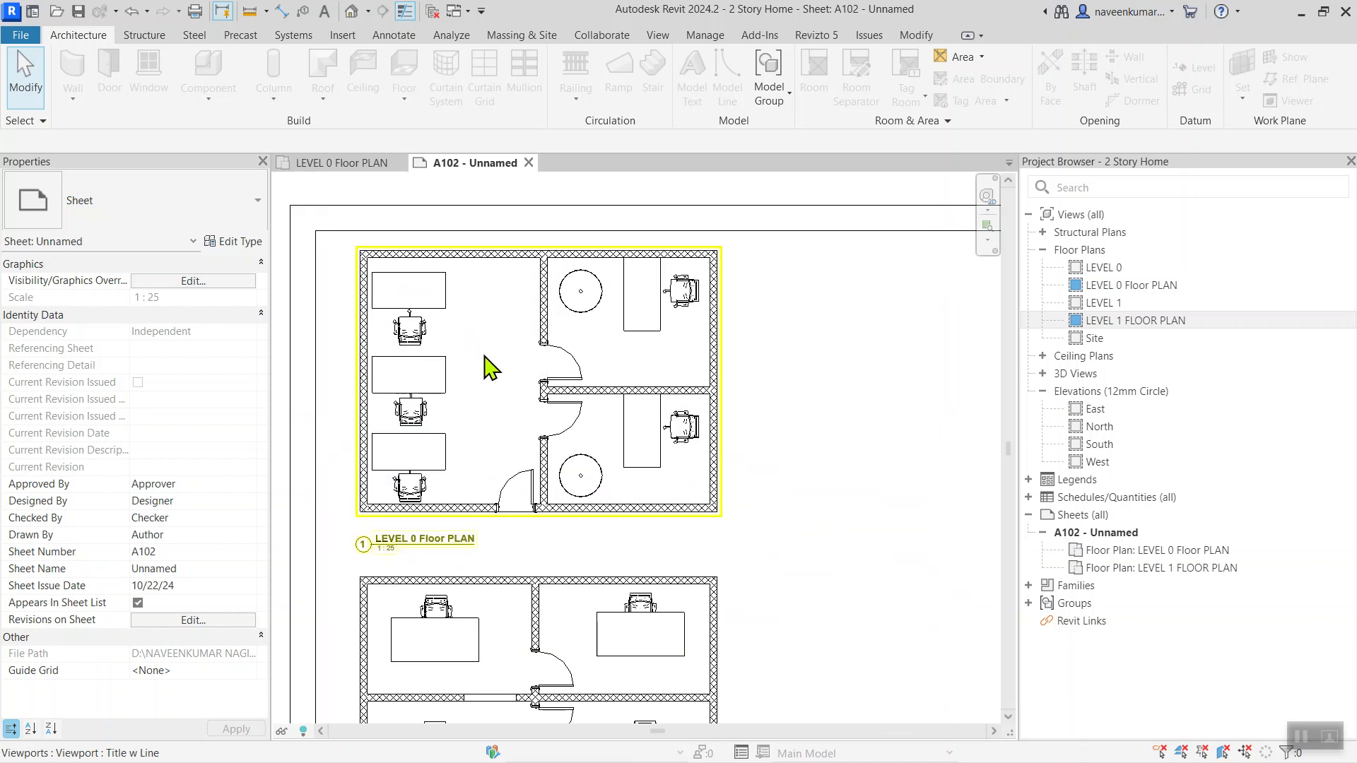
{"action": "scroll", "coordinate": [480, 362], "scroll_direction": "up", "scroll_amount": 2}
{"action": "double_click", "coordinate": [357, 252]}
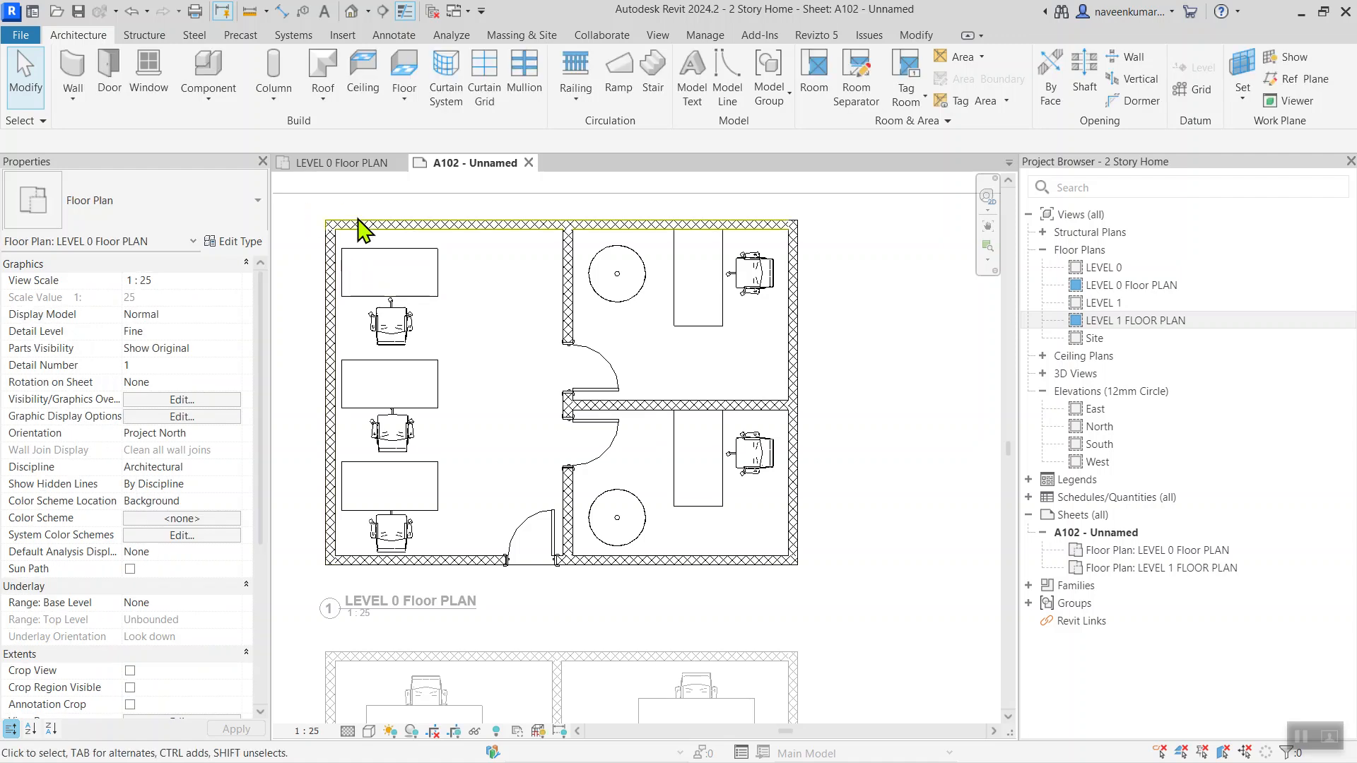
{"action": "scroll", "coordinate": [427, 265], "scroll_direction": "up", "scroll_amount": 3}
{"action": "scroll", "coordinate": [488, 296], "scroll_direction": "down", "scroll_amount": 3}
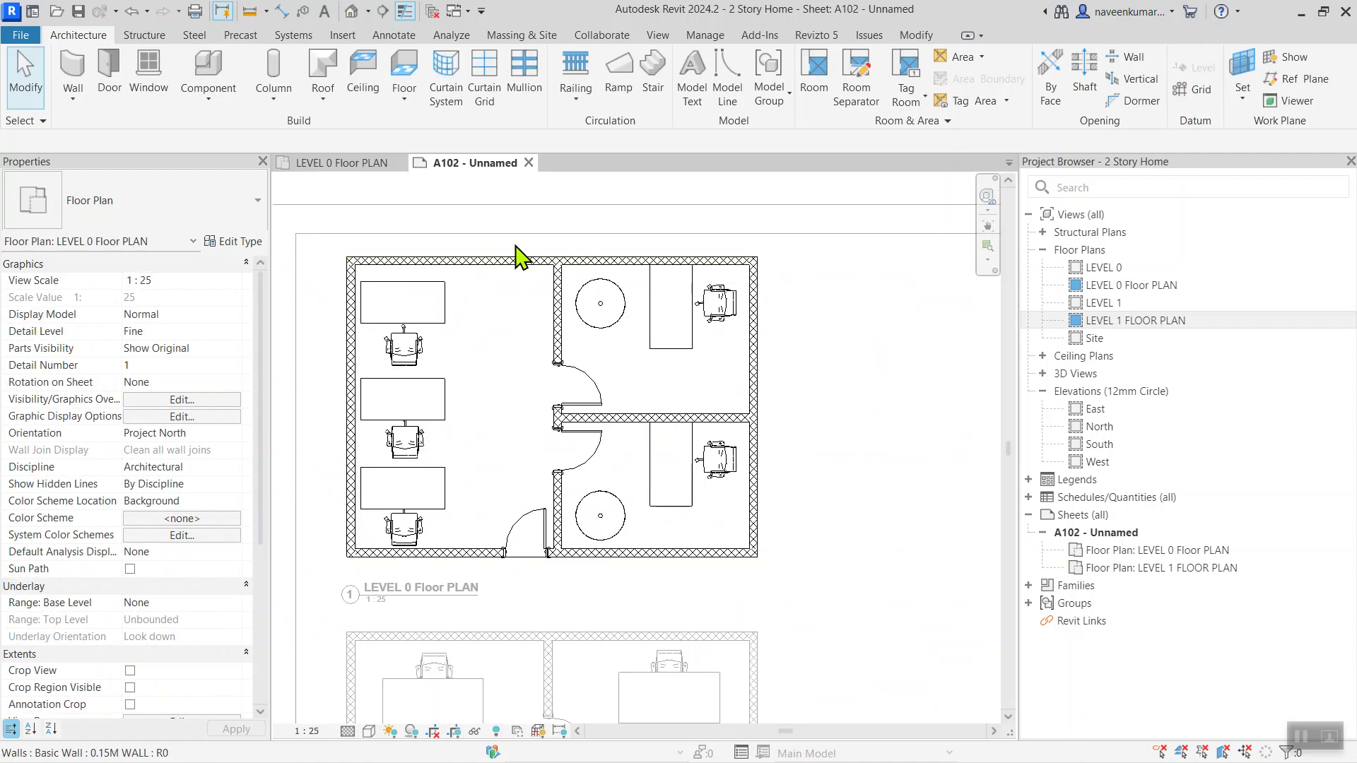
{"action": "scroll", "coordinate": [463, 306], "scroll_direction": "up", "scroll_amount": 4}
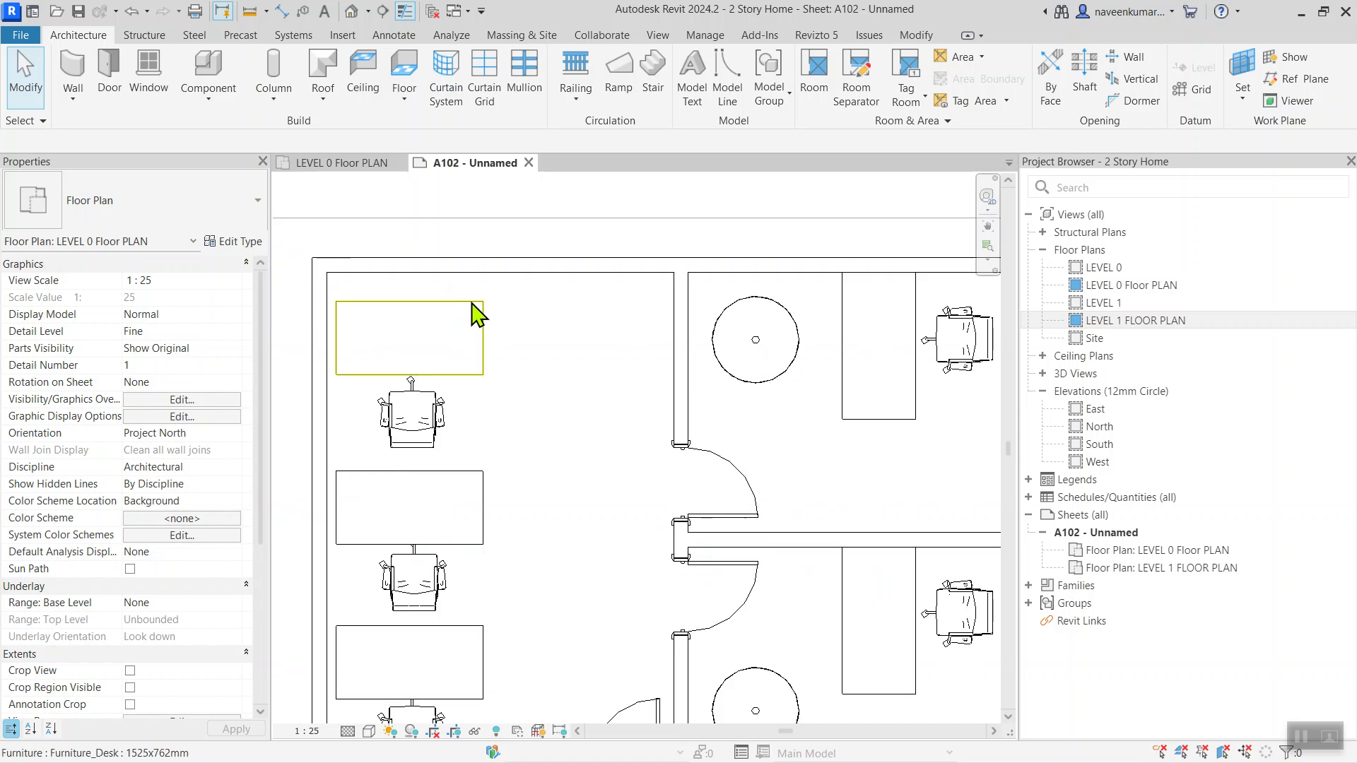
{"action": "scroll", "coordinate": [514, 397], "scroll_direction": "down", "scroll_amount": 1}
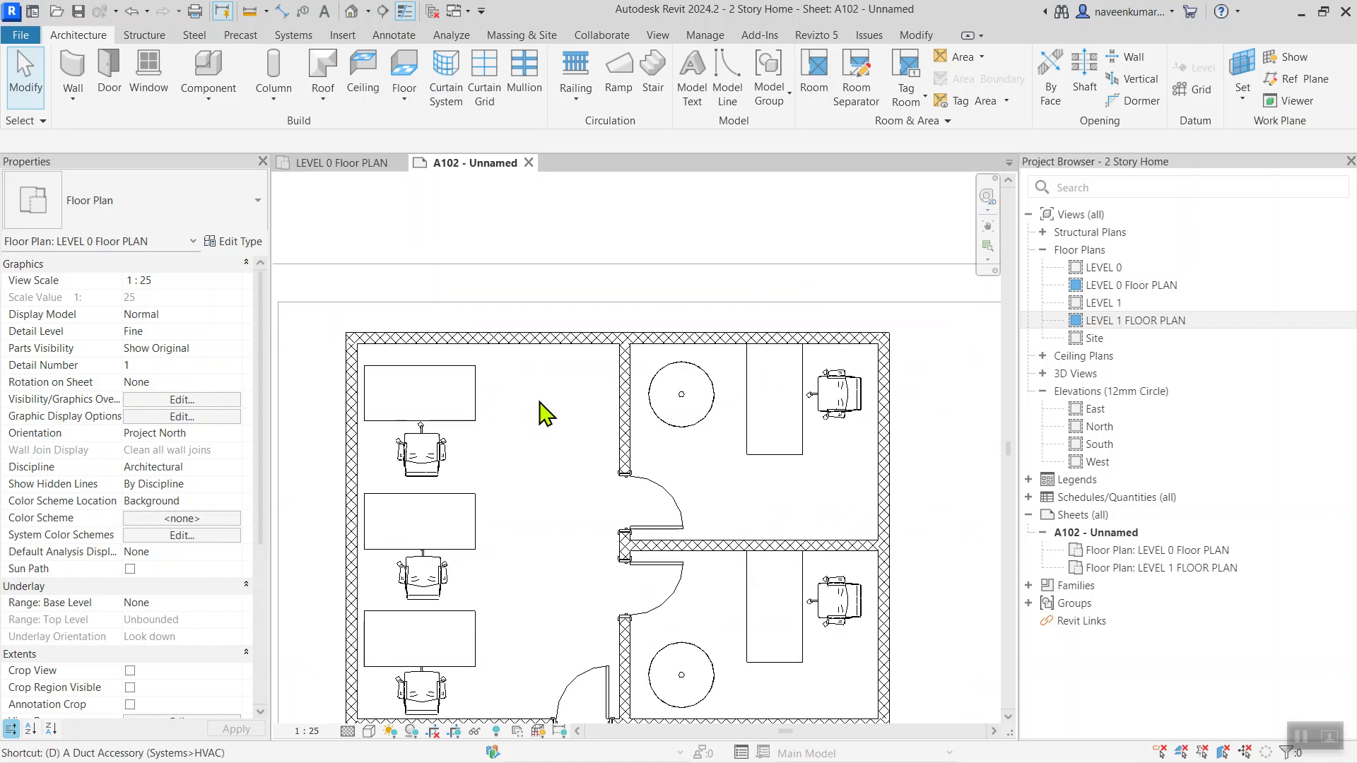
{"action": "key", "text": "i"}
{"action": "scroll", "coordinate": [350, 375], "scroll_direction": "up", "scroll_amount": 3}
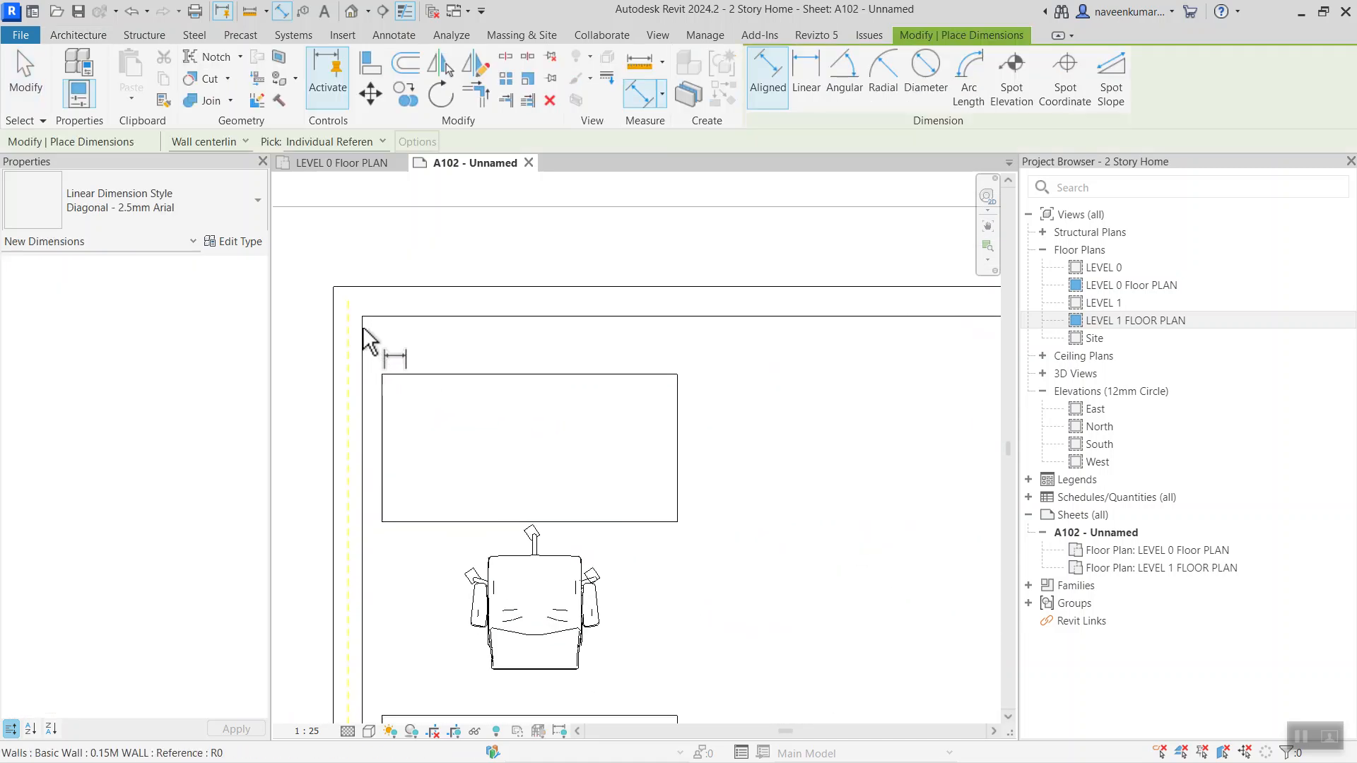
{"action": "left_click", "coordinate": [366, 351]}
{"action": "scroll", "coordinate": [726, 354], "scroll_direction": "down", "scroll_amount": 2}
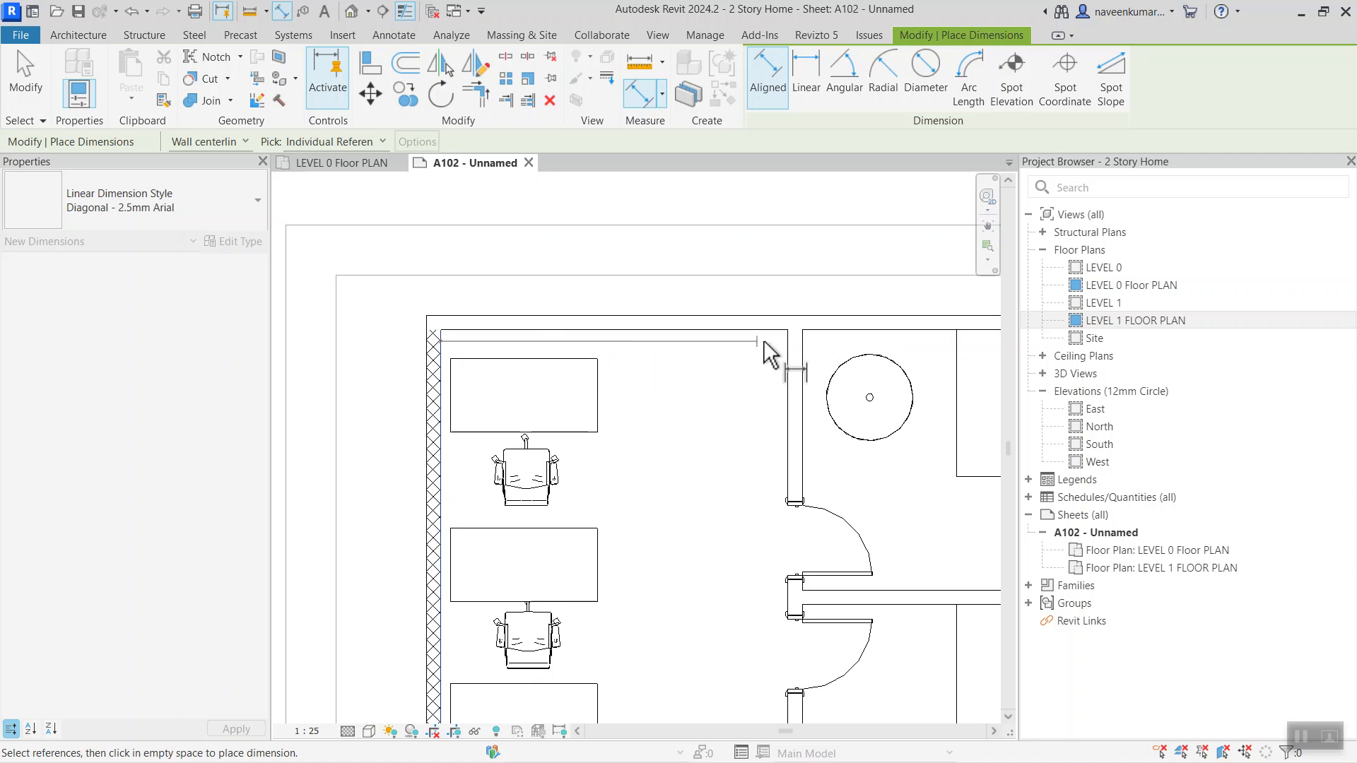
{"action": "scroll", "coordinate": [782, 354], "scroll_direction": "up", "scroll_amount": 2}
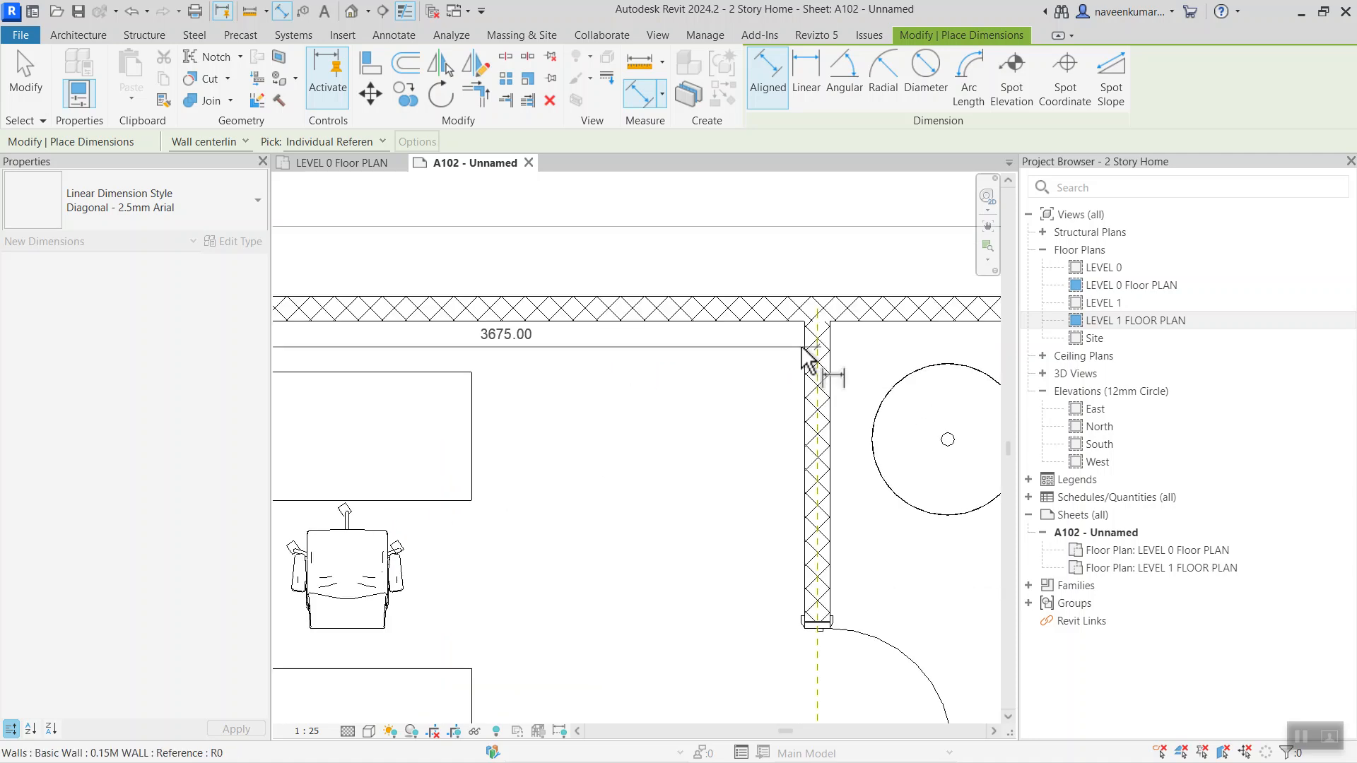
{"action": "left_click", "coordinate": [802, 347]}
{"action": "key", "text": "Escape"}
- Dimension the inner width of the large left room between its wall faces, placing it near the upper wall
{"action": "scroll", "coordinate": [790, 351], "scroll_direction": "down", "scroll_amount": 2}
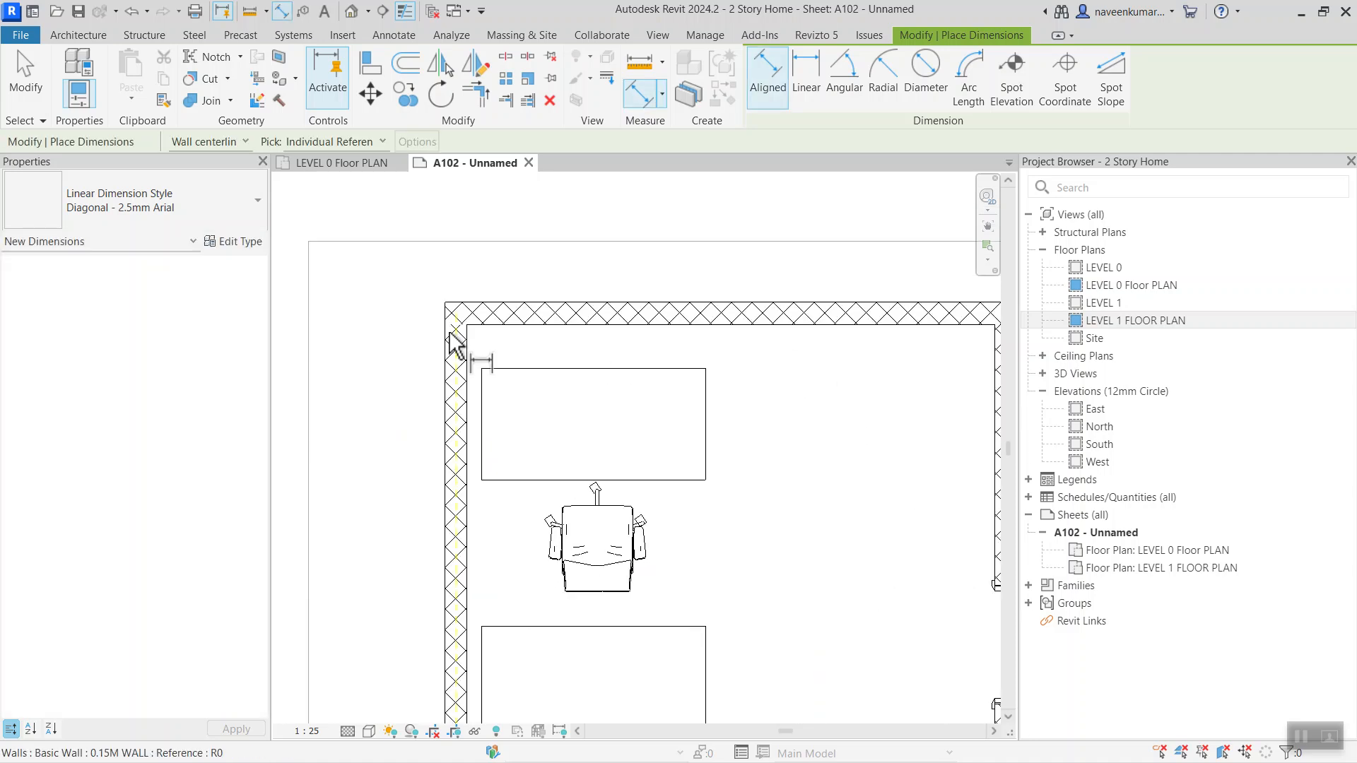
{"action": "left_click", "coordinate": [466, 355]}
{"action": "scroll", "coordinate": [636, 357], "scroll_direction": "down", "scroll_amount": 2}
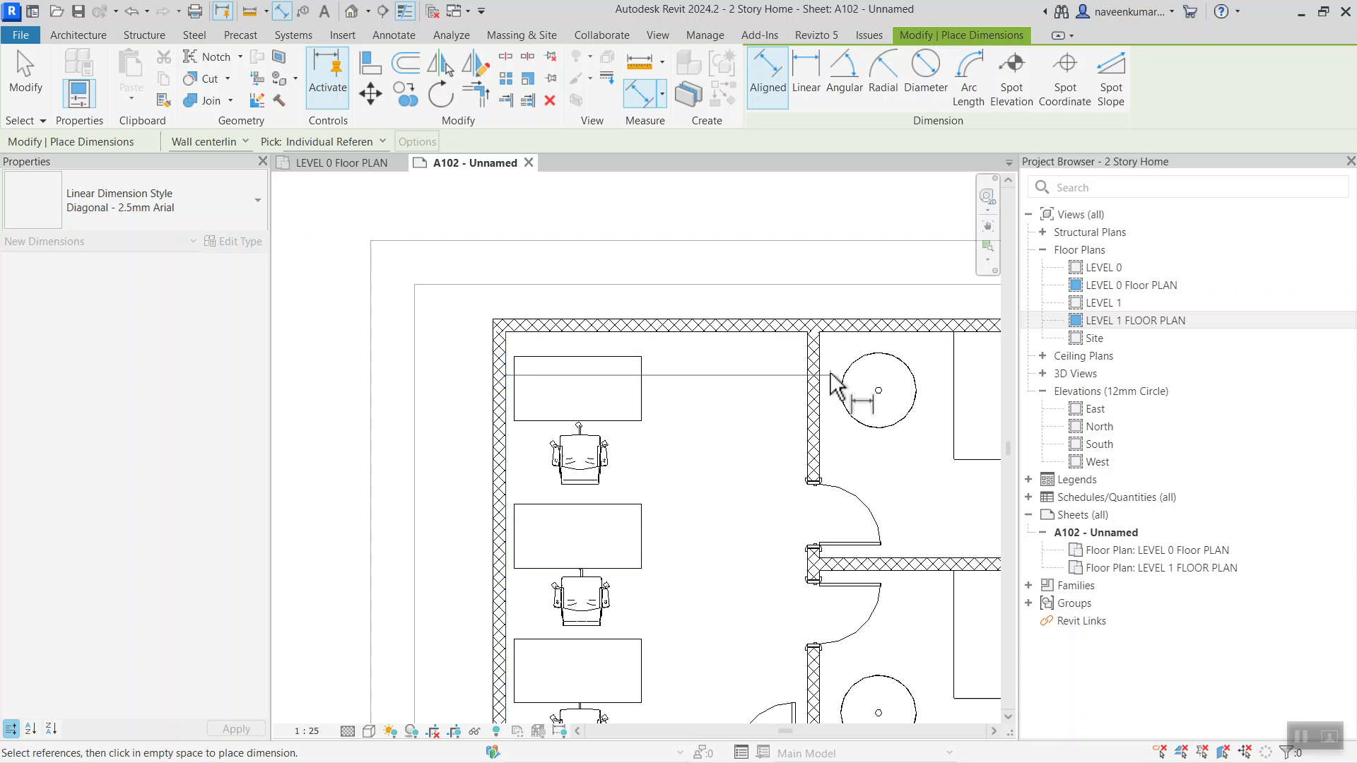
{"action": "scroll", "coordinate": [805, 385], "scroll_direction": "up", "scroll_amount": 2}
{"action": "left_click", "coordinate": [795, 373]}
{"action": "scroll", "coordinate": [642, 334], "scroll_direction": "up", "scroll_amount": 2}
{"action": "left_click", "coordinate": [642, 334]}
- Dimension the inner width of the upper-right room between its wall faces, placing it near the upper wall
{"action": "scroll", "coordinate": [641, 336], "scroll_direction": "down", "scroll_amount": 3}
{"action": "scroll", "coordinate": [625, 361], "scroll_direction": "down", "scroll_amount": 3}
{"action": "scroll", "coordinate": [551, 378], "scroll_direction": "up", "scroll_amount": 5}
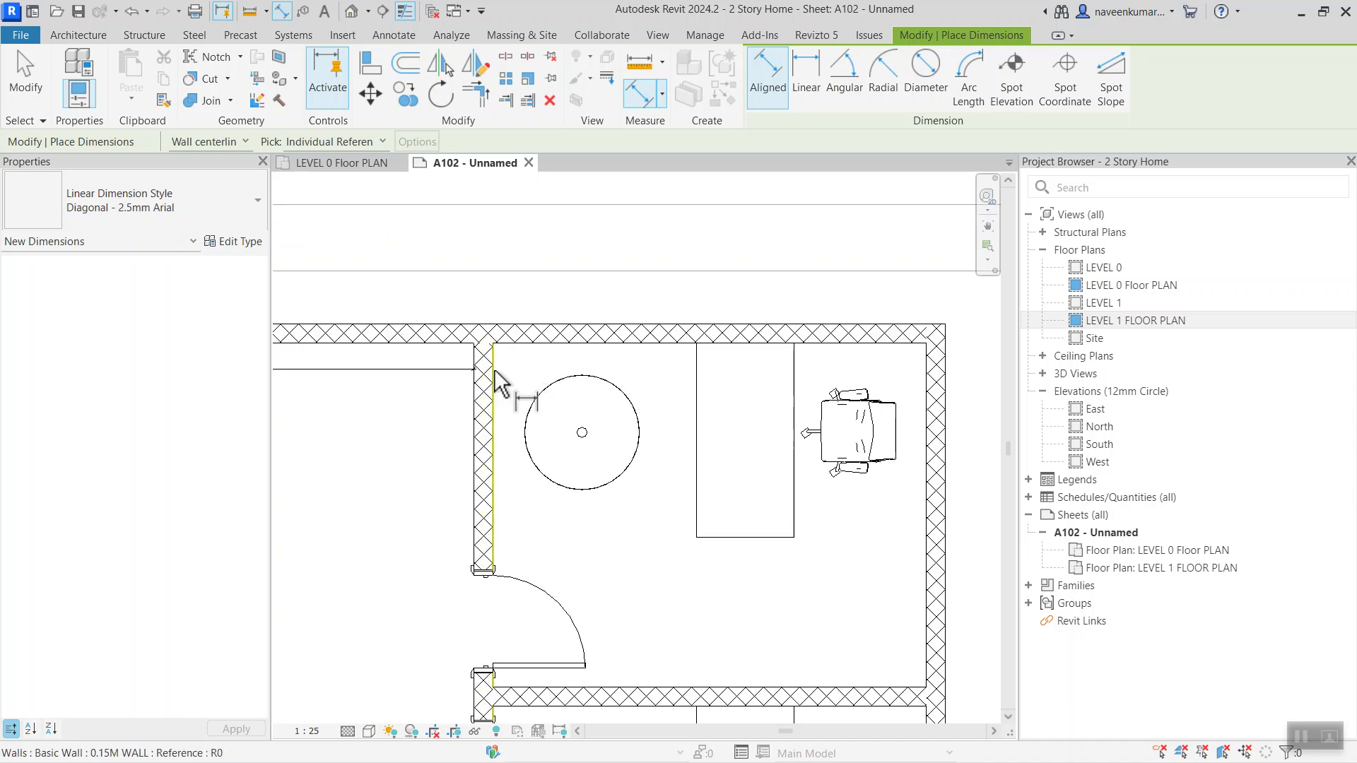
{"action": "left_click", "coordinate": [494, 372]}
{"action": "left_click", "coordinate": [923, 368]}
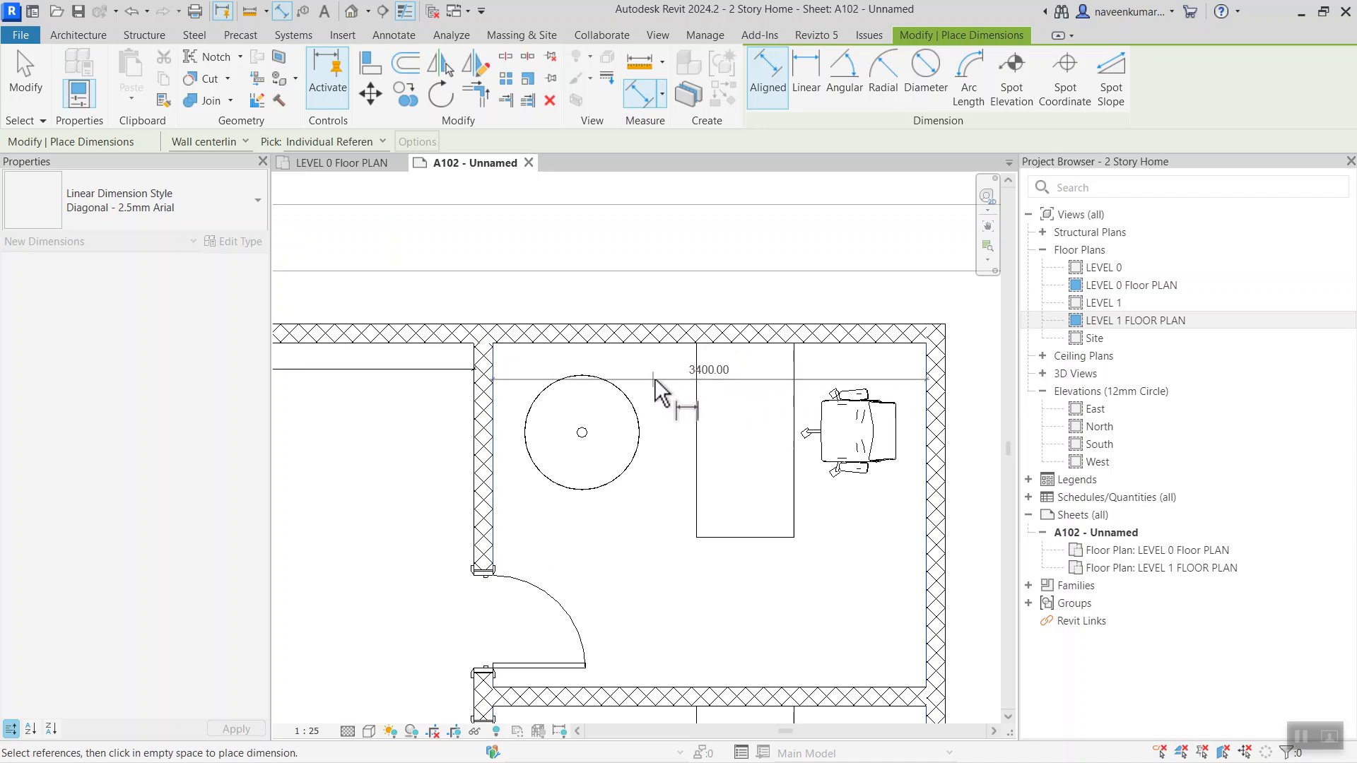
{"action": "scroll", "coordinate": [666, 375], "scroll_direction": "down", "scroll_amount": 1}
{"action": "scroll", "coordinate": [666, 373], "scroll_direction": "down", "scroll_amount": 3}
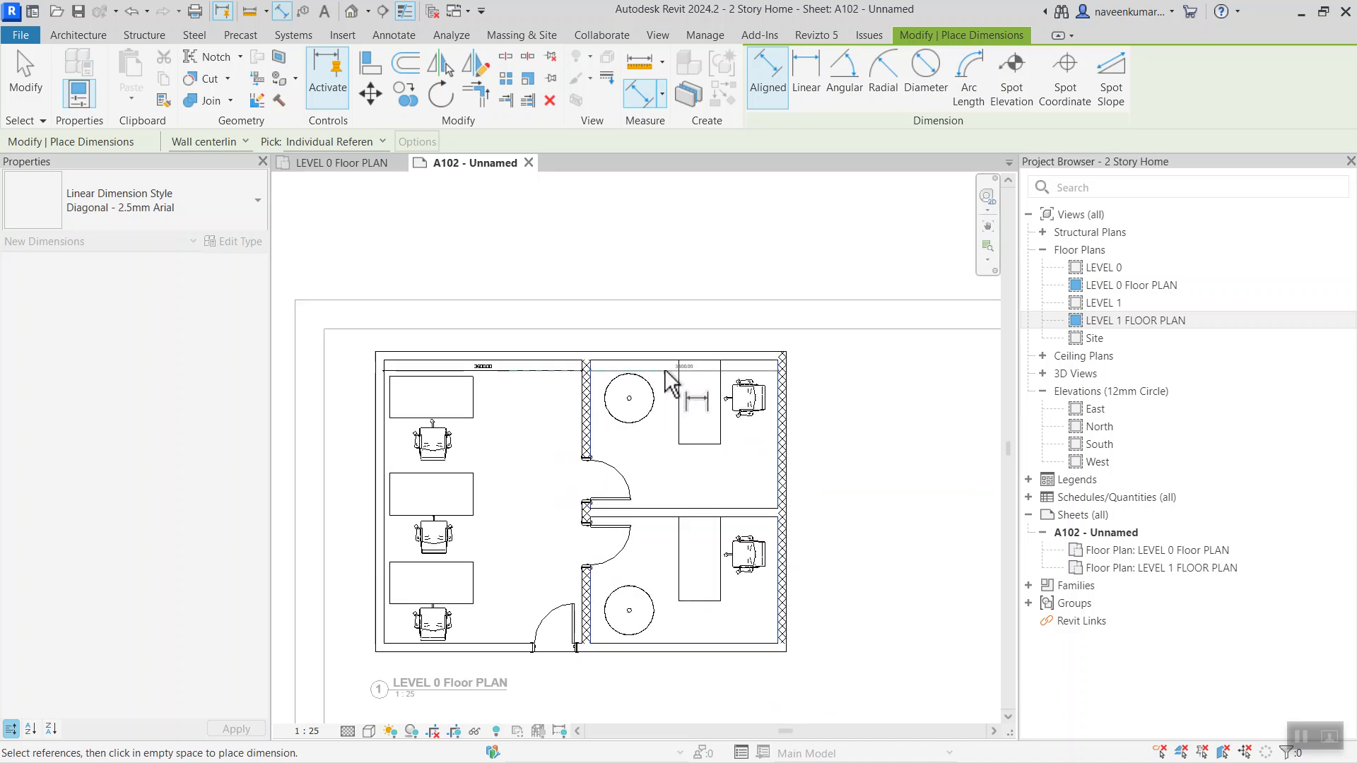
{"action": "scroll", "coordinate": [667, 371], "scroll_direction": "up", "scroll_amount": 4}
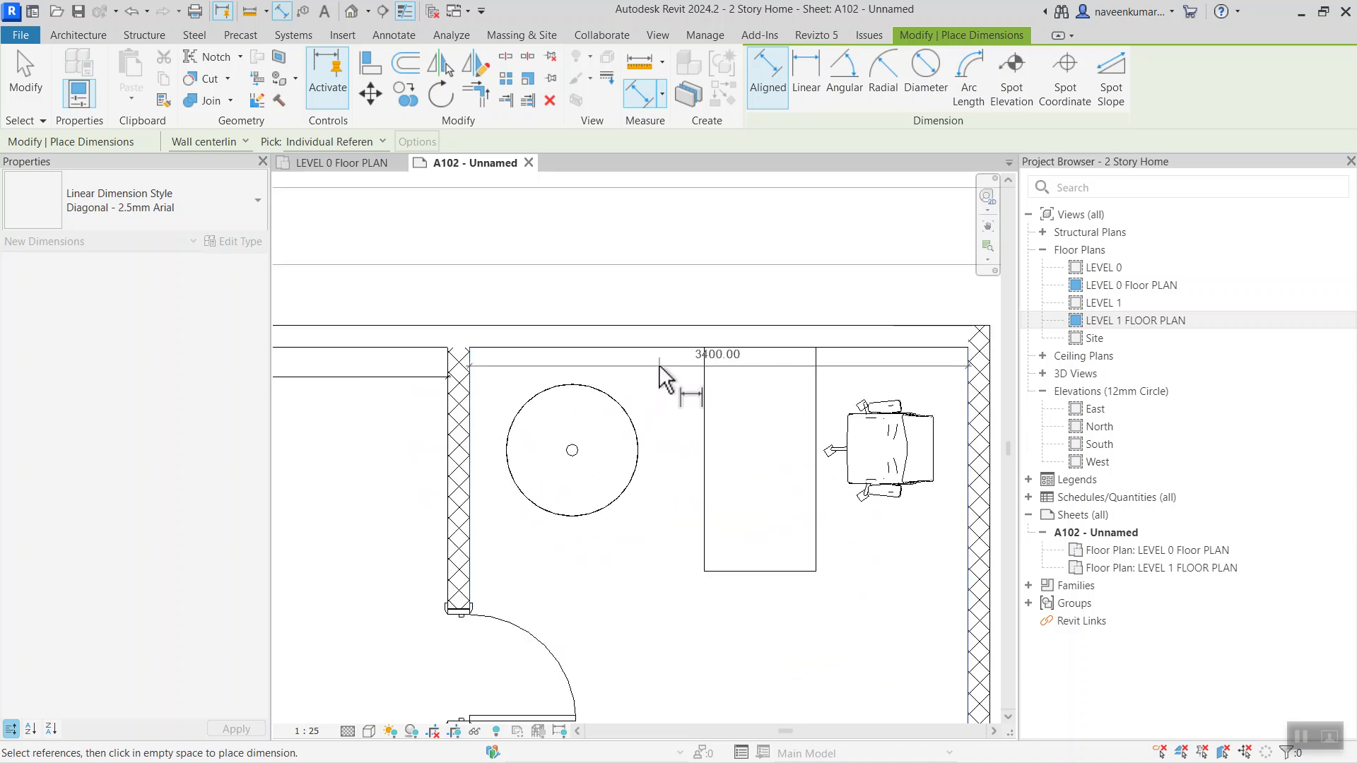
{"action": "scroll", "coordinate": [662, 373], "scroll_direction": "down", "scroll_amount": 2}
{"action": "key", "text": "Escape"}
- Dimension the overall depth of the LEVEL 0 plan between the outer wall faces, placed outside its right wall
{"action": "scroll", "coordinate": [698, 397], "scroll_direction": "down", "scroll_amount": 2}
{"action": "middle_click_drag", "start_coordinate": [695, 385], "coordinate": [686, 267]}
{"action": "scroll", "coordinate": [749, 342], "scroll_direction": "up", "scroll_amount": 2}
{"action": "scroll", "coordinate": [749, 342], "scroll_direction": "up", "scroll_amount": 1}
{"action": "middle_click_drag", "start_coordinate": [749, 343], "coordinate": [679, 418]}
{"action": "scroll", "coordinate": [678, 418], "scroll_direction": "down", "scroll_amount": 3}
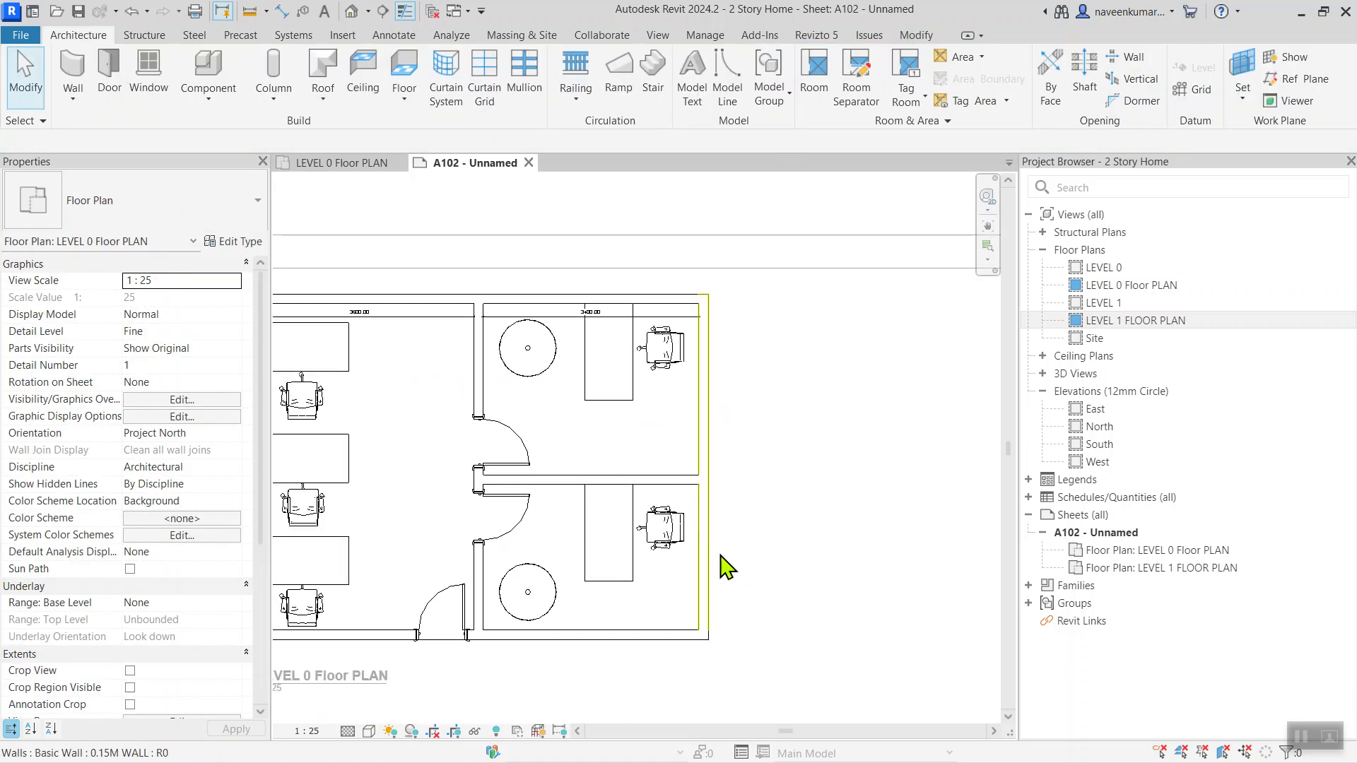
{"action": "key", "text": "d"}
{"action": "key", "text": "i"}
{"action": "scroll", "coordinate": [689, 650], "scroll_direction": "up", "scroll_amount": 3}
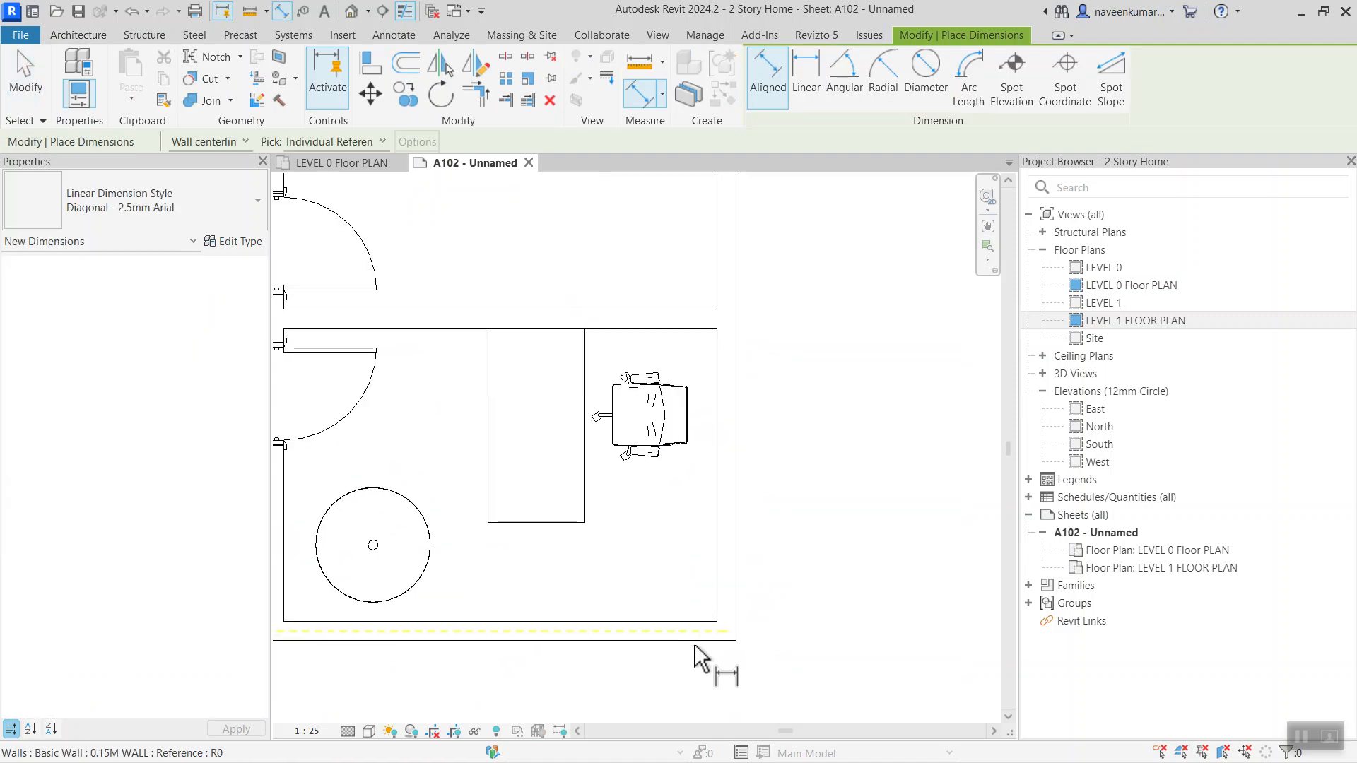
{"action": "scroll", "coordinate": [777, 467], "scroll_direction": "down", "scroll_amount": 4}
{"action": "middle_click_drag", "start_coordinate": [795, 457], "coordinate": [793, 578]}
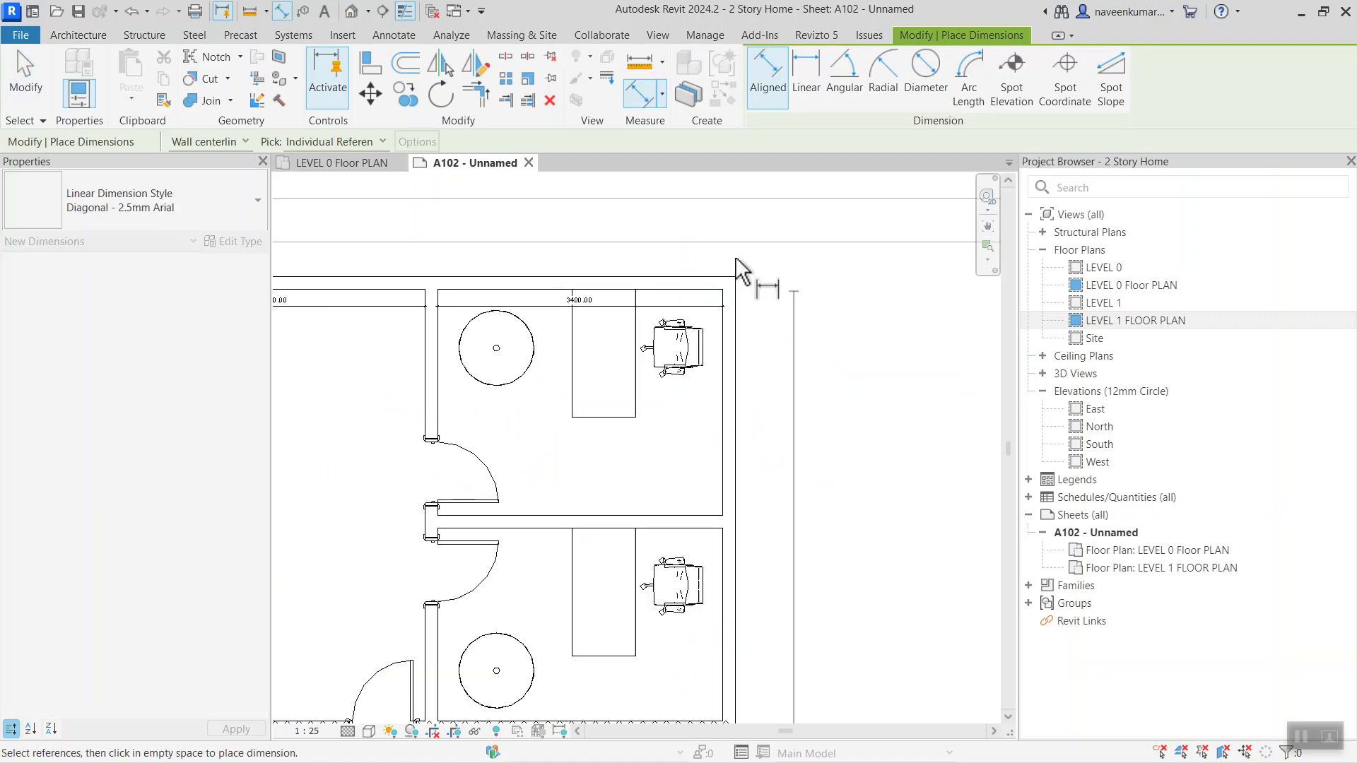
{"action": "scroll", "coordinate": [785, 289], "scroll_direction": "up", "scroll_amount": 3}
{"action": "left_click", "coordinate": [690, 273]}
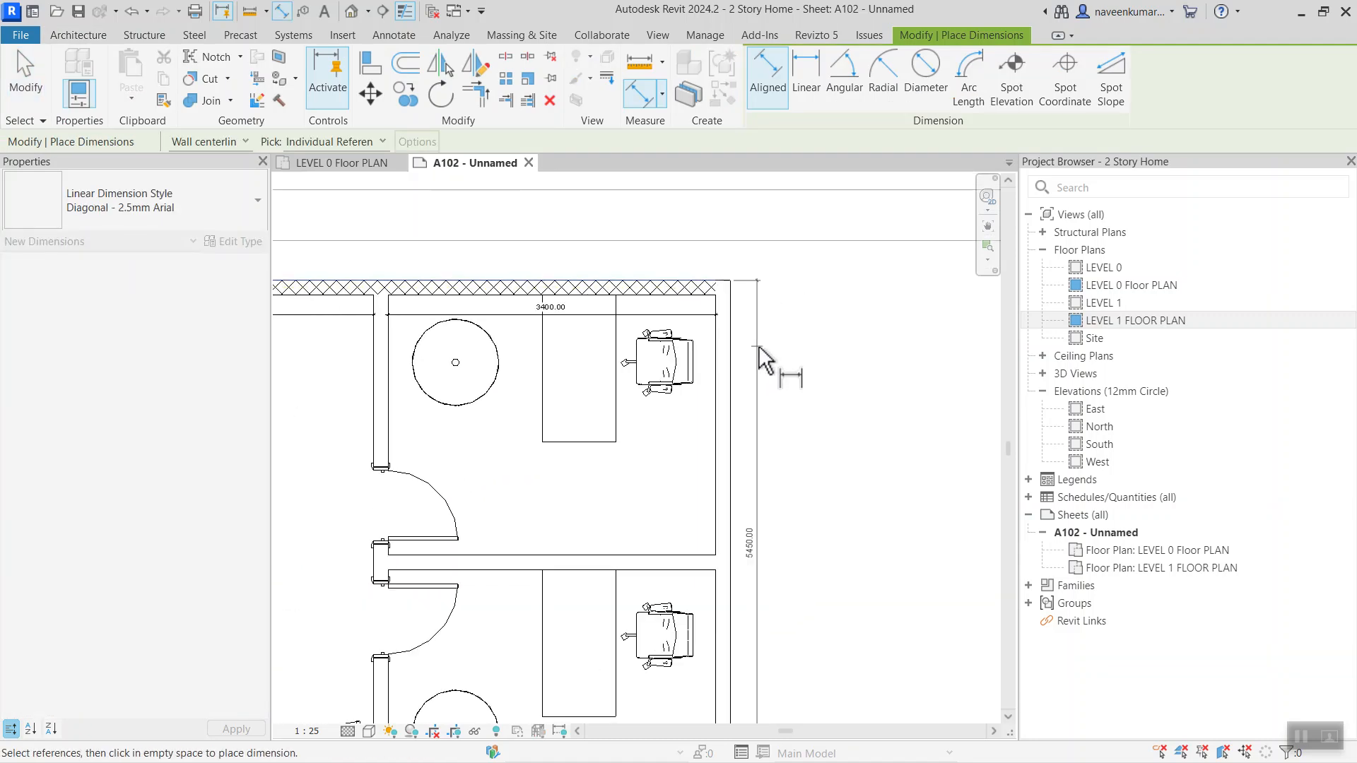
{"action": "left_click", "coordinate": [771, 345]}
- Examine the placed dimensions and remaining rooms of the LEVEL 0 plan, along with the LEVEL 1 plan below it
{"action": "scroll", "coordinate": [779, 329], "scroll_direction": "down", "scroll_amount": 3}
{"action": "middle_click_drag", "start_coordinate": [571, 503], "coordinate": [590, 421]}
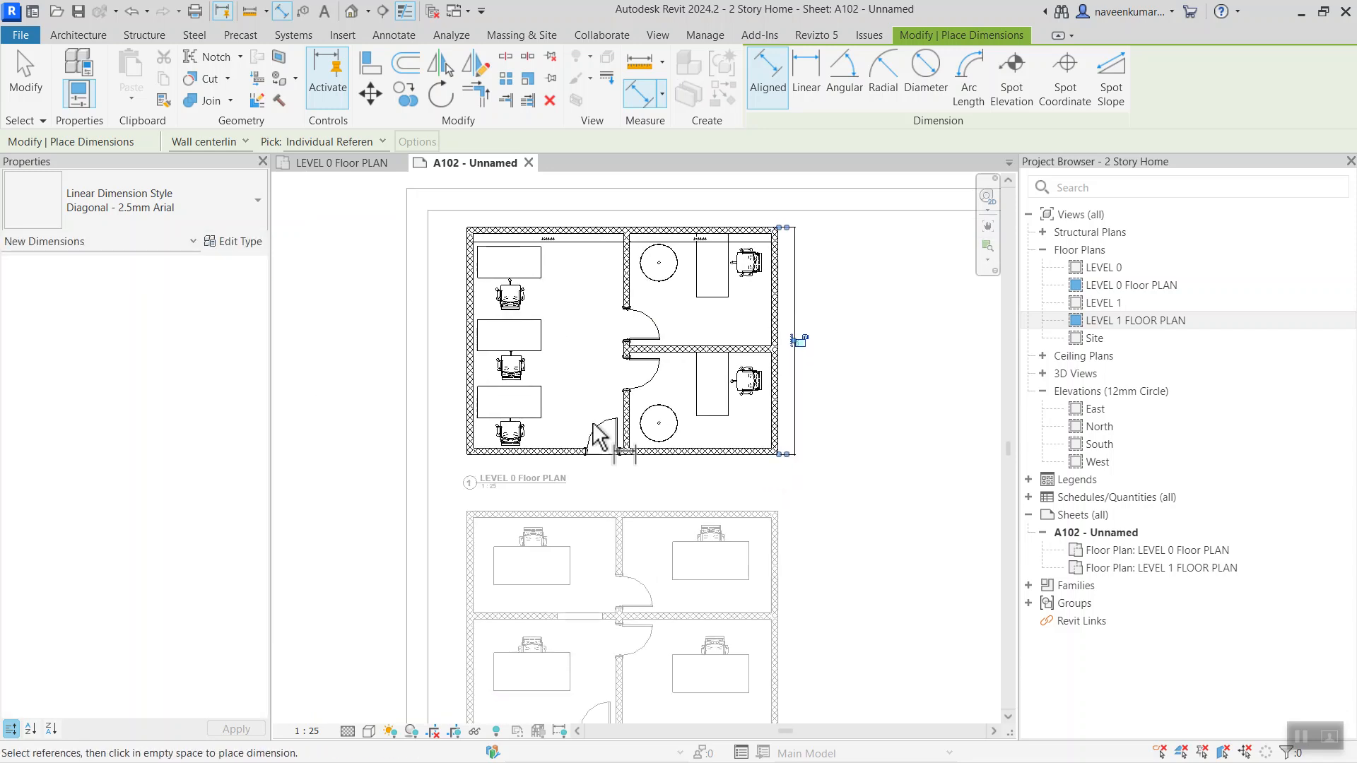
{"action": "scroll", "coordinate": [524, 458], "scroll_direction": "up", "scroll_amount": 6}
{"action": "middle_click_drag", "start_coordinate": [500, 416], "coordinate": [567, 448]}
{"action": "scroll", "coordinate": [504, 381], "scroll_direction": "down", "scroll_amount": 4}
{"action": "scroll", "coordinate": [841, 475], "scroll_direction": "up", "scroll_amount": 3}
{"action": "scroll", "coordinate": [806, 445], "scroll_direction": "down", "scroll_amount": 5}
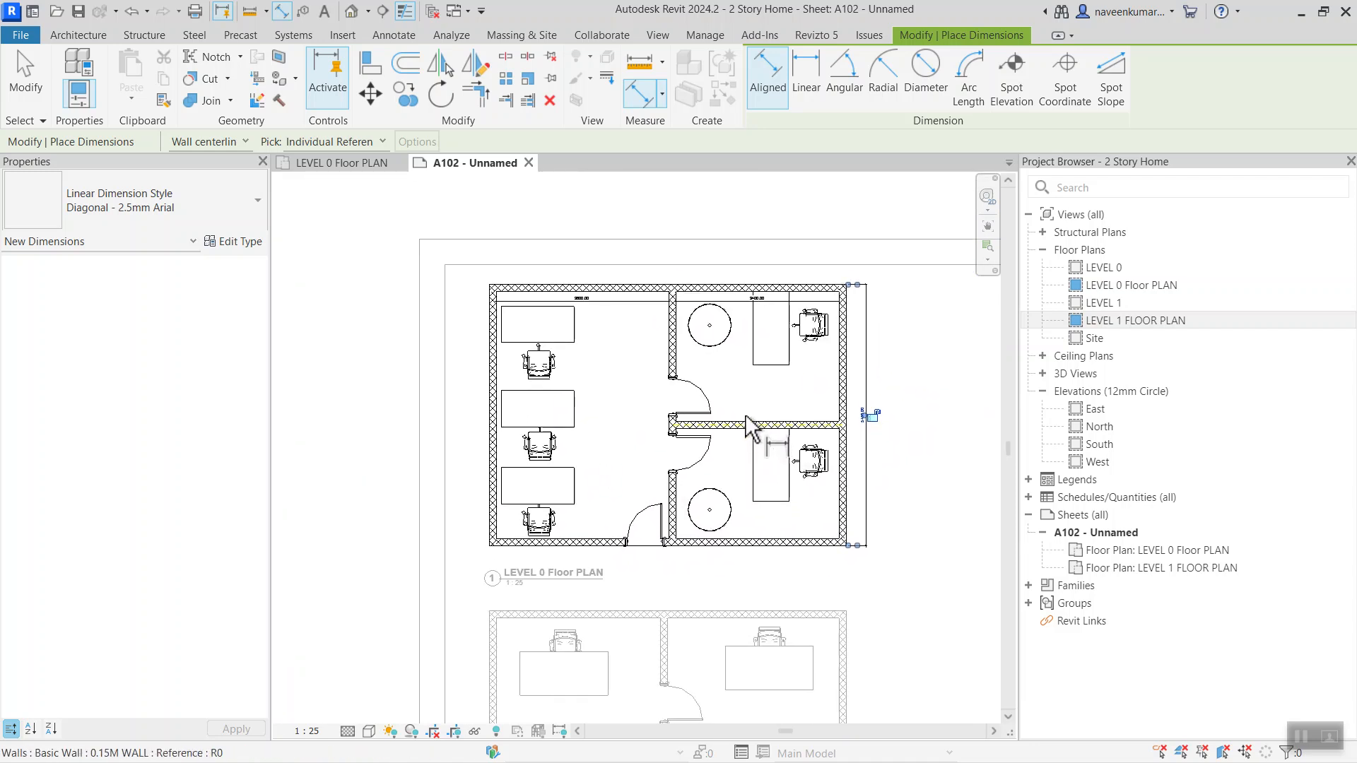
{"action": "scroll", "coordinate": [751, 427], "scroll_direction": "up", "scroll_amount": 3}
{"action": "scroll", "coordinate": [523, 389], "scroll_direction": "down", "scroll_amount": 3}
{"action": "scroll", "coordinate": [606, 379], "scroll_direction": "up", "scroll_amount": 2}
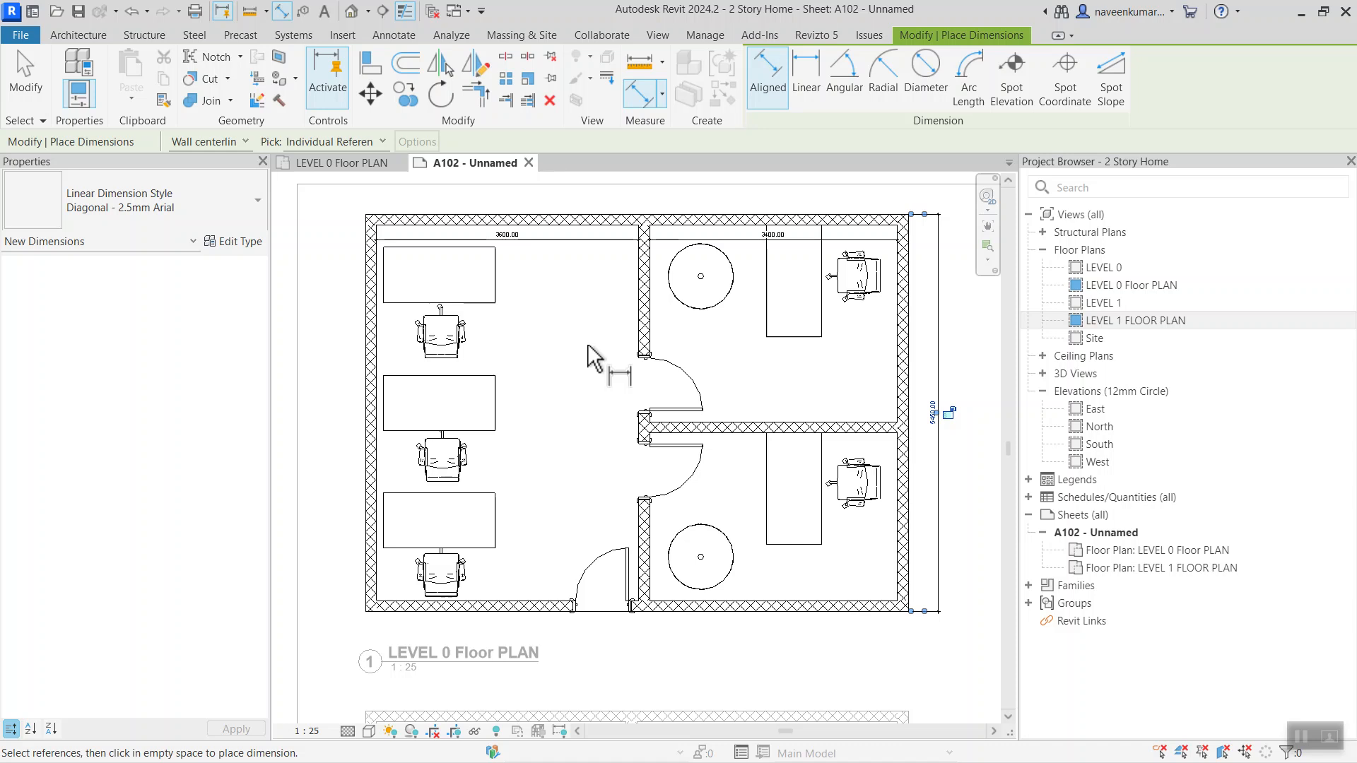
{"action": "scroll", "coordinate": [731, 332], "scroll_direction": "down", "scroll_amount": 2}
{"action": "middle_click_drag", "start_coordinate": [731, 332], "coordinate": [728, 375]}
{"action": "scroll", "coordinate": [707, 356], "scroll_direction": "down", "scroll_amount": 2}
{"action": "left_click", "coordinate": [819, 444]}
{"action": "scroll", "coordinate": [813, 434], "scroll_direction": "down", "scroll_amount": 2}
{"action": "middle_click_drag", "start_coordinate": [838, 463], "coordinate": [714, 349]}
{"action": "scroll", "coordinate": [611, 456], "scroll_direction": "up", "scroll_amount": 6}
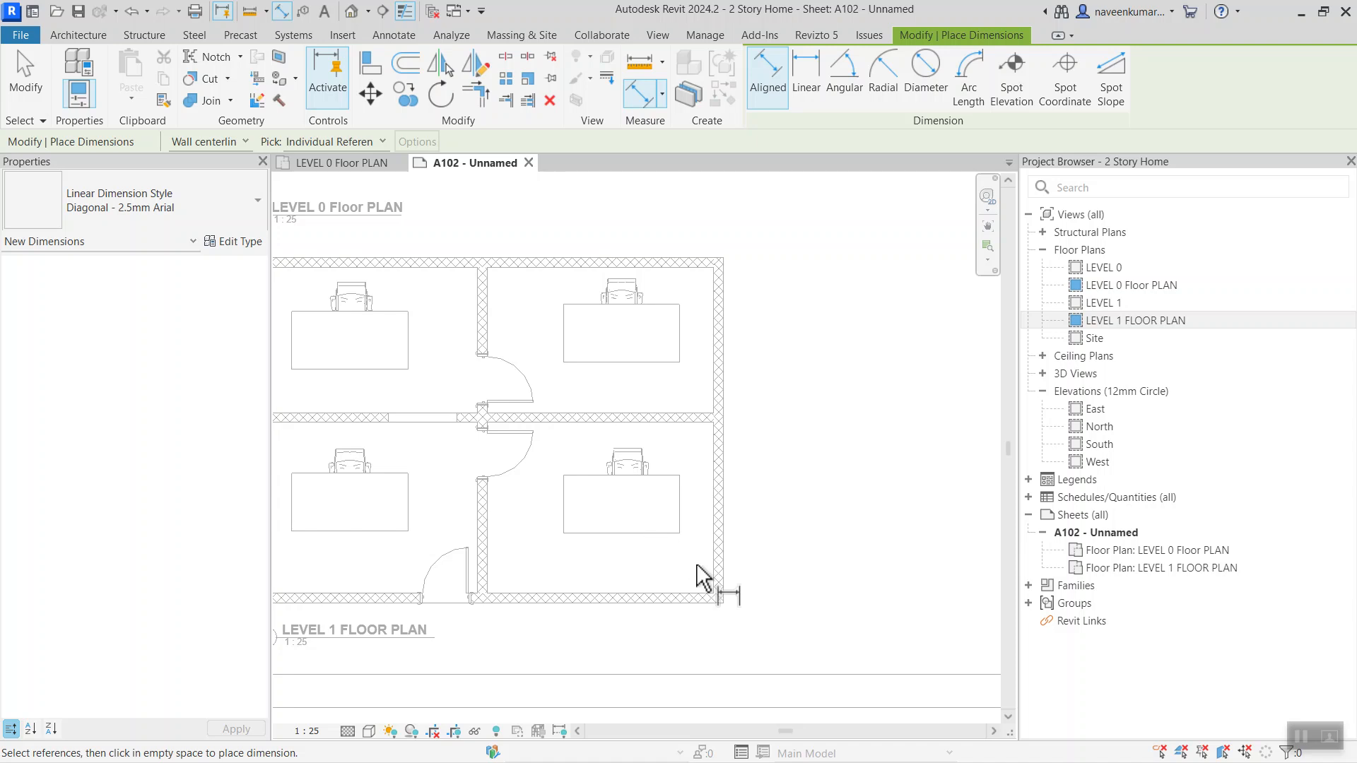
- Deactivate the LEVEL 0 view, cancel the dimension command and activate the LEVEL 1 FLOOR PLAN view on the sheet
{"action": "right_click", "coordinate": [716, 353]}
{"action": "left_click", "coordinate": [757, 428]}
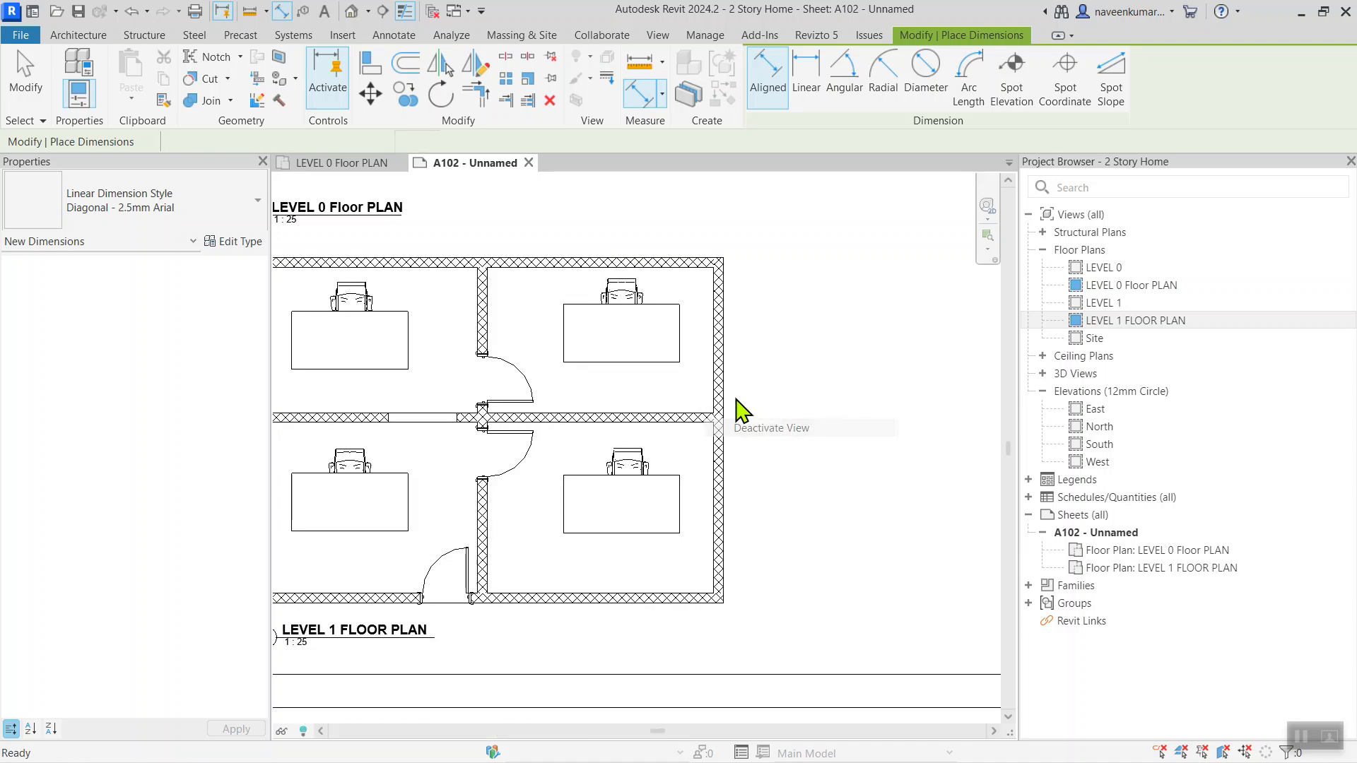
{"action": "scroll", "coordinate": [640, 357], "scroll_direction": "down", "scroll_amount": 2}
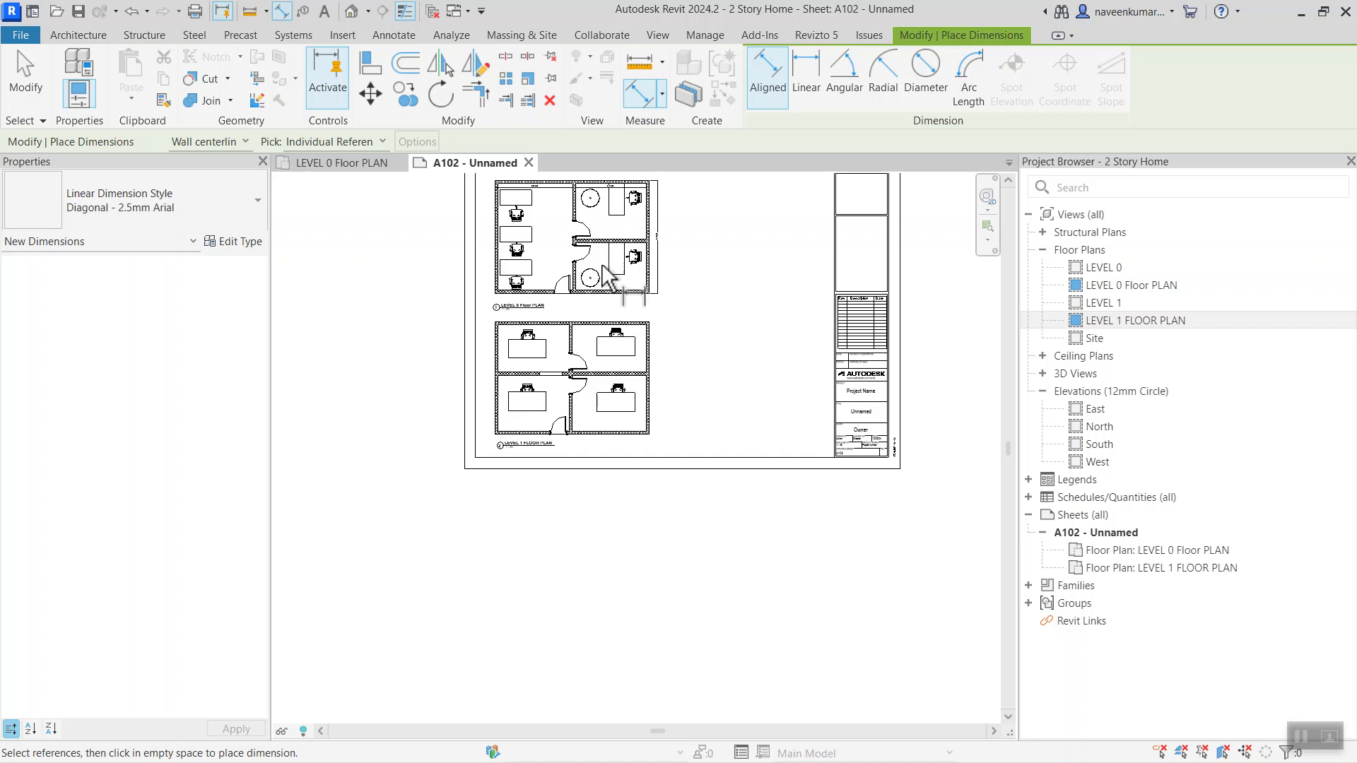
{"action": "scroll", "coordinate": [566, 418], "scroll_direction": "up", "scroll_amount": 6}
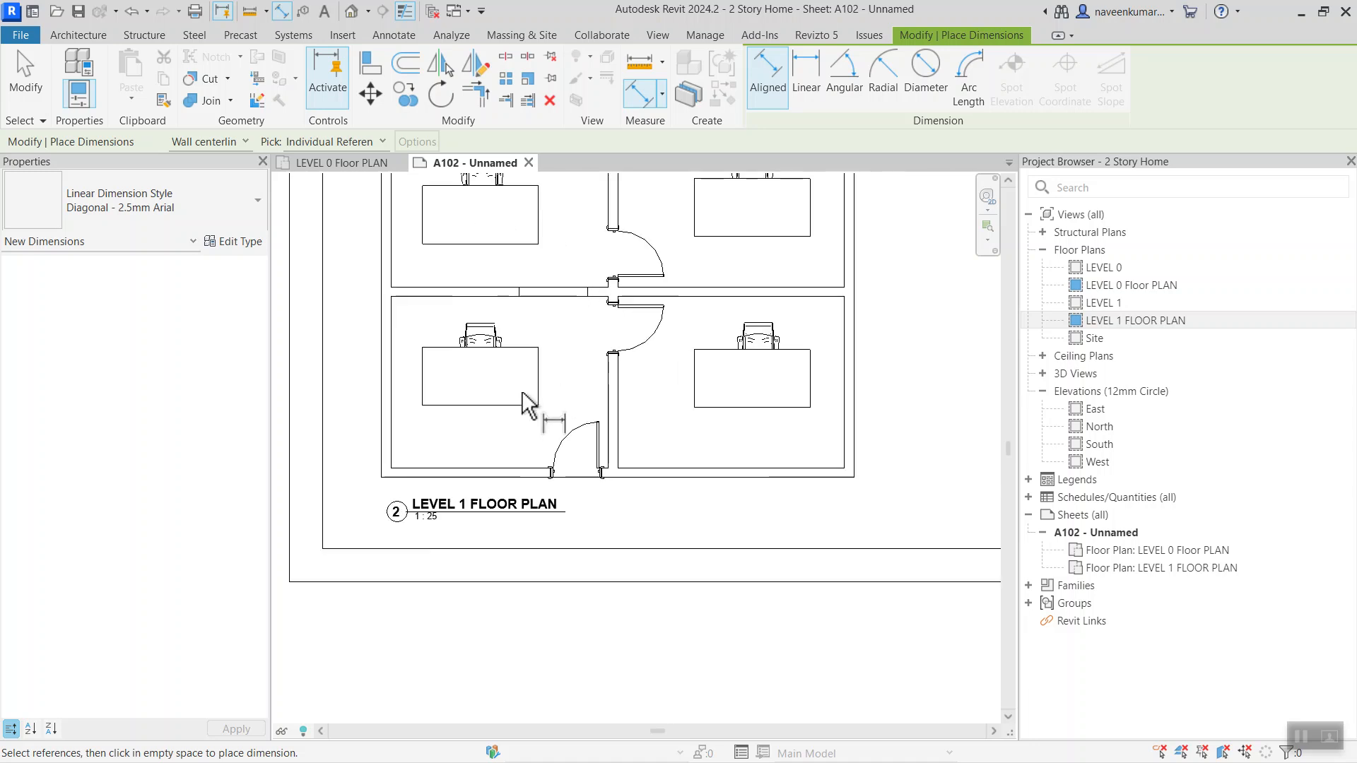
{"action": "right_click", "coordinate": [563, 372]}
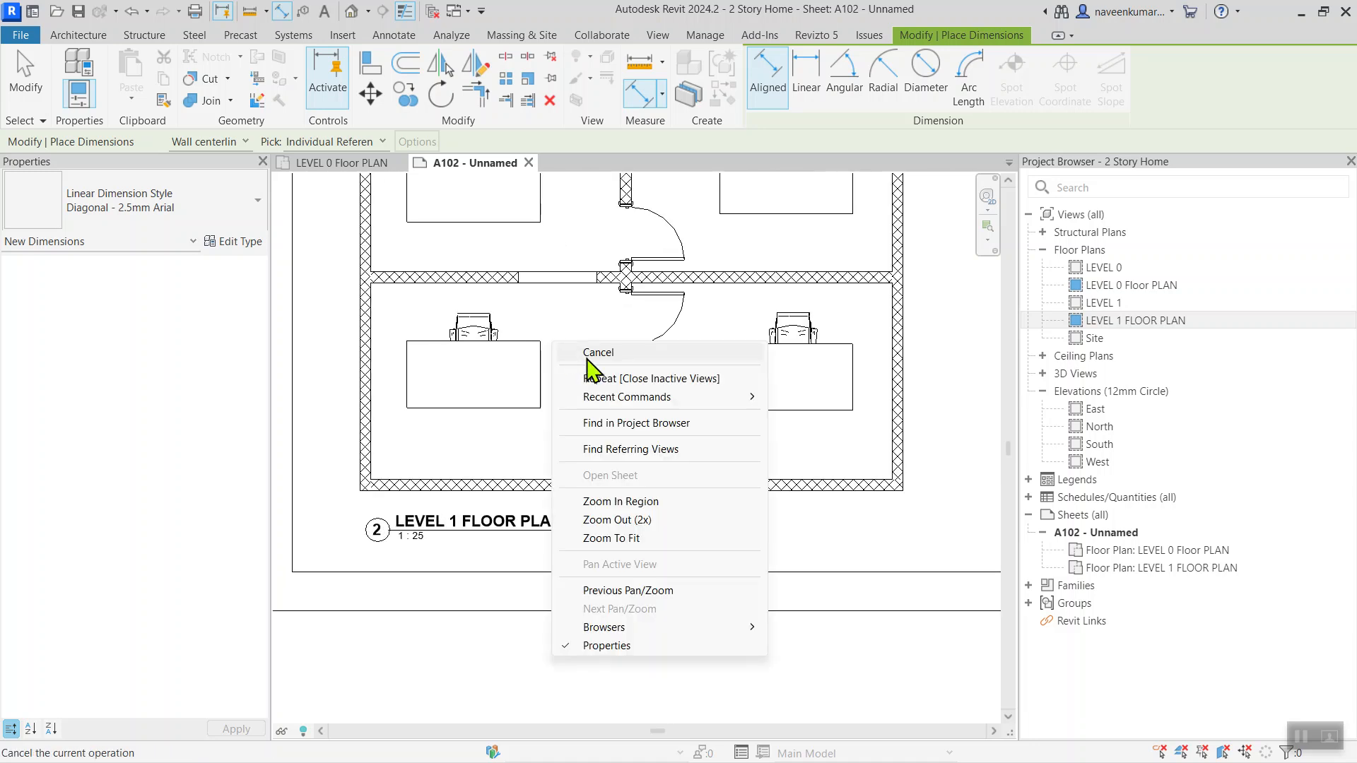
{"action": "left_click", "coordinate": [566, 353]}
{"action": "double_click", "coordinate": [576, 359]}
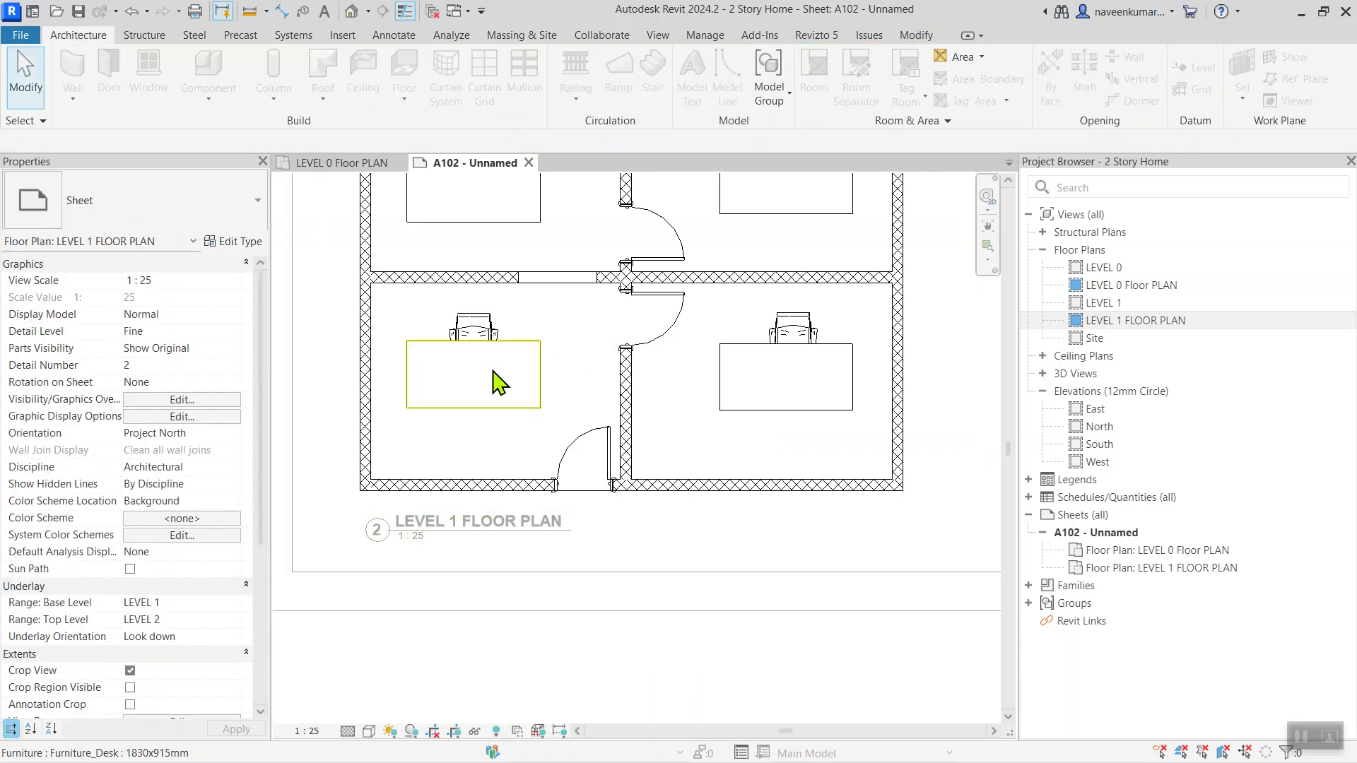
- Add an aligned dimension for the lower-left LEVEL 1 room's depth between inner wall faces, beside its left wall
{"action": "key", "text": "i"}
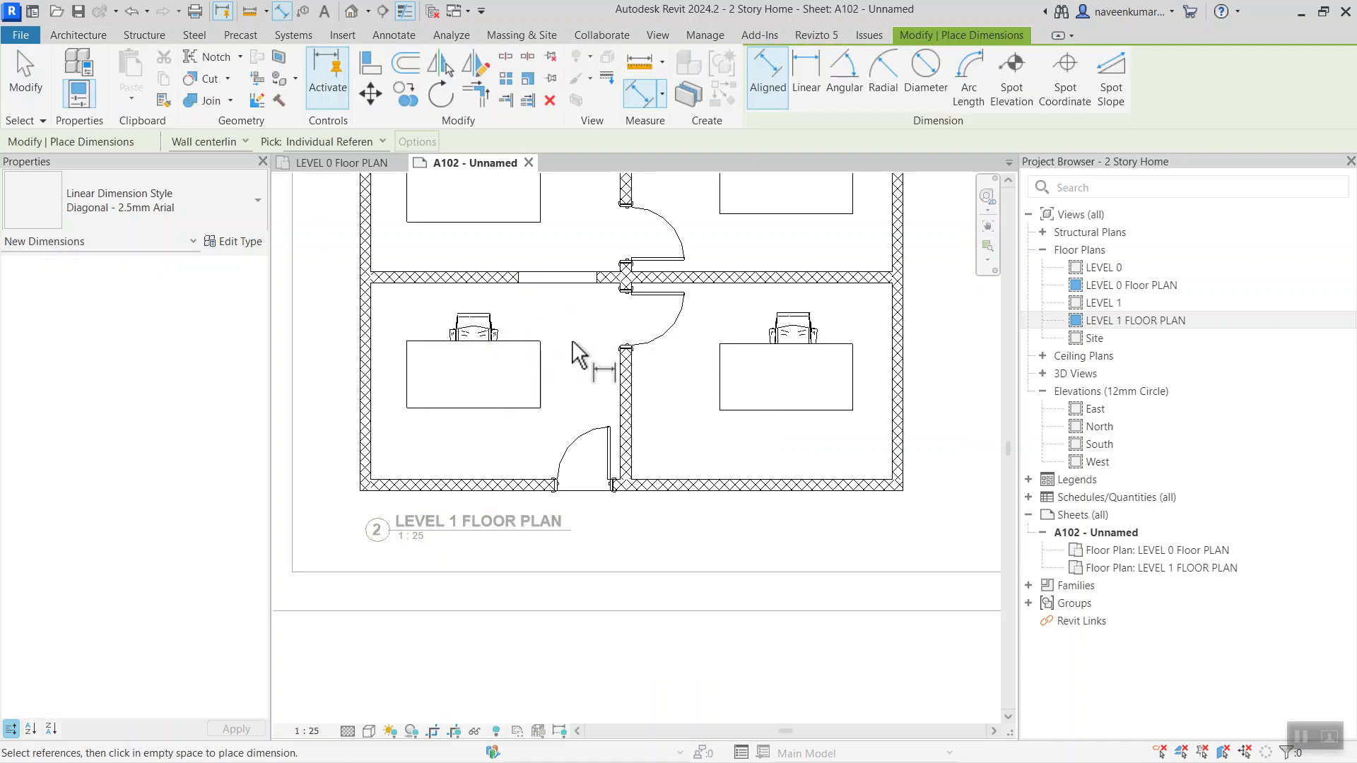
{"action": "left_click", "coordinate": [401, 486]}
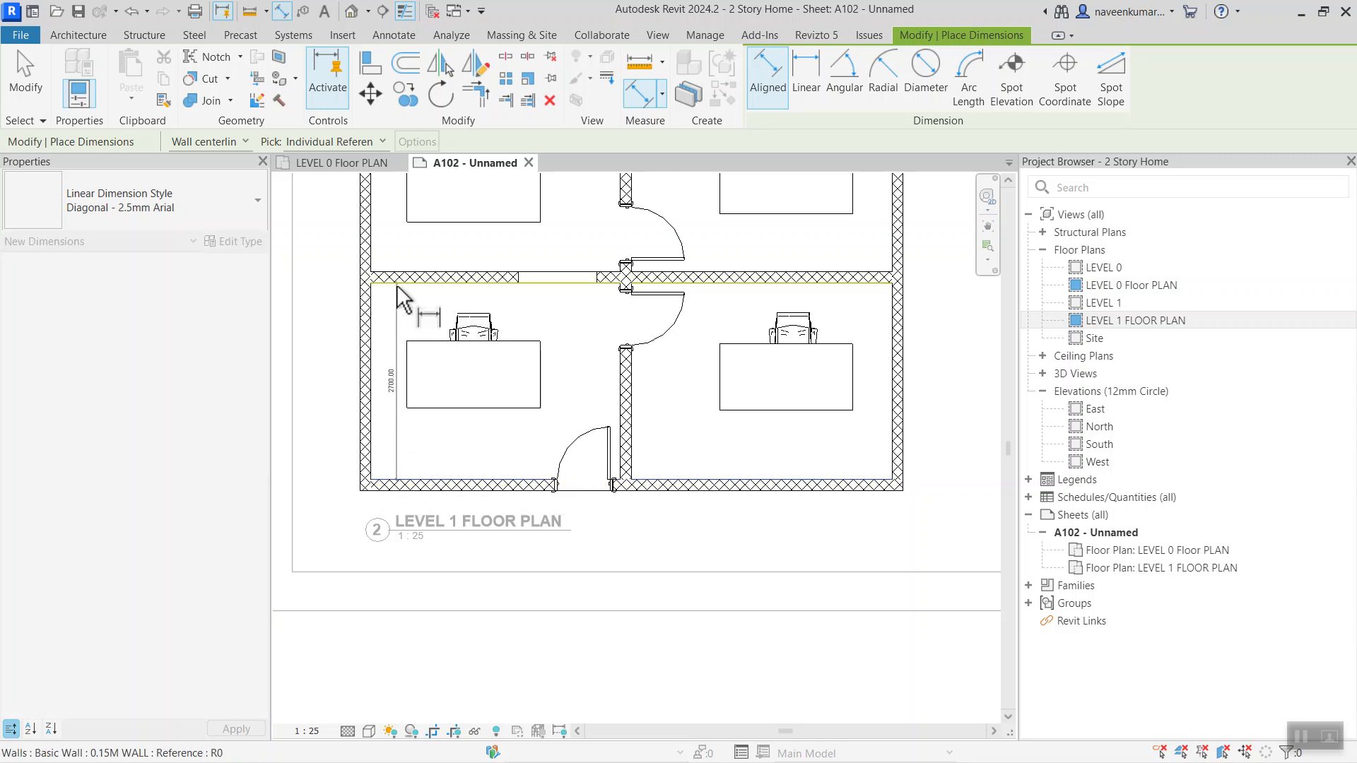
{"action": "left_click", "coordinate": [398, 285]}
{"action": "scroll", "coordinate": [393, 313], "scroll_direction": "up", "scroll_amount": 4}
{"action": "left_click", "coordinate": [394, 318]}
- Dimension the upper-left LEVEL 1 room's inner depth, in line with the lower room's depth dimension
{"action": "scroll", "coordinate": [424, 305], "scroll_direction": "down", "scroll_amount": 3}
{"action": "middle_click_drag", "start_coordinate": [453, 315], "coordinate": [476, 484]}
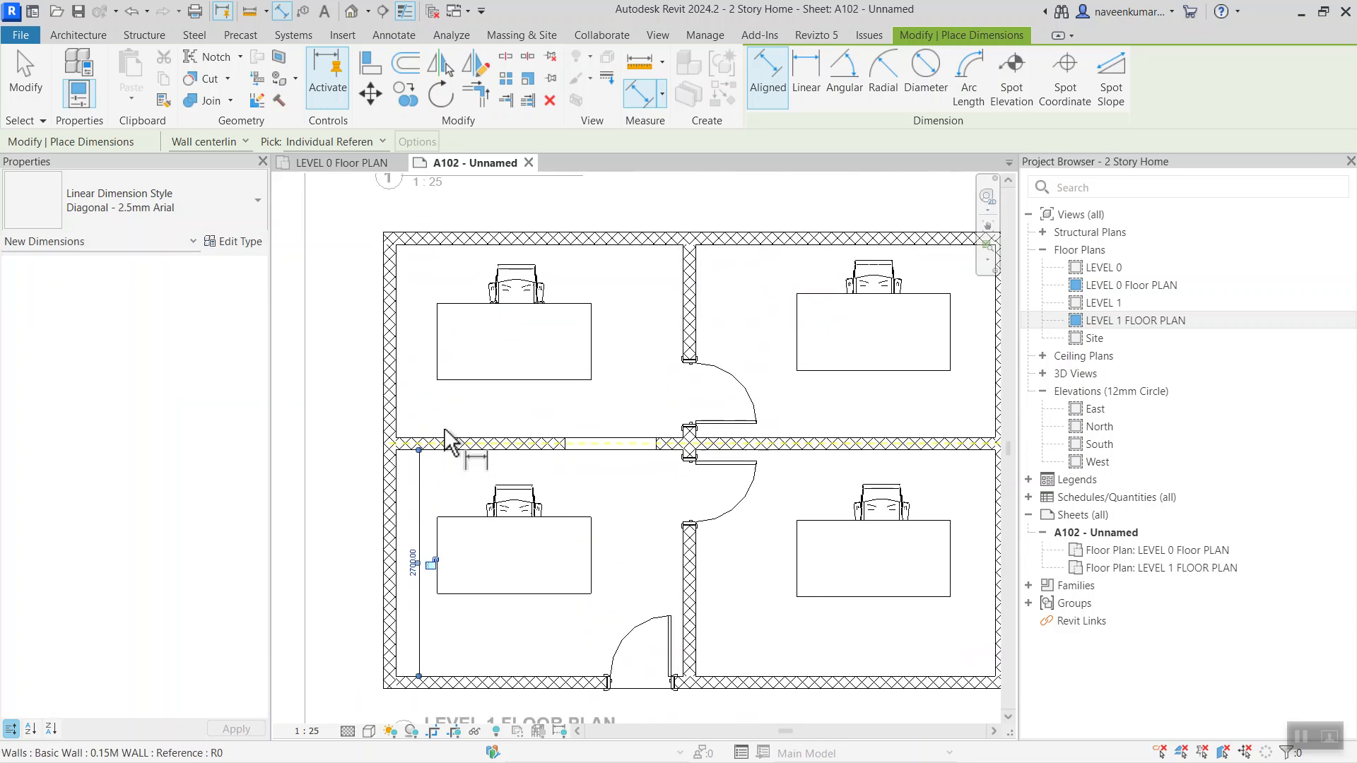
{"action": "scroll", "coordinate": [447, 444], "scroll_direction": "up", "scroll_amount": 2}
{"action": "scroll", "coordinate": [407, 258], "scroll_direction": "down", "scroll_amount": 2}
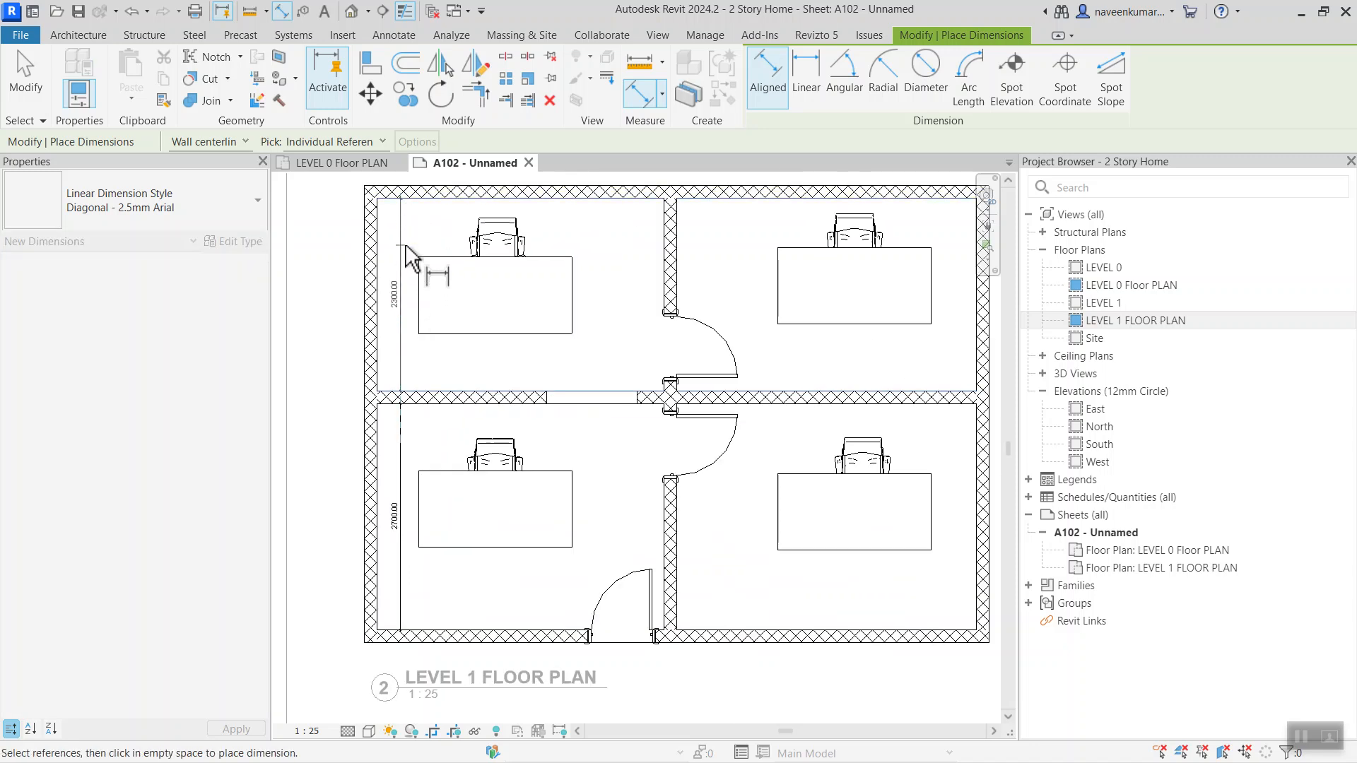
{"action": "left_click", "coordinate": [405, 246]}
- Add an aligned dimension for the lower-right LEVEL 1 room's inner width, just above its lower wall, and end the dimension command
{"action": "scroll", "coordinate": [405, 247], "scroll_direction": "down", "scroll_amount": 4}
{"action": "scroll", "coordinate": [574, 451], "scroll_direction": "up", "scroll_amount": 5}
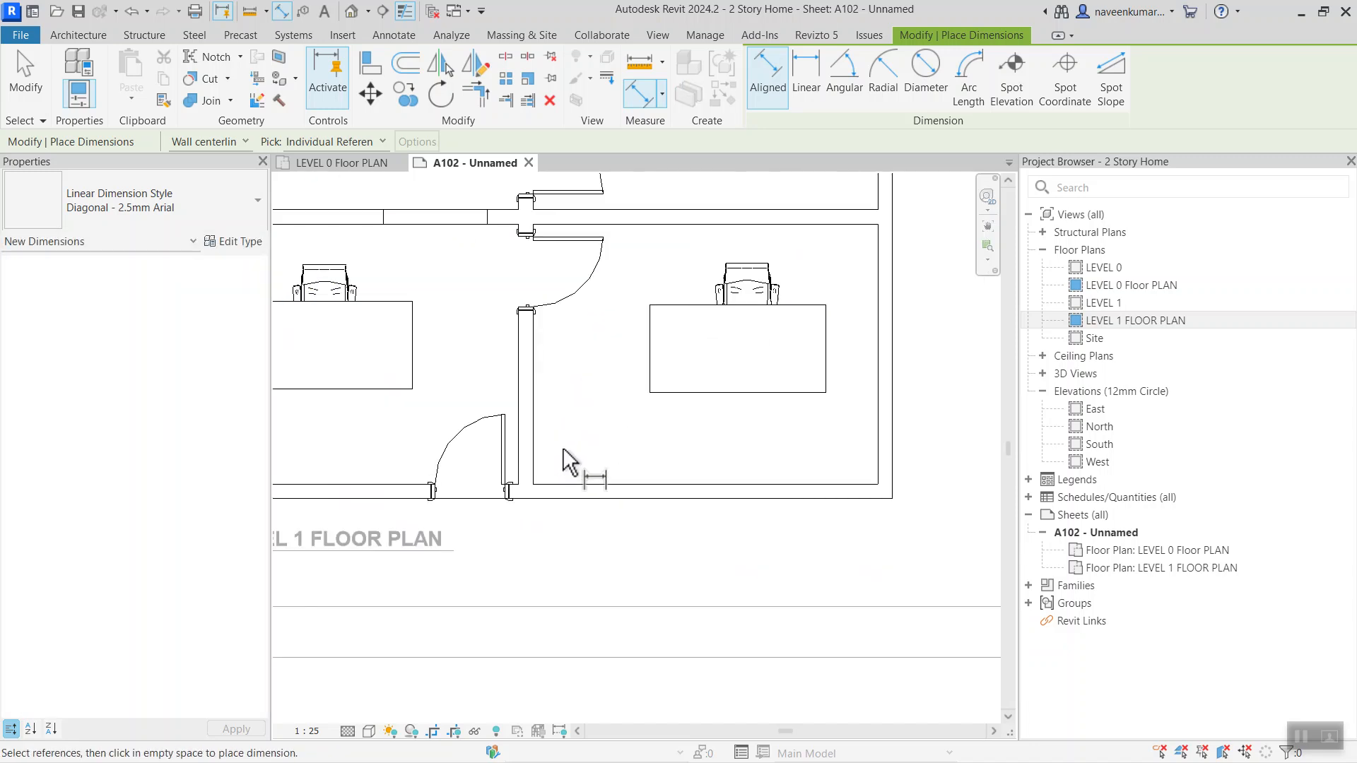
{"action": "scroll", "coordinate": [551, 452], "scroll_direction": "down", "scroll_amount": 2}
{"action": "scroll", "coordinate": [562, 464], "scroll_direction": "up", "scroll_amount": 3}
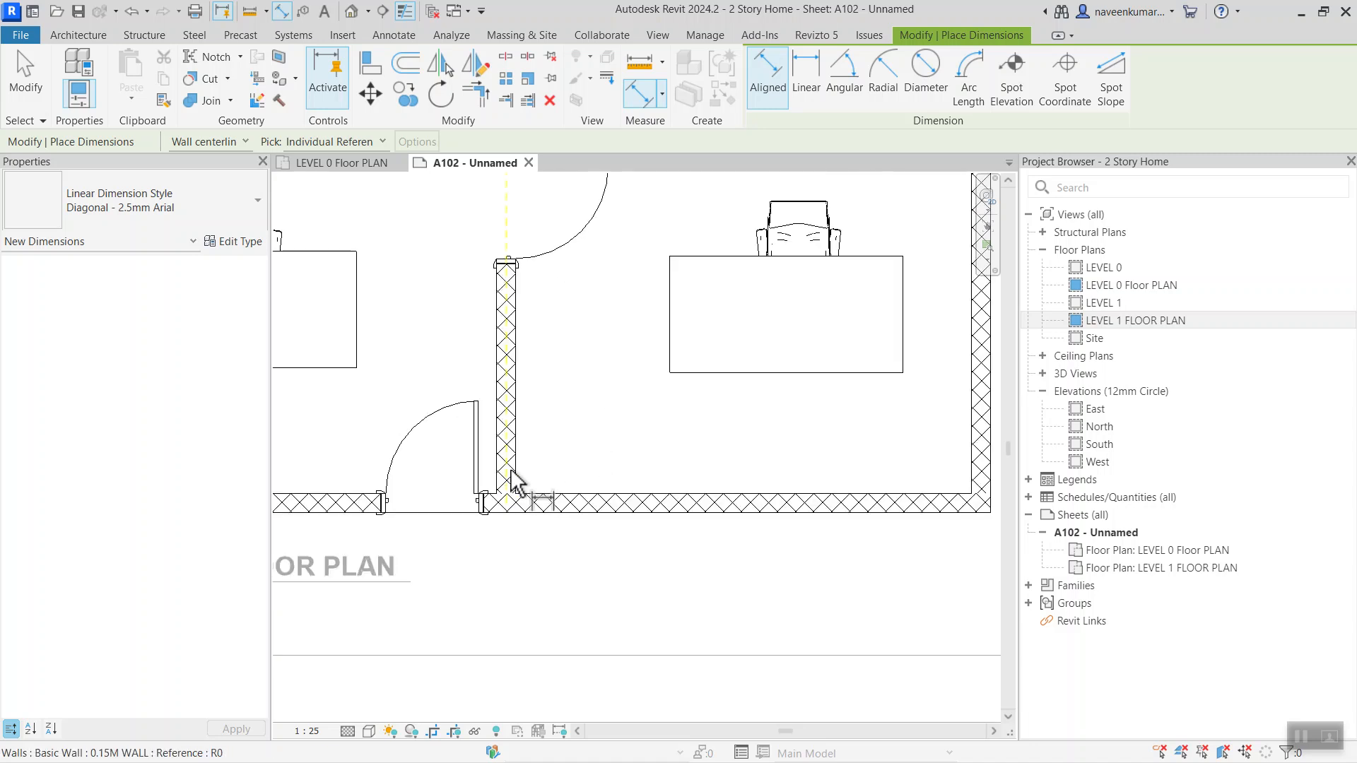
{"action": "left_click", "coordinate": [514, 483]}
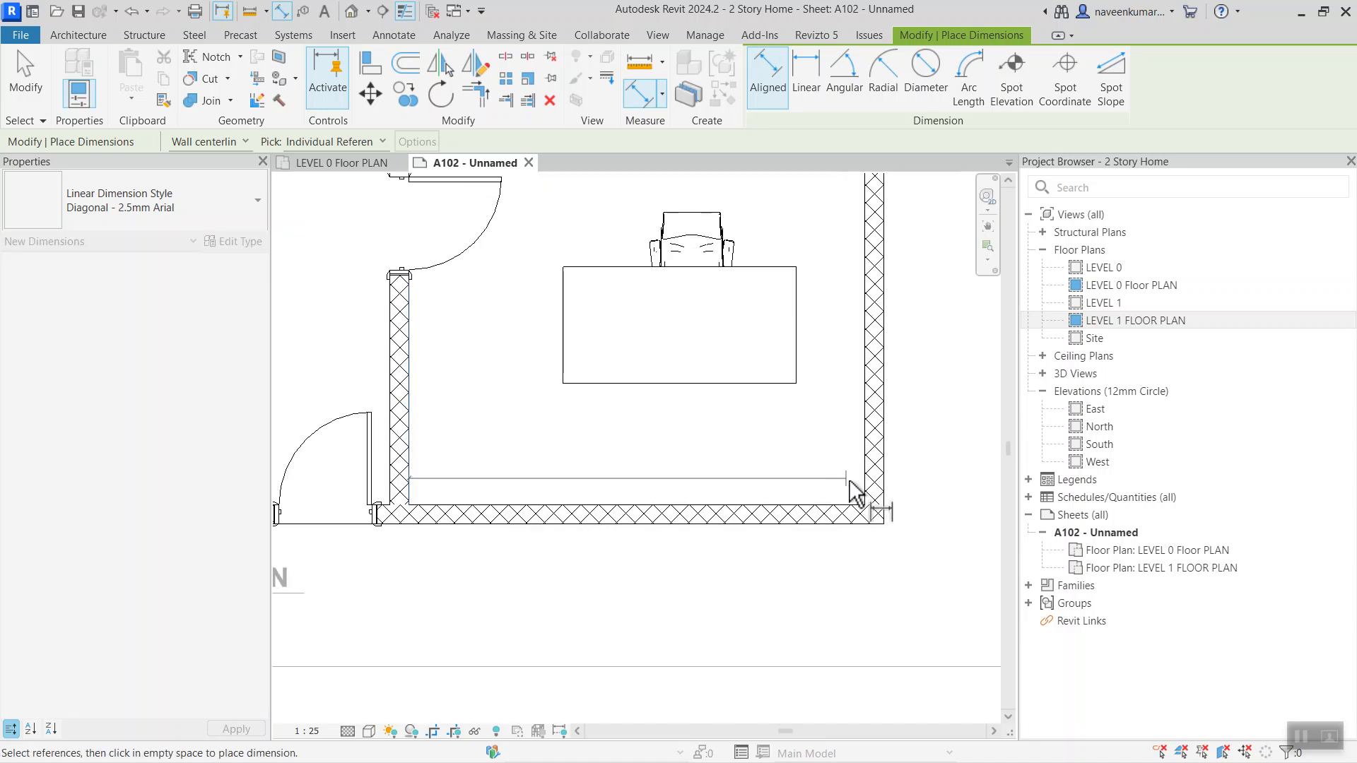
{"action": "left_click", "coordinate": [863, 481]}
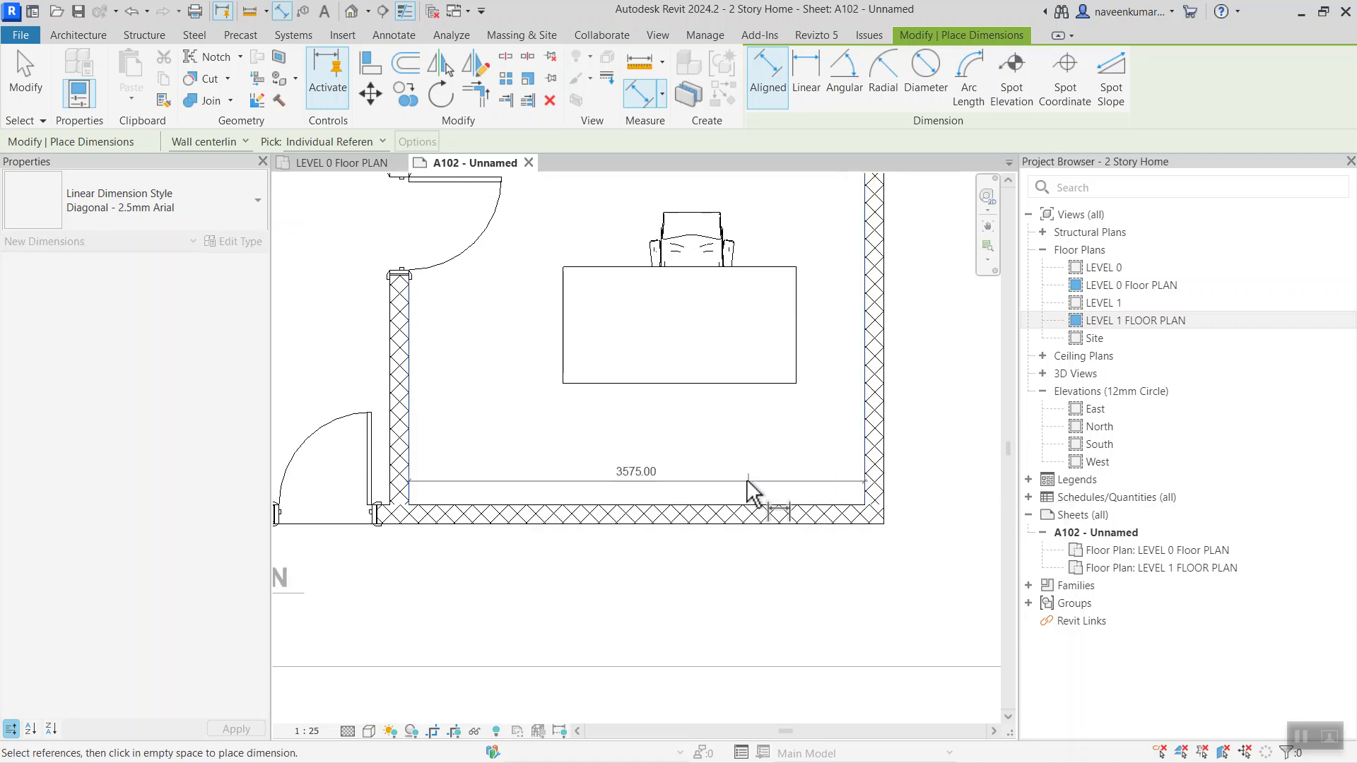
{"action": "left_click", "coordinate": [742, 475]}
{"action": "scroll", "coordinate": [738, 452], "scroll_direction": "down", "scroll_amount": 4}
{"action": "key", "text": "Escape"}
- Edit the type of the new width dimension and set its Leader Tick Mark to Arrow Filled 15 Degree
{"action": "scroll", "coordinate": [674, 458], "scroll_direction": "up", "scroll_amount": 4}
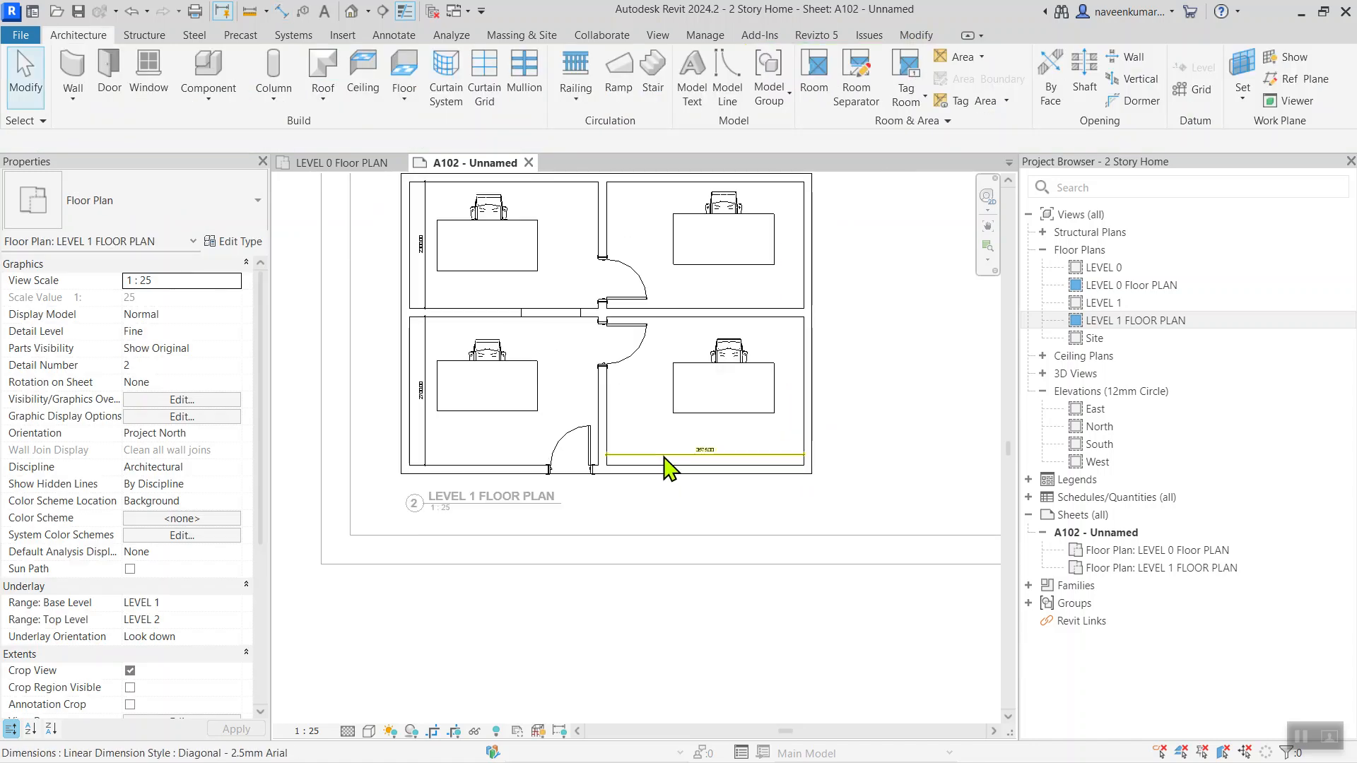
{"action": "left_click", "coordinate": [636, 455]}
{"action": "scroll", "coordinate": [695, 469], "scroll_direction": "up", "scroll_amount": 2}
{"action": "scroll", "coordinate": [578, 472], "scroll_direction": "up", "scroll_amount": 2}
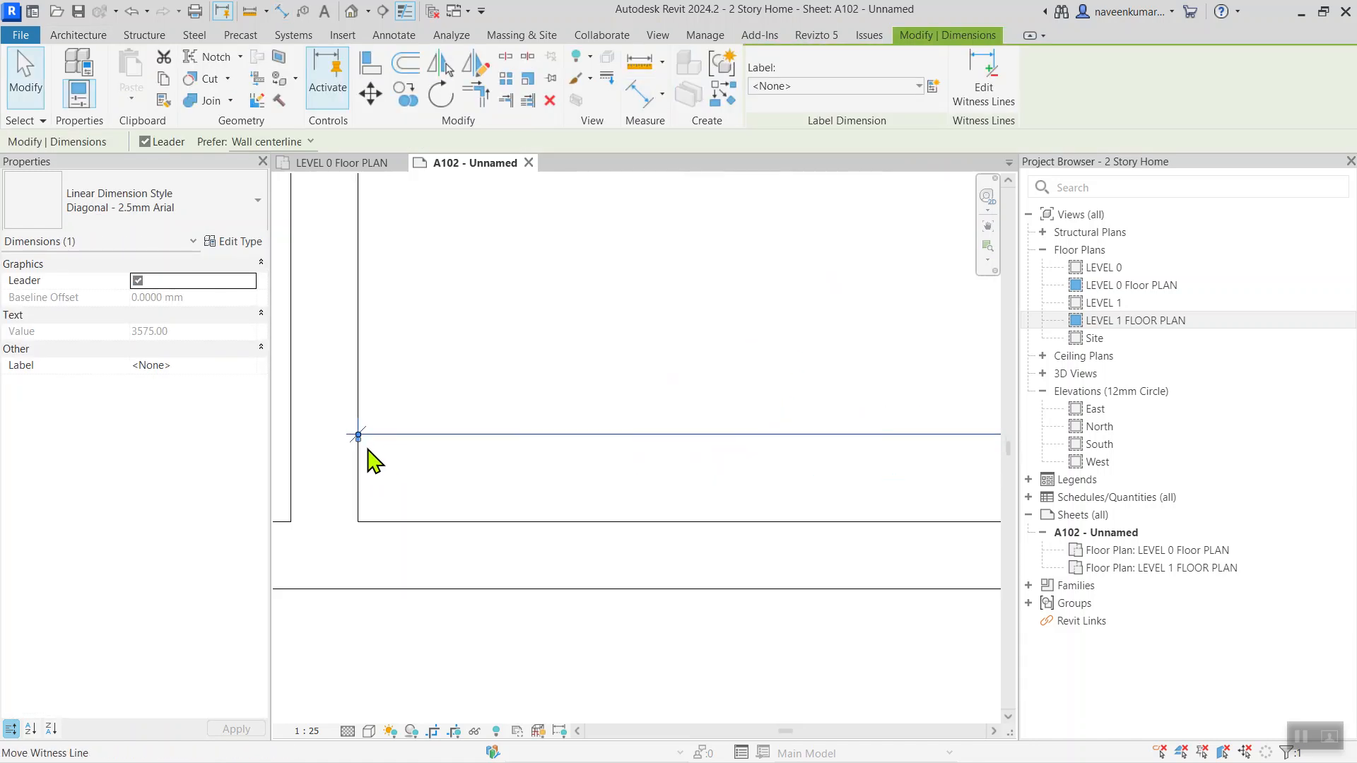
{"action": "key", "text": "Escape"}
{"action": "left_click", "coordinate": [363, 416]}
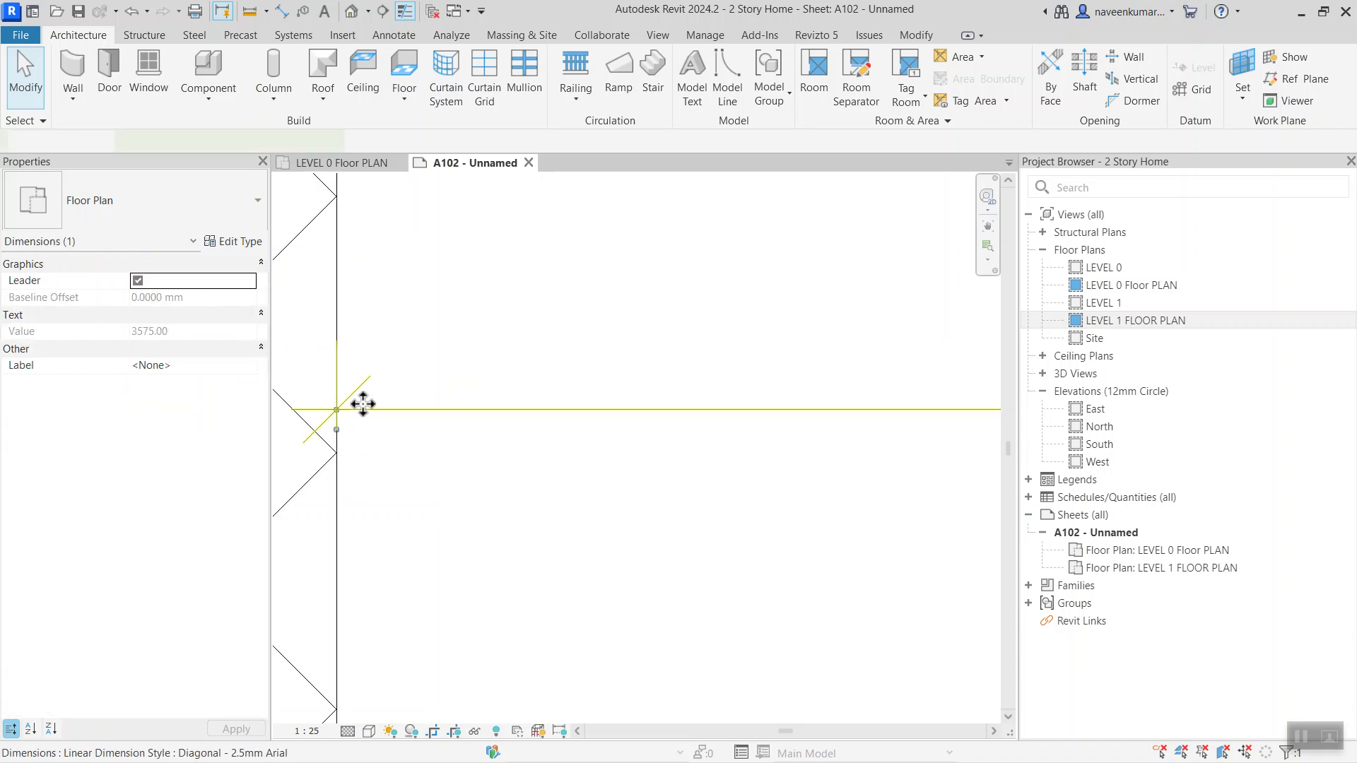
{"action": "left_click", "coordinate": [241, 243]}
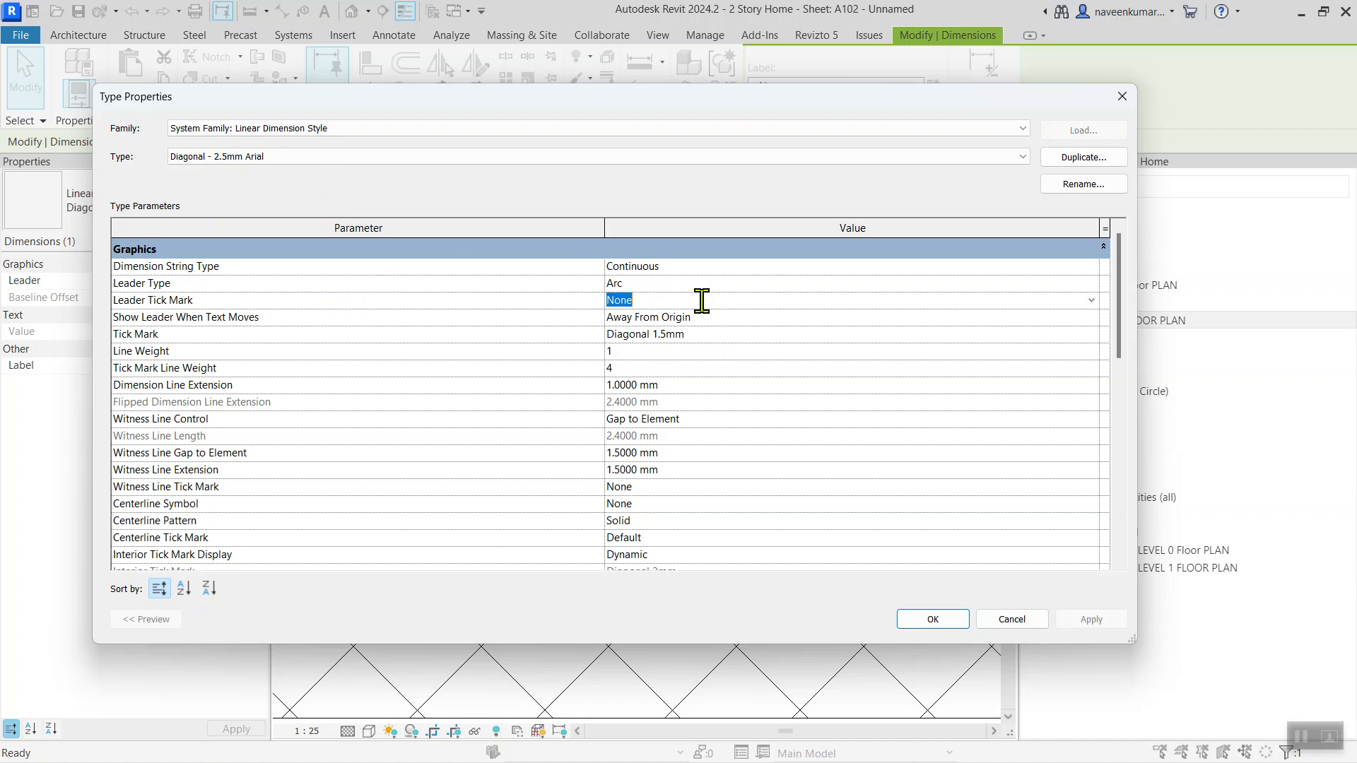
{"action": "left_click", "coordinate": [1092, 301]}
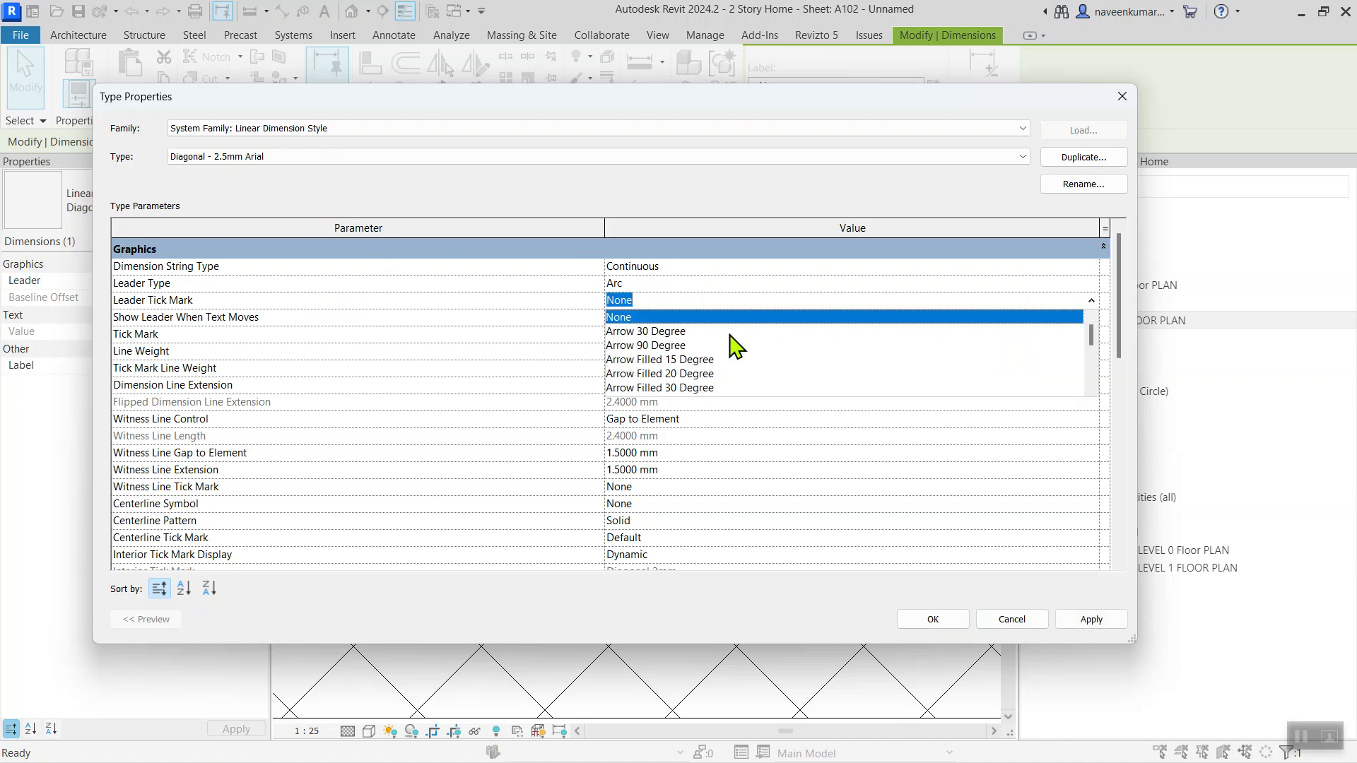
{"action": "left_click", "coordinate": [686, 374]}
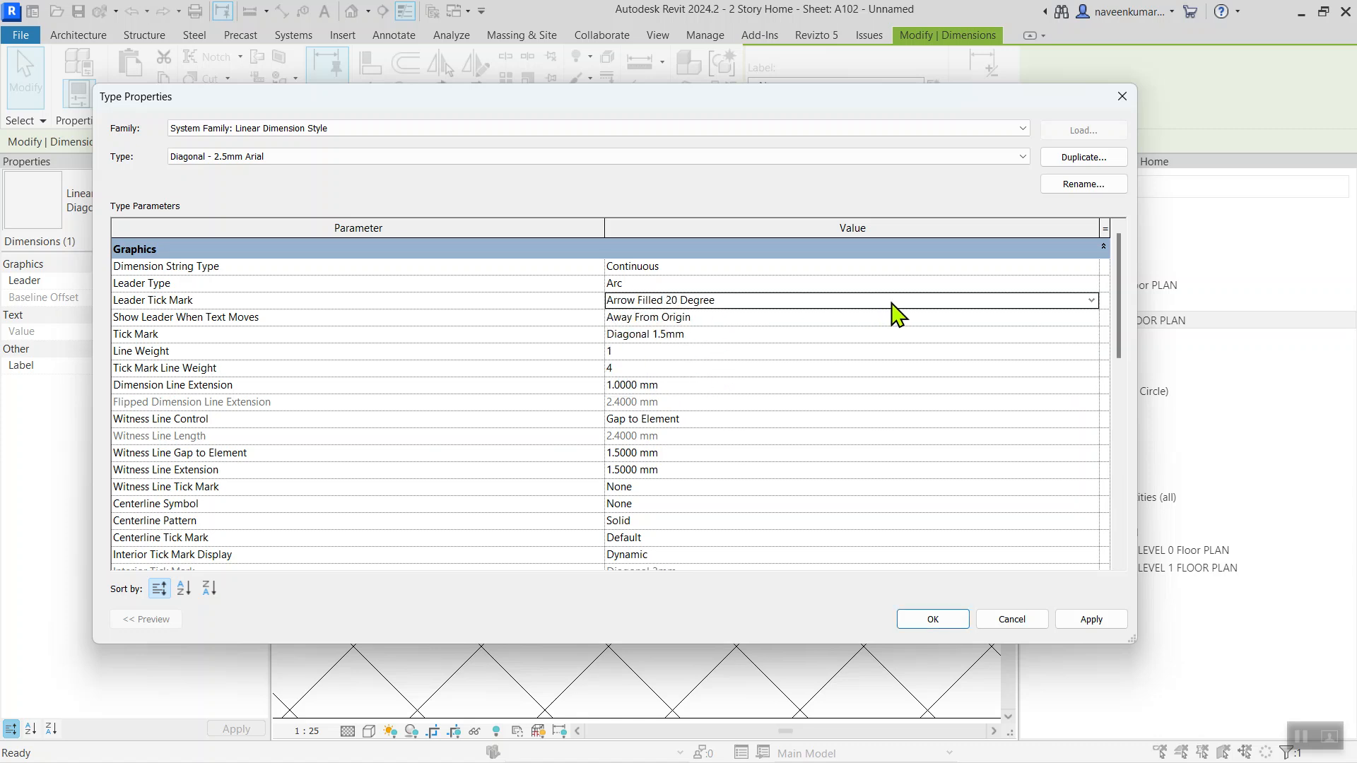
{"action": "left_click", "coordinate": [1036, 302]}
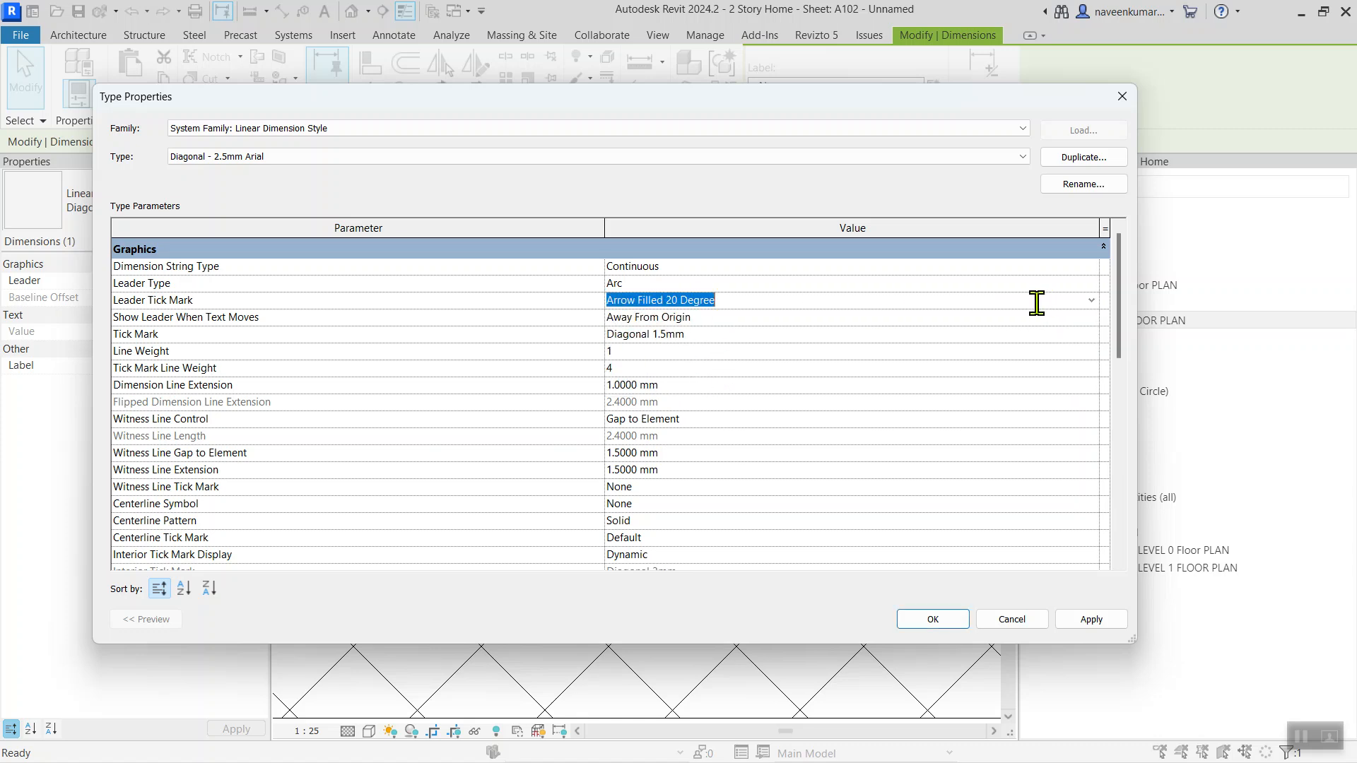
{"action": "left_click", "coordinate": [1094, 304]}
{"action": "left_click", "coordinate": [689, 361]}
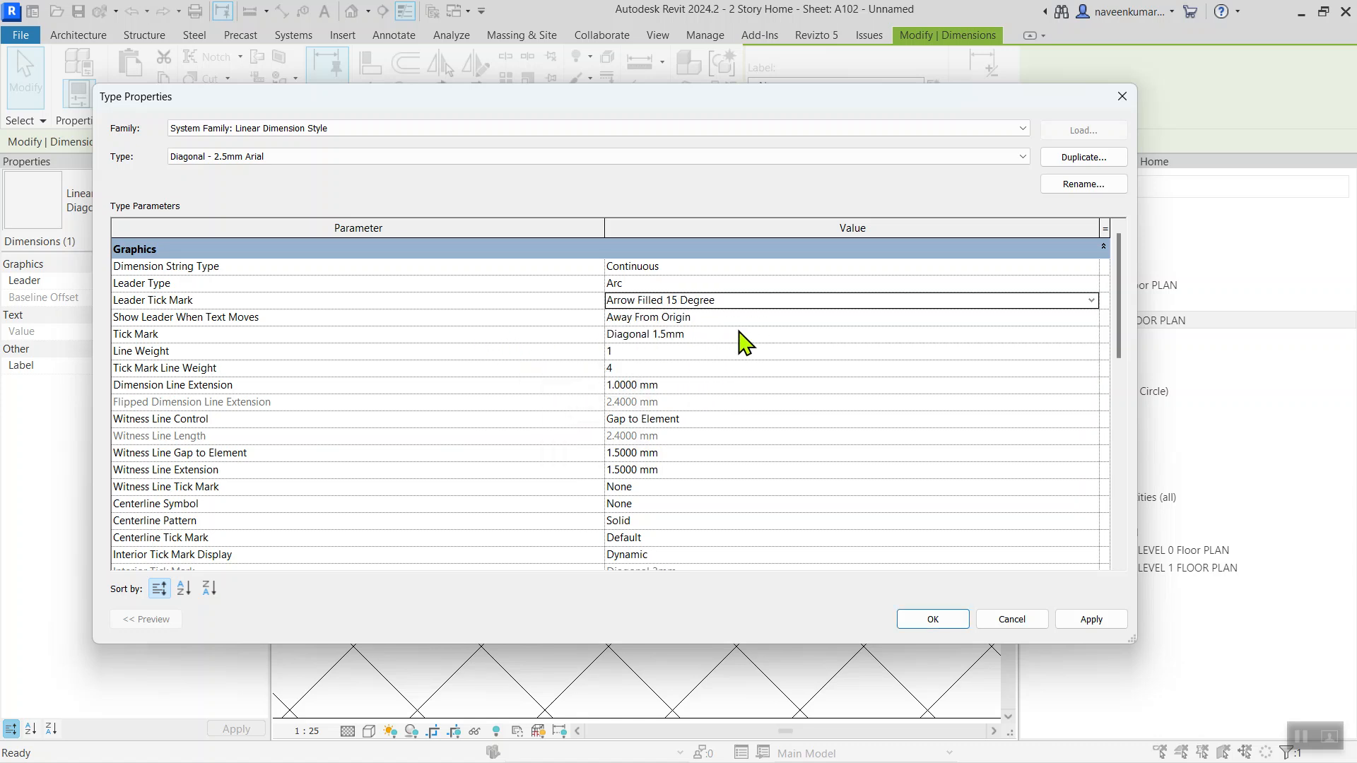
- Set the dimension style's Tick Mark to Arrow Filled 15 Degree and apply the type changes
{"action": "left_click", "coordinate": [897, 331]}
{"action": "left_click", "coordinate": [1092, 335]}
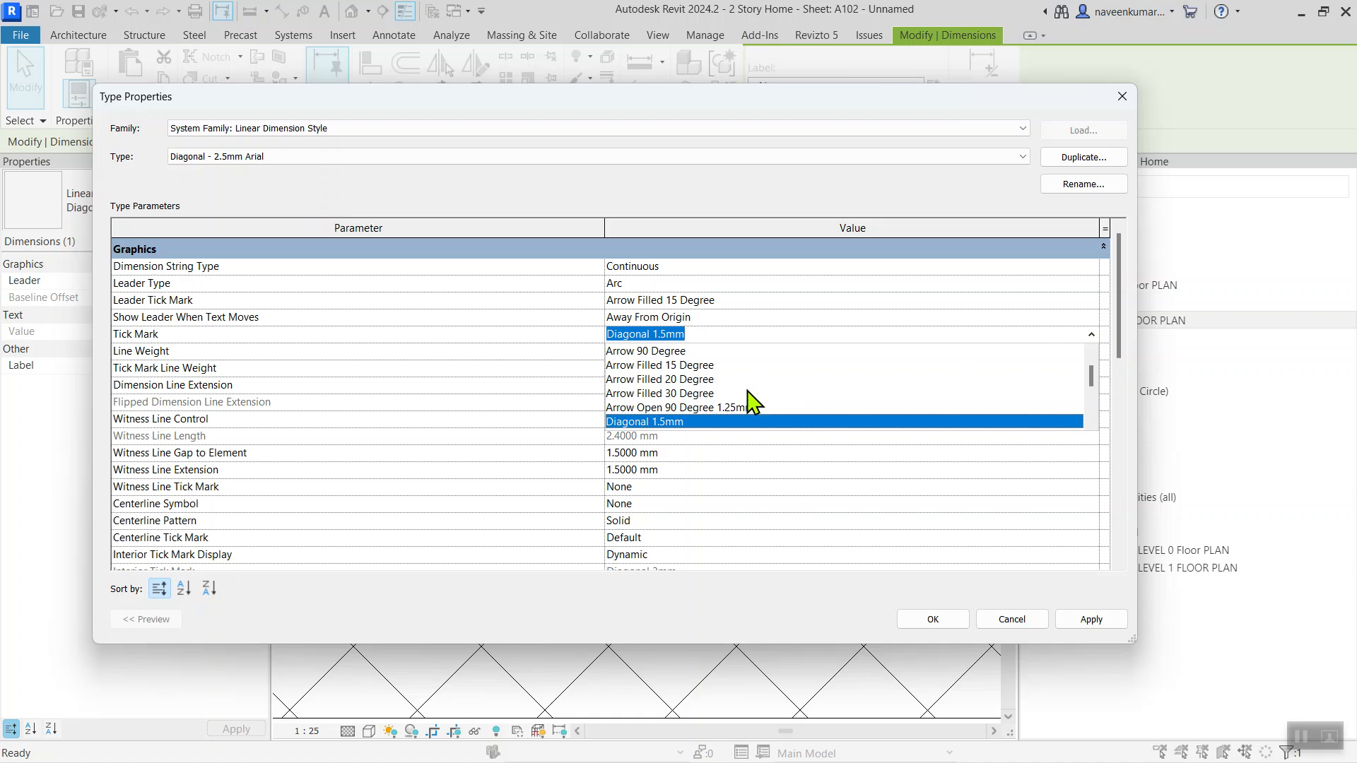
{"action": "left_click", "coordinate": [678, 365]}
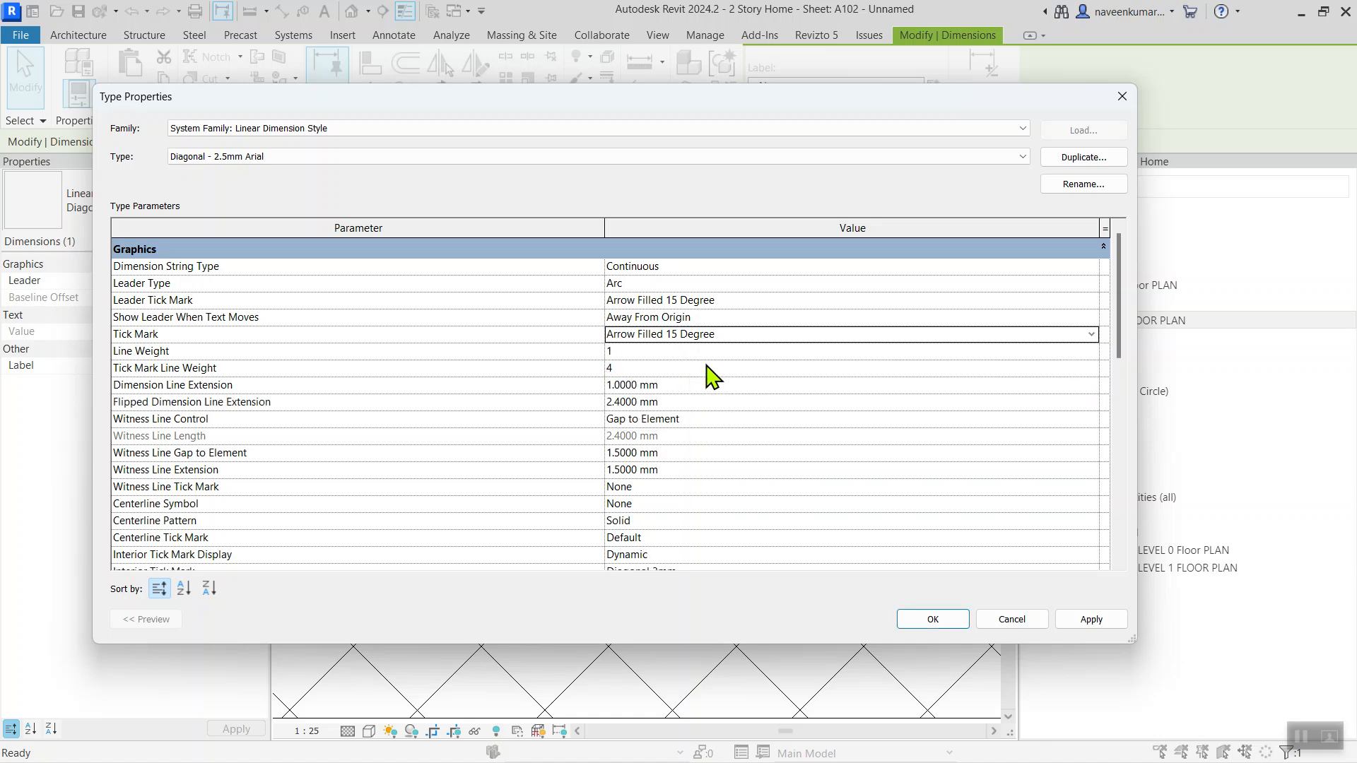
{"action": "left_click", "coordinate": [933, 620]}
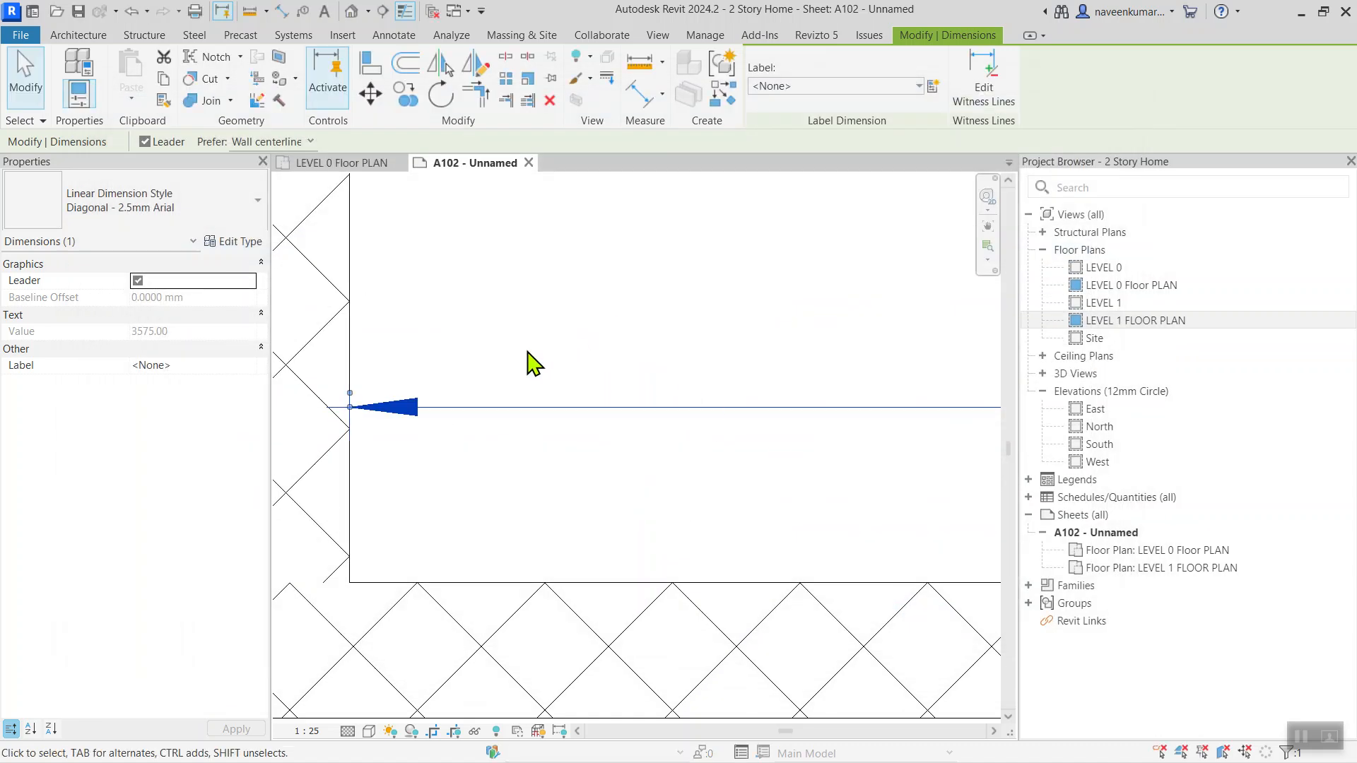
- Examine the arrowheads on the dimensions of the LEVEL 1 plan
{"action": "scroll", "coordinate": [528, 351], "scroll_direction": "down", "scroll_amount": 2}
{"action": "left_click", "coordinate": [550, 337]}
{"action": "scroll", "coordinate": [558, 334], "scroll_direction": "down", "scroll_amount": 4}
{"action": "middle_click_drag", "start_coordinate": [619, 321], "coordinate": [650, 353]}
{"action": "scroll", "coordinate": [636, 335], "scroll_direction": "down", "scroll_amount": 3}
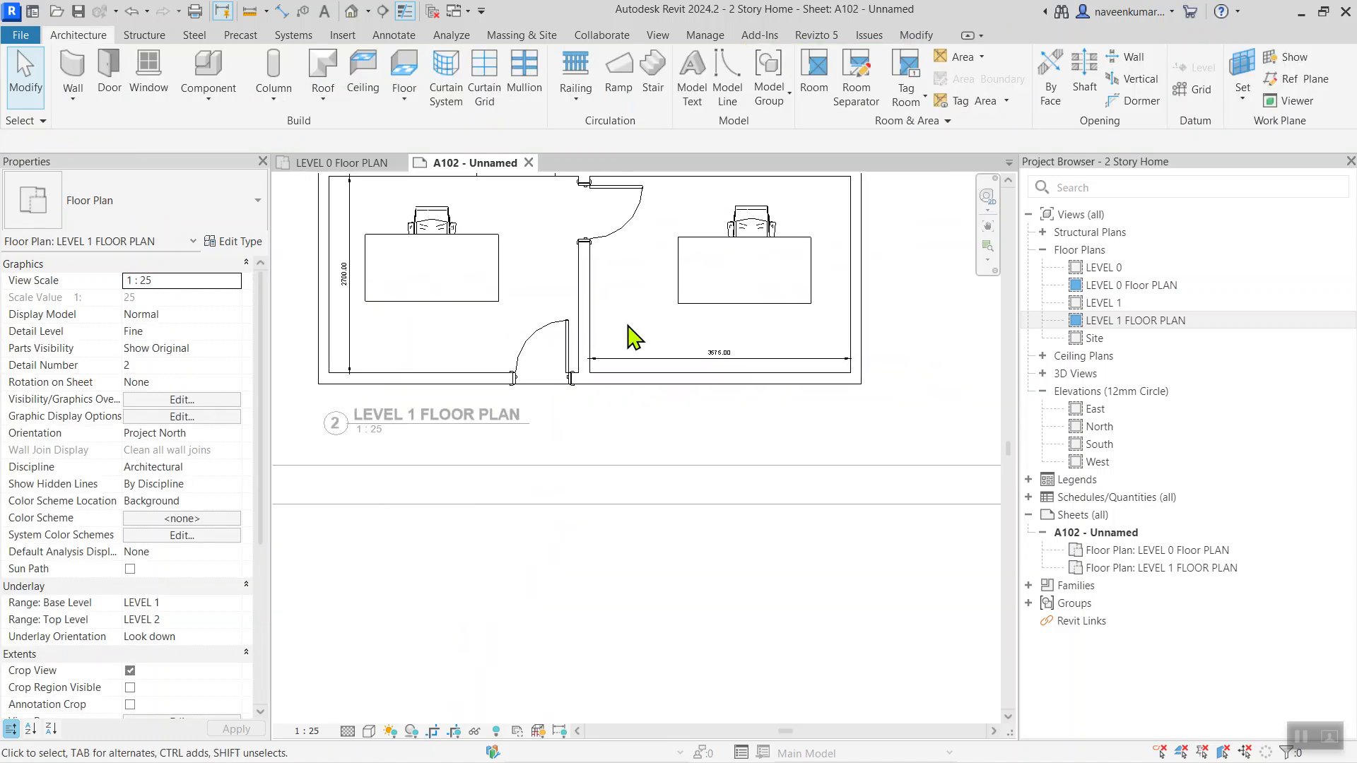
{"action": "scroll", "coordinate": [438, 424], "scroll_direction": "up", "scroll_amount": 5}
{"action": "scroll", "coordinate": [528, 370], "scroll_direction": "down", "scroll_amount": 4}
{"action": "scroll", "coordinate": [539, 388], "scroll_direction": "up", "scroll_amount": 1}
{"action": "scroll", "coordinate": [561, 288], "scroll_direction": "down", "scroll_amount": 2}
{"action": "scroll", "coordinate": [493, 282], "scroll_direction": "up", "scroll_amount": 1}
- Deactivate the LEVEL 1 view, activate the LEVEL 0 view on the sheet and examine its dimension arrowheads
{"action": "middle_click_drag", "start_coordinate": [493, 272], "coordinate": [532, 505]}
{"action": "scroll", "coordinate": [525, 332], "scroll_direction": "down", "scroll_amount": 2}
{"action": "middle_click_drag", "start_coordinate": [533, 334], "coordinate": [526, 458]}
{"action": "double_click", "coordinate": [521, 349]}
{"action": "scroll", "coordinate": [513, 214], "scroll_direction": "up", "scroll_amount": 2}
{"action": "scroll", "coordinate": [510, 212], "scroll_direction": "up", "scroll_amount": 2}
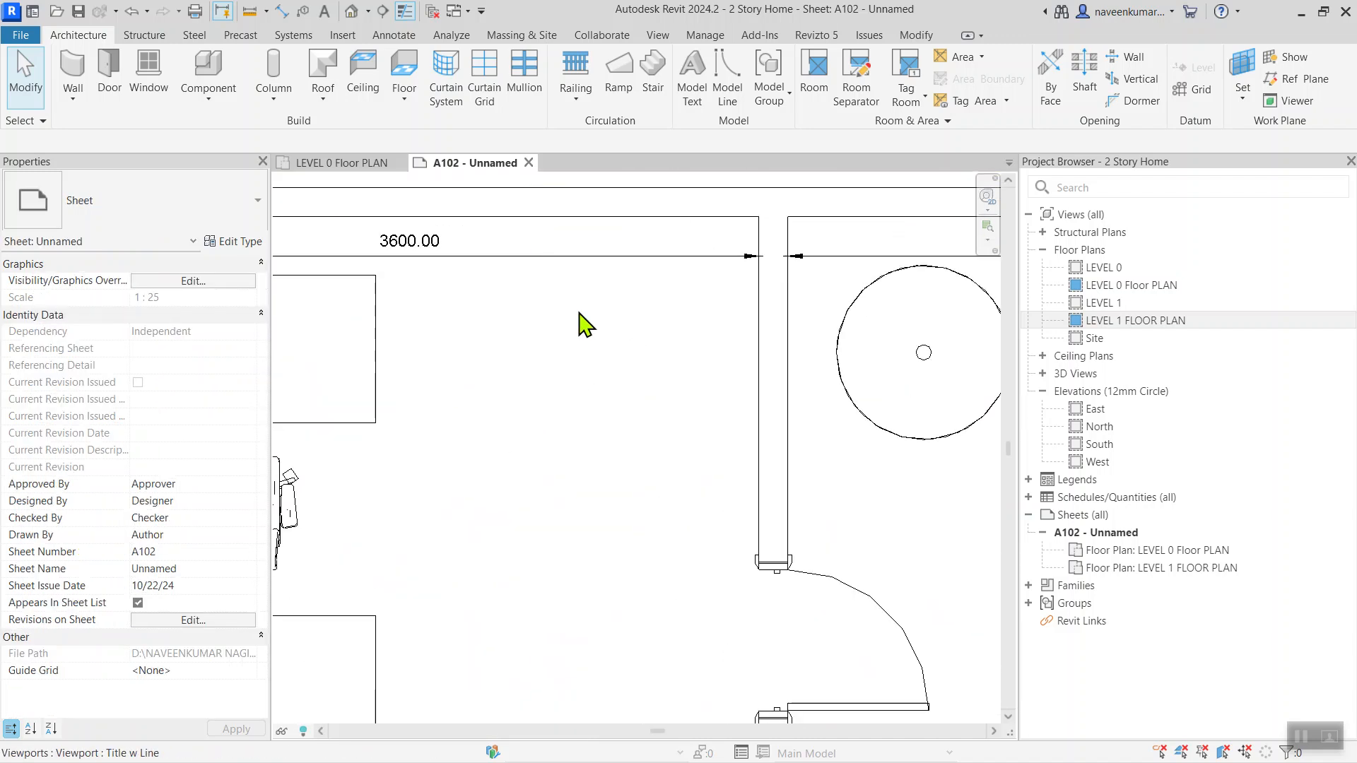
{"action": "double_click", "coordinate": [663, 321]}
{"action": "scroll", "coordinate": [663, 321], "scroll_direction": "down", "scroll_amount": 4}
{"action": "scroll", "coordinate": [762, 463], "scroll_direction": "down", "scroll_amount": 1}
{"action": "scroll", "coordinate": [762, 463], "scroll_direction": "down", "scroll_amount": 1}
{"action": "scroll", "coordinate": [718, 388], "scroll_direction": "down", "scroll_amount": 1}
{"action": "scroll", "coordinate": [711, 384], "scroll_direction": "down", "scroll_amount": 3}
{"action": "scroll", "coordinate": [763, 399], "scroll_direction": "up", "scroll_amount": 2}
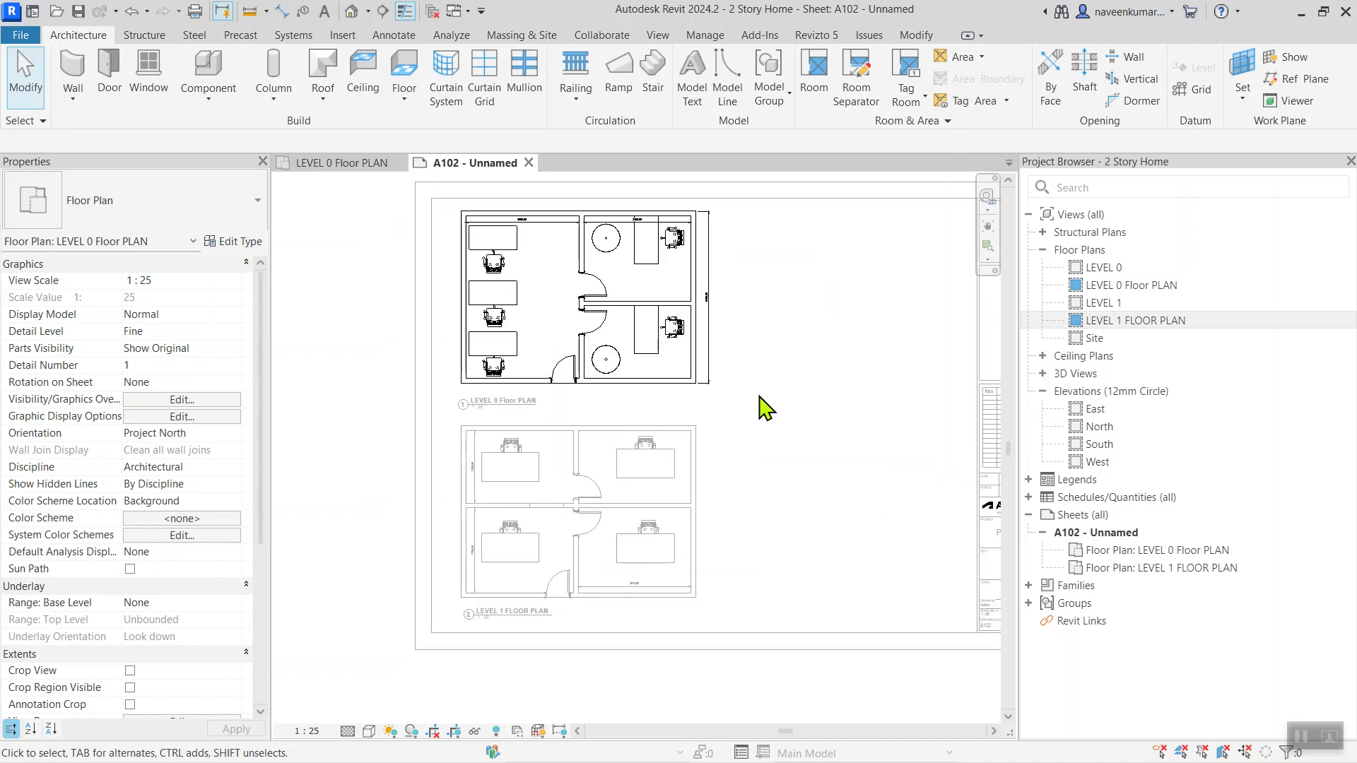
- Switch from the sheet to the LEVEL 0 Floor PLAN view with the whole plan in sight
{"action": "left_click", "coordinate": [313, 164]}
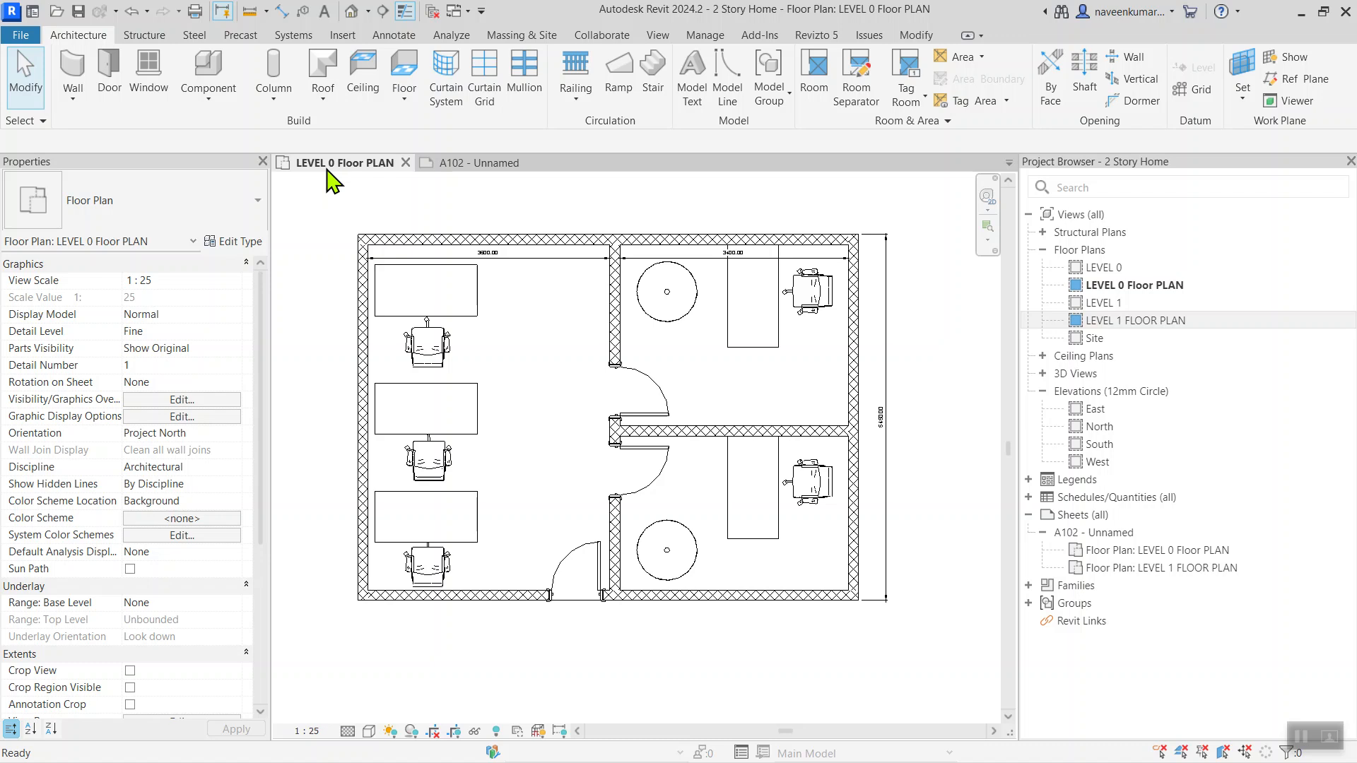
{"action": "scroll", "coordinate": [548, 351], "scroll_direction": "down", "scroll_amount": 2}
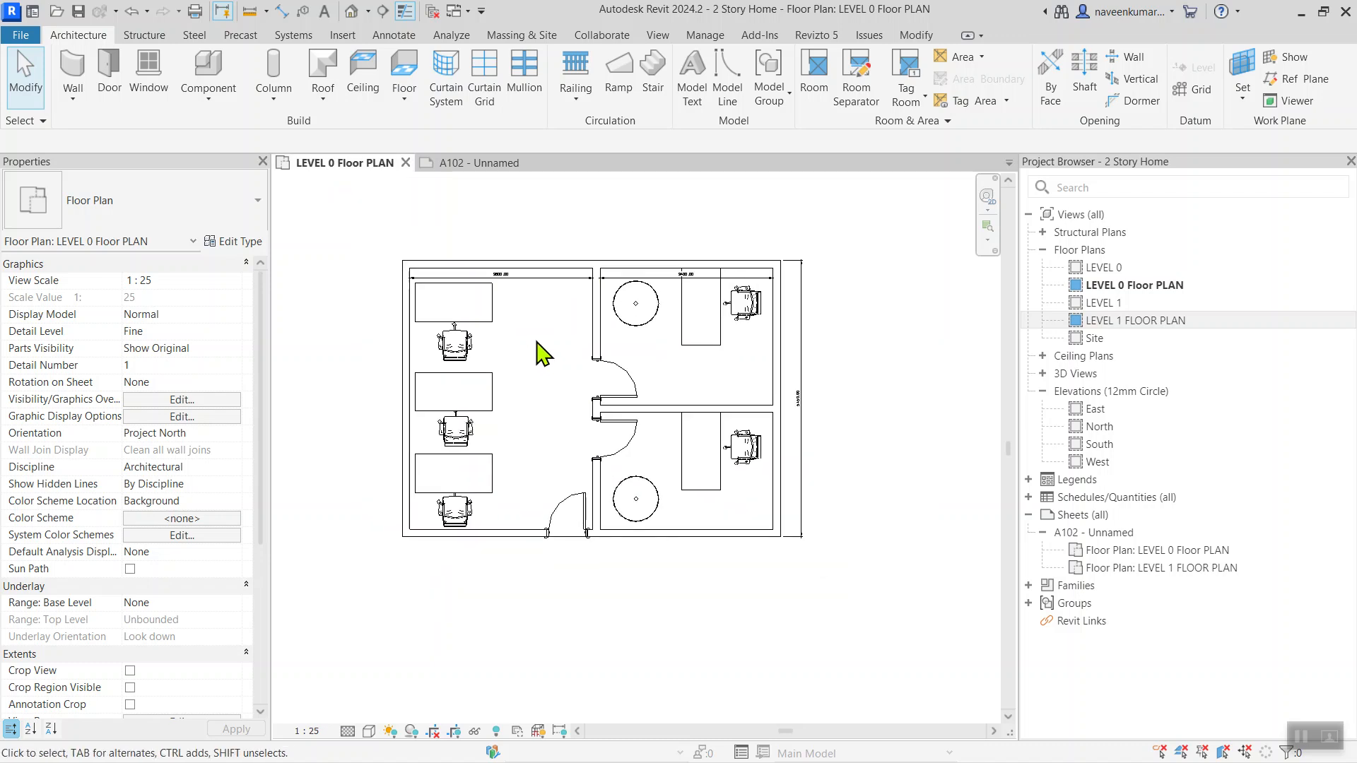
{"action": "scroll", "coordinate": [461, 346], "scroll_direction": "up", "scroll_amount": 2}
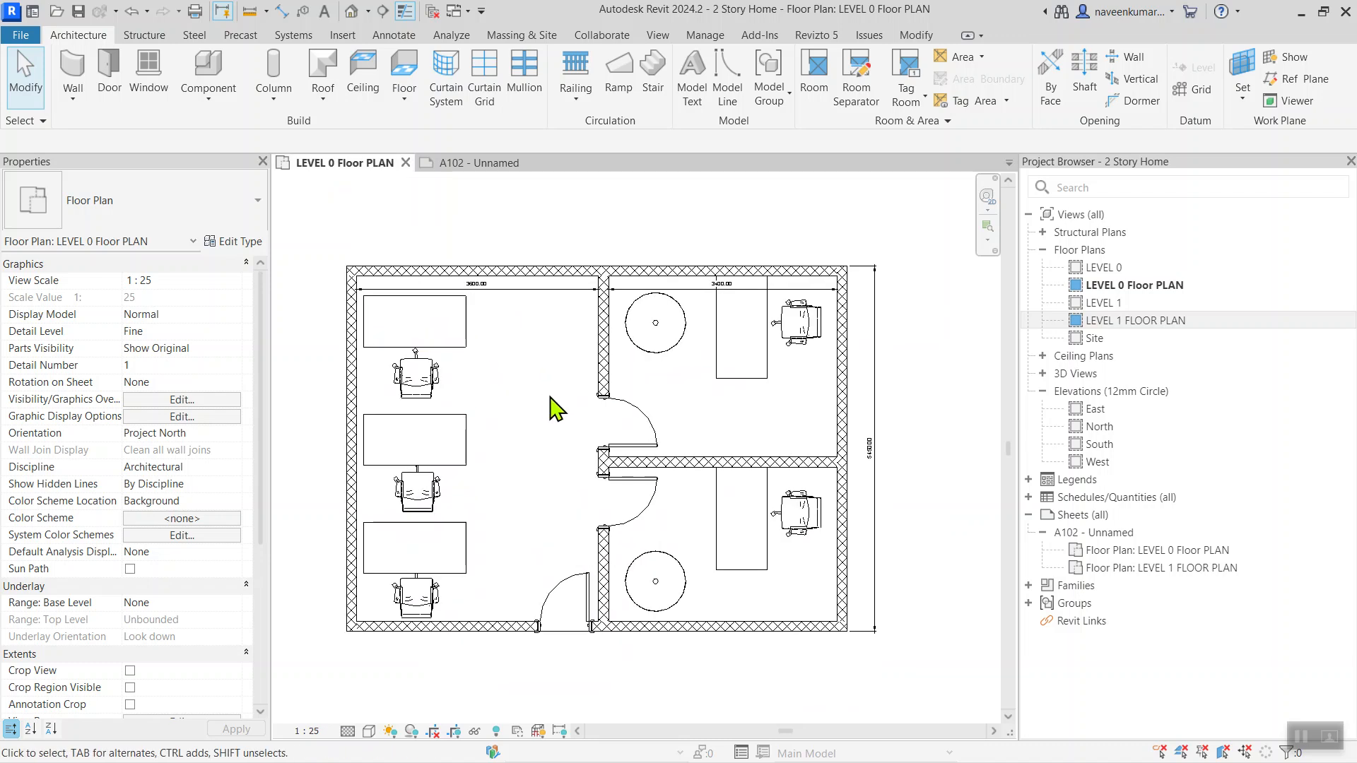
{"action": "middle_click_drag", "start_coordinate": [537, 452], "coordinate": [489, 420]}
{"action": "scroll", "coordinate": [523, 427], "scroll_direction": "down", "scroll_amount": 1}
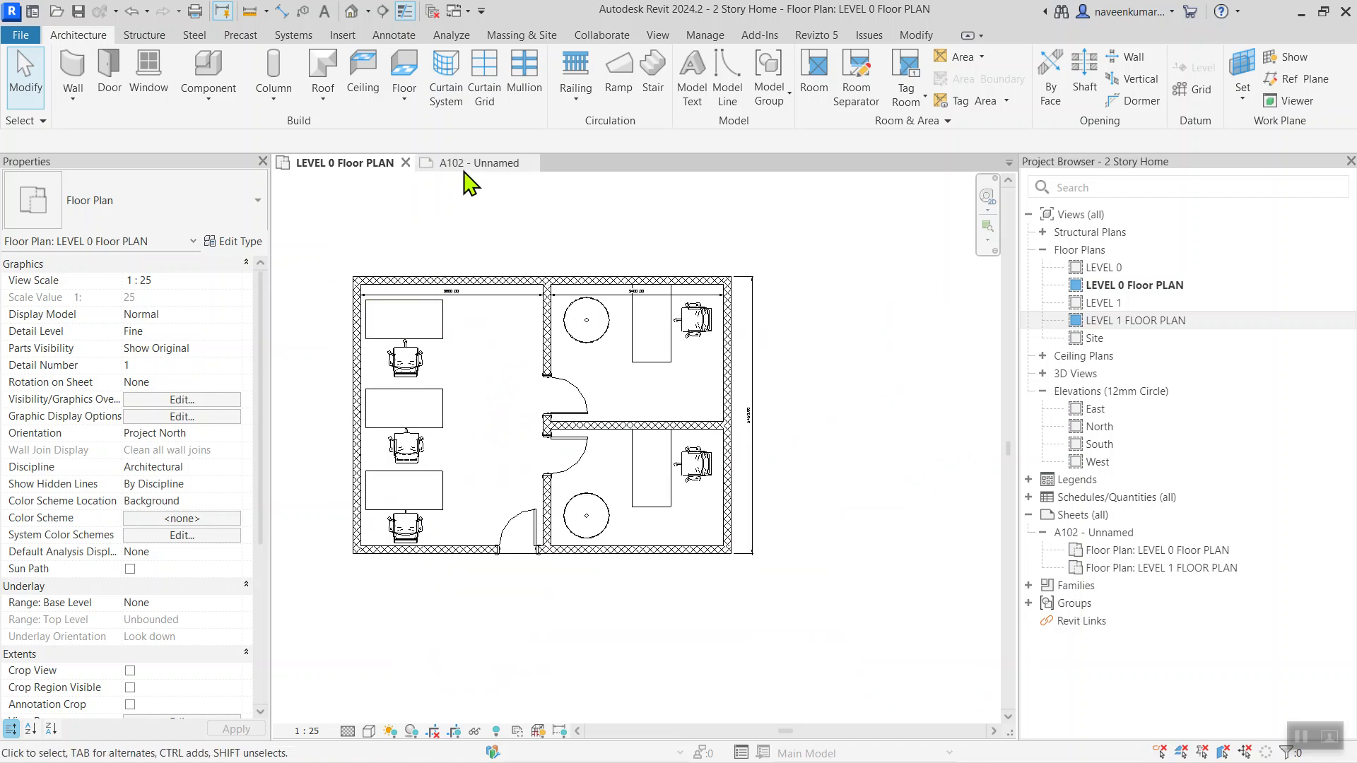
{"action": "scroll", "coordinate": [481, 368], "scroll_direction": "down", "scroll_amount": 1}
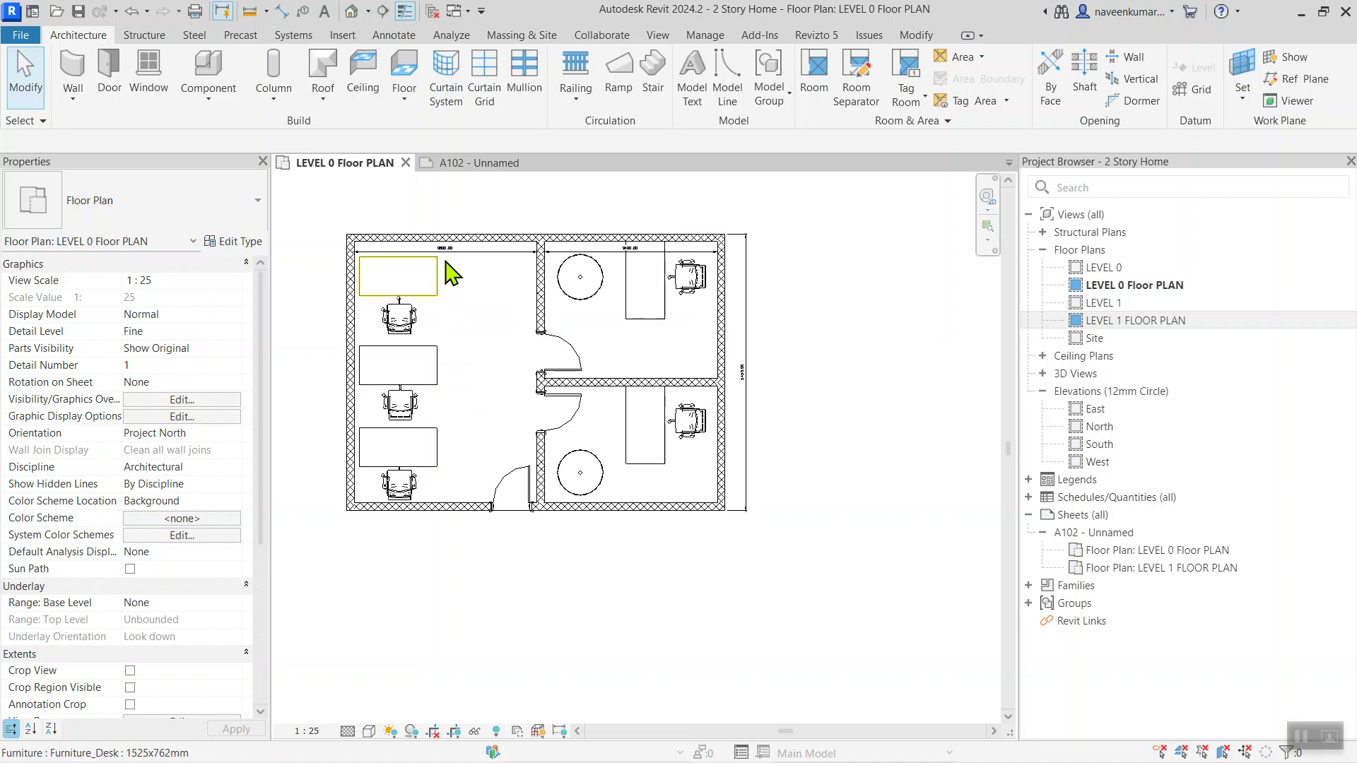
{"action": "left_click", "coordinate": [382, 12]}
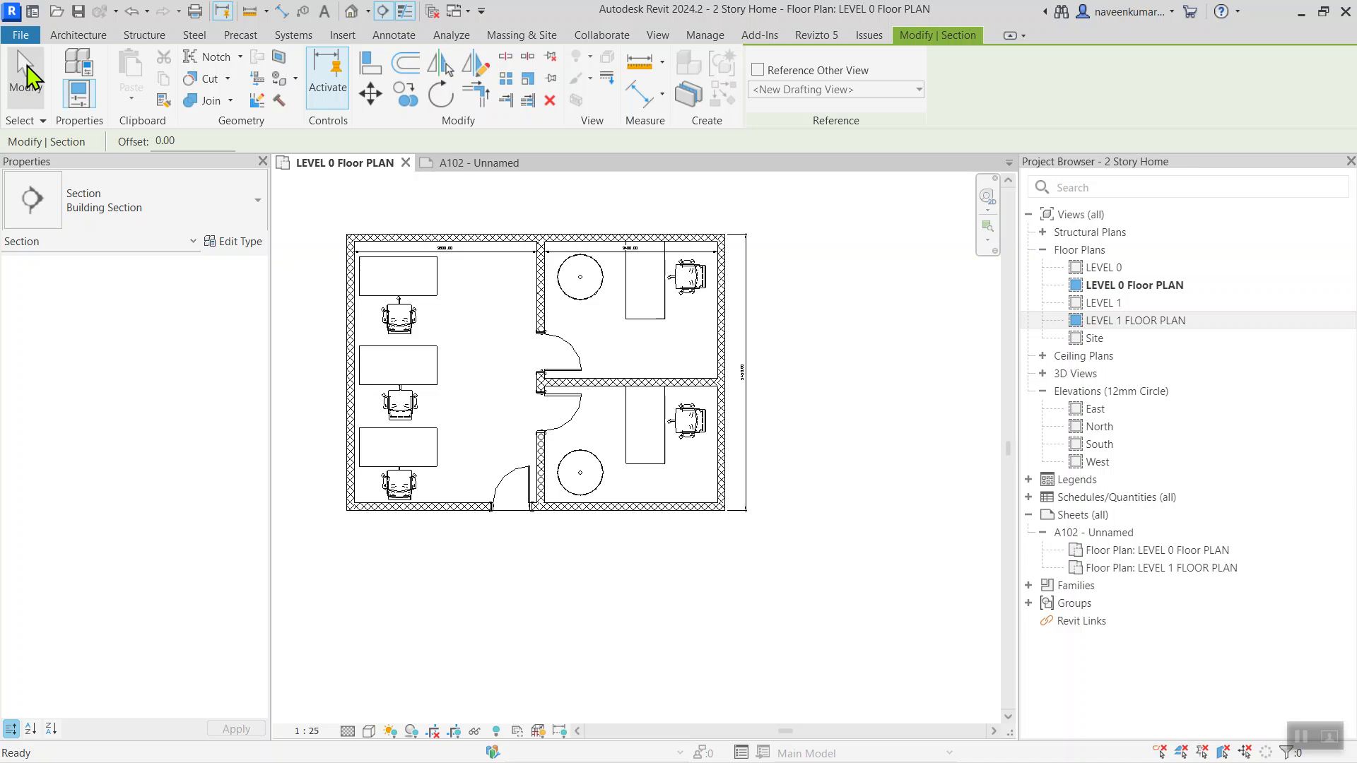
{"action": "left_click", "coordinate": [26, 73]}
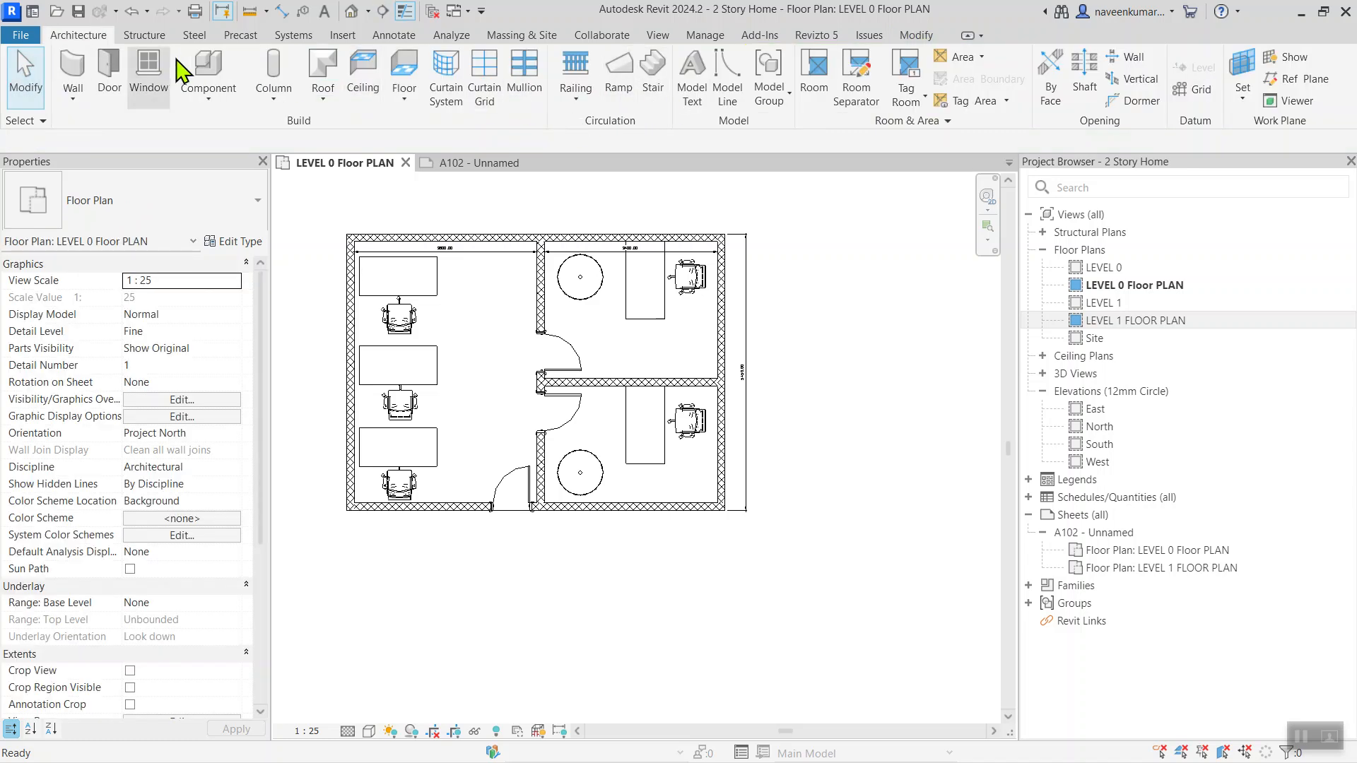
{"action": "scroll", "coordinate": [670, 327], "scroll_direction": "down", "scroll_amount": 2}
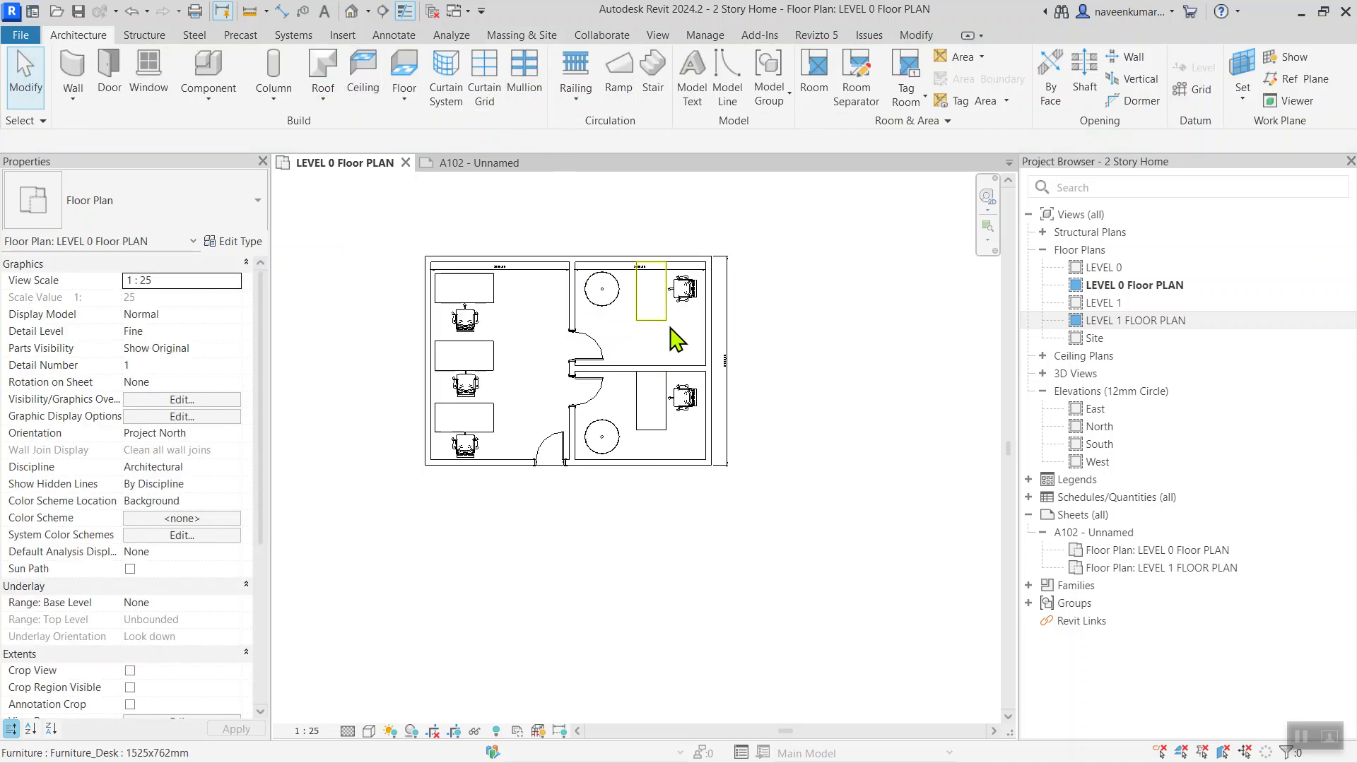
{"action": "scroll", "coordinate": [583, 368], "scroll_direction": "up", "scroll_amount": 3}
{"action": "scroll", "coordinate": [493, 389], "scroll_direction": "down", "scroll_amount": 3}
{"action": "middle_click_drag", "start_coordinate": [516, 407], "coordinate": [530, 433]}
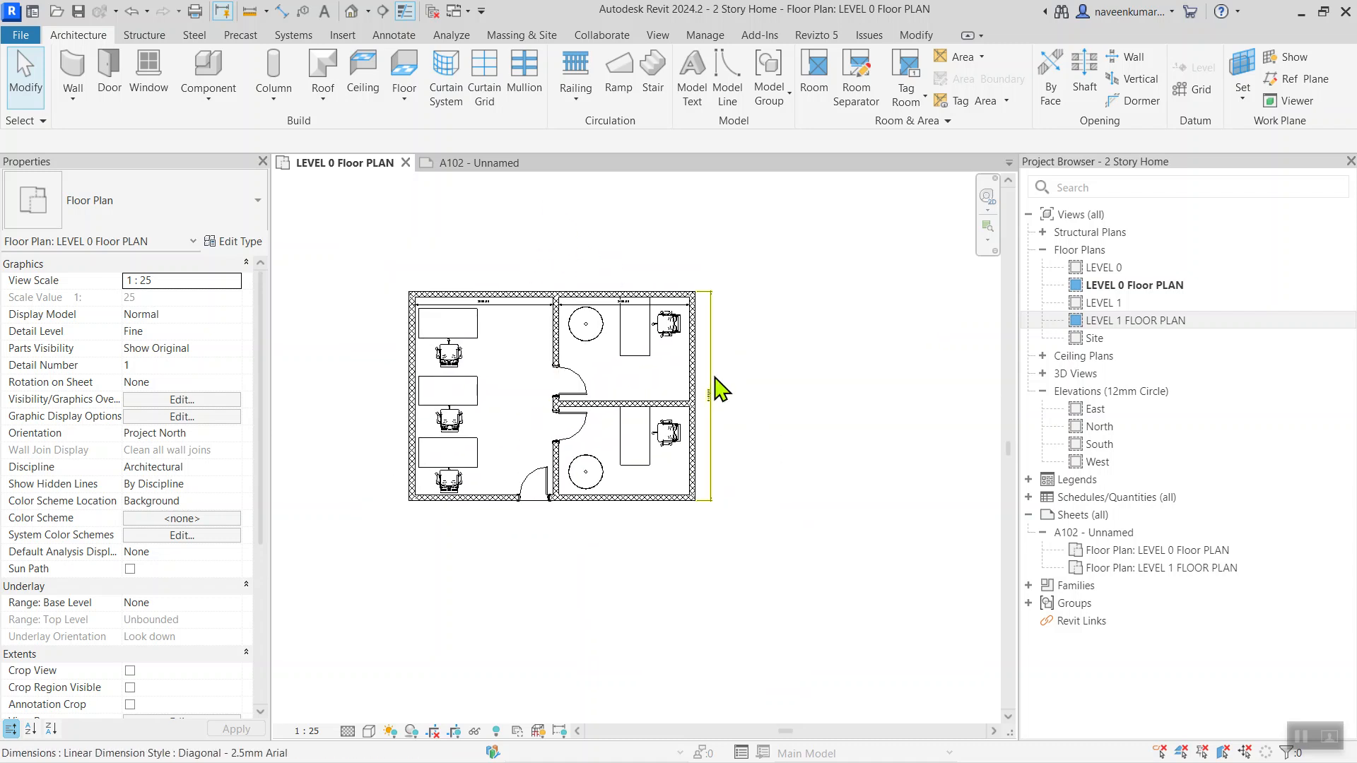
{"action": "scroll", "coordinate": [386, 398], "scroll_direction": "up", "scroll_amount": 1}
{"action": "middle_click_drag", "start_coordinate": [394, 419], "coordinate": [390, 424]}
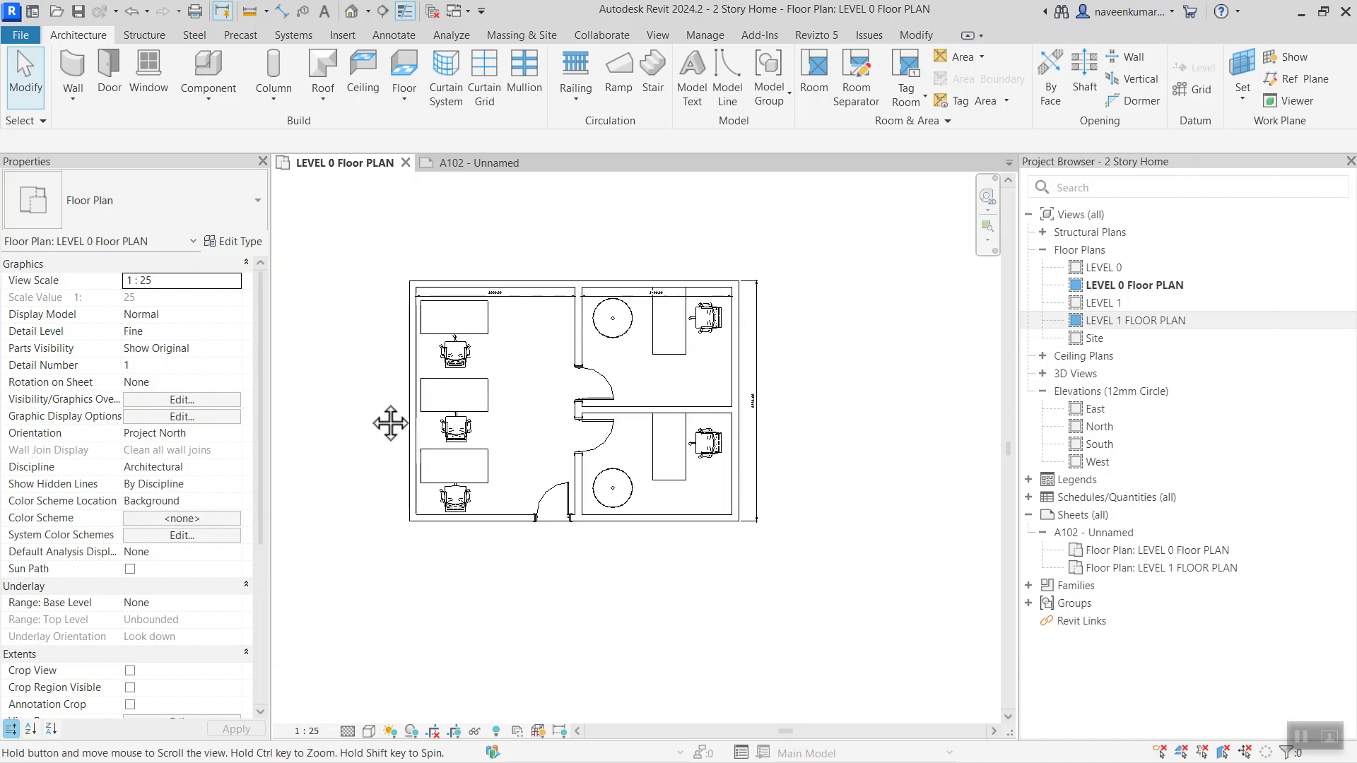
- Place a 12mm Circle elevation marker just outside the right exterior wall of the LEVEL 0 plan, facing the building
{"action": "left_click", "coordinate": [656, 35]}
{"action": "left_click", "coordinate": [707, 78]}
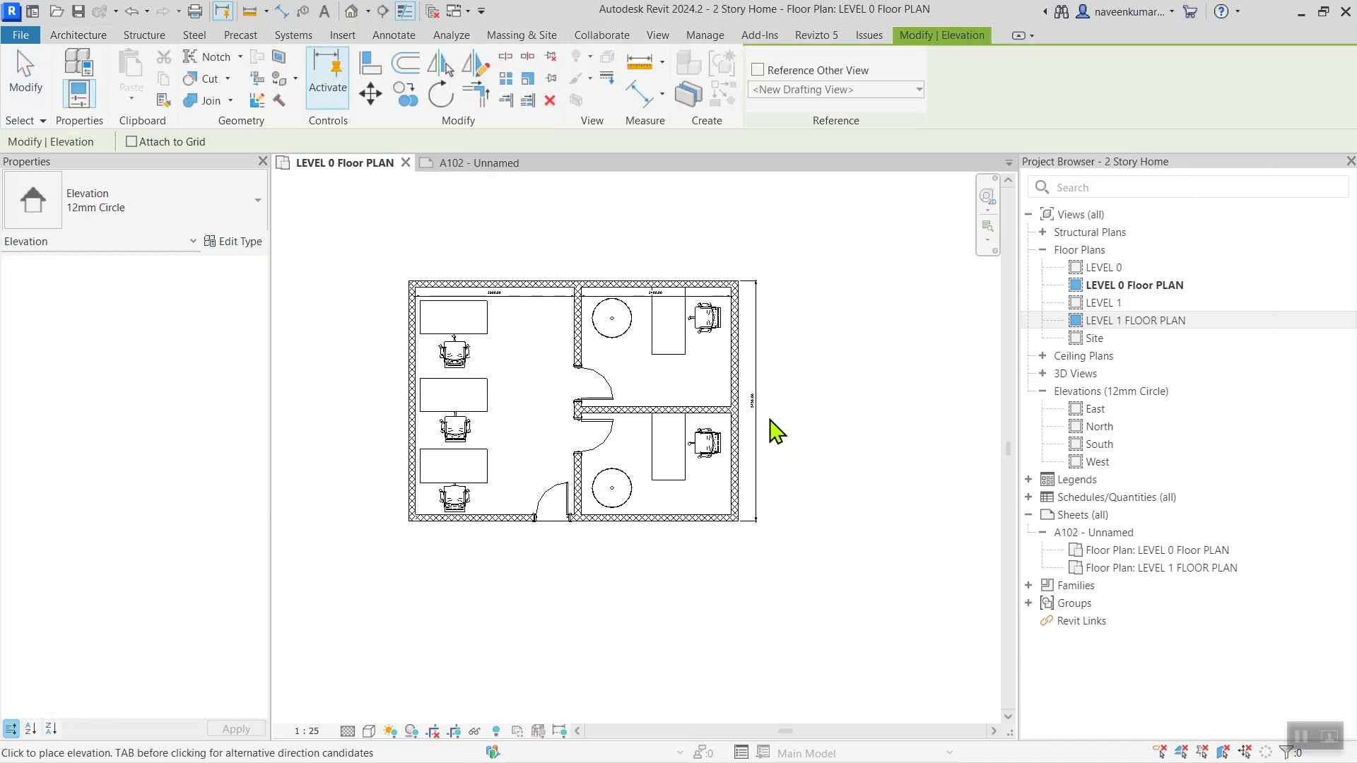
{"action": "scroll", "coordinate": [764, 407], "scroll_direction": "up", "scroll_amount": 2}
{"action": "scroll", "coordinate": [756, 403], "scroll_direction": "down", "scroll_amount": 3}
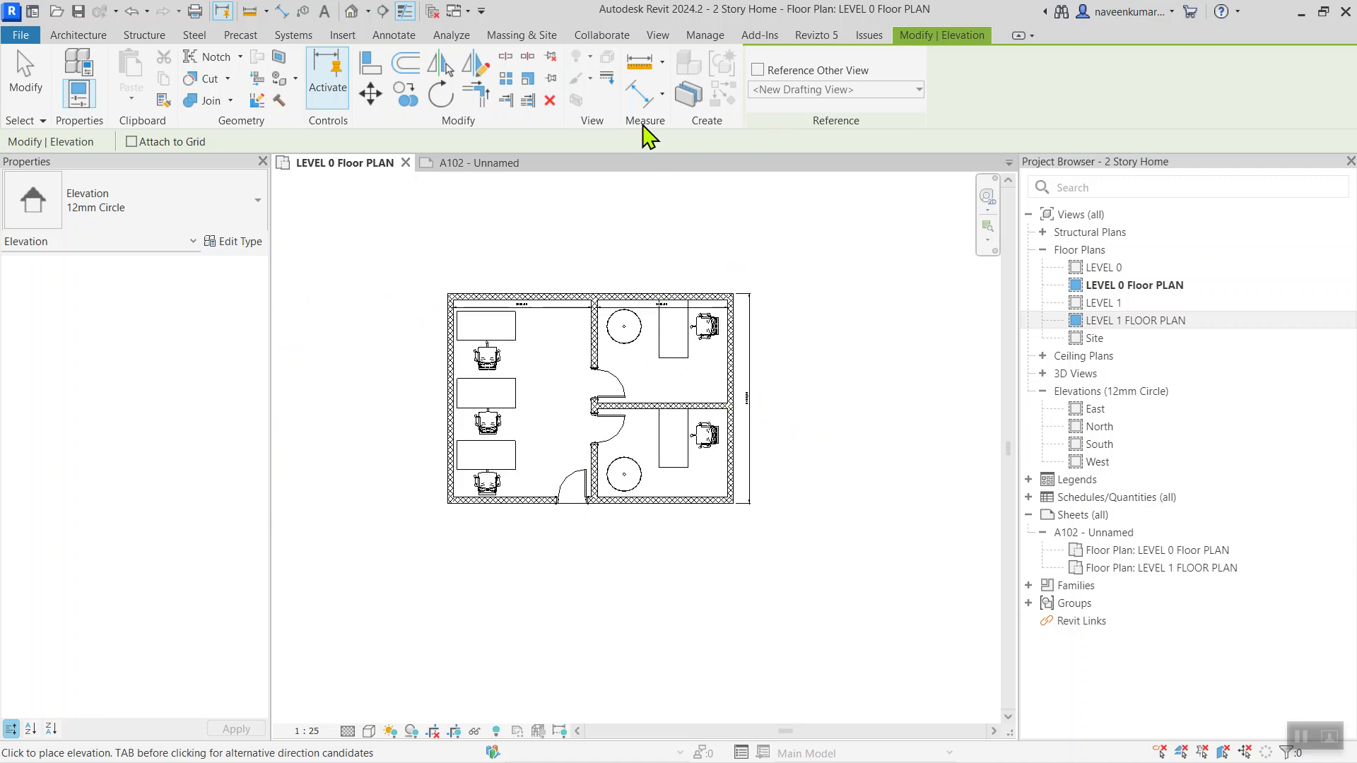
{"action": "scroll", "coordinate": [604, 530], "scroll_direction": "up", "scroll_amount": 1}
{"action": "scroll", "coordinate": [615, 521], "scroll_direction": "down", "scroll_amount": 1}
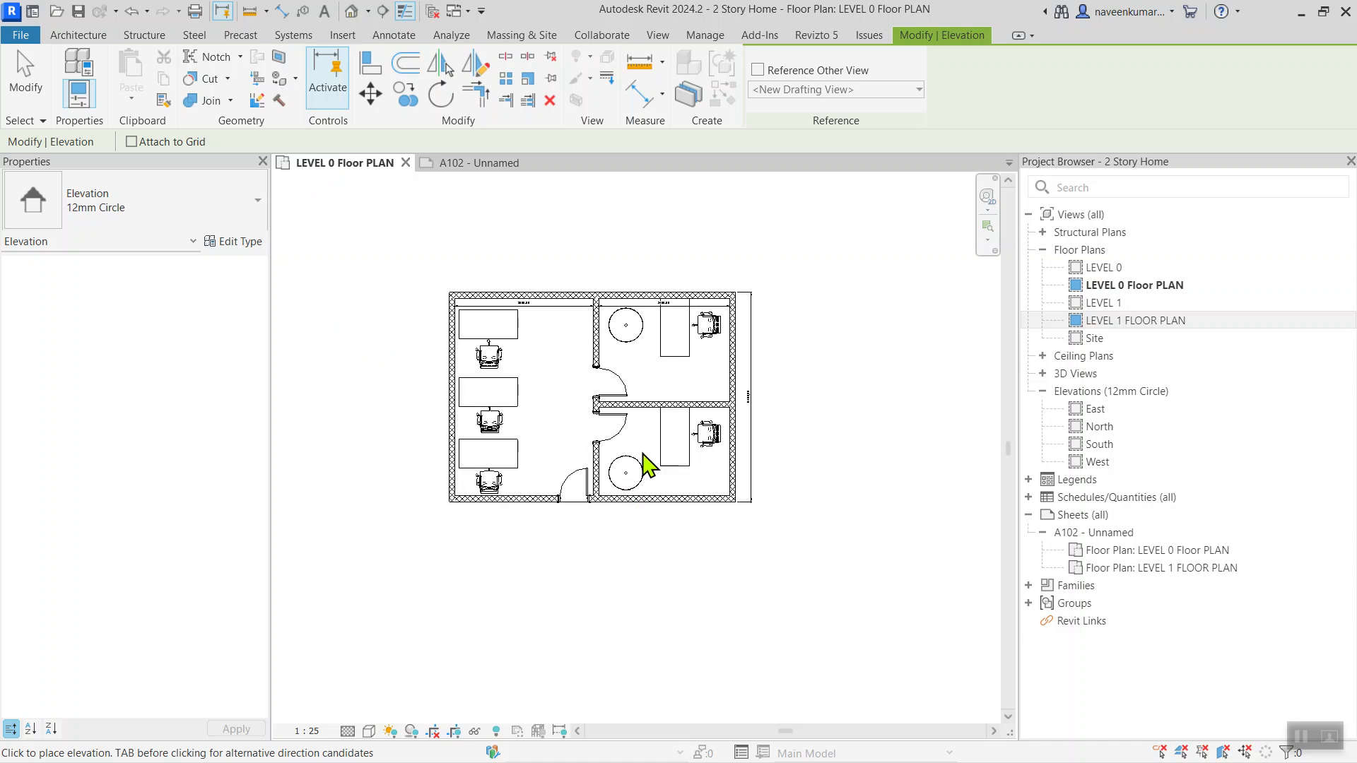
{"action": "scroll", "coordinate": [730, 394], "scroll_direction": "up", "scroll_amount": 5}
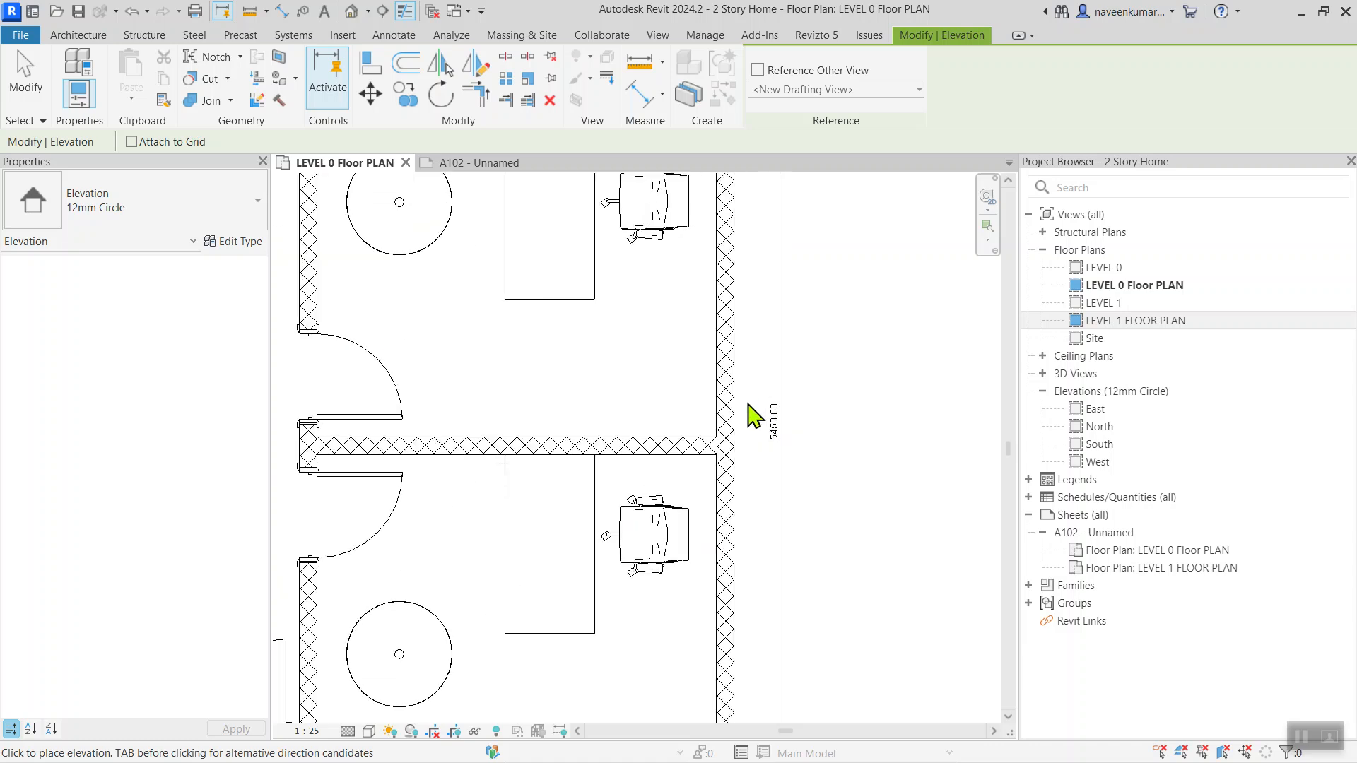
{"action": "left_click", "coordinate": [749, 404]}
{"action": "scroll", "coordinate": [750, 403], "scroll_direction": "down", "scroll_amount": 4}
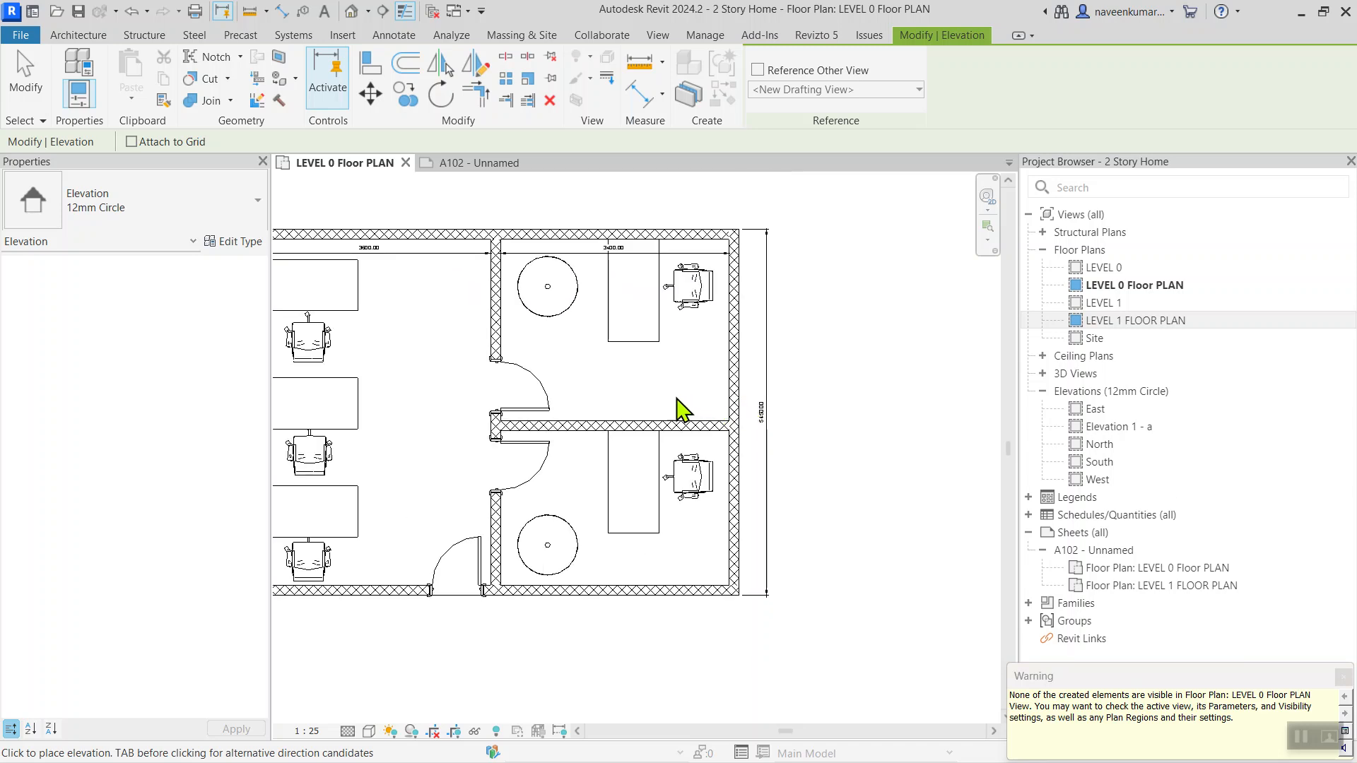
- Turn on the Elevations annotation category in the visibility overrides of the LEVEL 0 Floor PLAN view
{"action": "key", "text": "g"}
{"action": "left_click", "coordinate": [202, 193]}
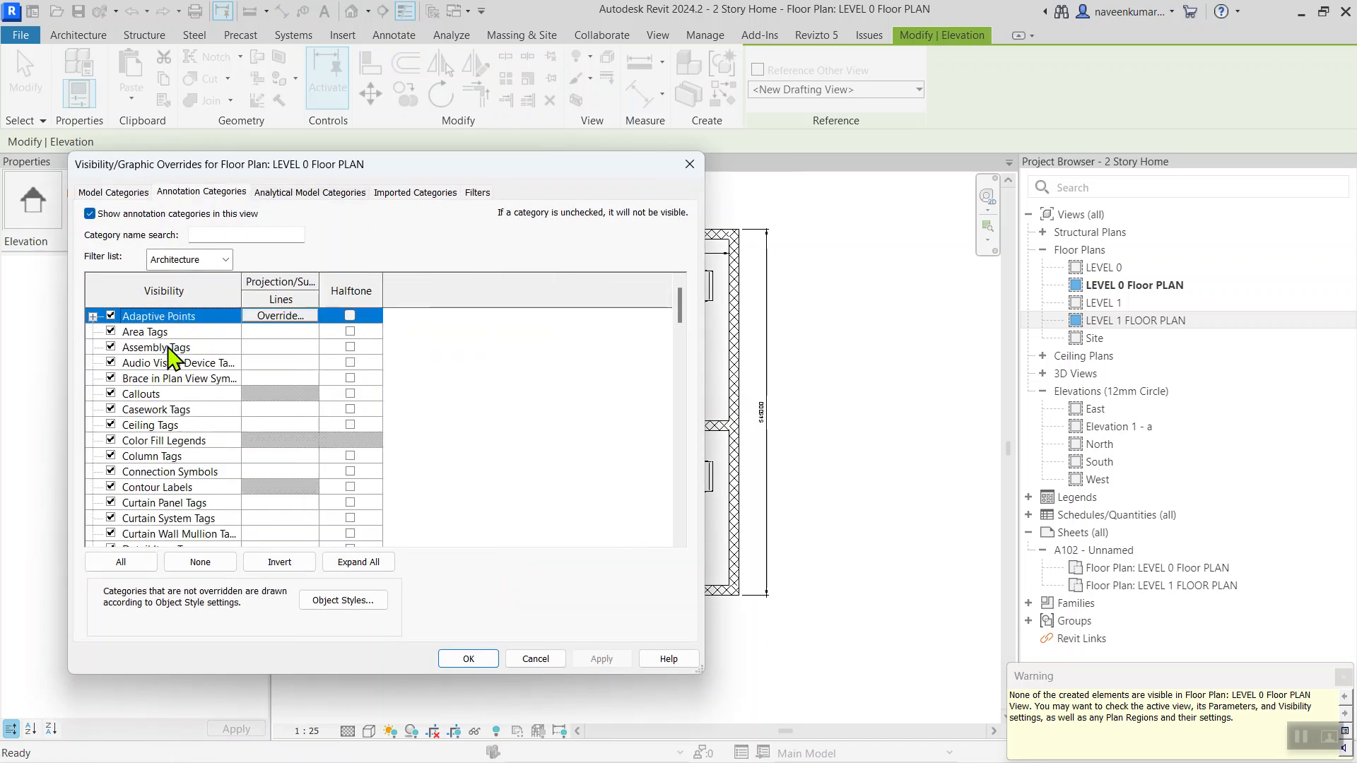
{"action": "left_click", "coordinate": [169, 363]}
{"action": "key", "text": "e"}
{"action": "scroll", "coordinate": [197, 404], "scroll_direction": "down", "scroll_amount": 5}
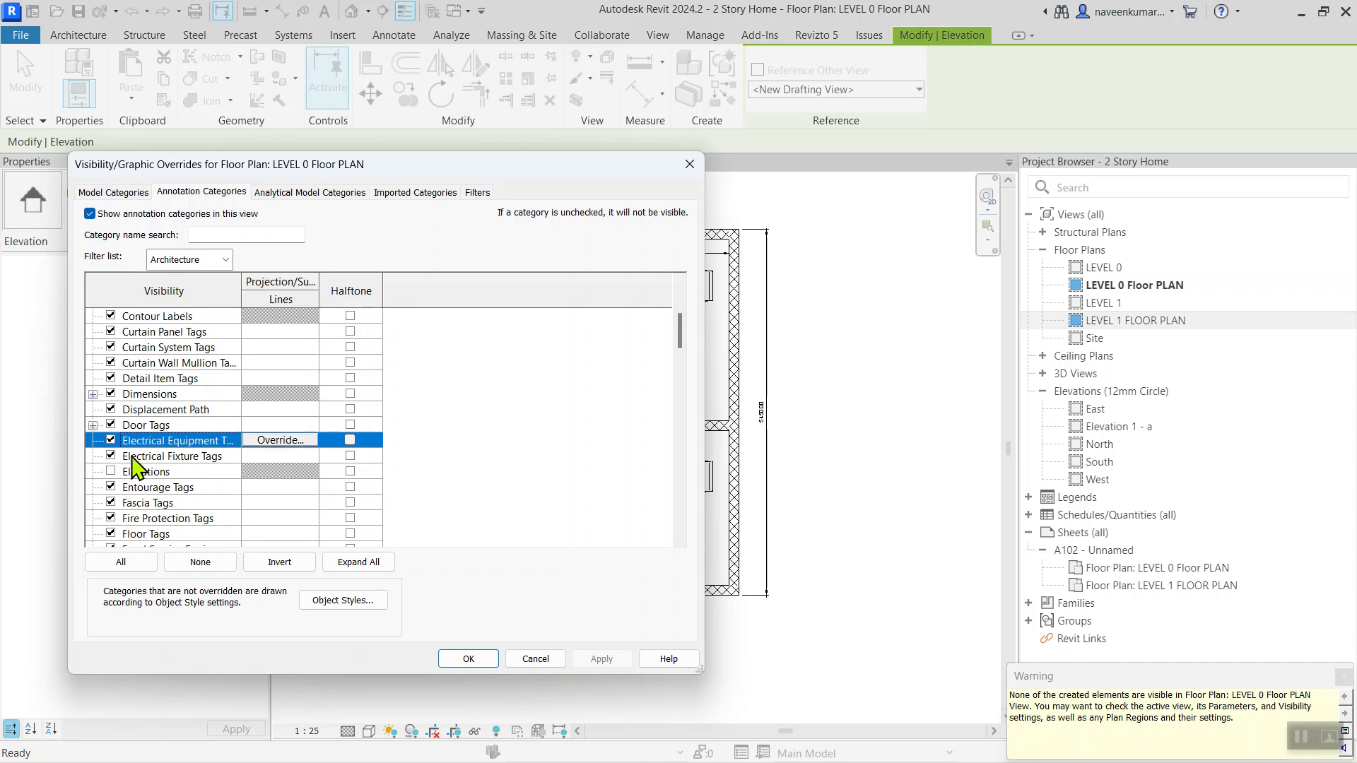
{"action": "left_click", "coordinate": [111, 470]}
{"action": "left_click", "coordinate": [472, 653]}
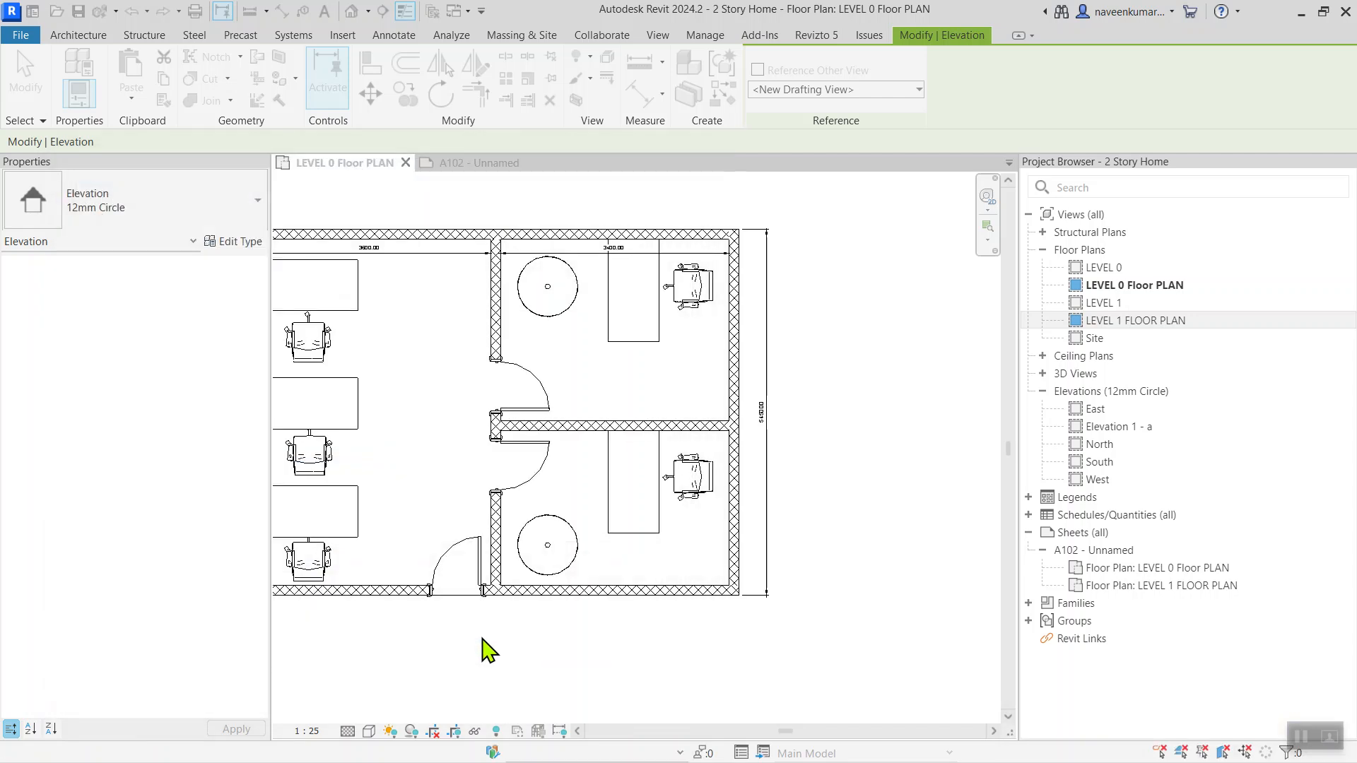
{"action": "scroll", "coordinate": [734, 409], "scroll_direction": "up", "scroll_amount": 4}
{"action": "scroll", "coordinate": [762, 407], "scroll_direction": "down", "scroll_amount": 5}
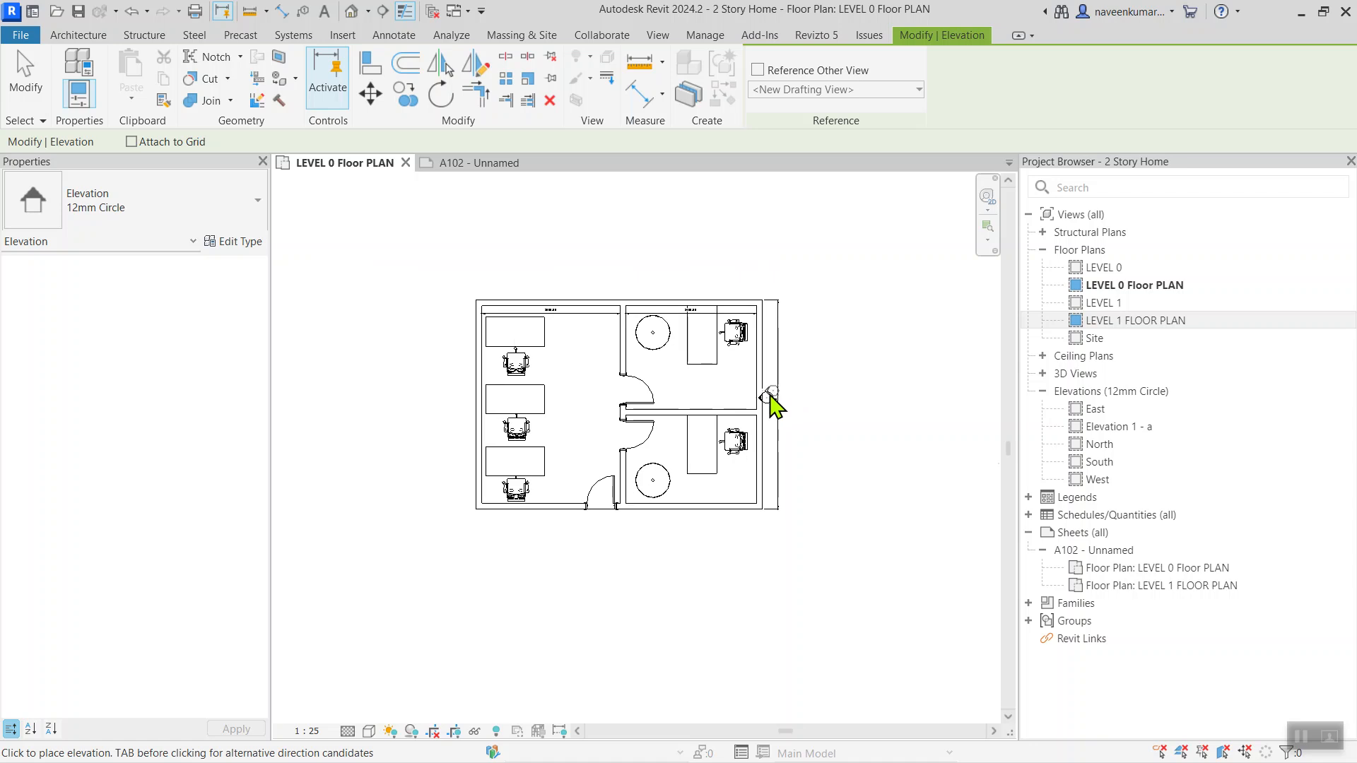
- Leave elevation placement and move the elevation marker outward from the right exterior wall, beyond the 5450 dimension line
{"action": "scroll", "coordinate": [781, 413], "scroll_direction": "up", "scroll_amount": 3}
{"action": "key", "text": "Escape"}
{"action": "scroll", "coordinate": [749, 399], "scroll_direction": "up", "scroll_amount": 2}
{"action": "scroll", "coordinate": [755, 395], "scroll_direction": "up", "scroll_amount": 3}
{"action": "scroll", "coordinate": [758, 403], "scroll_direction": "down", "scroll_amount": 4}
{"action": "scroll", "coordinate": [758, 404], "scroll_direction": "up", "scroll_amount": 2}
{"action": "left_click", "coordinate": [753, 400]}
{"action": "scroll", "coordinate": [756, 400], "scroll_direction": "up", "scroll_amount": 1}
{"action": "scroll", "coordinate": [755, 401], "scroll_direction": "down", "scroll_amount": 1}
{"action": "mouse_move", "coordinate": [756, 401]}
{"action": "left_mouse_down"}
{"action": "mouse_move", "coordinate": [878, 388]}
{"action": "mouse_move", "coordinate": [877, 416]}
{"action": "left_mouse_up"}
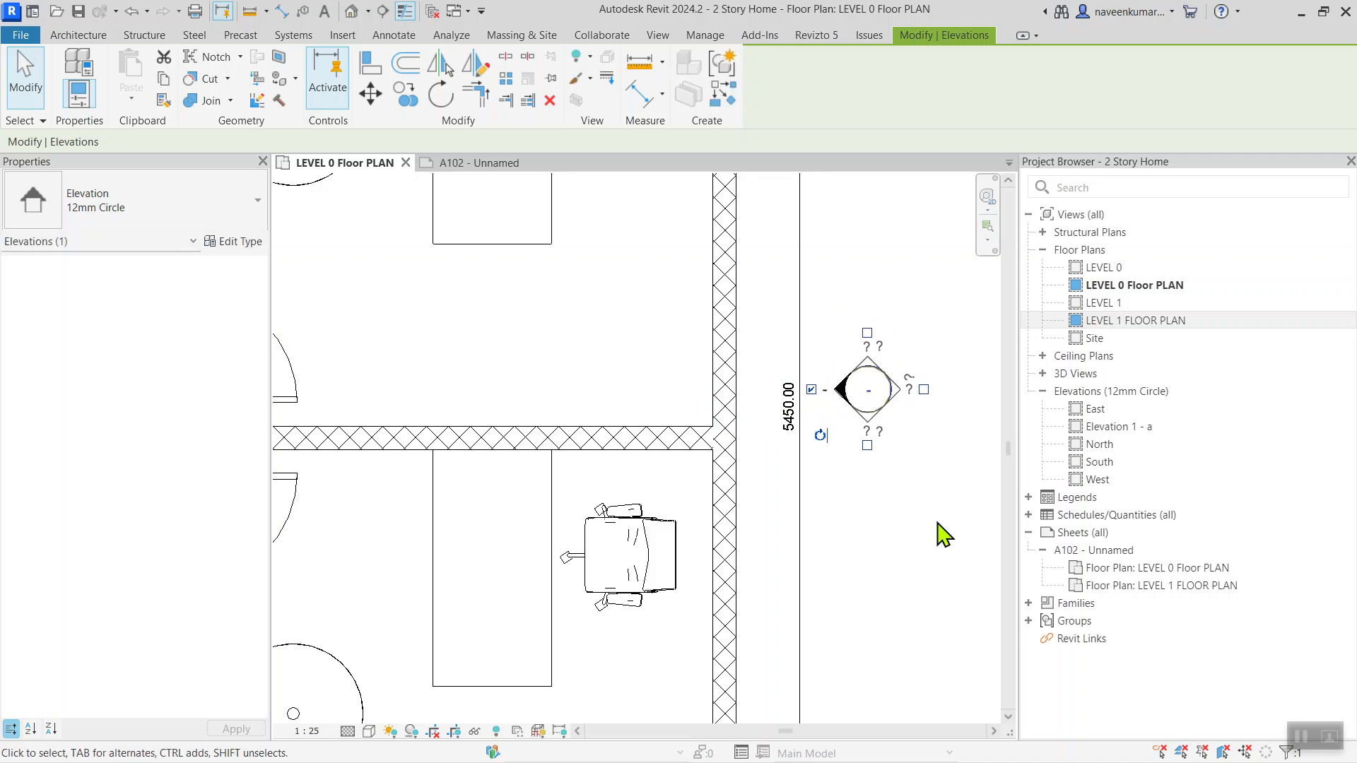
{"action": "left_click", "coordinate": [939, 533]}
- Select the marker's elevation view and reduce its far clip offset to about 2254
{"action": "scroll", "coordinate": [888, 469], "scroll_direction": "down", "scroll_amount": 3}
{"action": "left_click", "coordinate": [837, 423]}
{"action": "scroll", "coordinate": [756, 415], "scroll_direction": "down", "scroll_amount": 3}
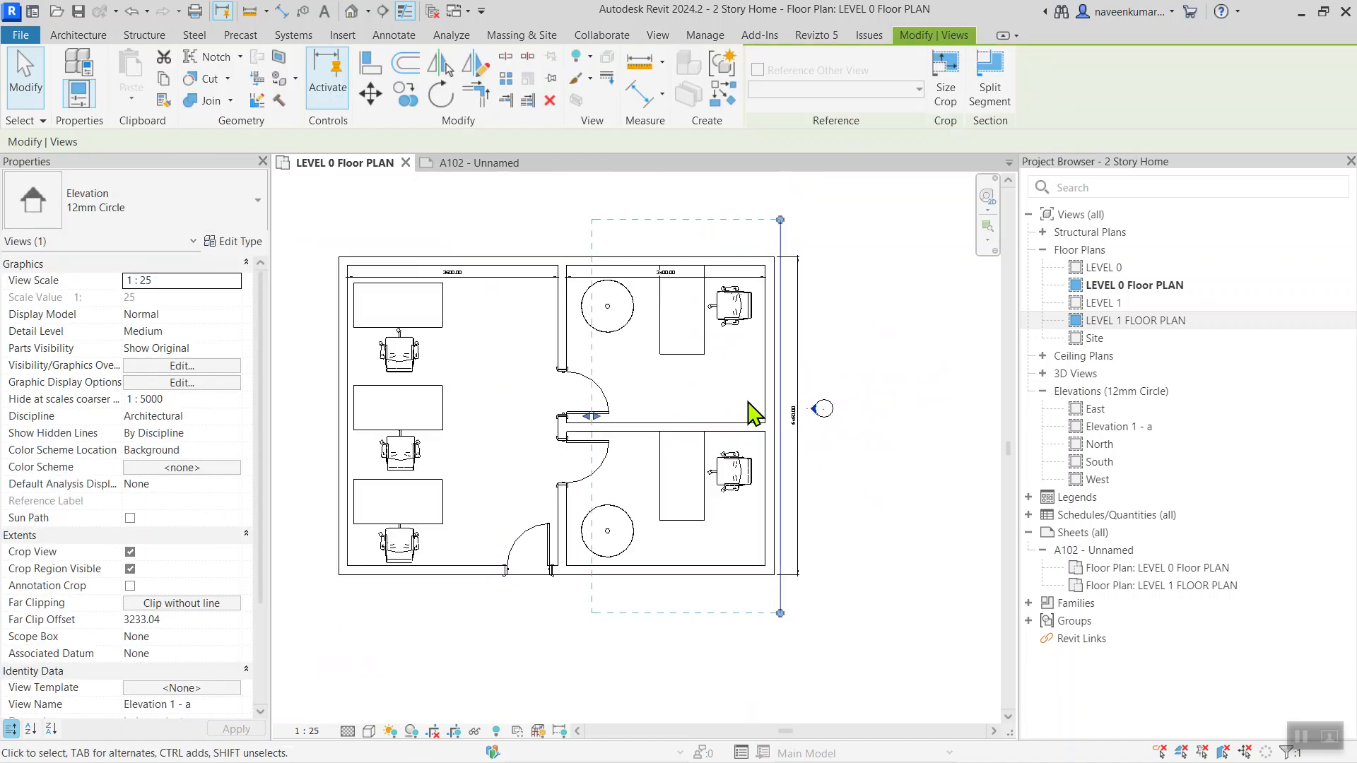
{"action": "scroll", "coordinate": [608, 424], "scroll_direction": "up", "scroll_amount": 3}
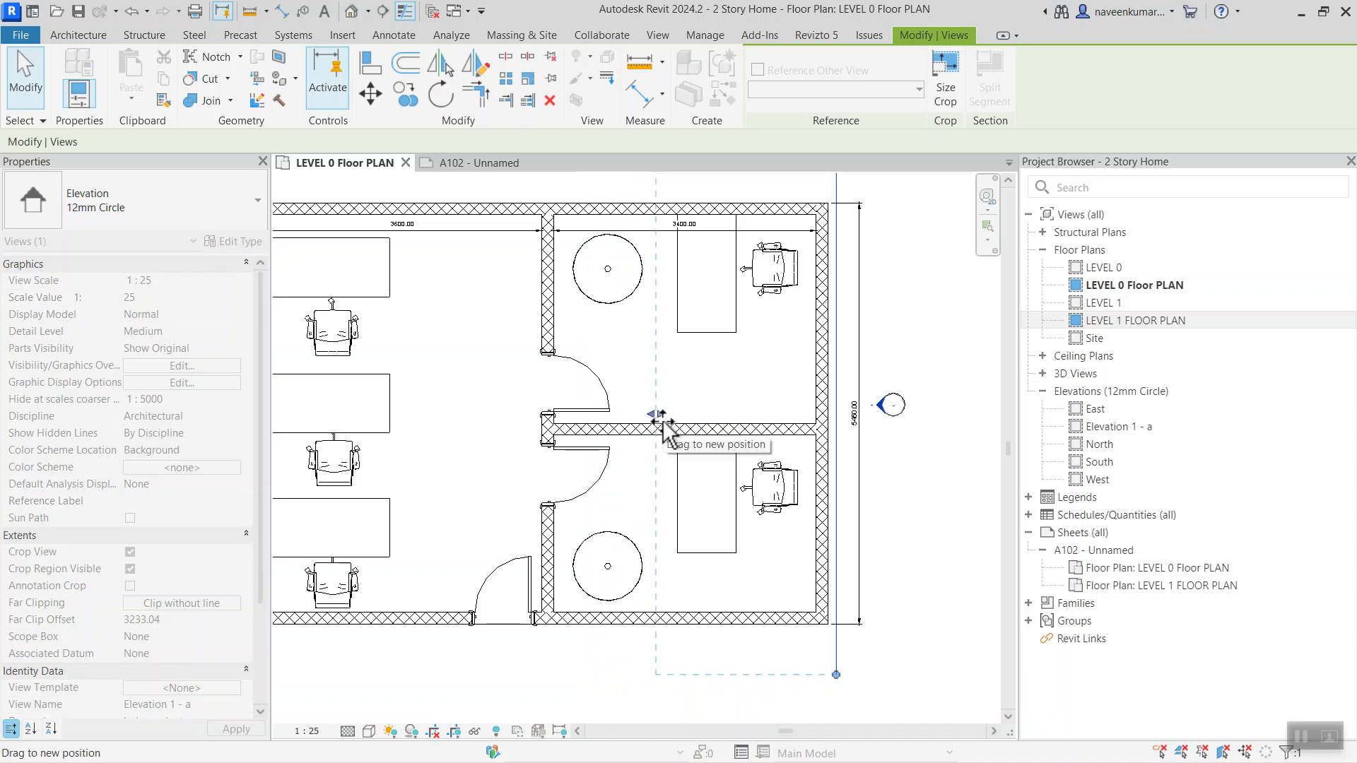
{"action": "left_click_drag", "start_coordinate": [667, 428], "coordinate": [668, 427]}
{"action": "scroll", "coordinate": [667, 424], "scroll_direction": "down", "scroll_amount": 2}
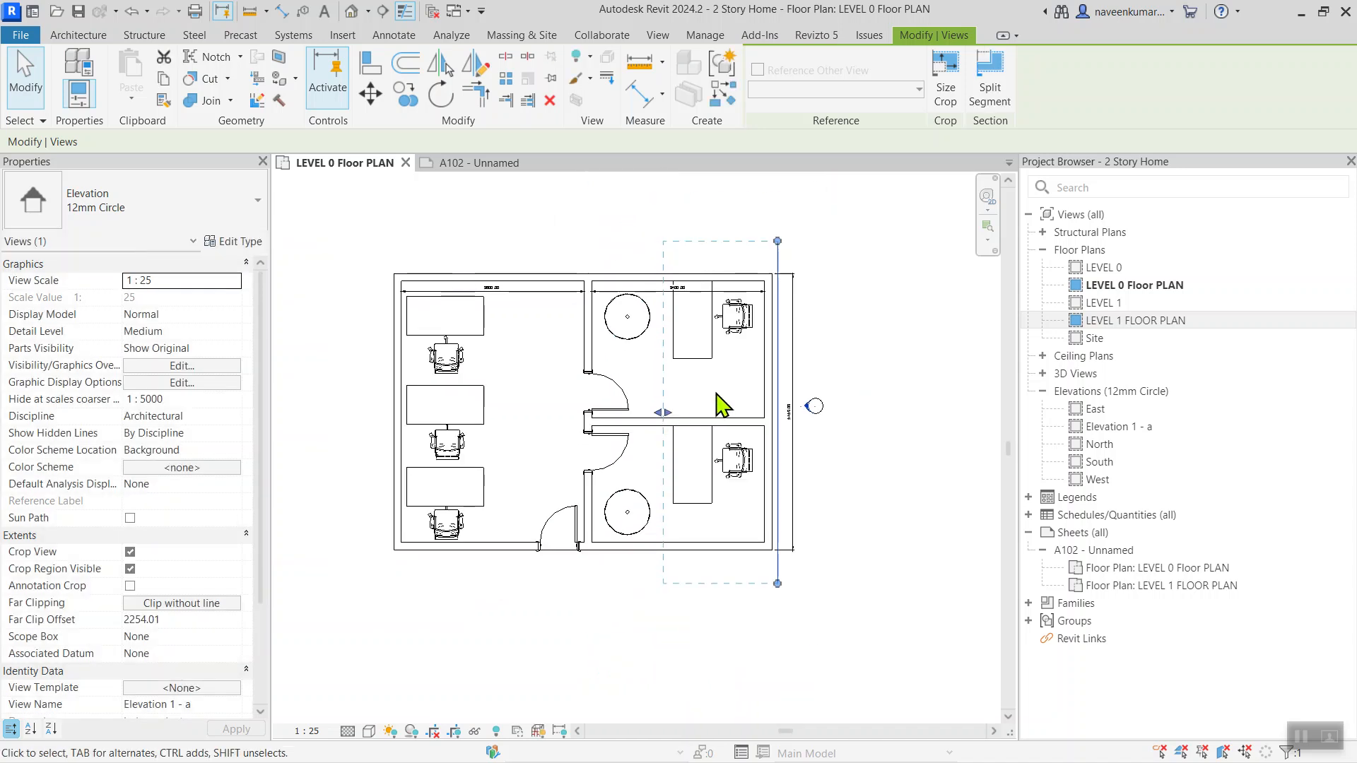
{"action": "right_click", "coordinate": [793, 378]}
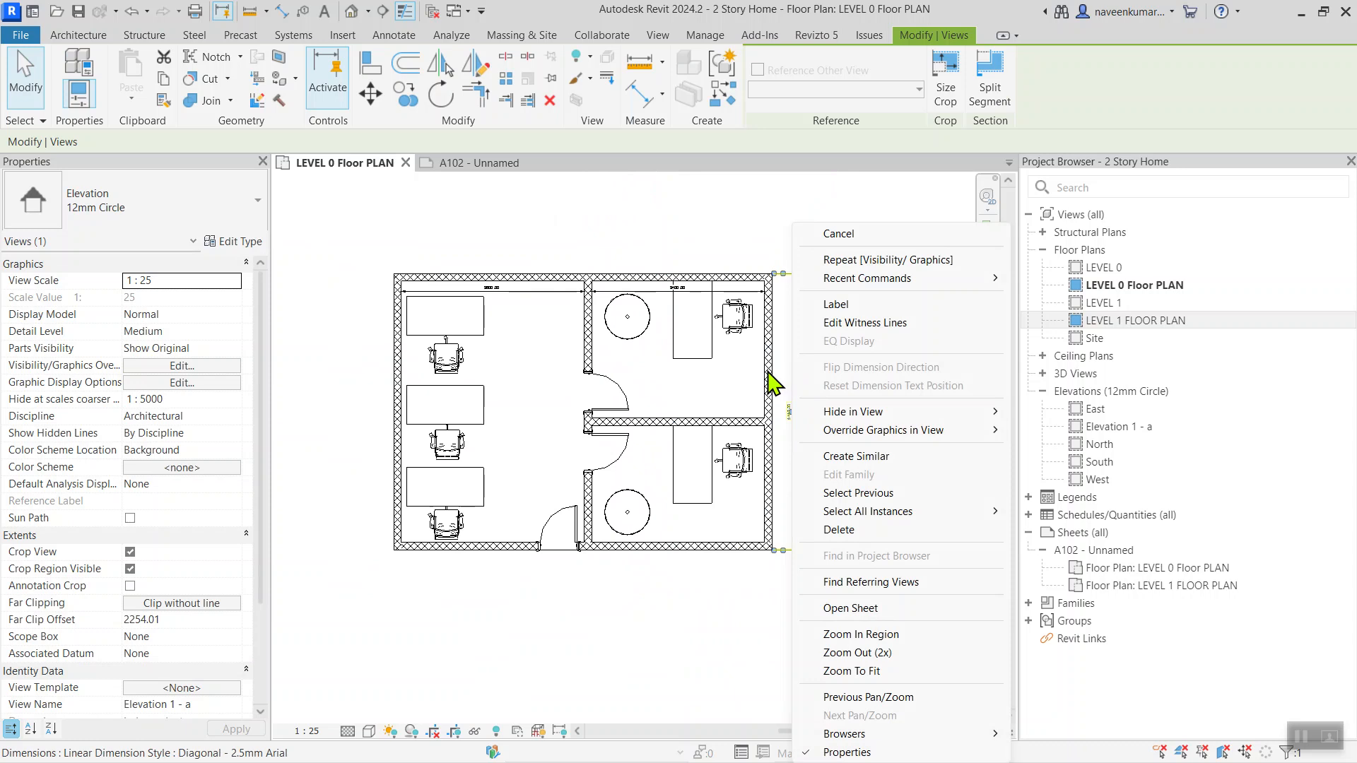
{"action": "left_click", "coordinate": [706, 200]}
- Open the Elevation 1 - a view from its marker and examine the side wall of the building
{"action": "scroll", "coordinate": [804, 438], "scroll_direction": "up", "scroll_amount": 3}
{"action": "left_click", "coordinate": [811, 409]}
{"action": "scroll", "coordinate": [811, 404], "scroll_direction": "up", "scroll_amount": 6}
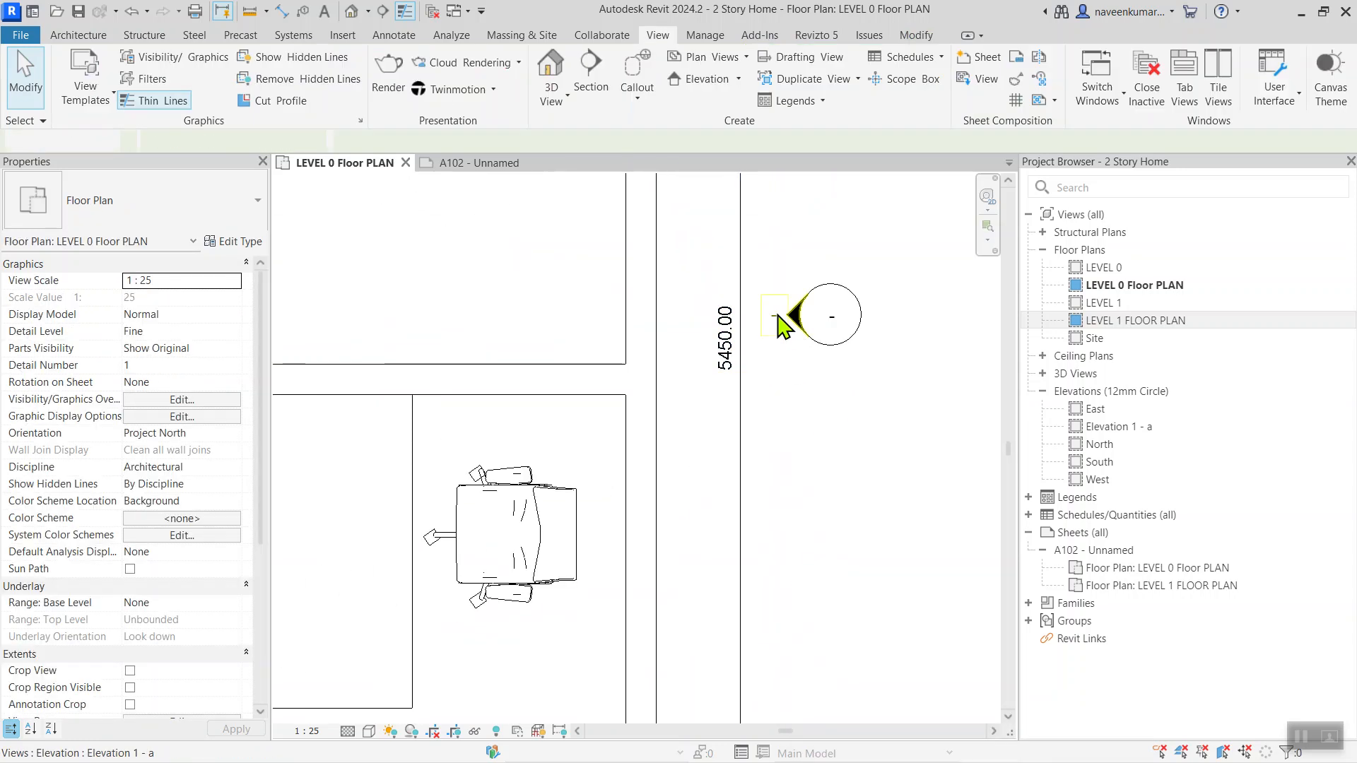
{"action": "double_click", "coordinate": [806, 325]}
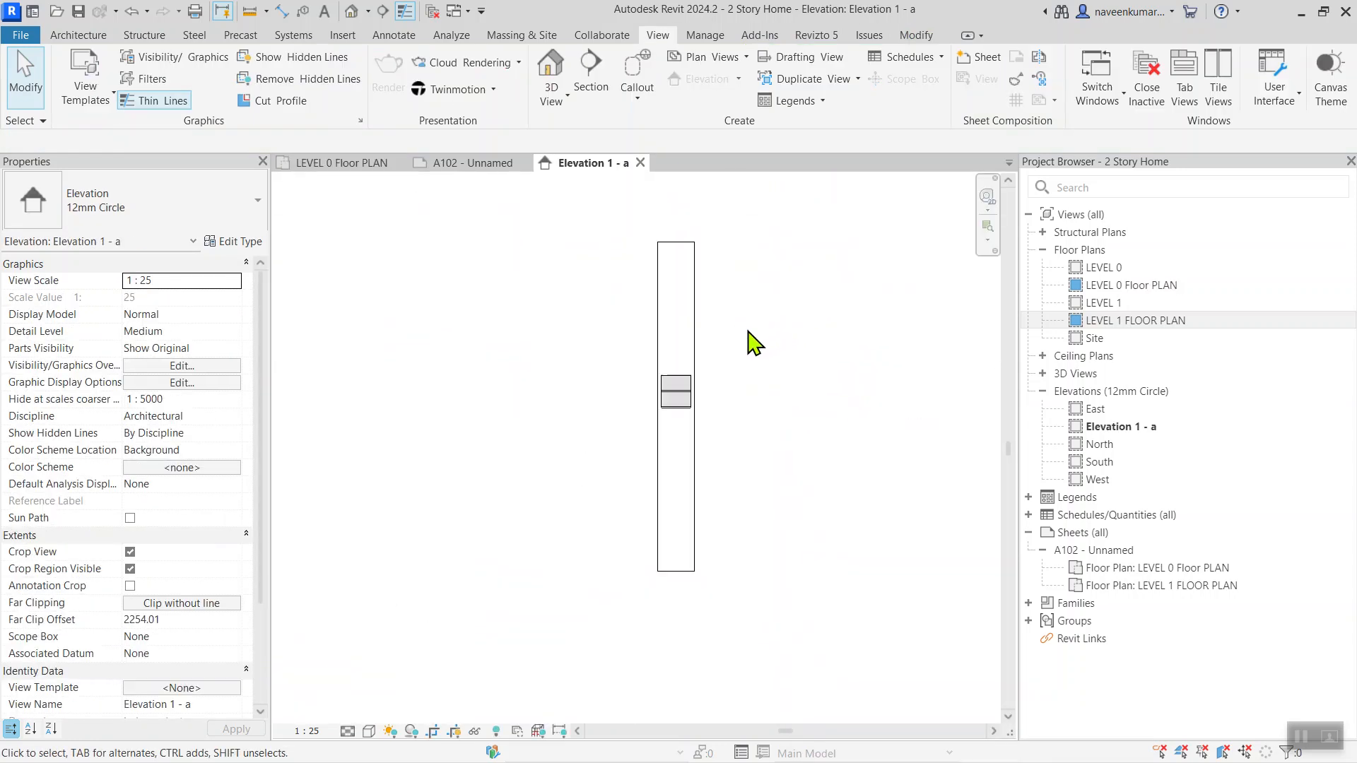
{"action": "scroll", "coordinate": [696, 401], "scroll_direction": "up", "scroll_amount": 3}
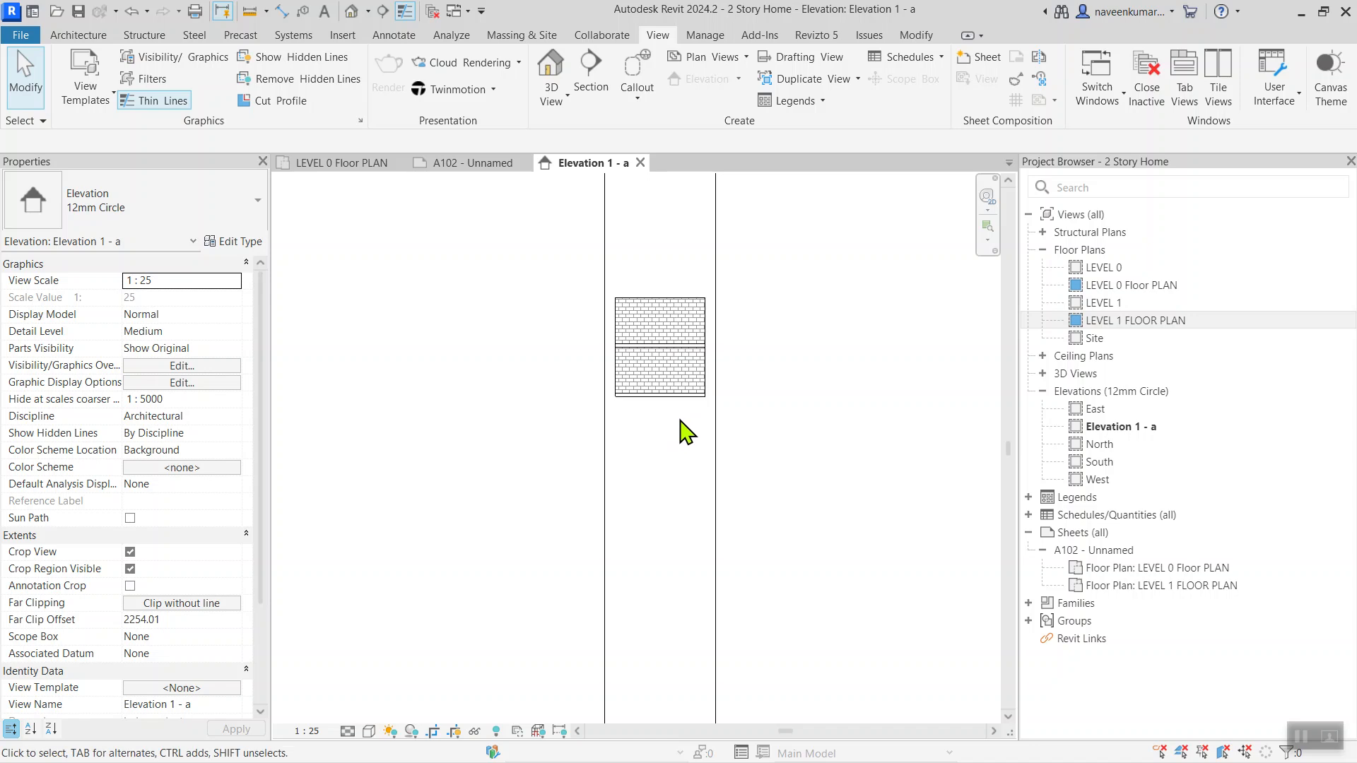
{"action": "scroll", "coordinate": [678, 417], "scroll_direction": "up", "scroll_amount": 3}
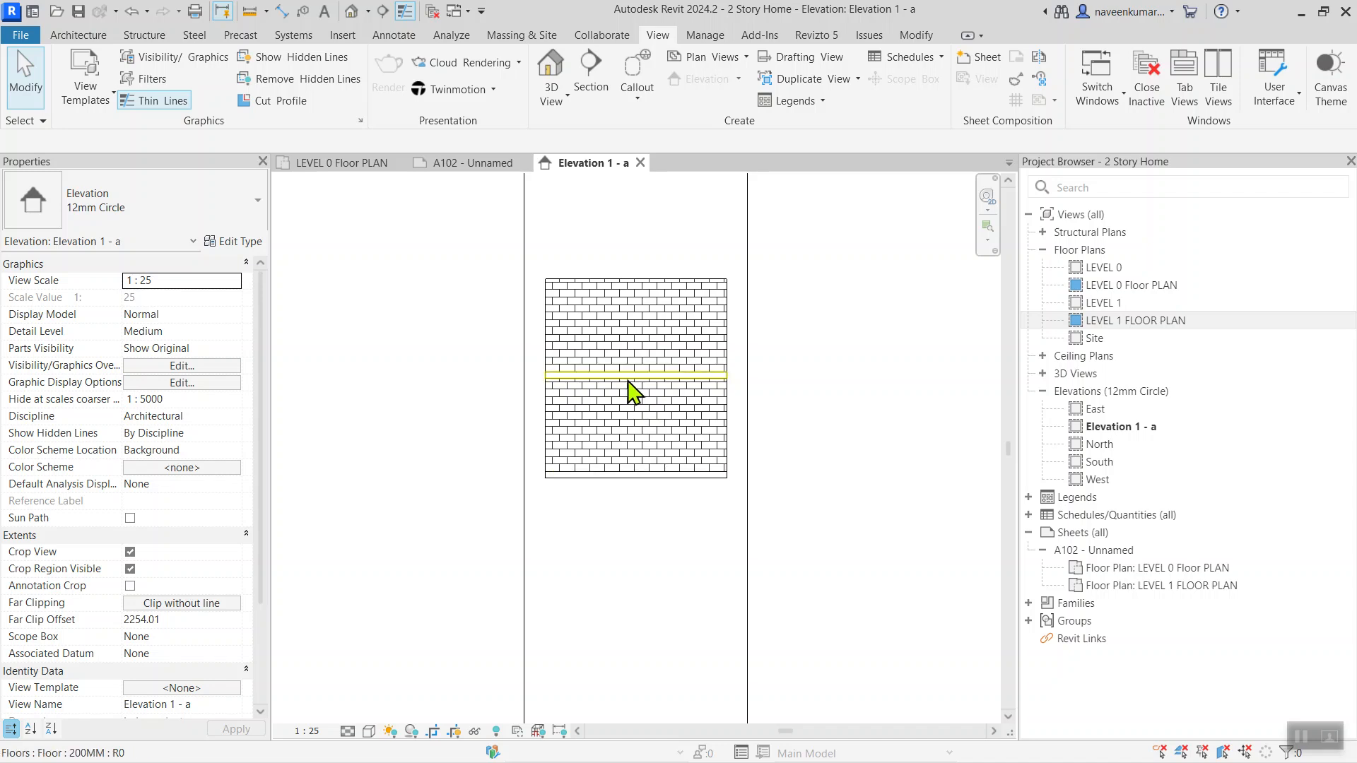
- Display the Elevation 1 - a view in the Shaded visual style and close the view
{"action": "key", "text": "s"}
{"action": "key", "text": "d"}
{"action": "scroll", "coordinate": [639, 406], "scroll_direction": "up", "scroll_amount": 2}
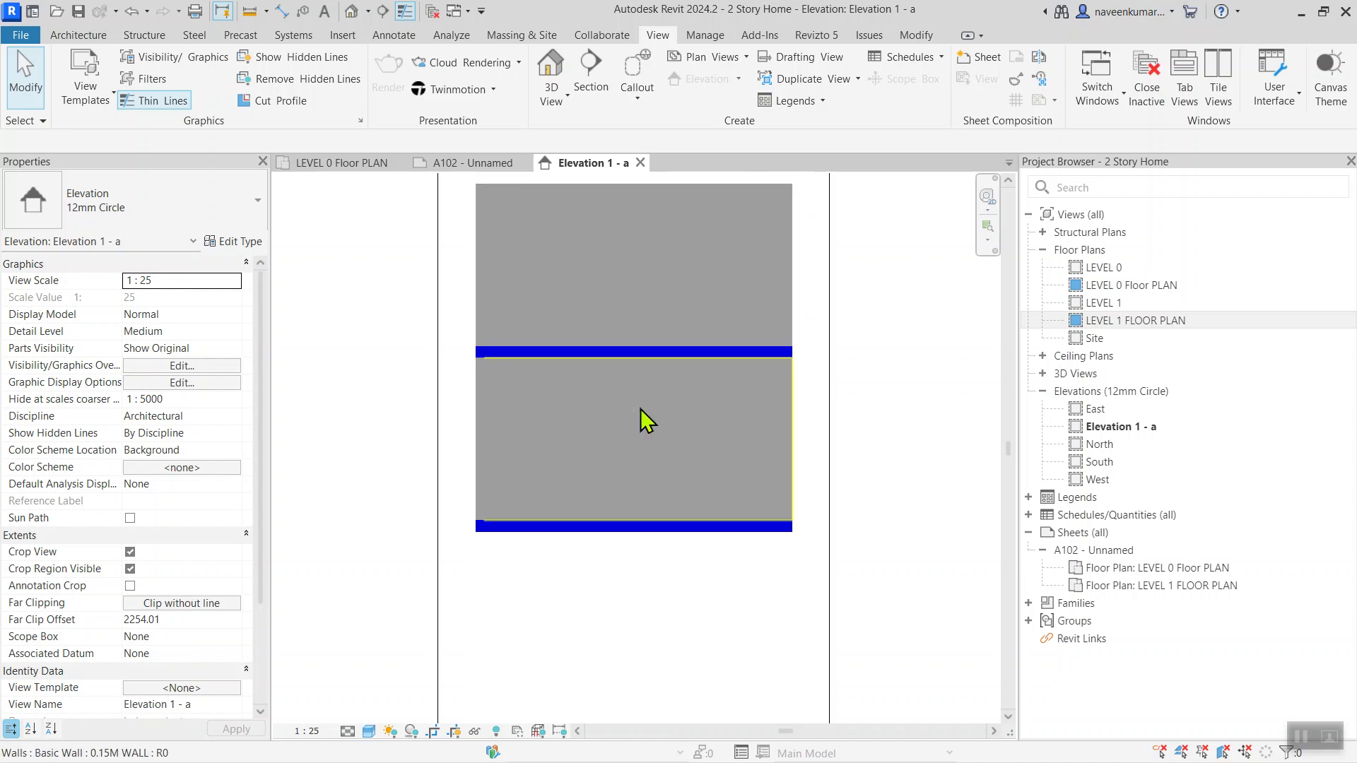
{"action": "left_click", "coordinate": [641, 163]}
- Move the elevation marker from the right side of the LEVEL 0 plan to just below the entrance door
{"action": "scroll", "coordinate": [752, 321], "scroll_direction": "down", "scroll_amount": 5}
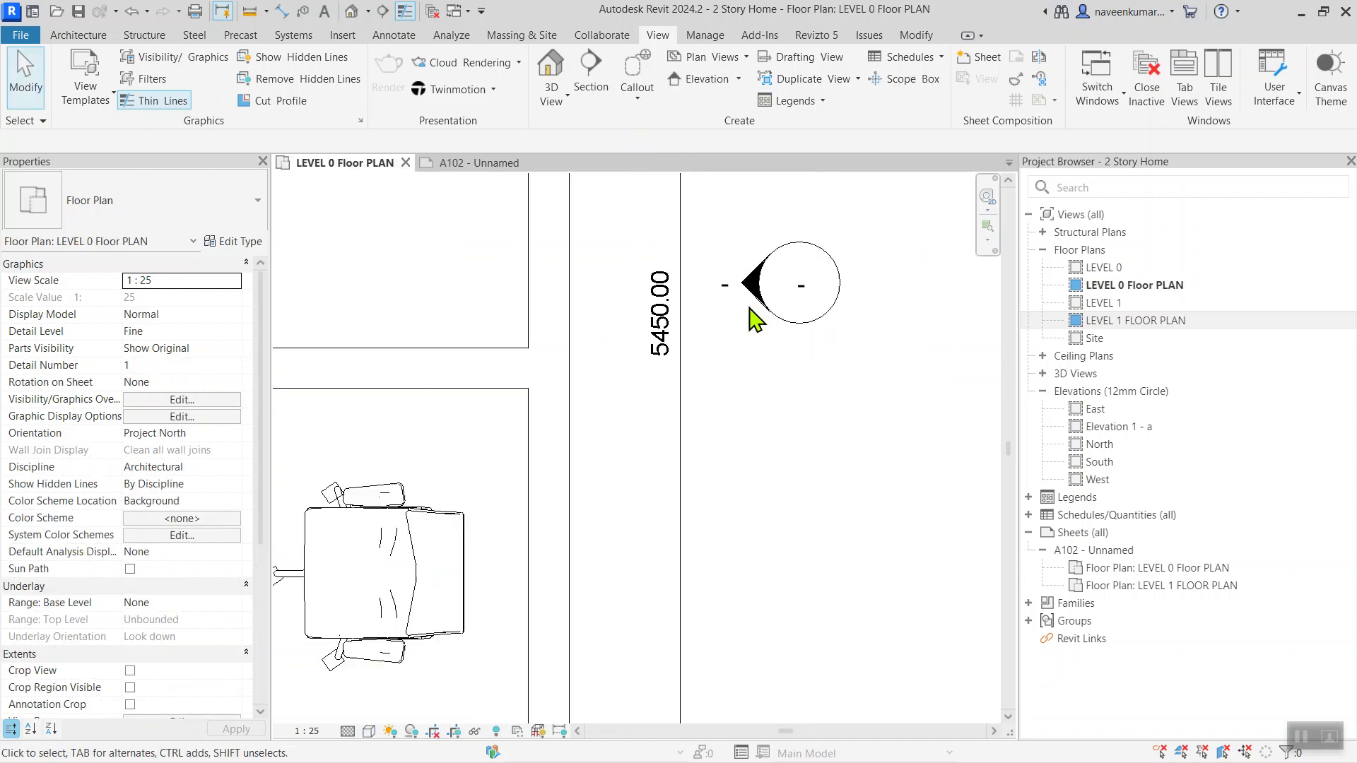
{"action": "middle_click_drag", "start_coordinate": [639, 401], "coordinate": [719, 434]}
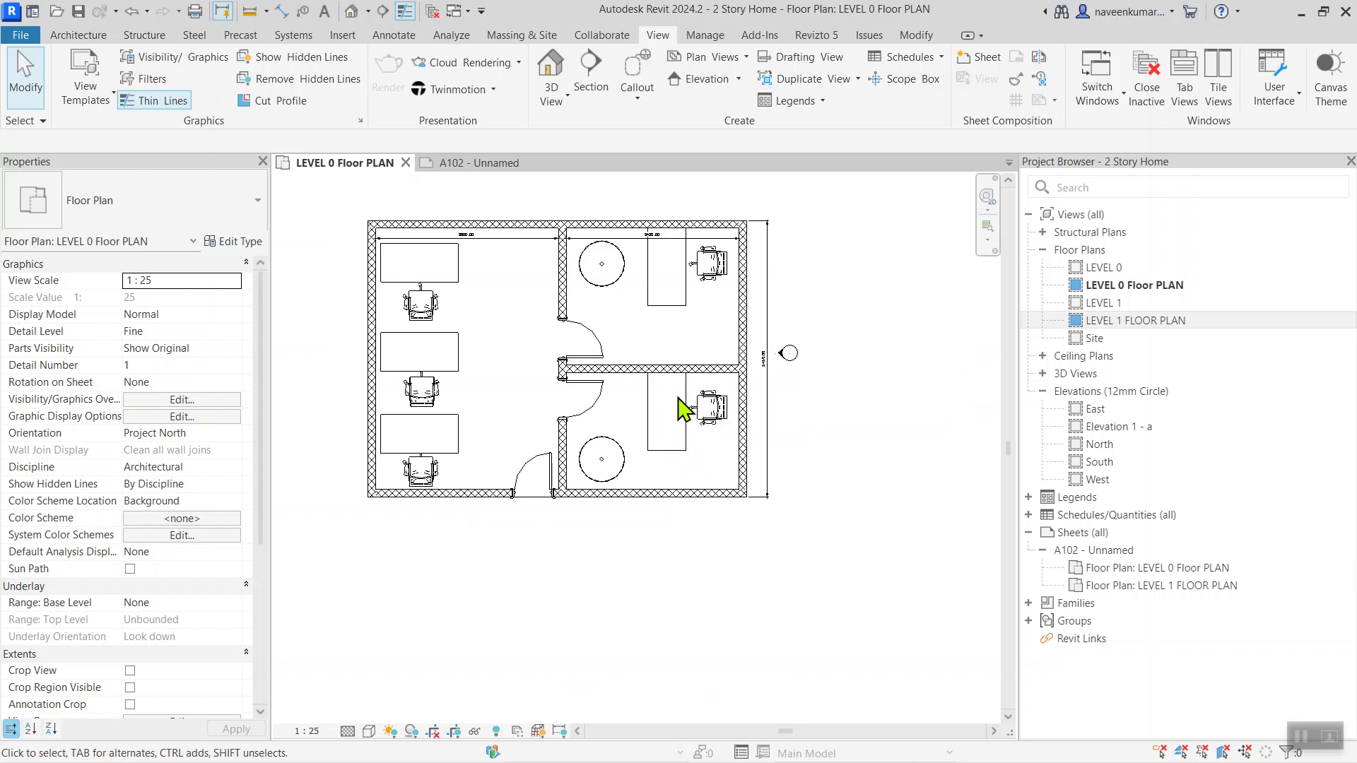
{"action": "left_click", "coordinate": [789, 353]}
{"action": "scroll", "coordinate": [790, 353], "scroll_direction": "up", "scroll_amount": 3}
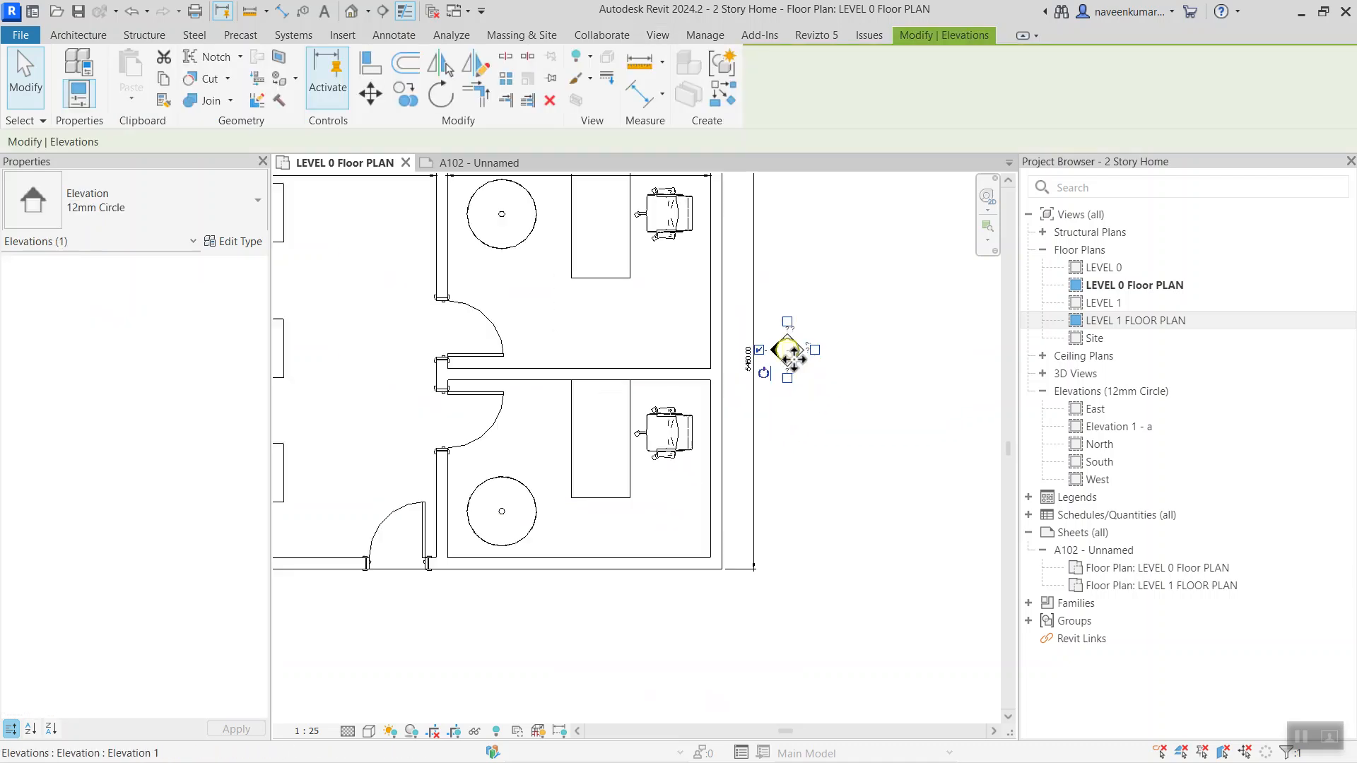
{"action": "left_click", "coordinate": [788, 350]}
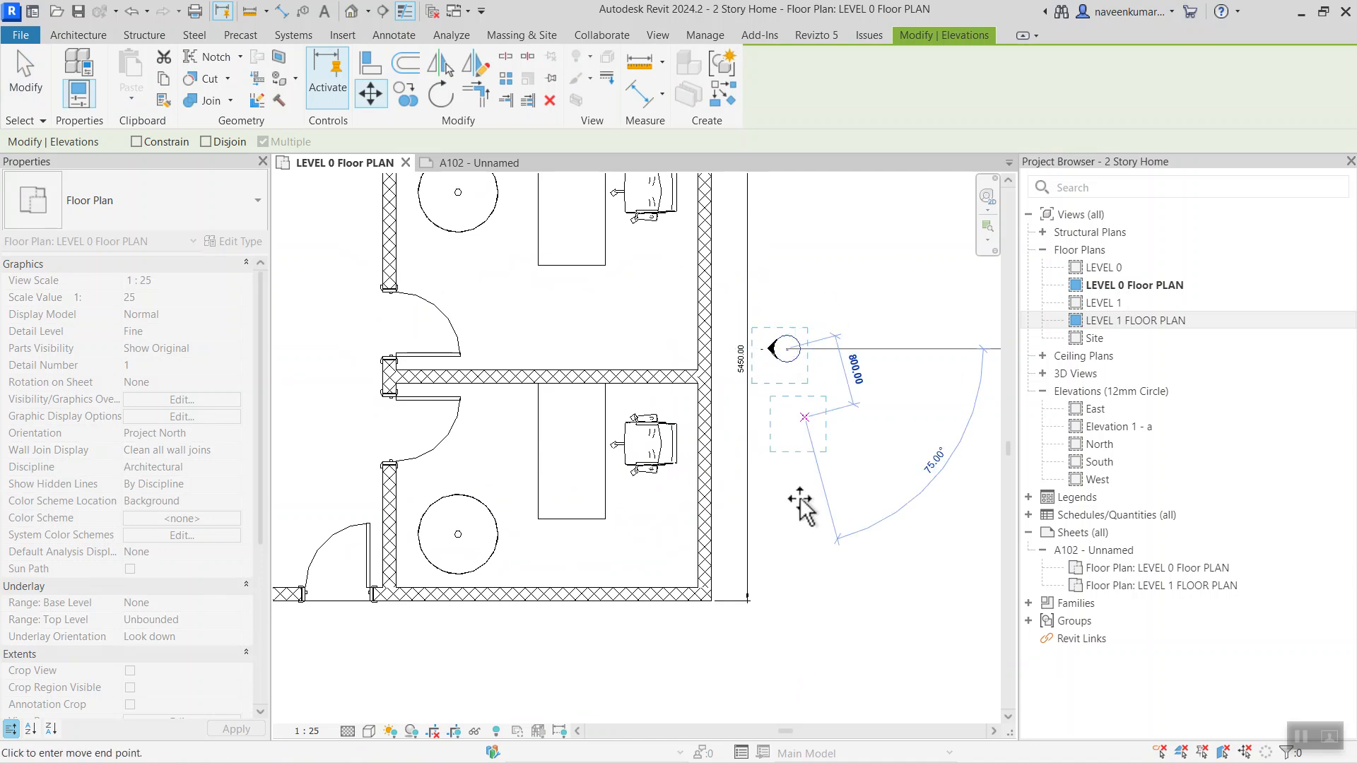
{"action": "scroll", "coordinate": [428, 630], "scroll_direction": "down", "scroll_amount": 3}
{"action": "mouse_move", "coordinate": [456, 641]}
{"action": "middle_mouse_down"}
{"action": "mouse_move", "coordinate": [556, 625]}
{"action": "mouse_move", "coordinate": [569, 544]}
{"action": "middle_mouse_up"}
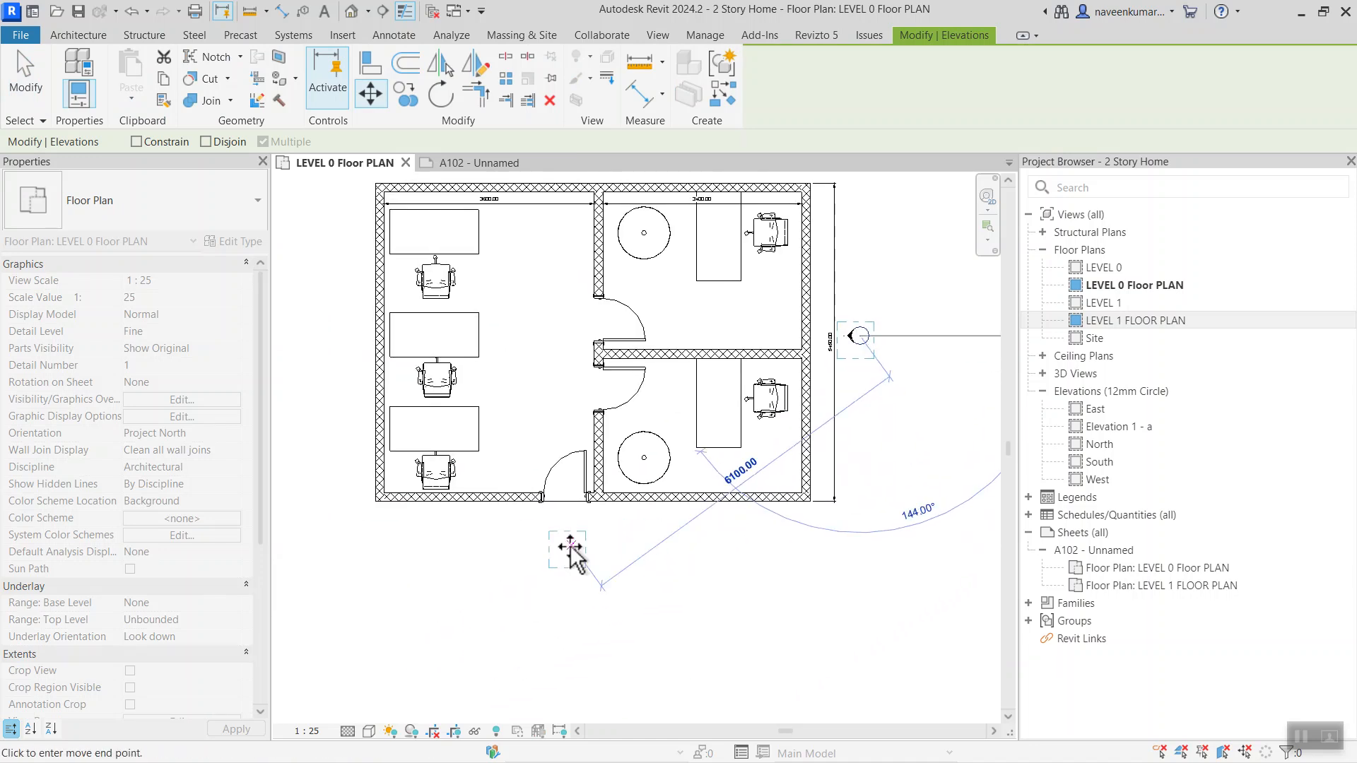
{"action": "left_click", "coordinate": [571, 557]}
- Delete the left-facing elevation marker below the entrance door together with its view
{"action": "scroll", "coordinate": [612, 548], "scroll_direction": "up", "scroll_amount": 4}
{"action": "left_click", "coordinate": [614, 546]}
{"action": "scroll", "coordinate": [553, 583], "scroll_direction": "up", "scroll_amount": 2}
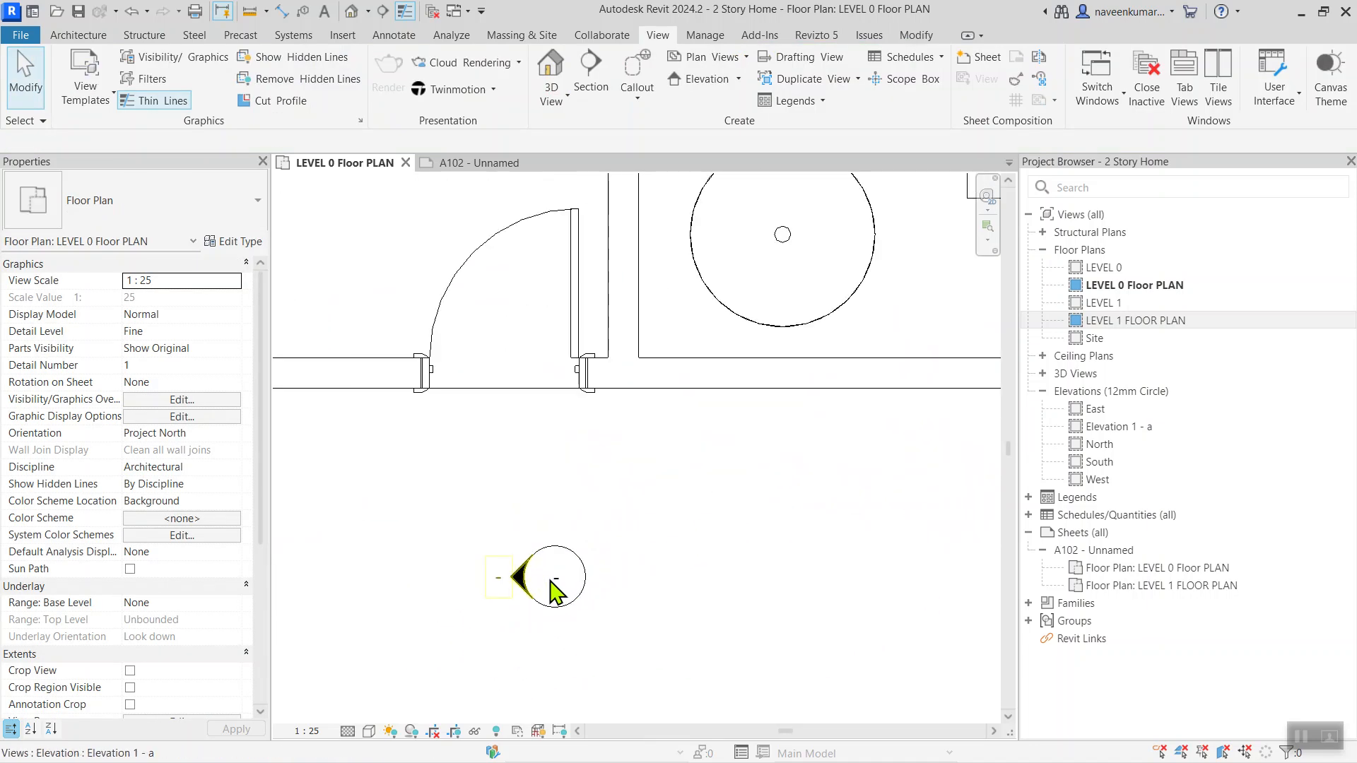
{"action": "left_click", "coordinate": [546, 571]}
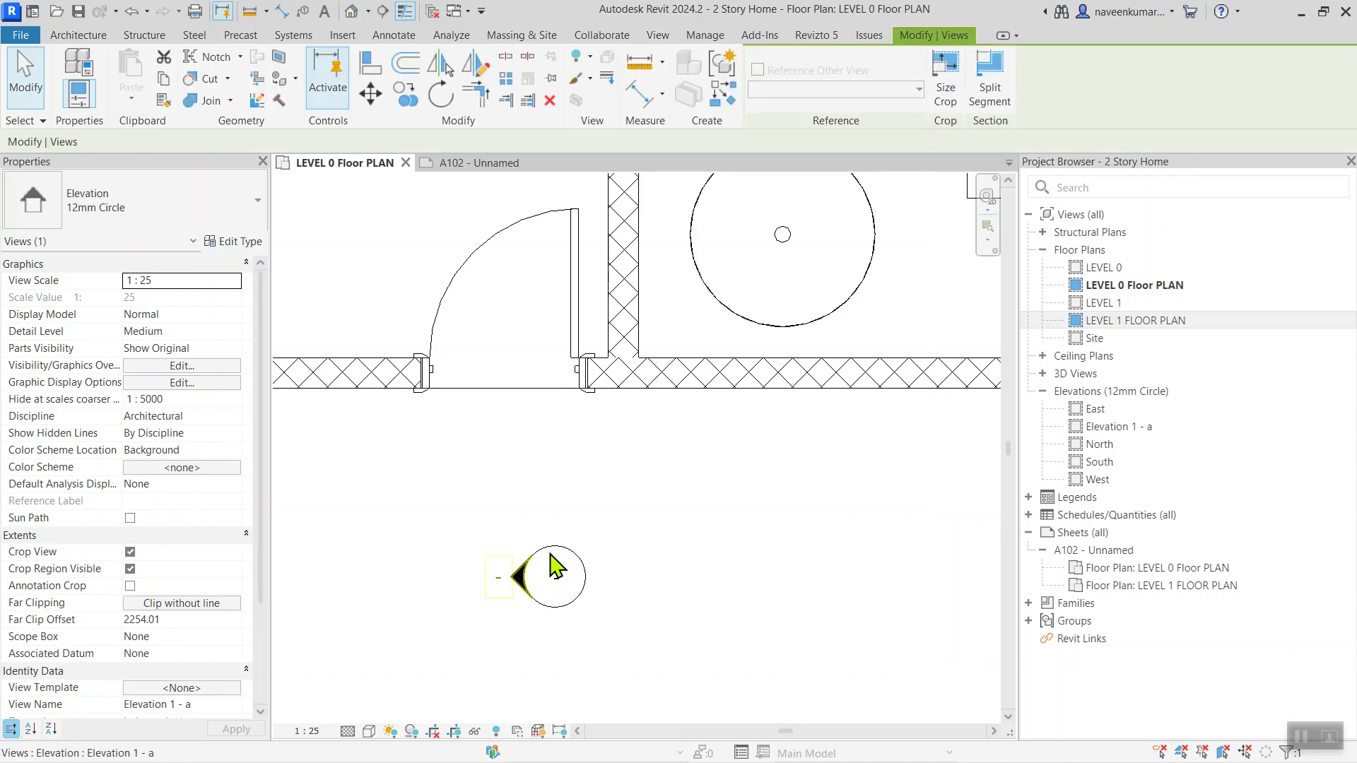
{"action": "key", "text": "Escape"}
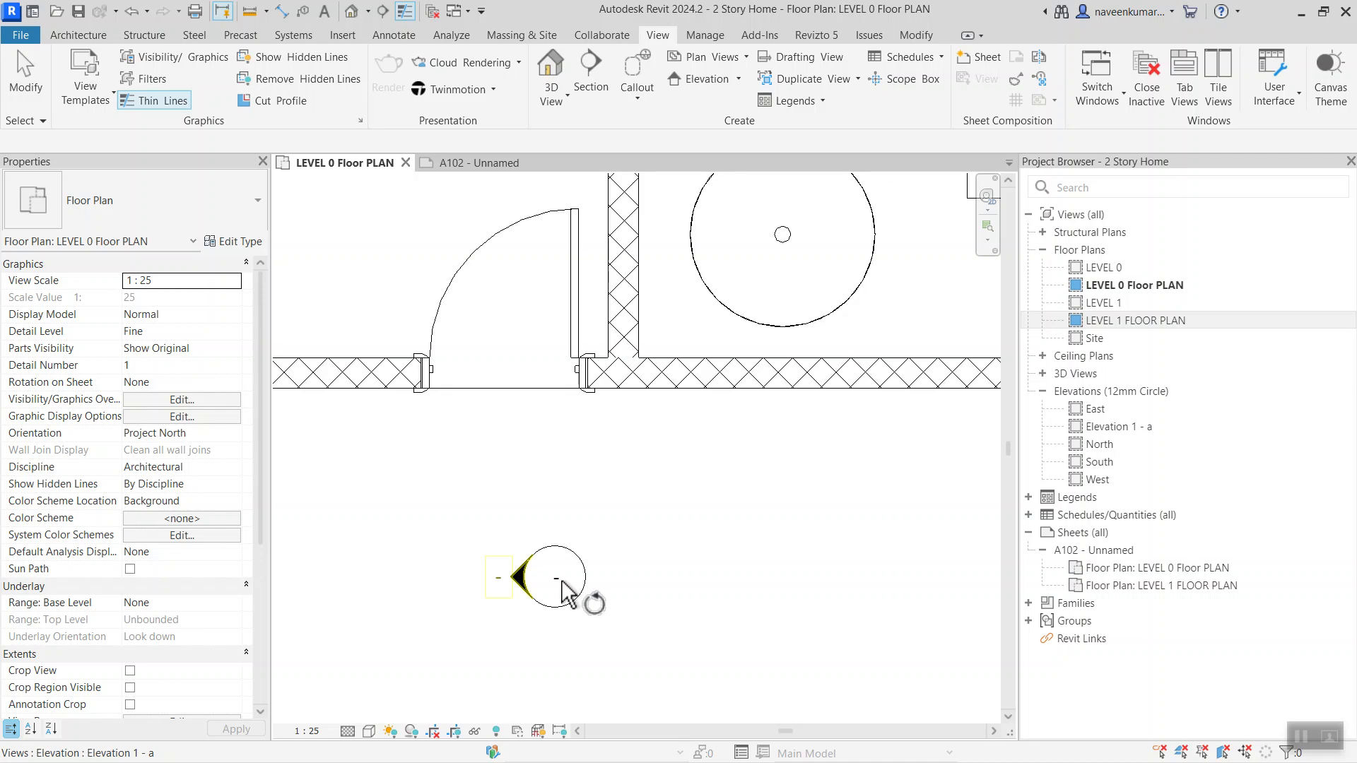
{"action": "left_click", "coordinate": [555, 579]}
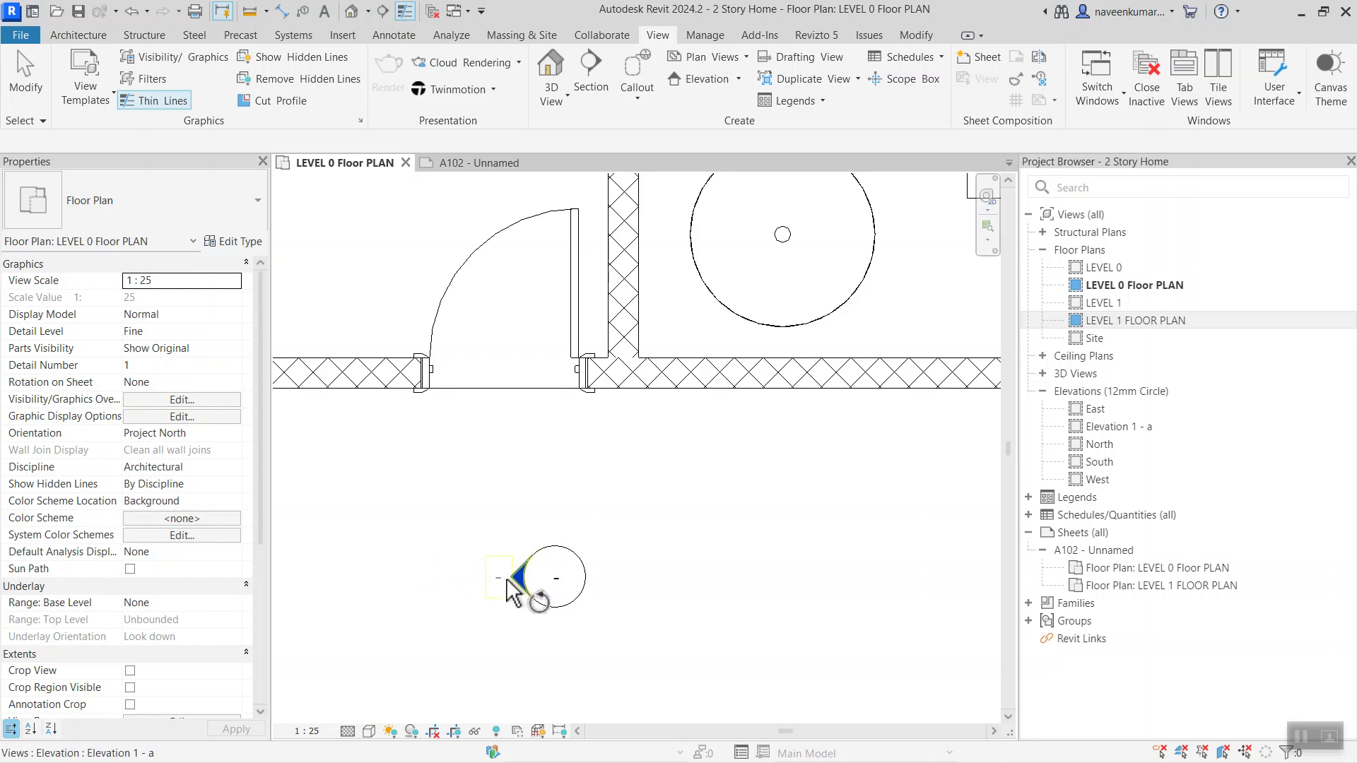
{"action": "left_click", "coordinate": [570, 566]}
{"action": "key", "text": "Delete"}
{"action": "left_click", "coordinate": [727, 449]}
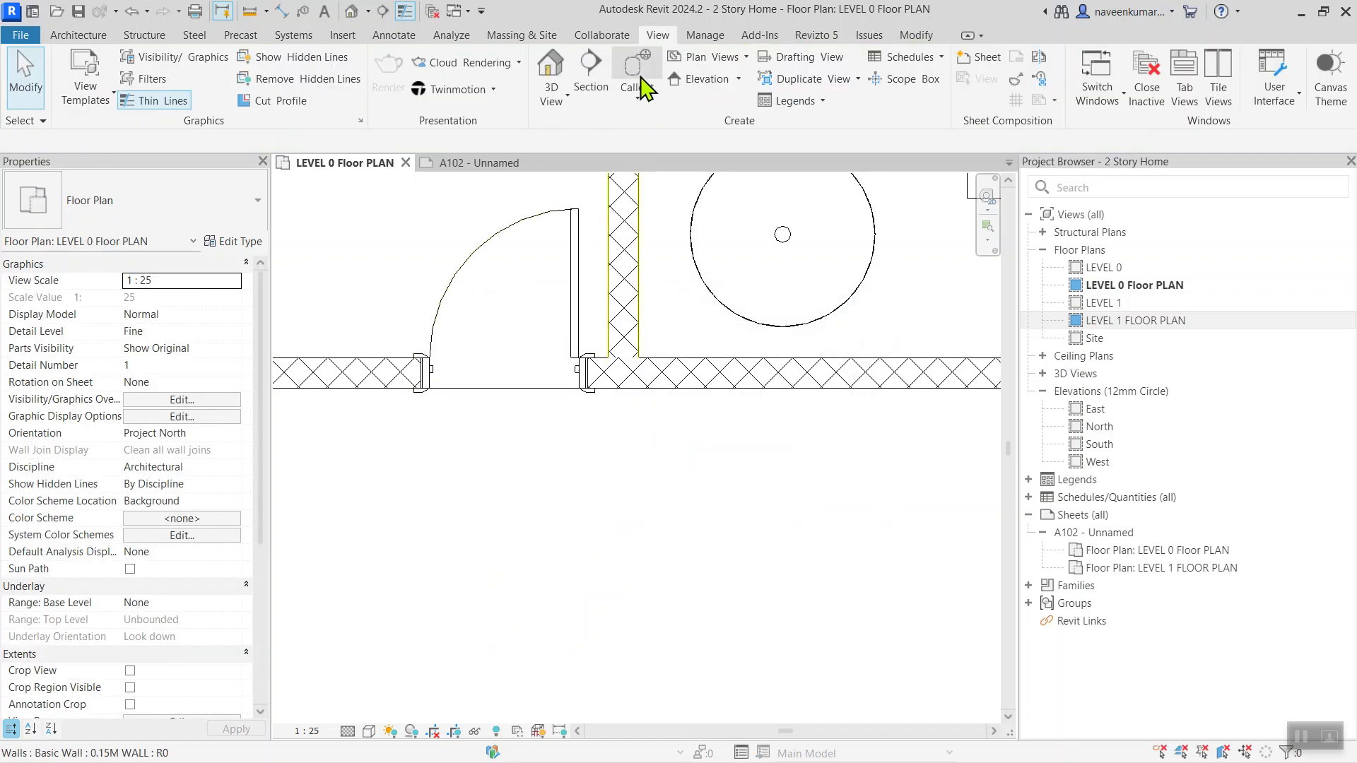
- Place a new 12mm Circle elevation marker just below the entrance door of the LEVEL 0 plan, facing the building
{"action": "left_click", "coordinate": [712, 90]}
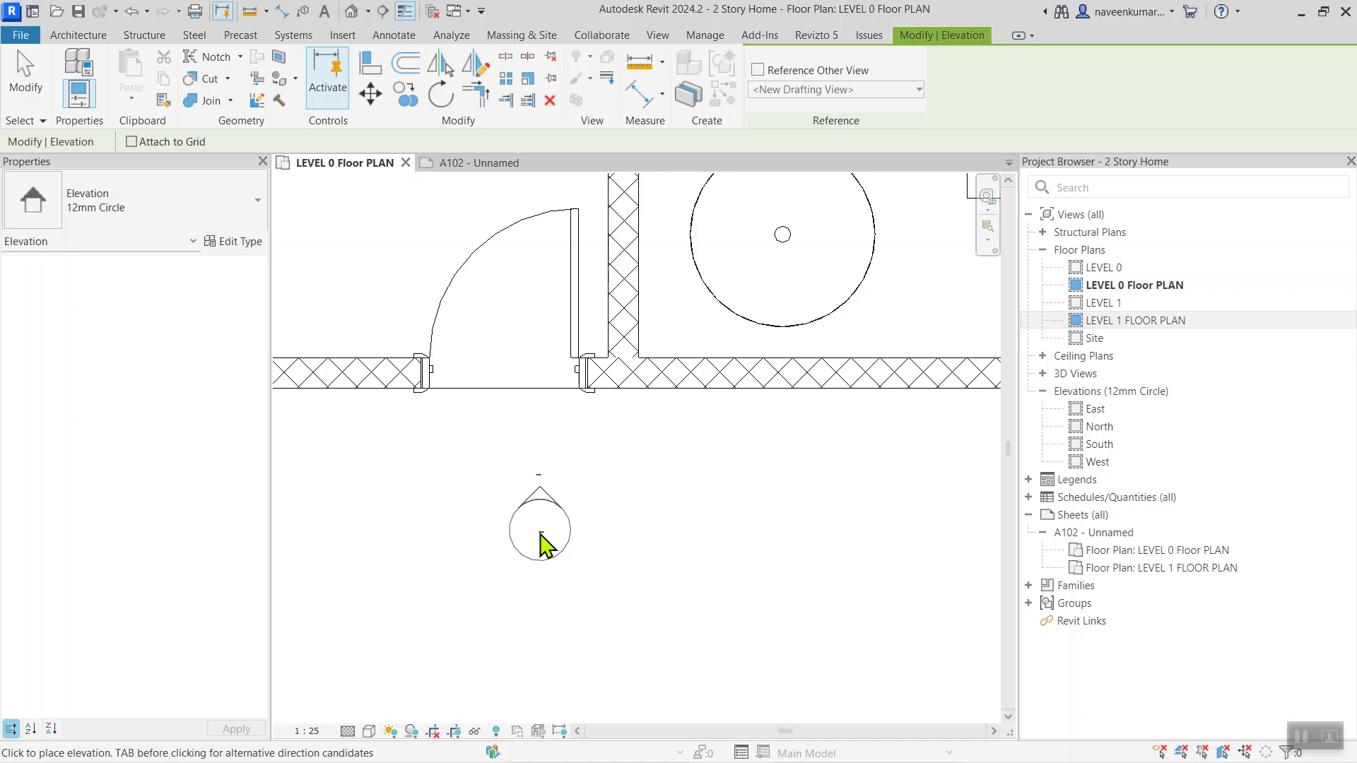
{"action": "left_click", "coordinate": [534, 516]}
{"action": "scroll", "coordinate": [536, 529], "scroll_direction": "down", "scroll_amount": 2}
{"action": "key", "text": "Escape"}
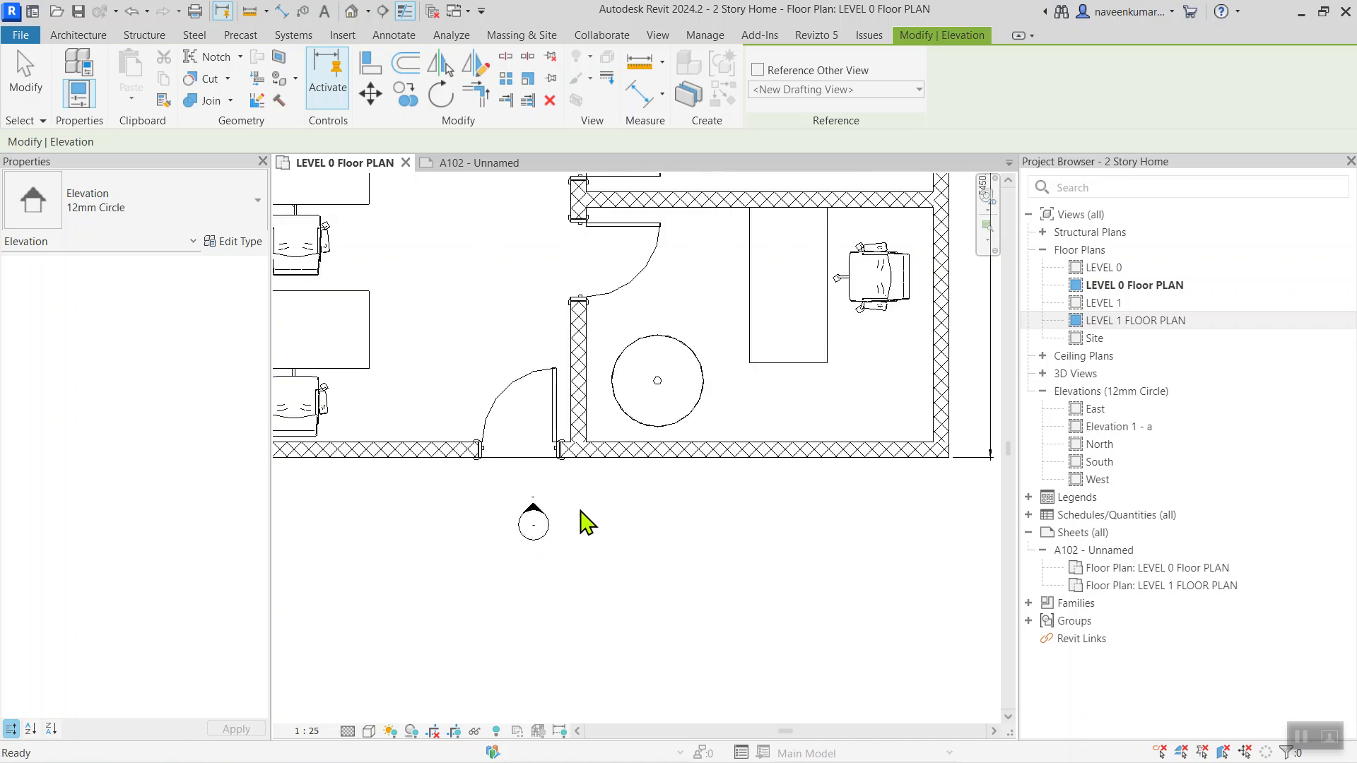
- Open the new Elevation 1 - a view from its marker and examine the front wall, doors and levels
{"action": "scroll", "coordinate": [531, 511], "scroll_direction": "up", "scroll_amount": 2}
{"action": "double_click", "coordinate": [530, 514]}
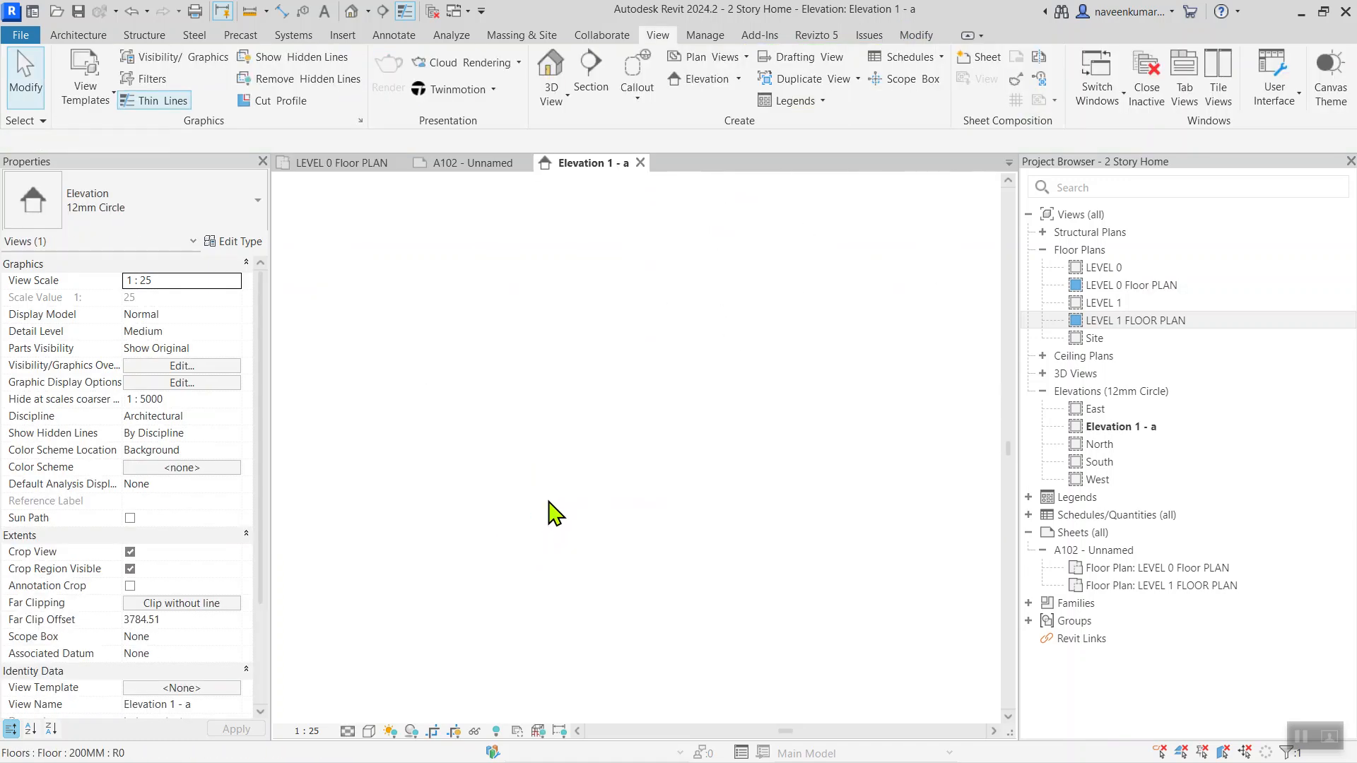
{"action": "scroll", "coordinate": [588, 500], "scroll_direction": "up", "scroll_amount": 3}
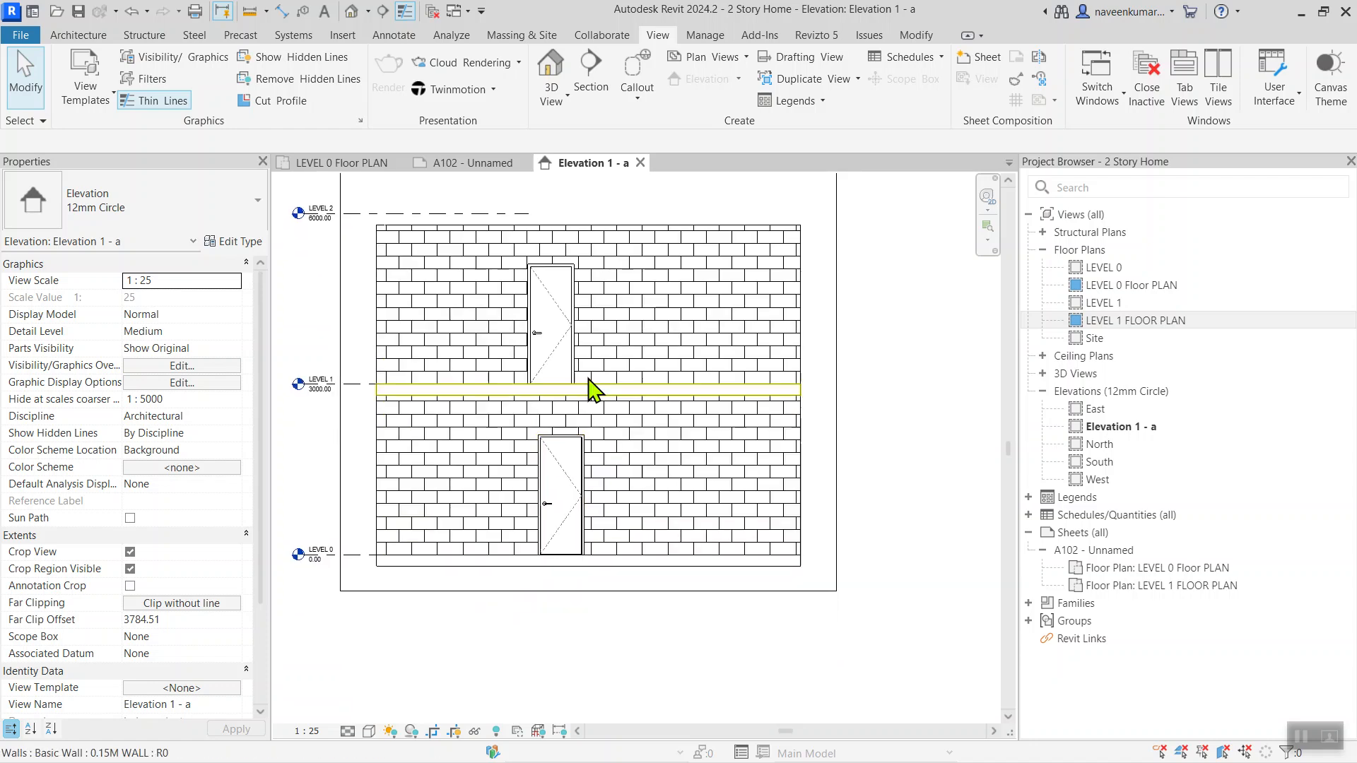
{"action": "scroll", "coordinate": [566, 500], "scroll_direction": "up", "scroll_amount": 2}
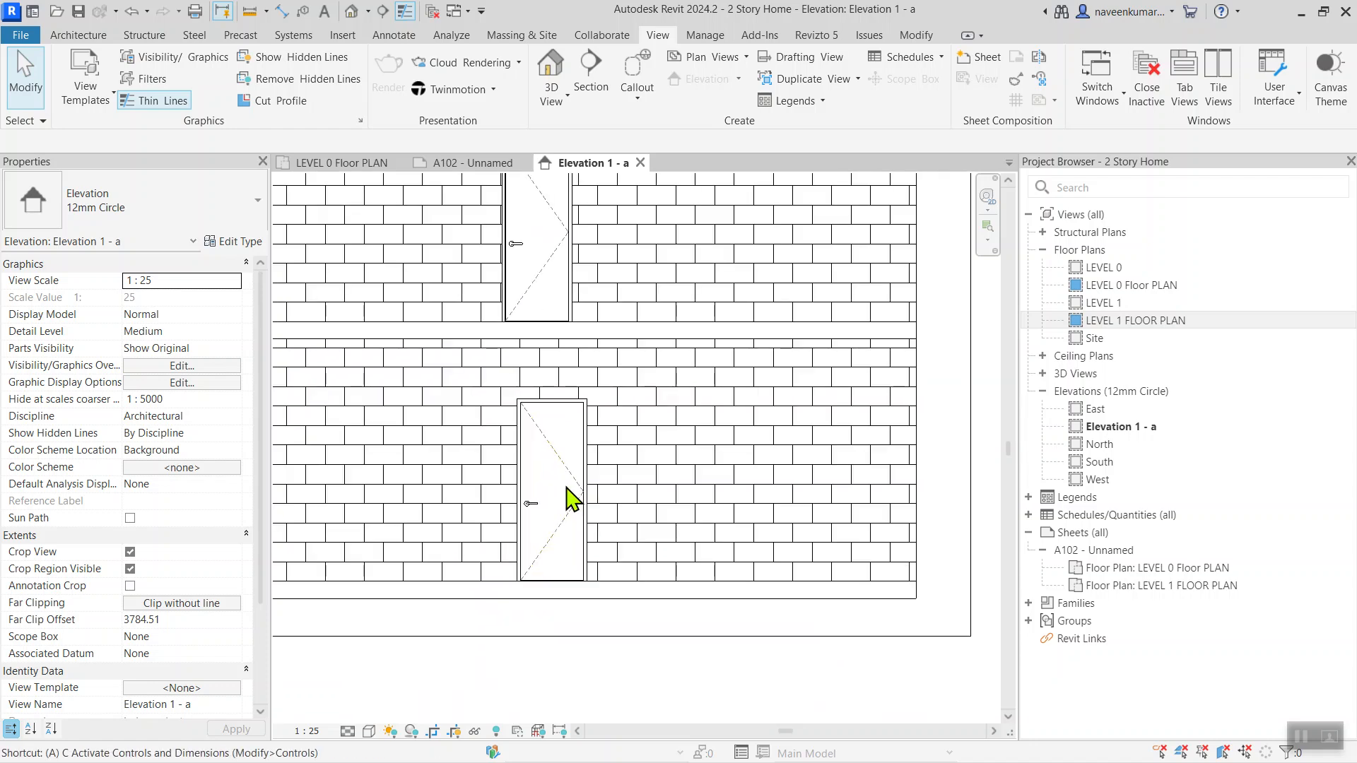
{"action": "key", "text": "l"}
{"action": "scroll", "coordinate": [576, 472], "scroll_direction": "down", "scroll_amount": 4}
{"action": "key", "text": "Escape"}
{"action": "scroll", "coordinate": [588, 401], "scroll_direction": "up", "scroll_amount": 3}
{"action": "scroll", "coordinate": [576, 387], "scroll_direction": "down", "scroll_amount": 1}
{"action": "scroll", "coordinate": [608, 311], "scroll_direction": "down", "scroll_amount": 3}
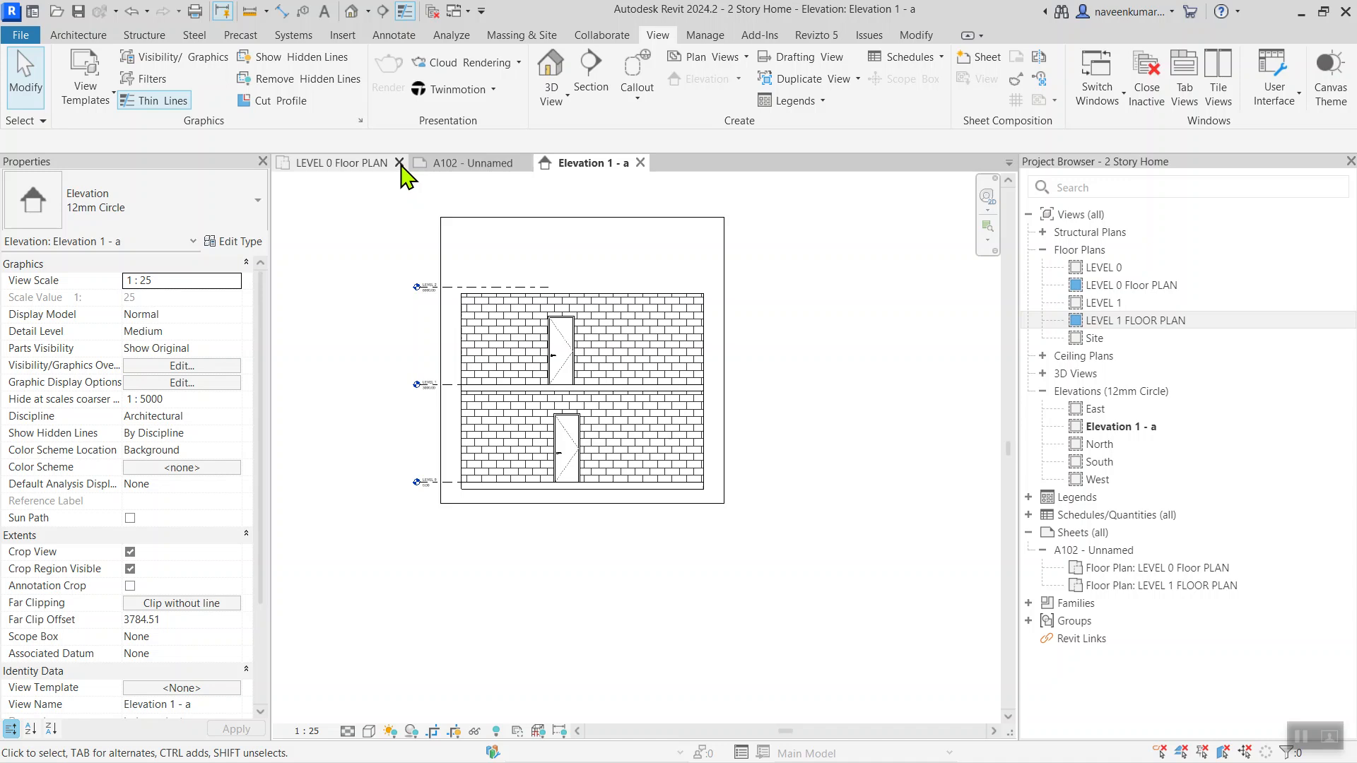
- Switch to sheet A102 and delete the East elevation marker beside the LEVEL 0 plan in the activated view
{"action": "left_click", "coordinate": [438, 165]}
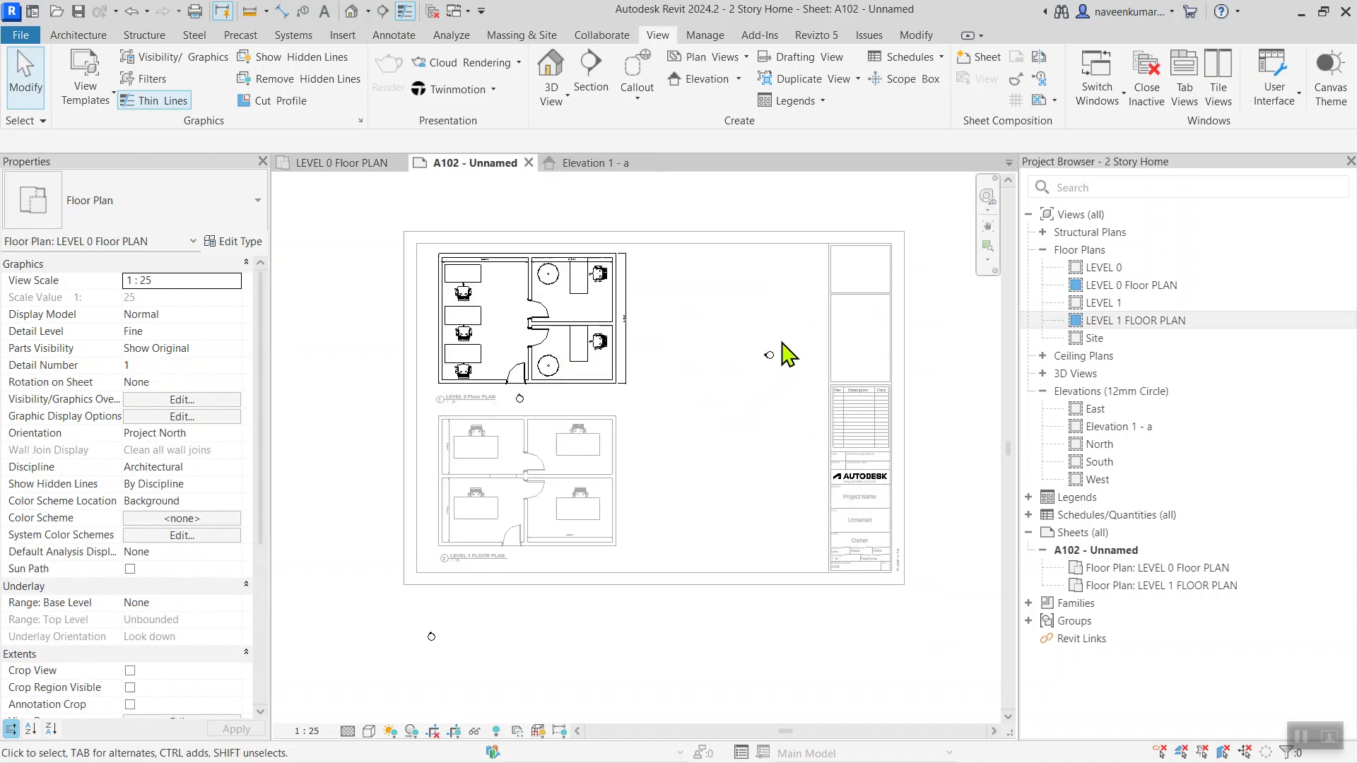
{"action": "scroll", "coordinate": [783, 347], "scroll_direction": "up", "scroll_amount": 2}
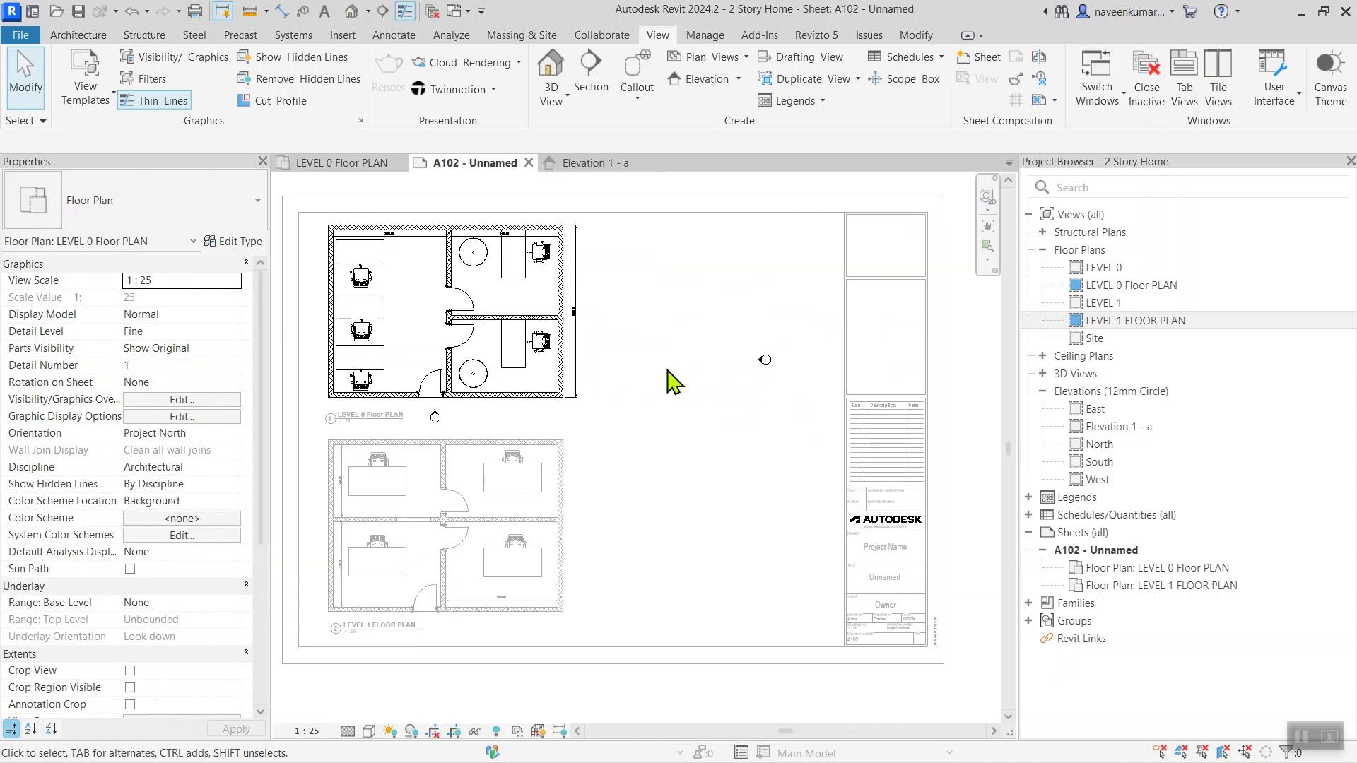
{"action": "scroll", "coordinate": [727, 372], "scroll_direction": "up", "scroll_amount": 5}
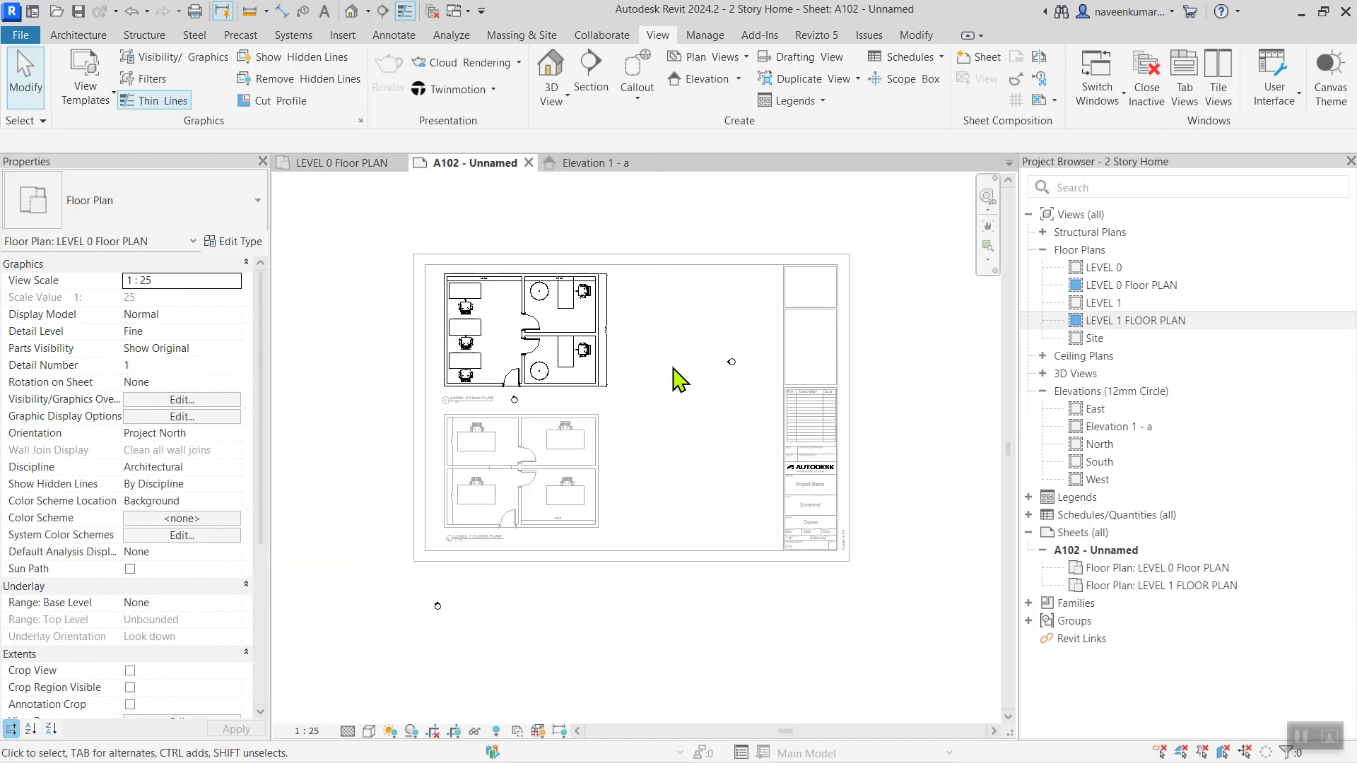
{"action": "left_click", "coordinate": [775, 405]}
{"action": "scroll", "coordinate": [759, 385], "scroll_direction": "up", "scroll_amount": 3}
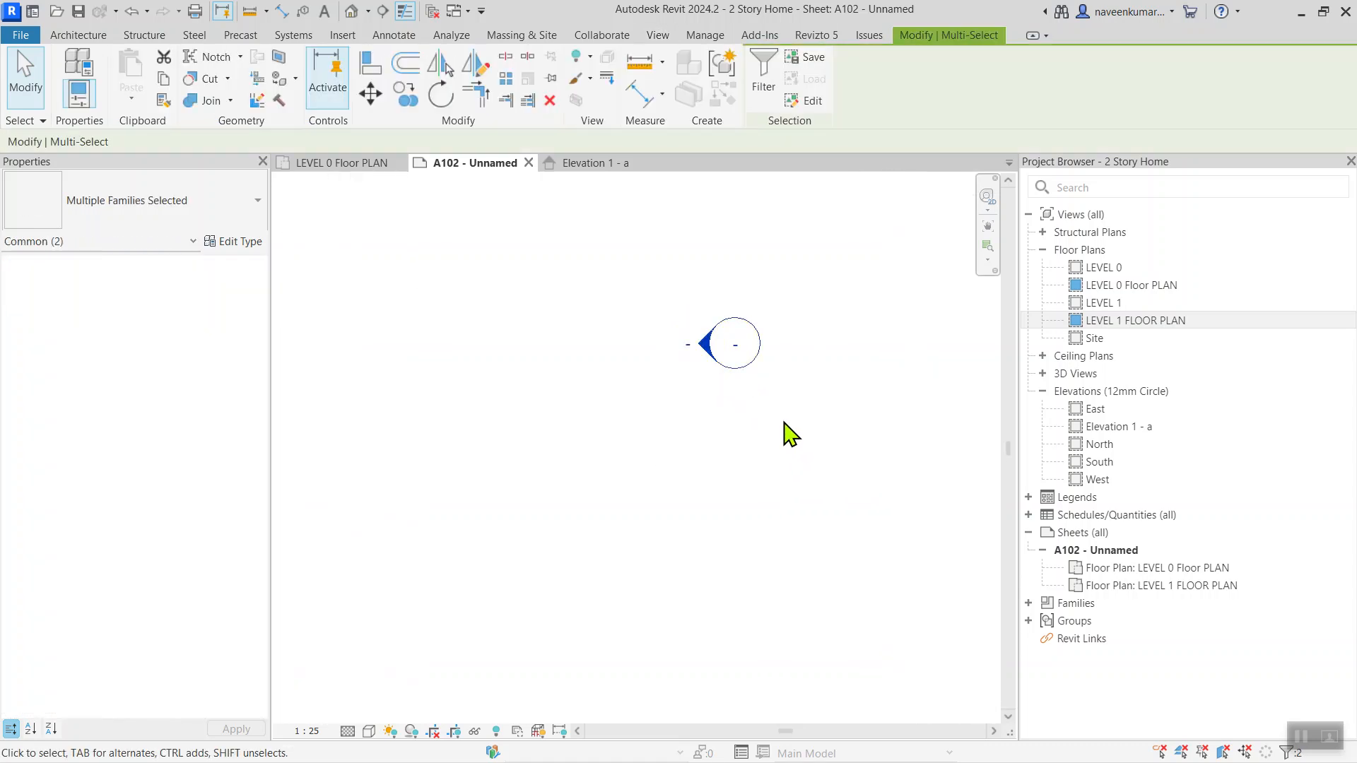
{"action": "key", "text": "Delete"}
{"action": "left_click", "coordinate": [741, 445]}
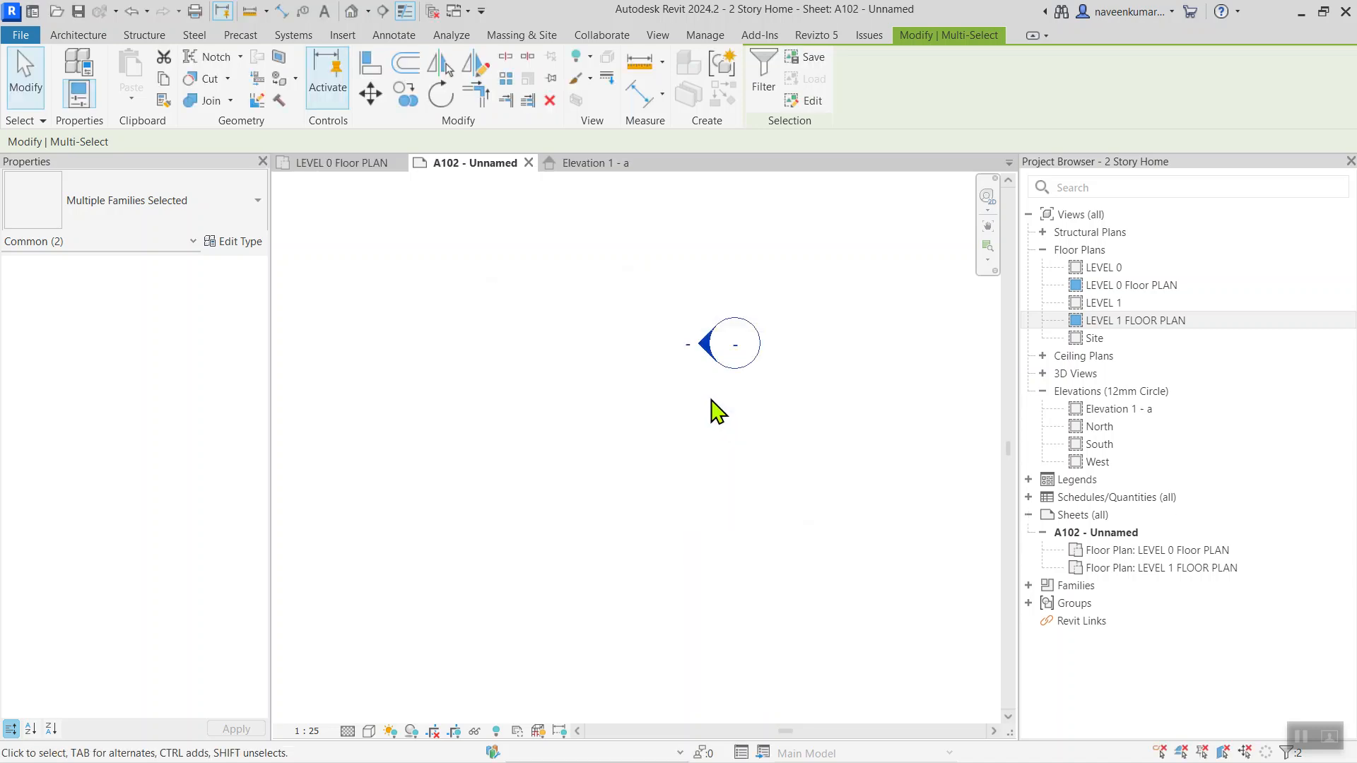
- Delete the South elevation marker below the plans together with its view
{"action": "scroll", "coordinate": [617, 441], "scroll_direction": "down", "scroll_amount": 5}
{"action": "middle_click_drag", "start_coordinate": [593, 486], "coordinate": [727, 376]}
{"action": "middle_click_drag", "start_coordinate": [672, 450], "coordinate": [794, 318]}
{"action": "scroll", "coordinate": [551, 551], "scroll_direction": "up", "scroll_amount": 2}
{"action": "left_click_drag", "start_coordinate": [438, 466], "coordinate": [596, 575]}
{"action": "key", "text": "Delete"}
{"action": "key", "text": "Return"}
- Delete the West and North elevation markers around the LEVEL 0 plan with their views, and leave the activated view
{"action": "scroll", "coordinate": [586, 487], "scroll_direction": "down", "scroll_amount": 5}
{"action": "middle_click_drag", "start_coordinate": [612, 524], "coordinate": [706, 638]}
{"action": "scroll", "coordinate": [454, 386], "scroll_direction": "up", "scroll_amount": 1}
{"action": "left_click_drag", "start_coordinate": [454, 385], "coordinate": [536, 524]}
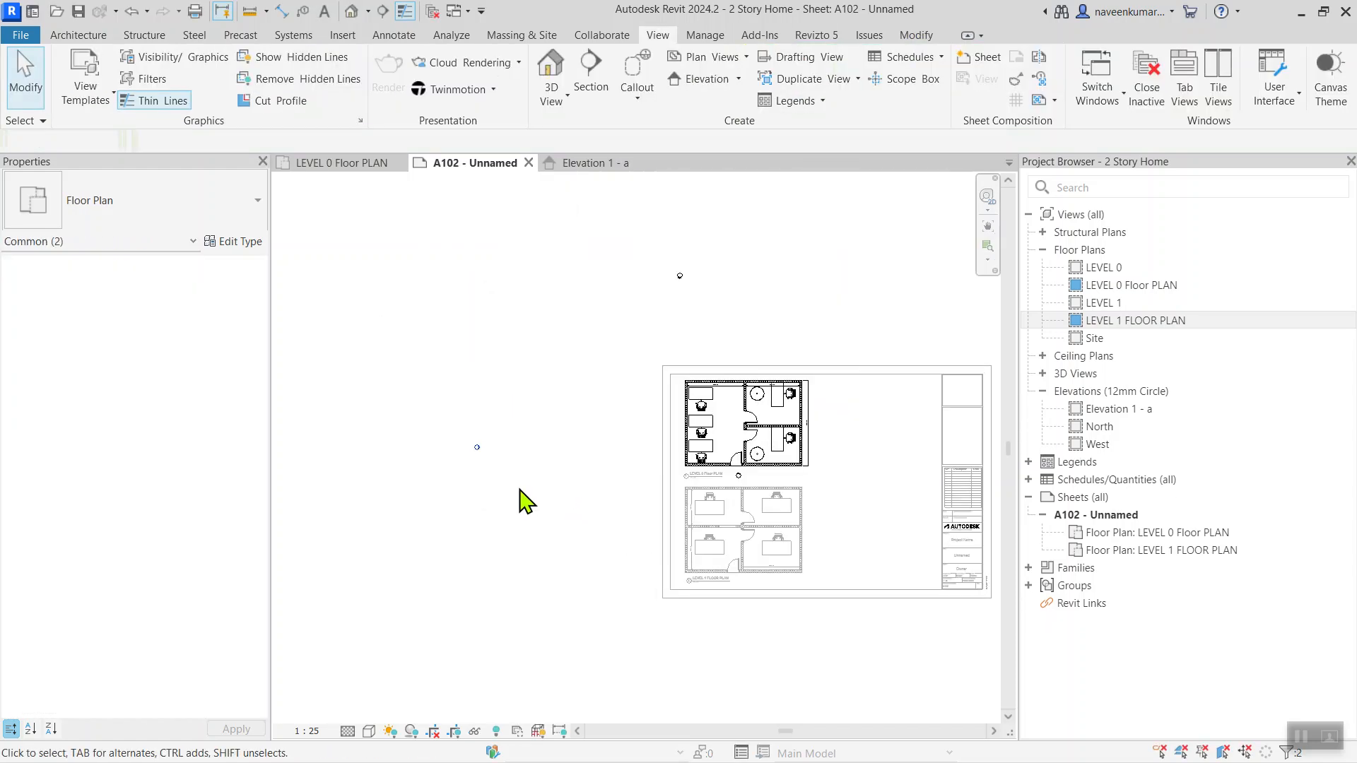
{"action": "key", "text": "Delete"}
{"action": "key", "text": "Escape"}
{"action": "left_click_drag", "start_coordinate": [600, 231], "coordinate": [771, 331]}
{"action": "key", "text": "Delete"}
{"action": "key", "text": "Return"}
{"action": "double_click", "coordinate": [728, 396]}
{"action": "scroll", "coordinate": [738, 470], "scroll_direction": "up", "scroll_amount": 10}
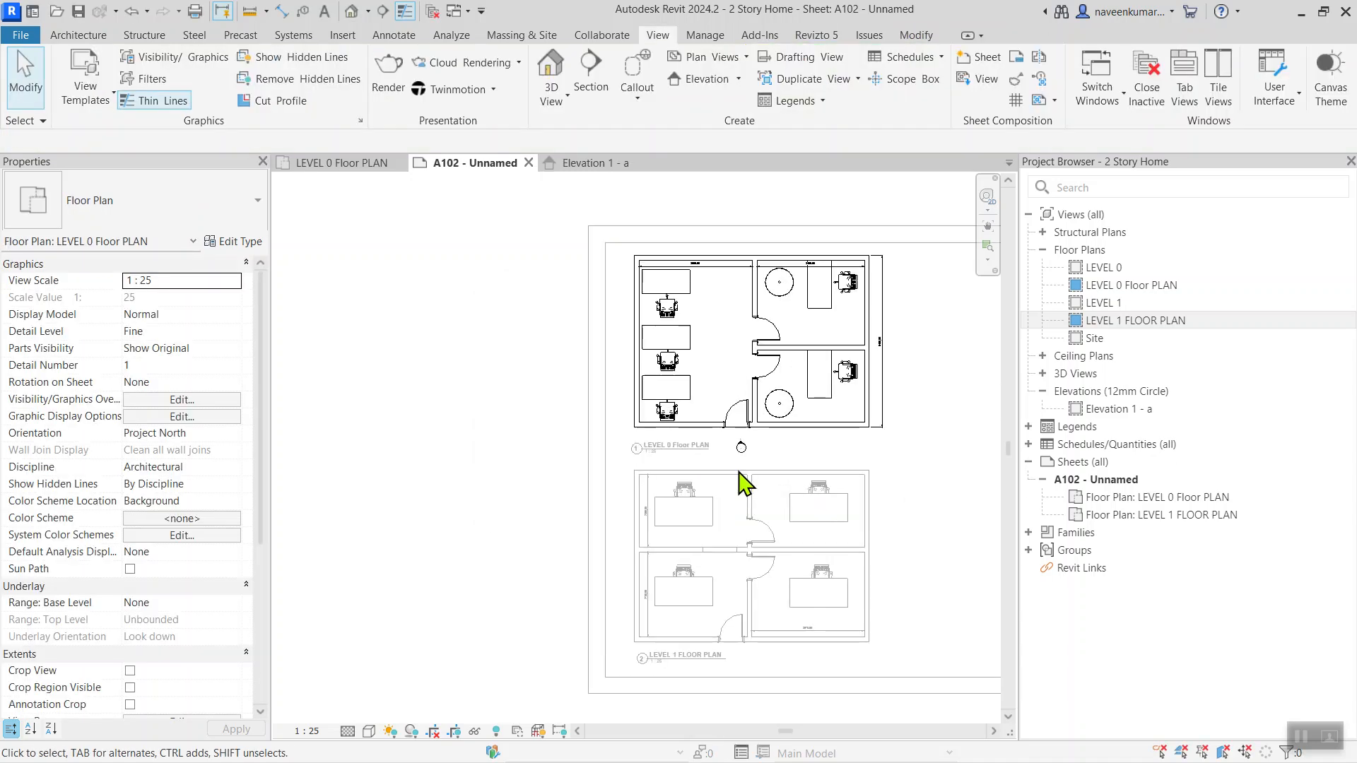
{"action": "scroll", "coordinate": [716, 452], "scroll_direction": "down", "scroll_amount": 10}
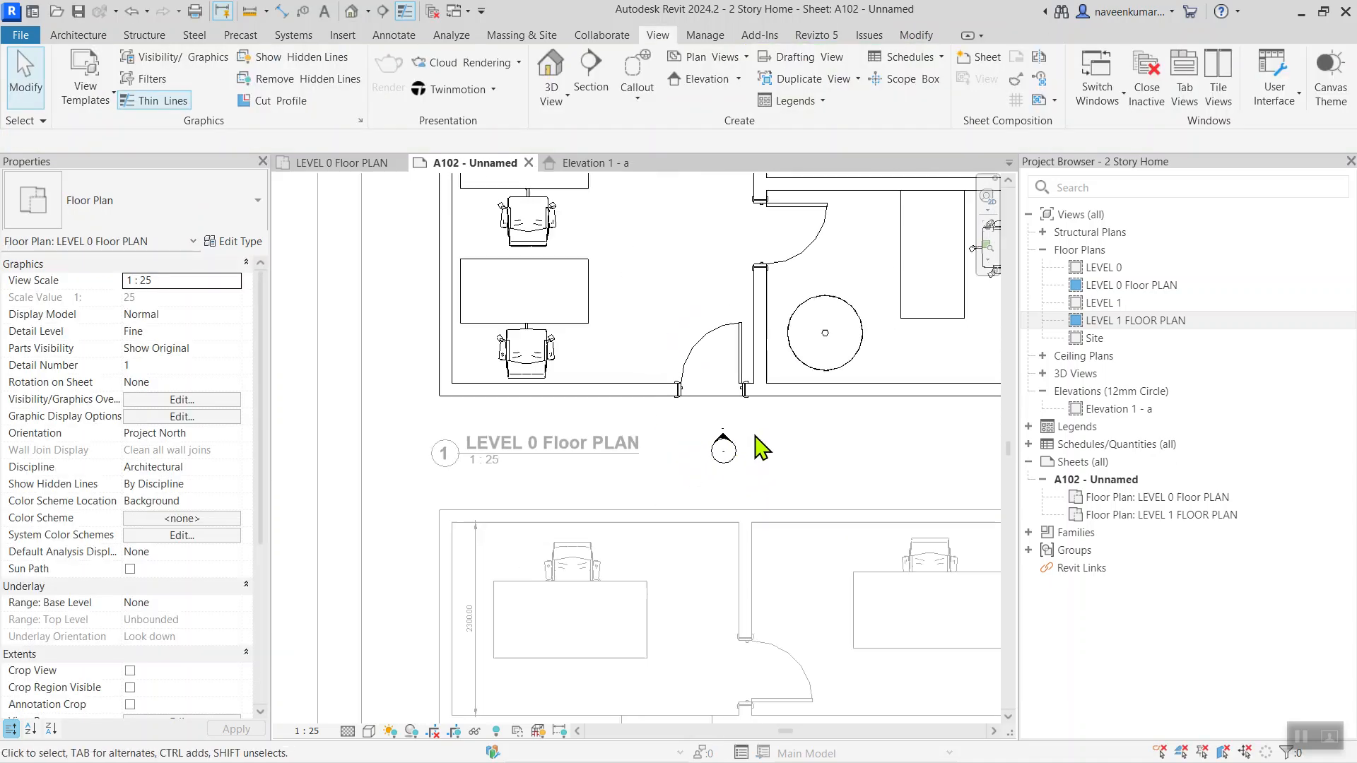
{"action": "scroll", "coordinate": [770, 385], "scroll_direction": "down", "scroll_amount": 5}
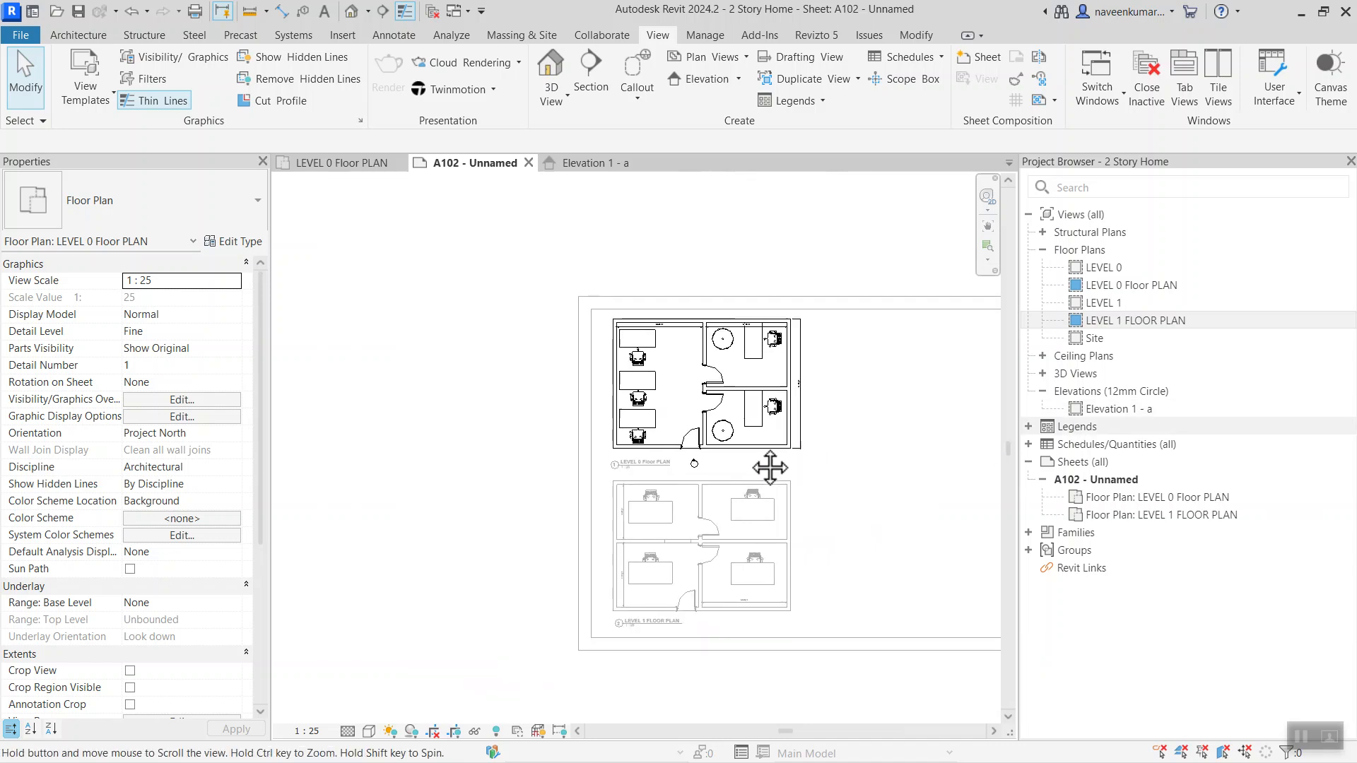
{"action": "double_click", "coordinate": [794, 424]}
- Place the Elevation 1 - a view on sheet A102 between the floor plans and the title block
{"action": "left_click", "coordinate": [1102, 410]}
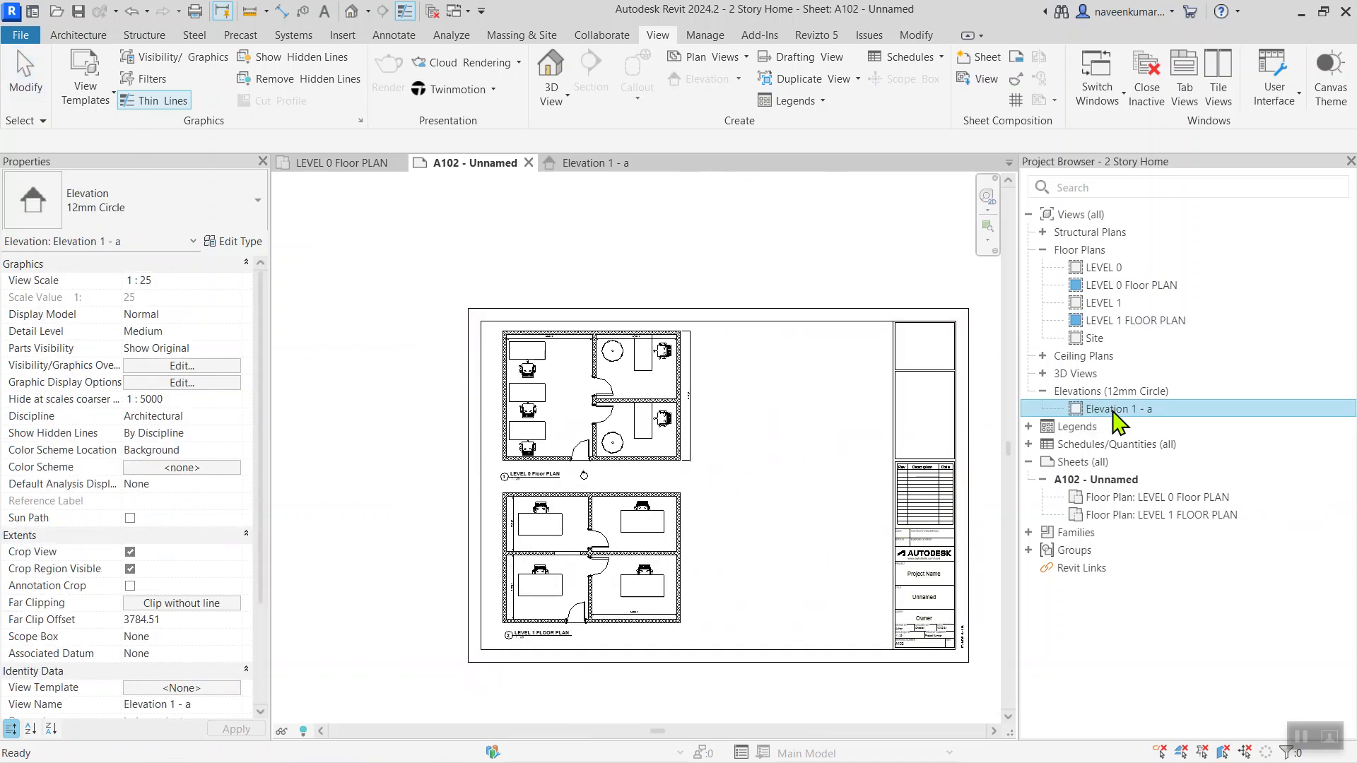
{"action": "scroll", "coordinate": [782, 450], "scroll_direction": "down", "scroll_amount": 1}
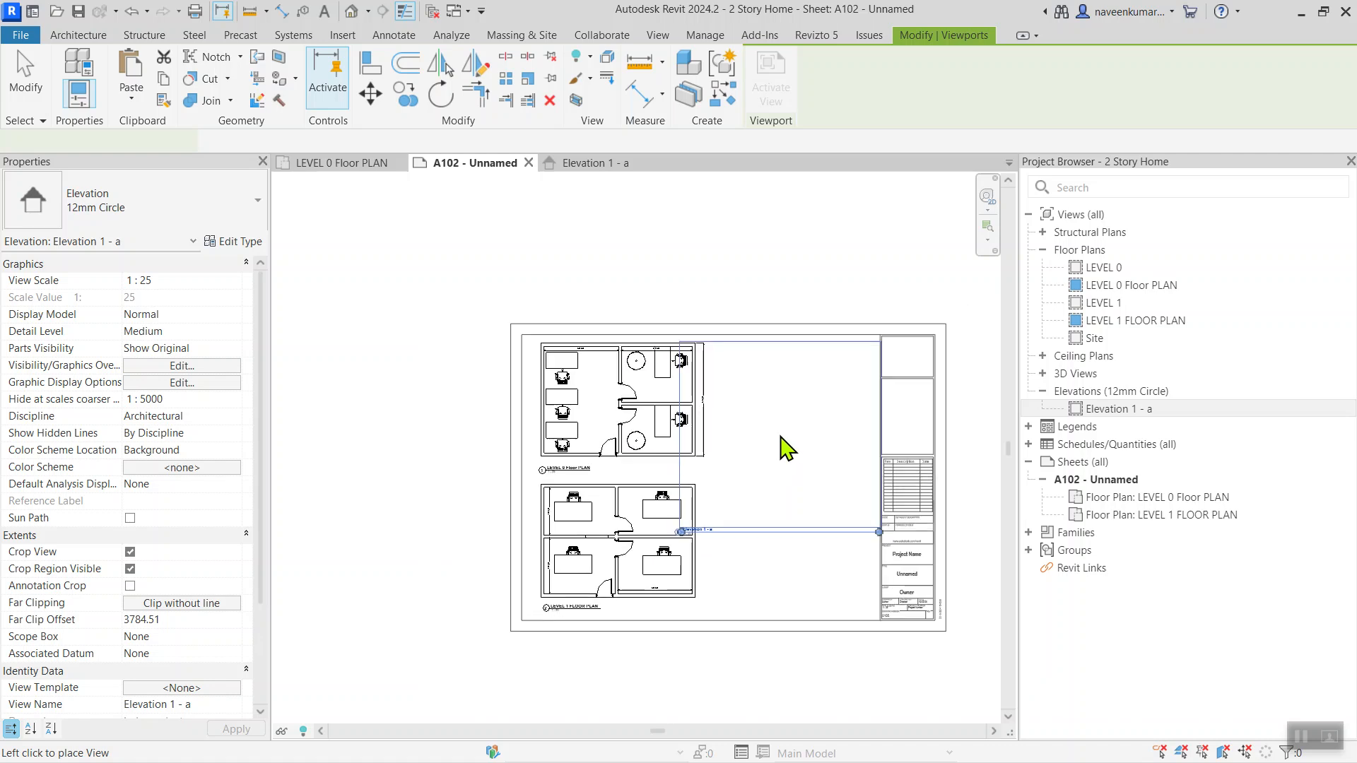
{"action": "left_click", "coordinate": [782, 448]}
- Activate the placed elevation view and set its scale to 1 : 50
{"action": "middle_click_drag", "start_coordinate": [782, 435], "coordinate": [730, 402]}
{"action": "double_click", "coordinate": [735, 395]}
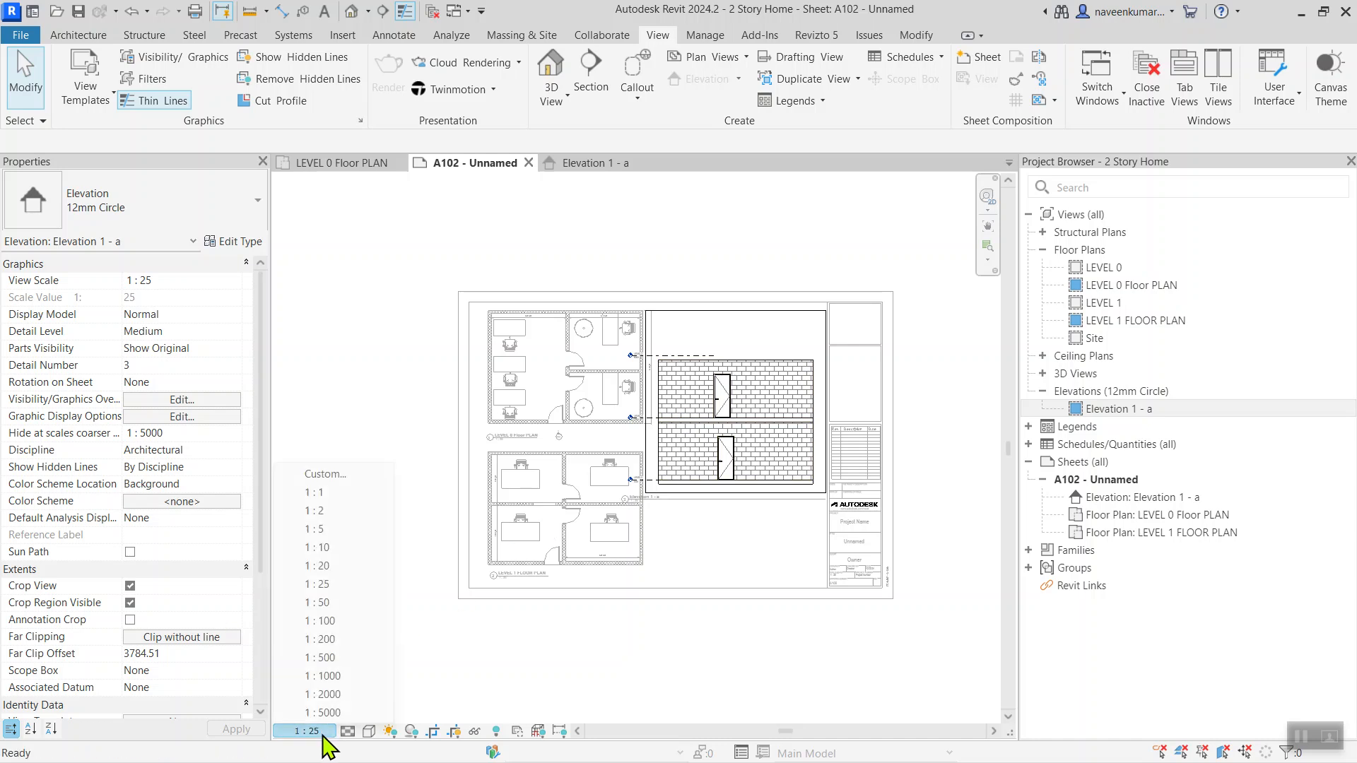
{"action": "left_click", "coordinate": [343, 604]}
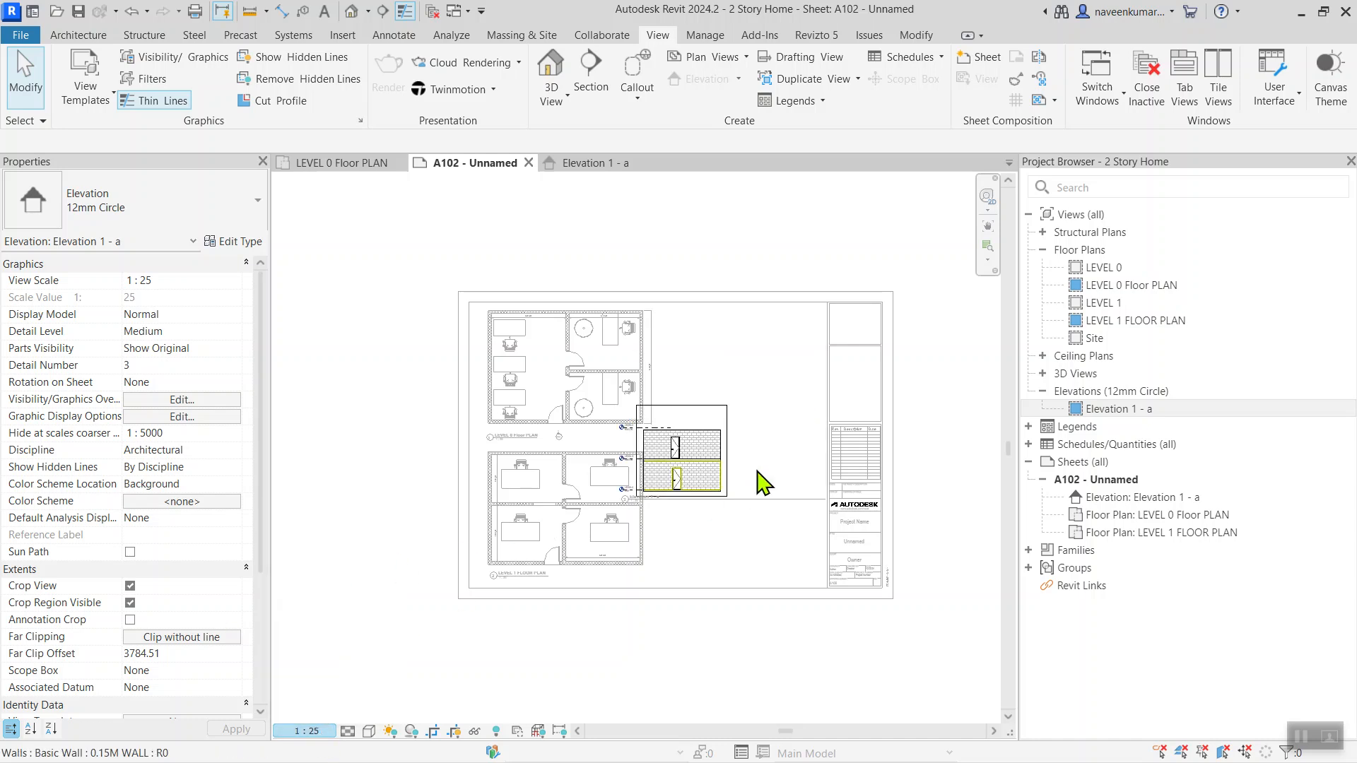
{"action": "scroll", "coordinate": [707, 458], "scroll_direction": "up", "scroll_amount": 5}
{"action": "double_click", "coordinate": [810, 426]}
- Deactivate the elevation view and move its viewport into the clear space beside the LEVEL 0 plan
{"action": "left_click", "coordinate": [679, 383]}
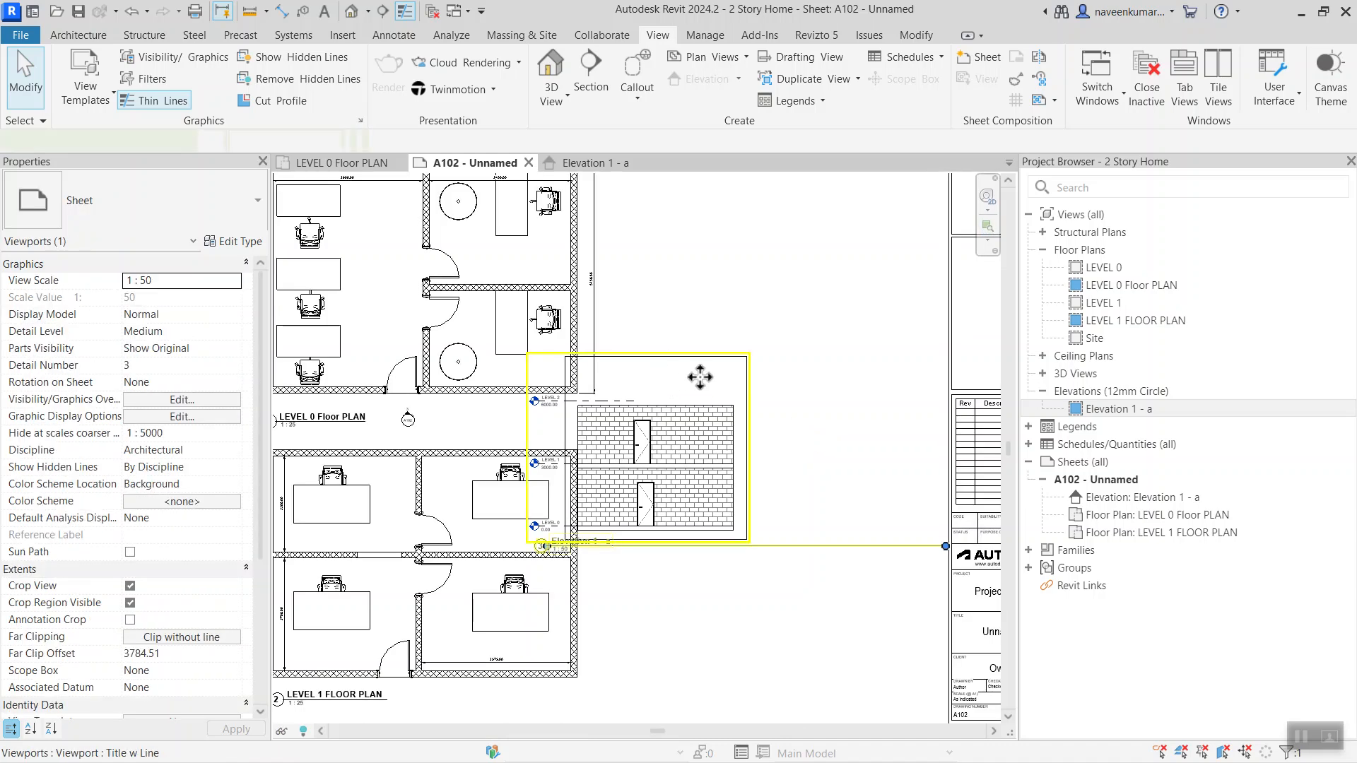
{"action": "scroll", "coordinate": [725, 570], "scroll_direction": "down", "scroll_amount": 5}
{"action": "scroll", "coordinate": [661, 636], "scroll_direction": "up", "scroll_amount": 2}
{"action": "double_click", "coordinate": [678, 400]}
{"action": "right_click", "coordinate": [679, 368]}
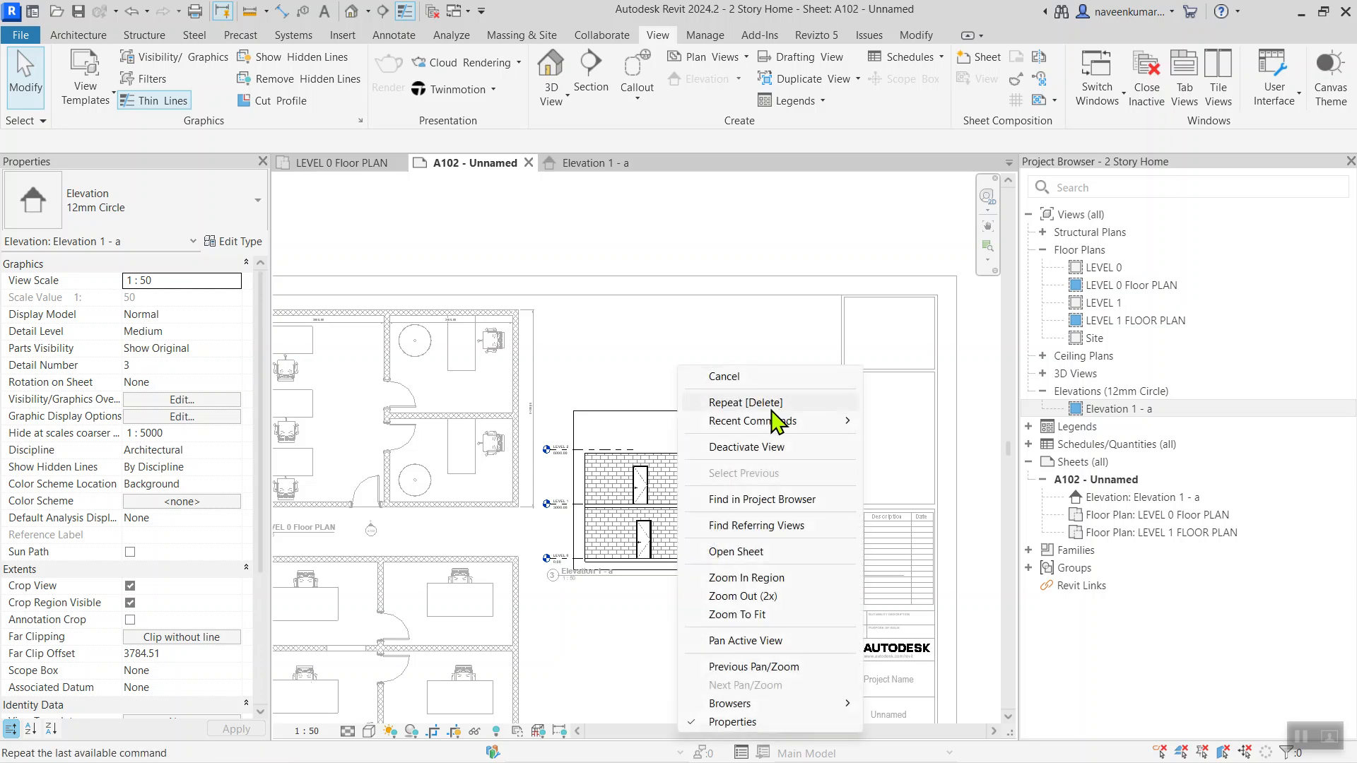
{"action": "left_click", "coordinate": [747, 447]}
{"action": "left_click_drag", "start_coordinate": [667, 494], "coordinate": [715, 417]}
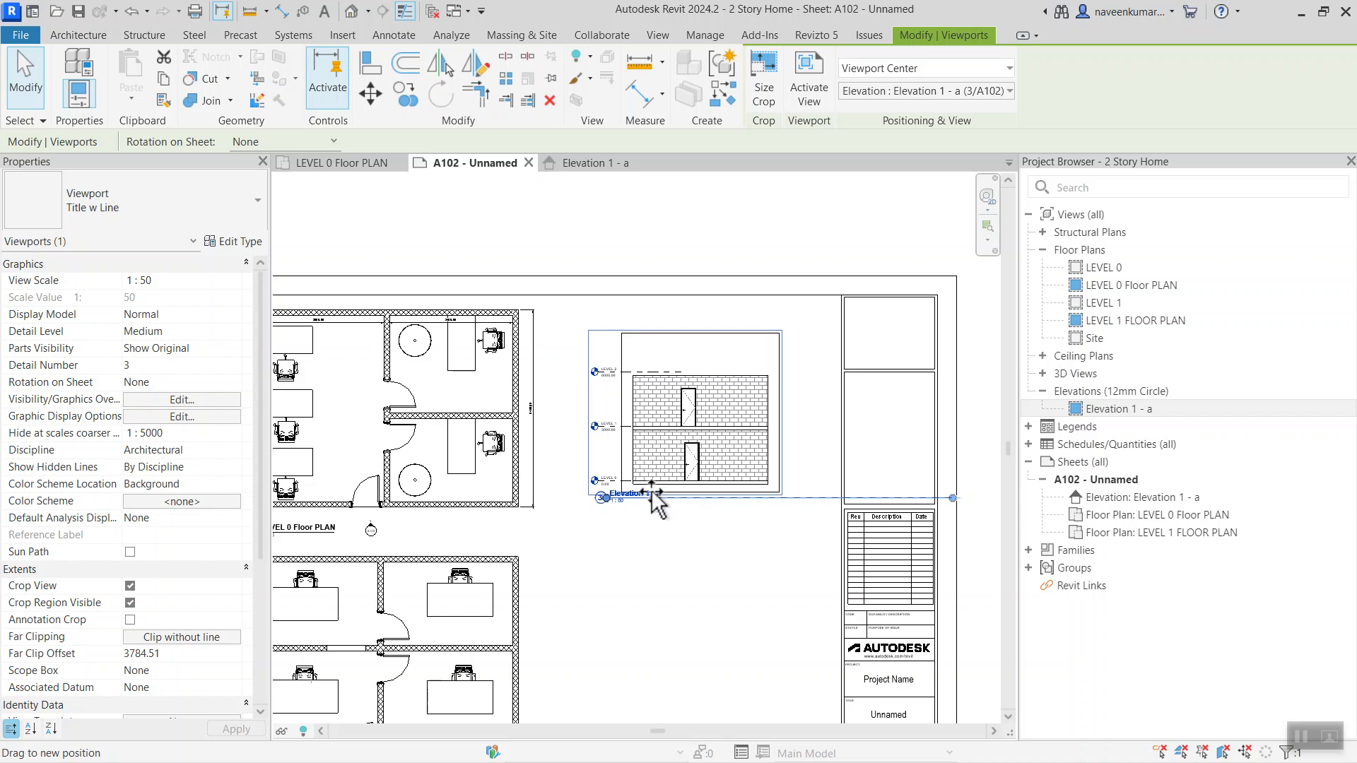
{"action": "key", "text": "Escape"}
{"action": "scroll", "coordinate": [710, 445], "scroll_direction": "up", "scroll_amount": 3}
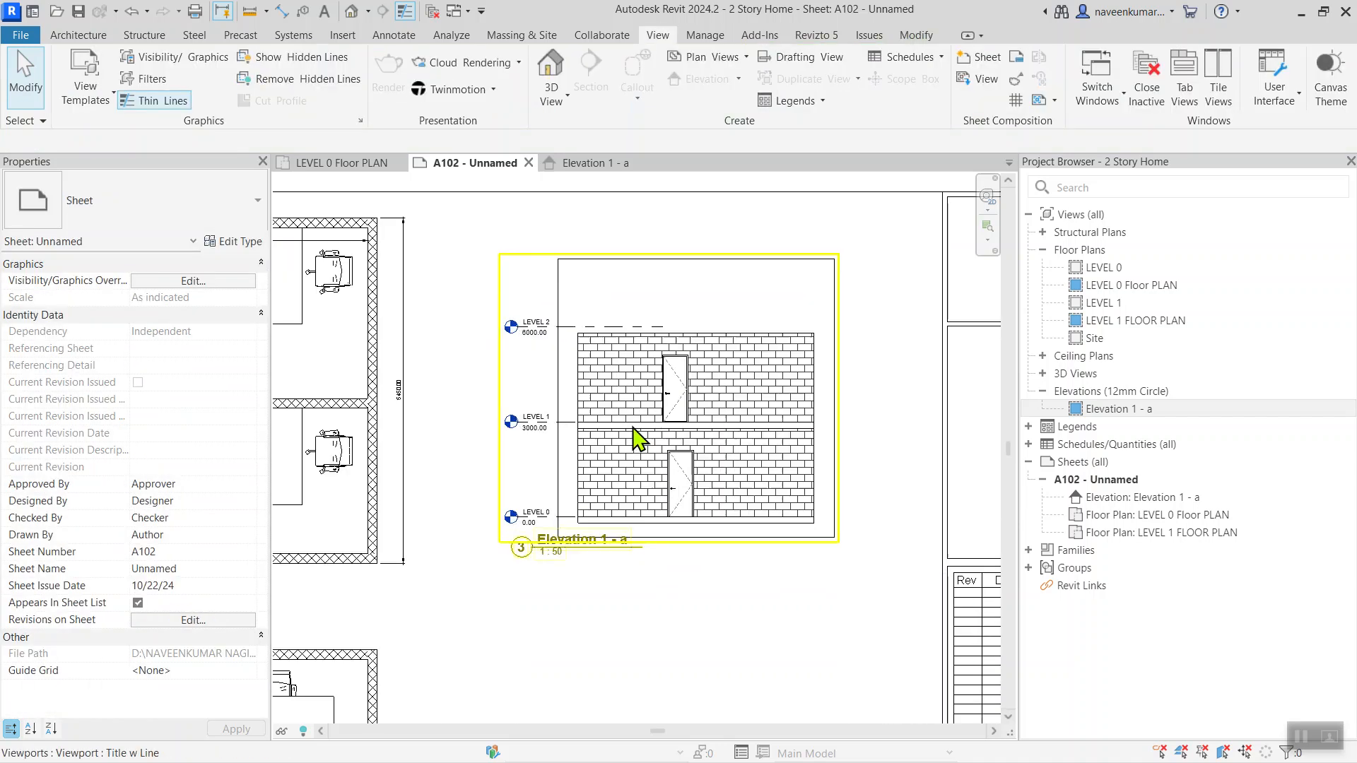
- Hide the crop region of the Elevation 1 - a view in its activated viewport
{"action": "double_click", "coordinate": [698, 308]}
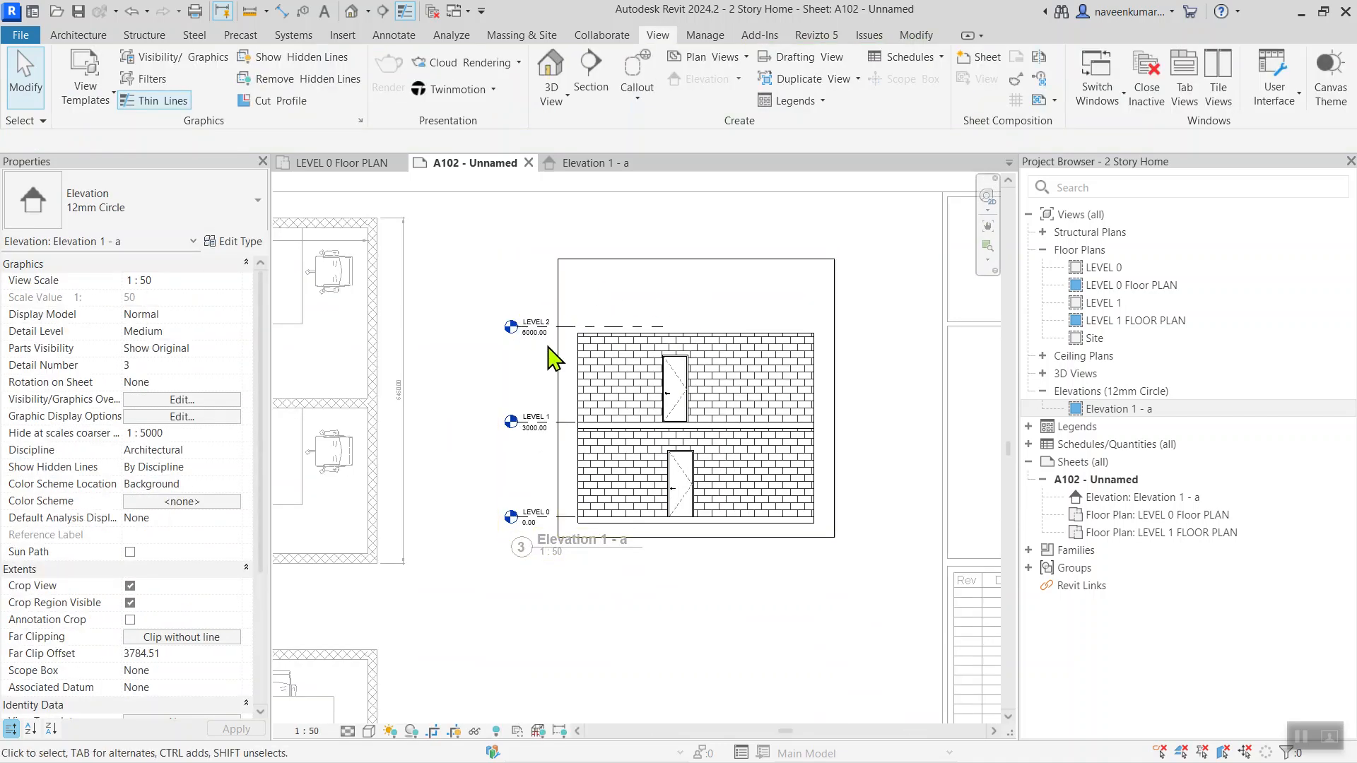
{"action": "scroll", "coordinate": [567, 361], "scroll_direction": "down", "scroll_amount": 2}
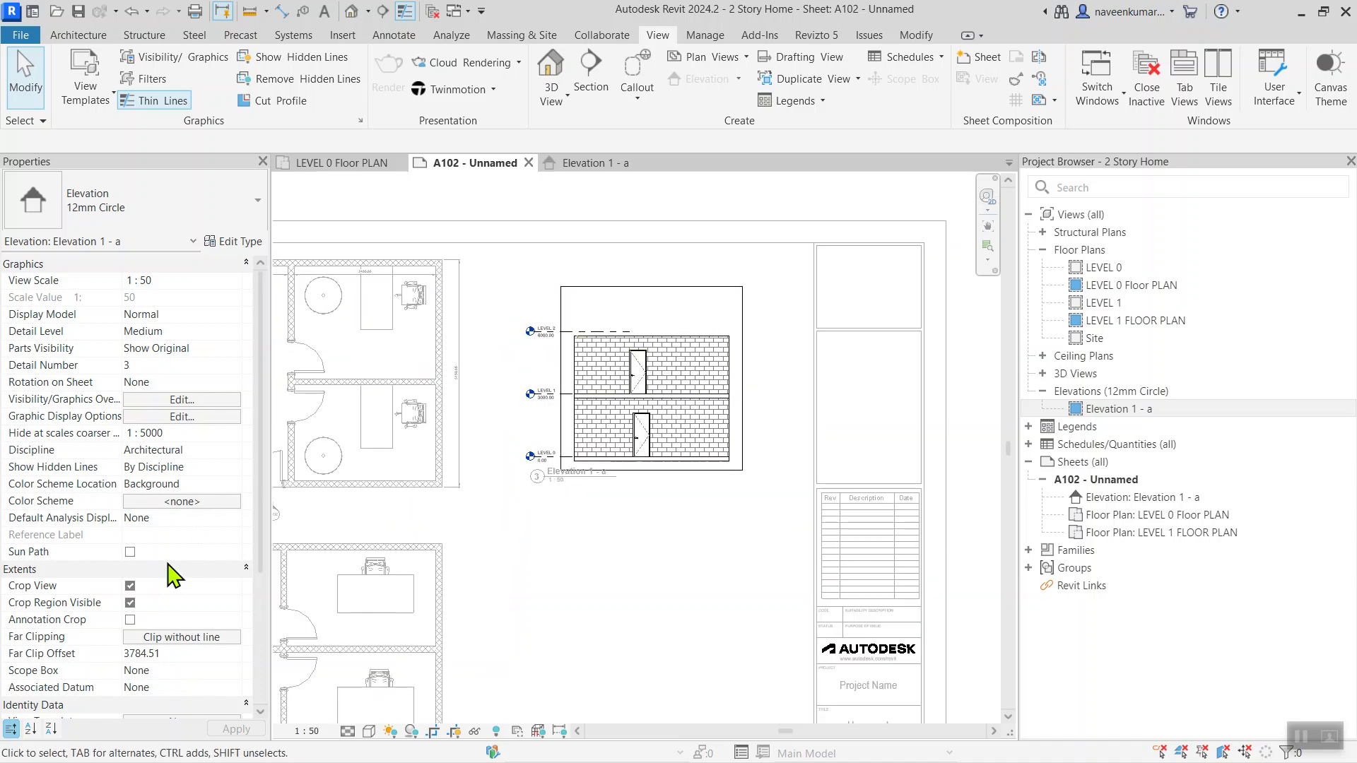
{"action": "scroll", "coordinate": [639, 376], "scroll_direction": "up", "scroll_amount": 2}
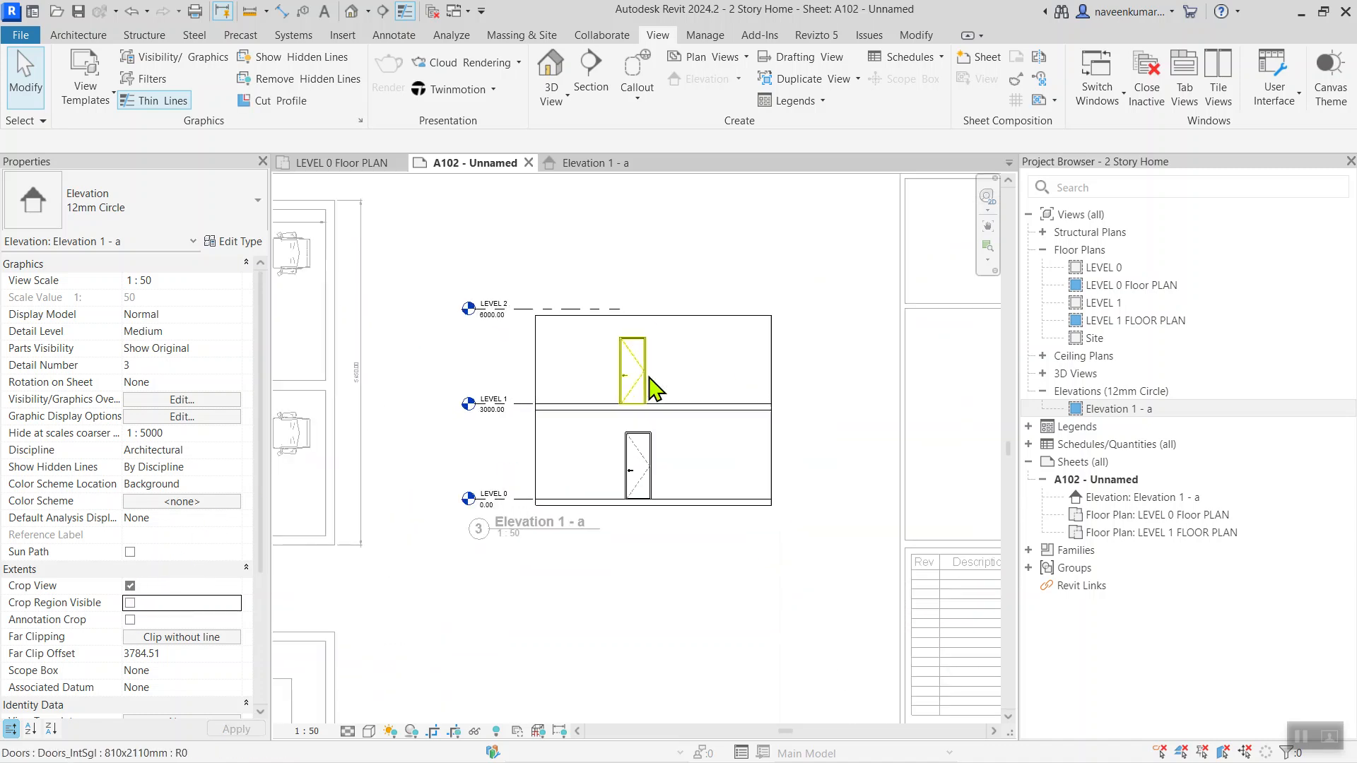
- Extend the level lines past the far end of the front wall in the elevation and leave the activated view
{"action": "left_click", "coordinate": [640, 308]}
{"action": "left_click_drag", "start_coordinate": [621, 309], "coordinate": [791, 302]}
{"action": "left_click", "coordinate": [685, 254]}
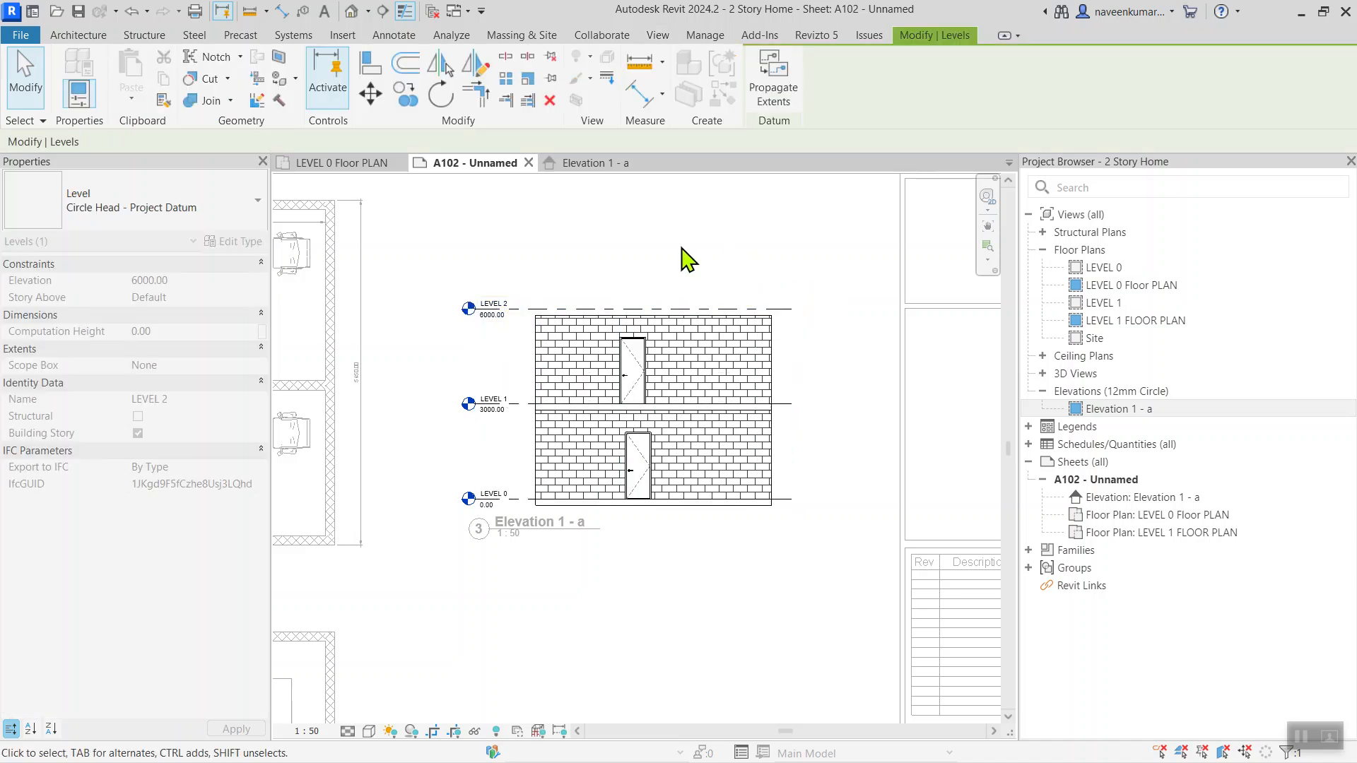
{"action": "scroll", "coordinate": [580, 457], "scroll_direction": "up", "scroll_amount": 1}
{"action": "scroll", "coordinate": [497, 472], "scroll_direction": "down", "scroll_amount": 4}
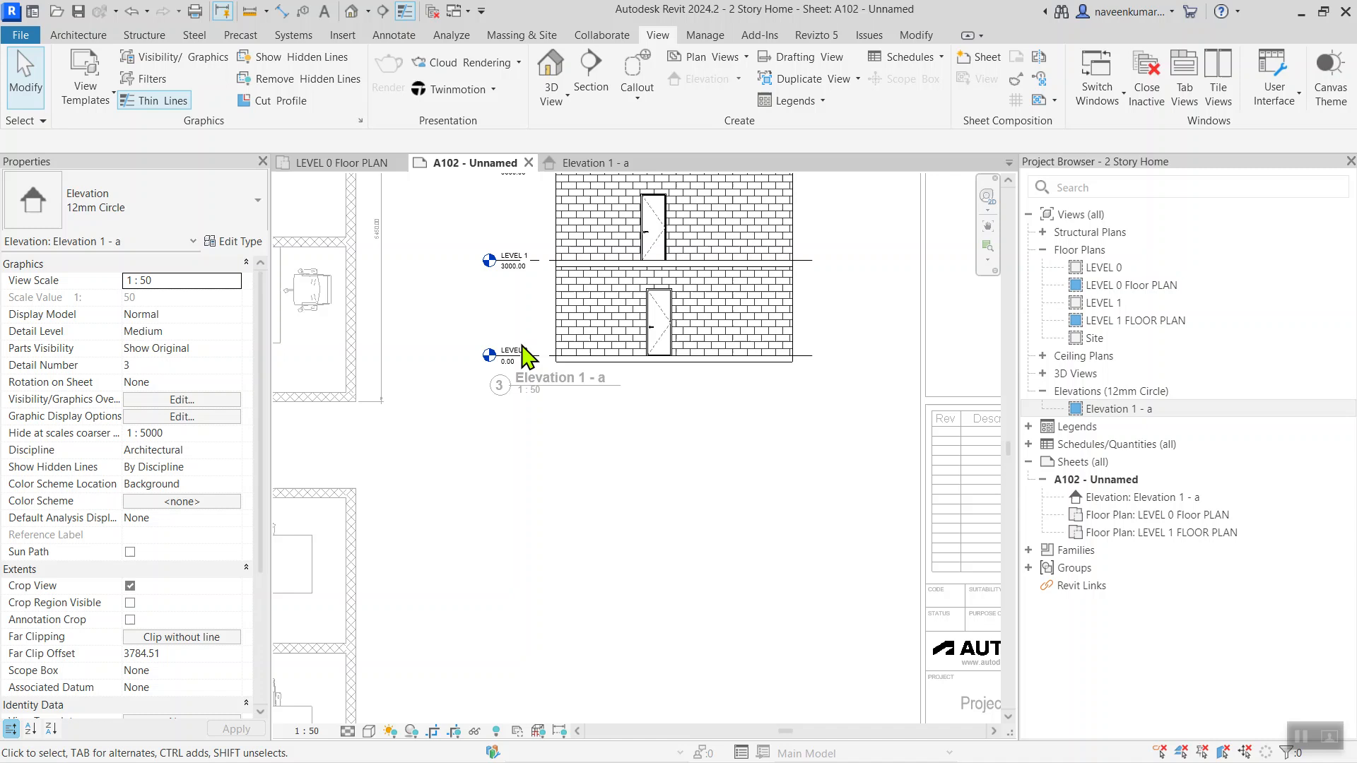
{"action": "scroll", "coordinate": [571, 432], "scroll_direction": "down", "scroll_amount": 5}
{"action": "scroll", "coordinate": [407, 368], "scroll_direction": "up", "scroll_amount": 4}
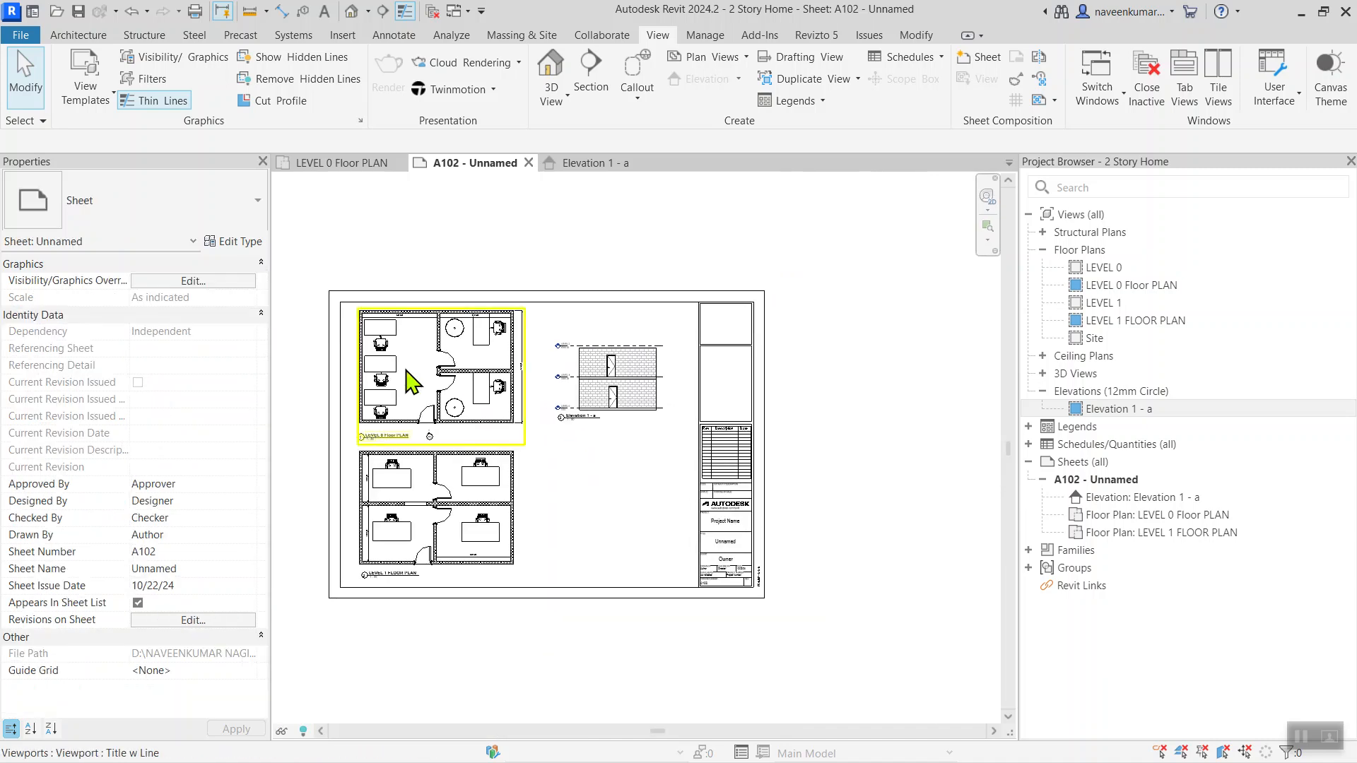
- Activate the LEVEL 0 plan view and draw a horizontal building section line below the building, across the LEVEL 1 plan's width
{"action": "double_click", "coordinate": [424, 361]}
{"action": "scroll", "coordinate": [413, 349], "scroll_direction": "up", "scroll_amount": 3}
{"action": "scroll", "coordinate": [413, 349], "scroll_direction": "down", "scroll_amount": 2}
{"action": "scroll", "coordinate": [414, 349], "scroll_direction": "up", "scroll_amount": 2}
{"action": "middle_click_drag", "start_coordinate": [433, 372], "coordinate": [458, 422]}
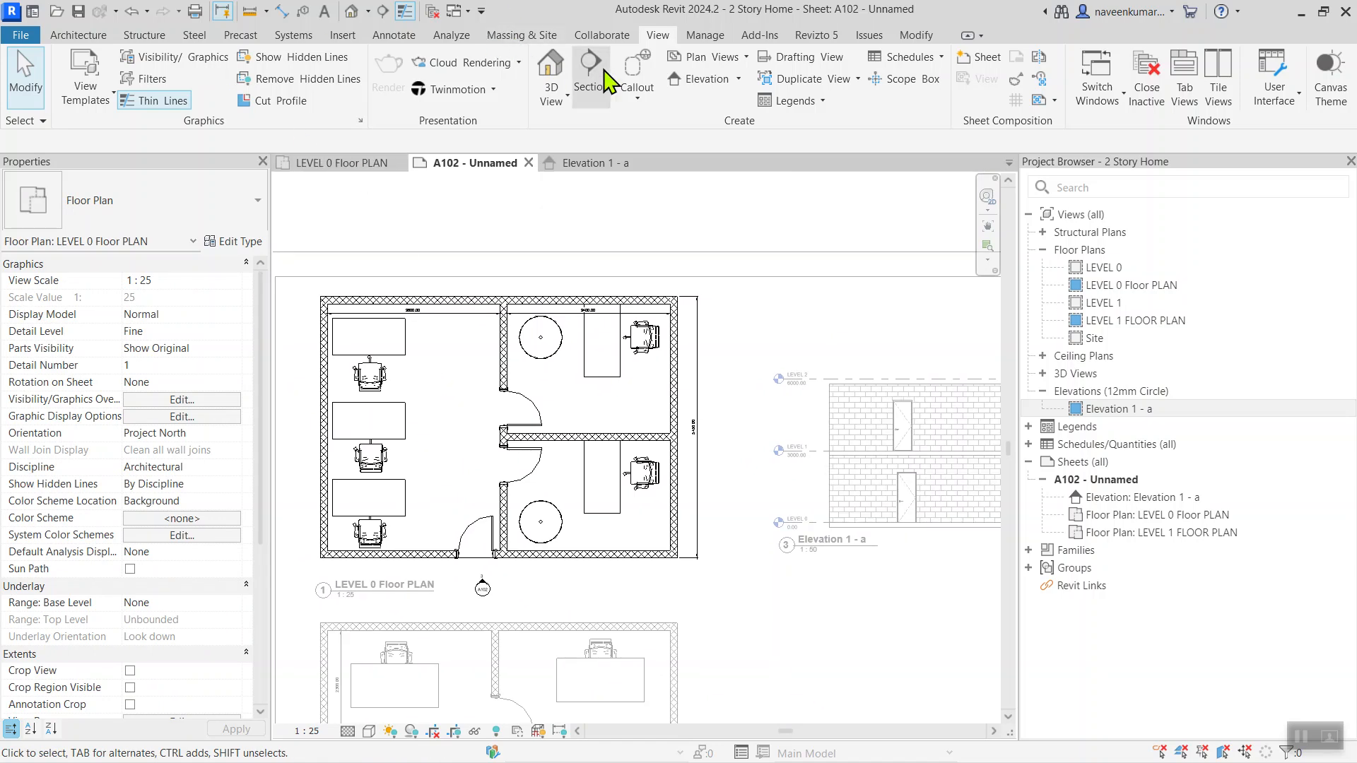
{"action": "left_click", "coordinate": [579, 70]}
{"action": "scroll", "coordinate": [651, 206], "scroll_direction": "down", "scroll_amount": 2}
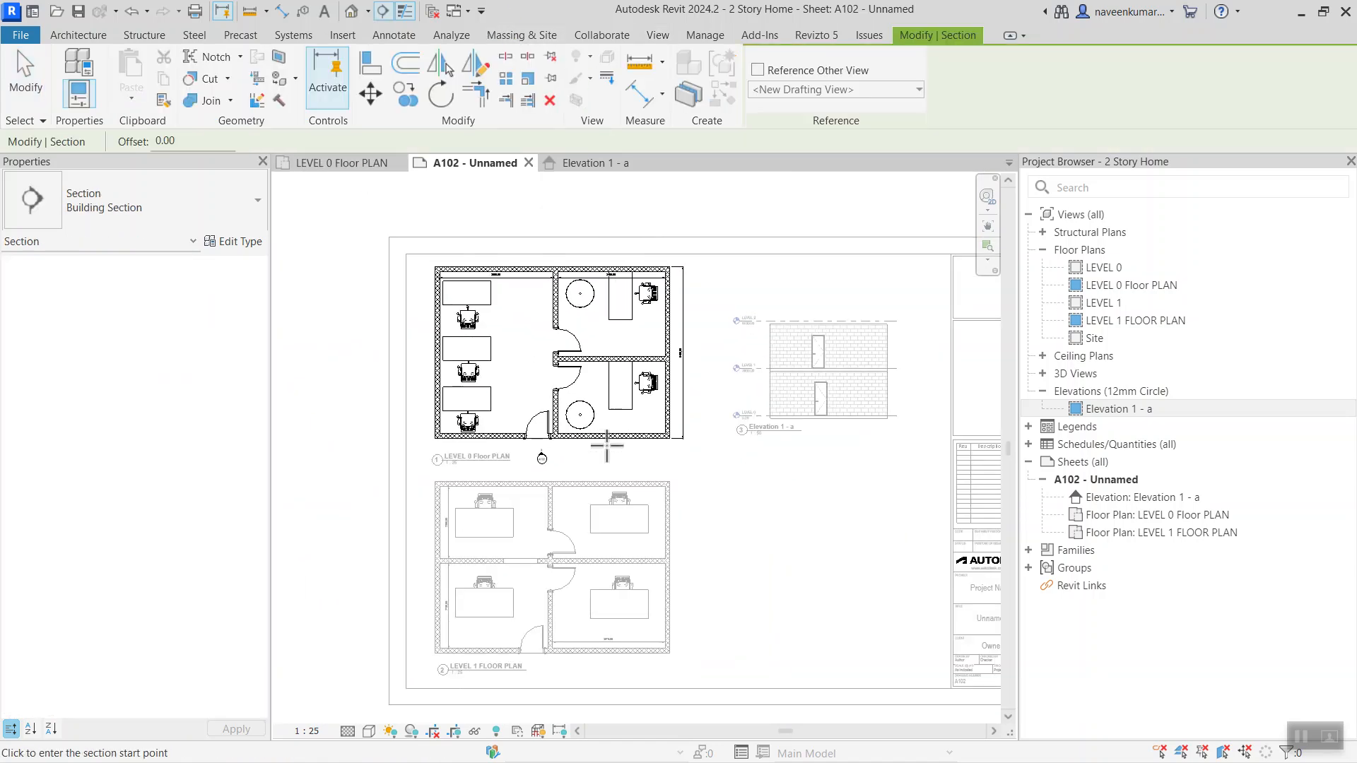
{"action": "left_click", "coordinate": [416, 548]}
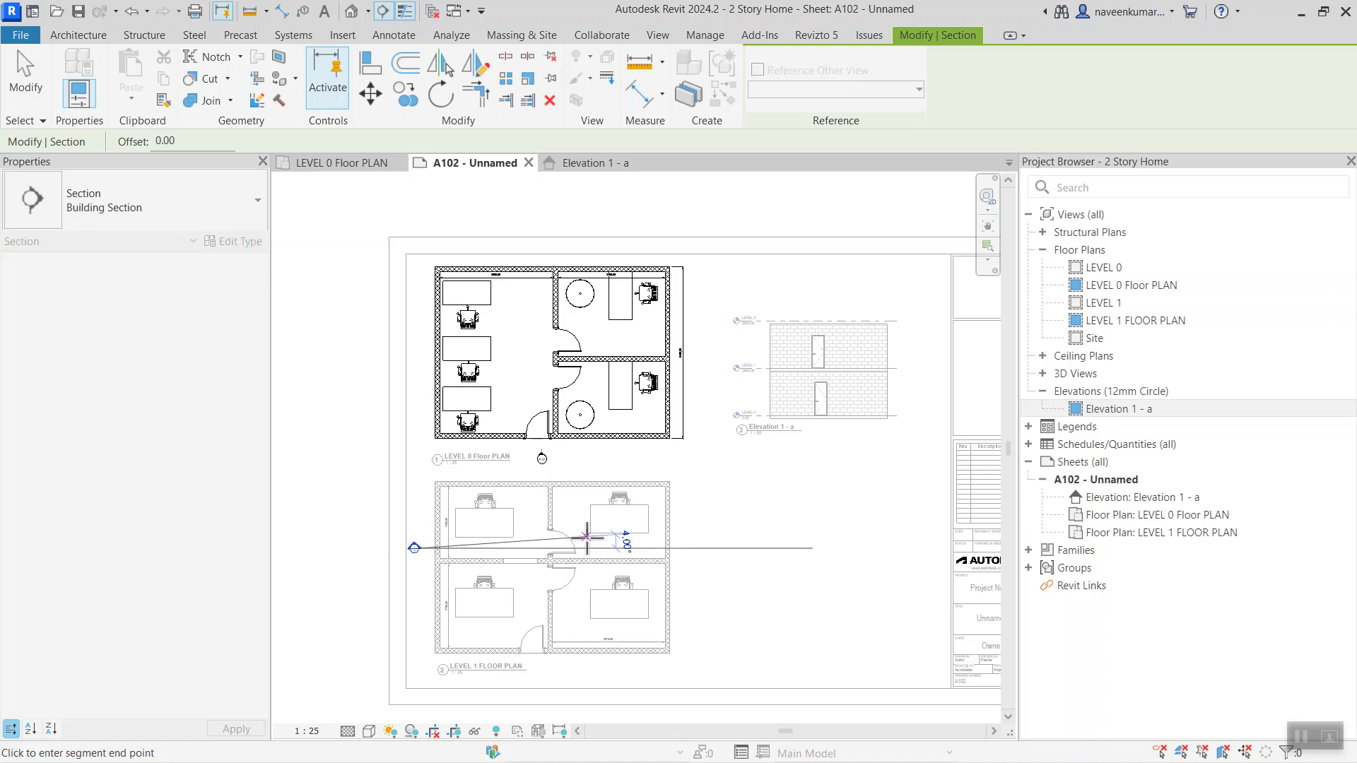
{"action": "left_click", "coordinate": [684, 547]}
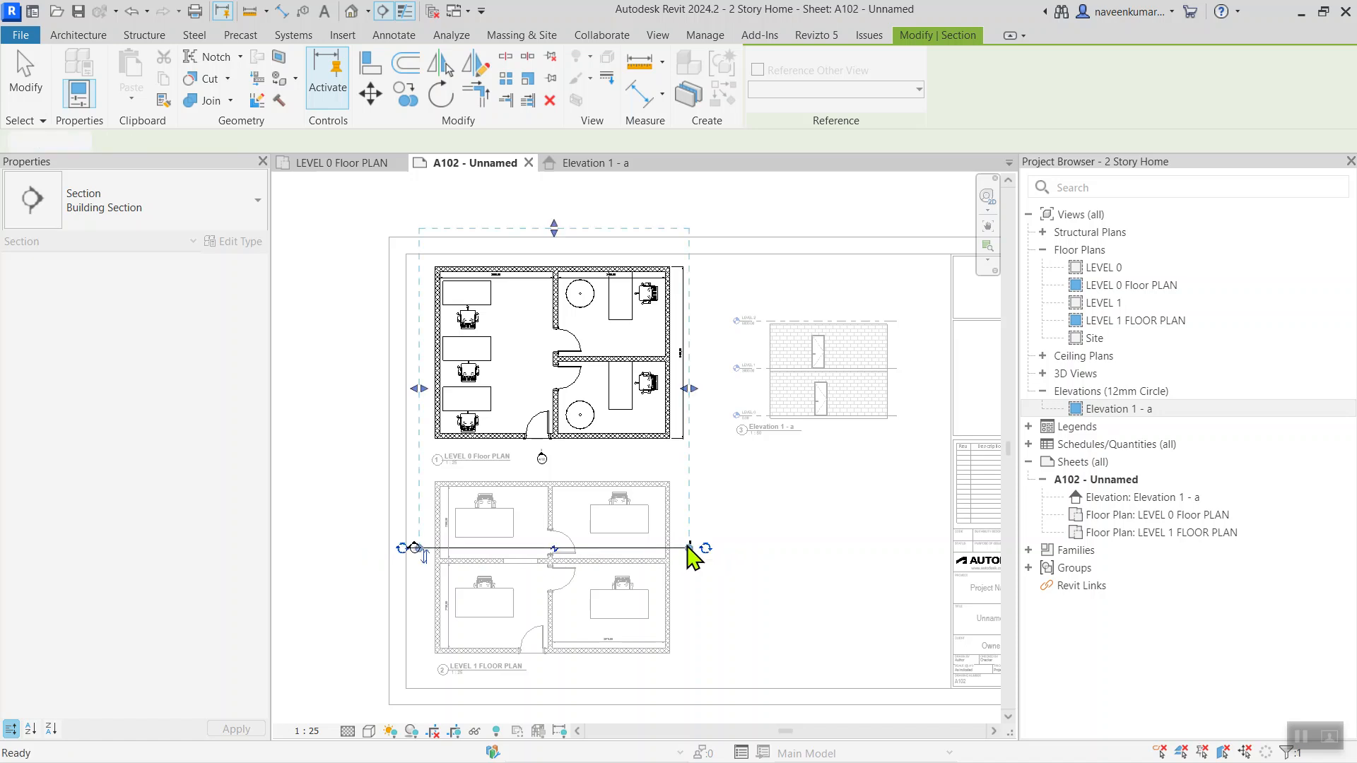
{"action": "key", "text": "Escape"}
- Pull the section's far clip boundary back to just above the LEVEL 1 plan and open the section view
{"action": "left_click_drag", "start_coordinate": [547, 339], "coordinate": [560, 487]}
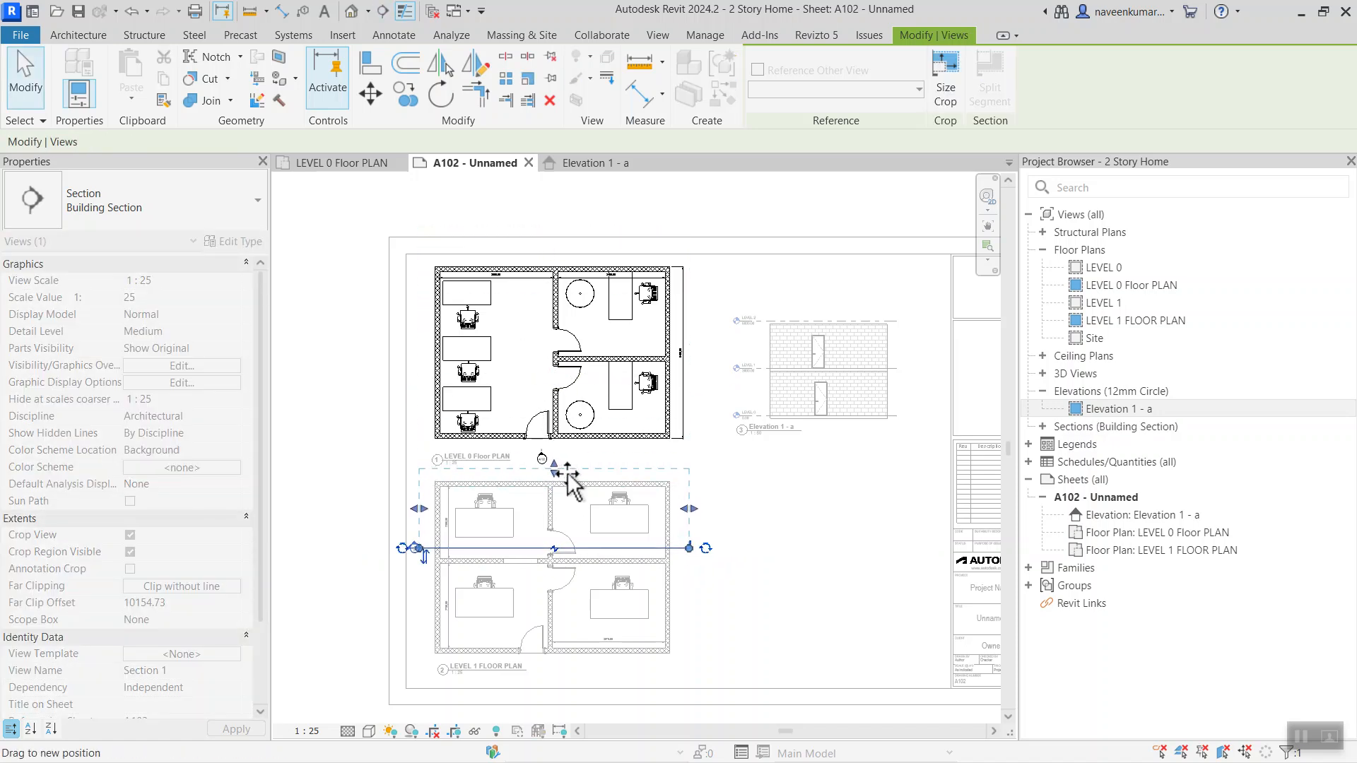
{"action": "right_click", "coordinate": [623, 549]}
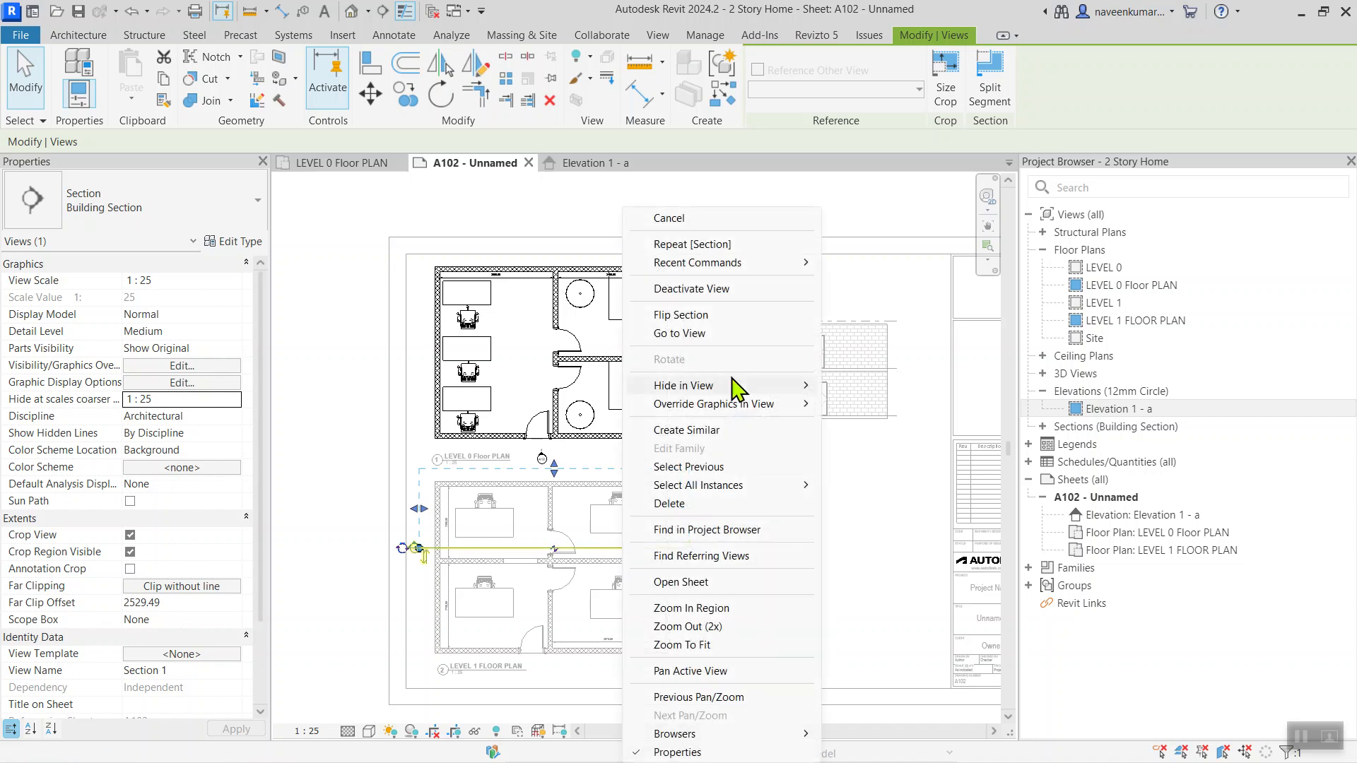
{"action": "left_click", "coordinate": [672, 333]}
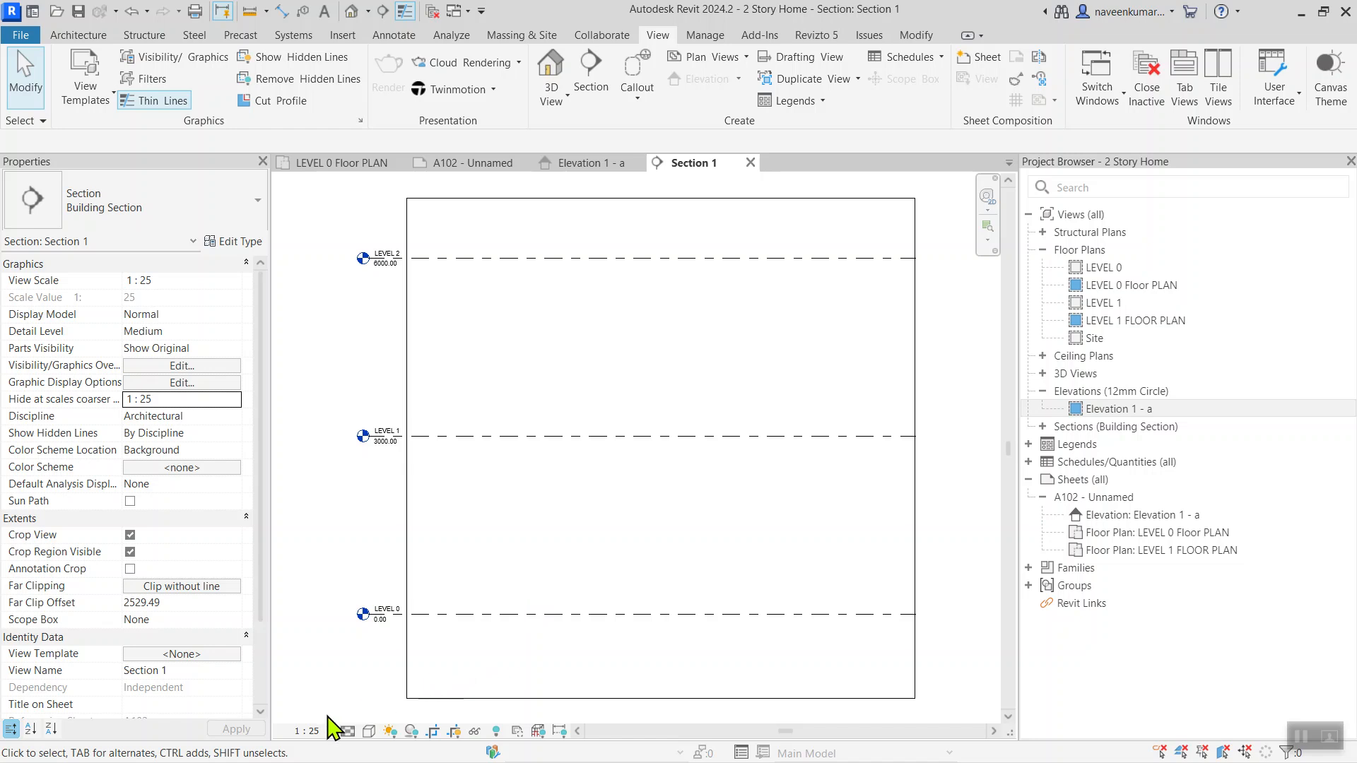
- Set the section view's detail level to Fine and its visual style to Shaded
{"action": "left_click", "coordinate": [350, 713]}
{"action": "left_click", "coordinate": [368, 731]}
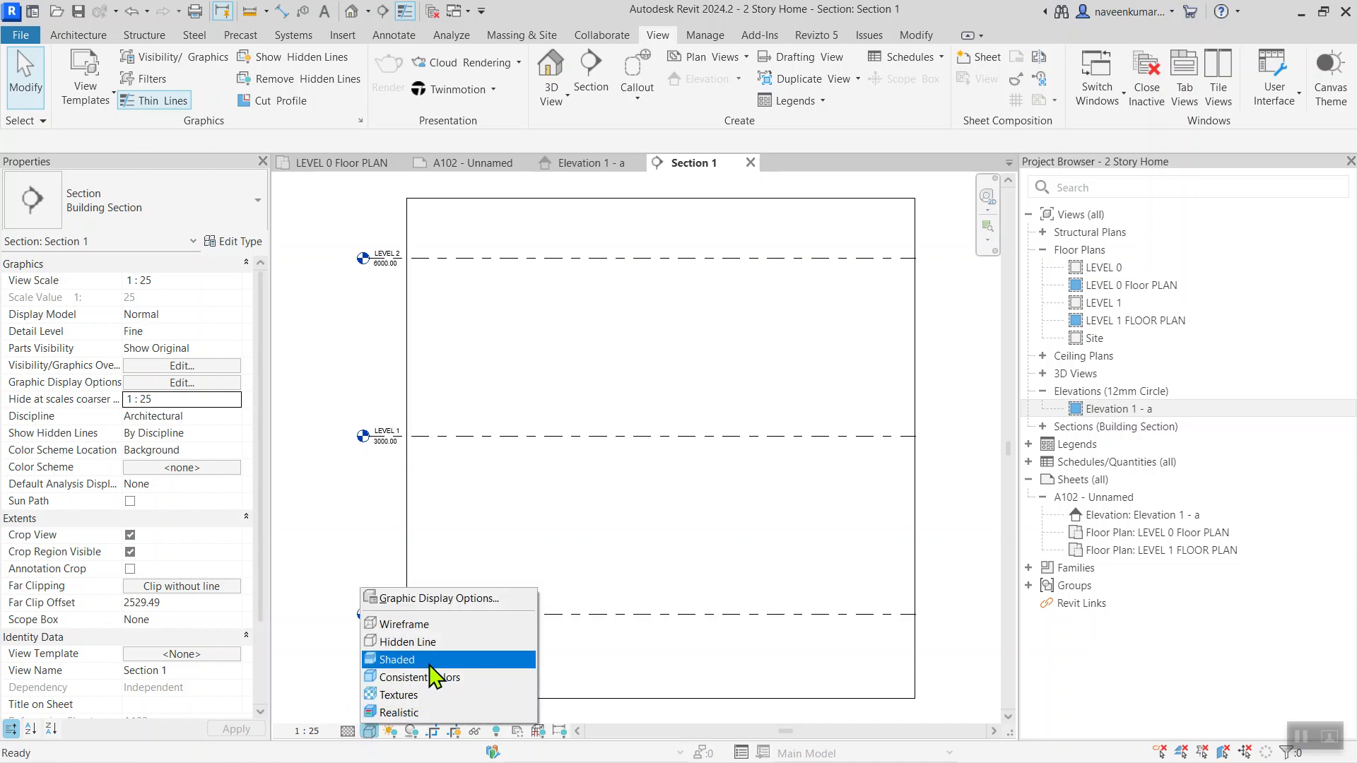
{"action": "left_click", "coordinate": [409, 659]}
- Widen the Section 1 crop region on both sides well beyond the level lines
{"action": "scroll", "coordinate": [542, 473], "scroll_direction": "down", "scroll_amount": 4}
{"action": "left_click", "coordinate": [635, 485]}
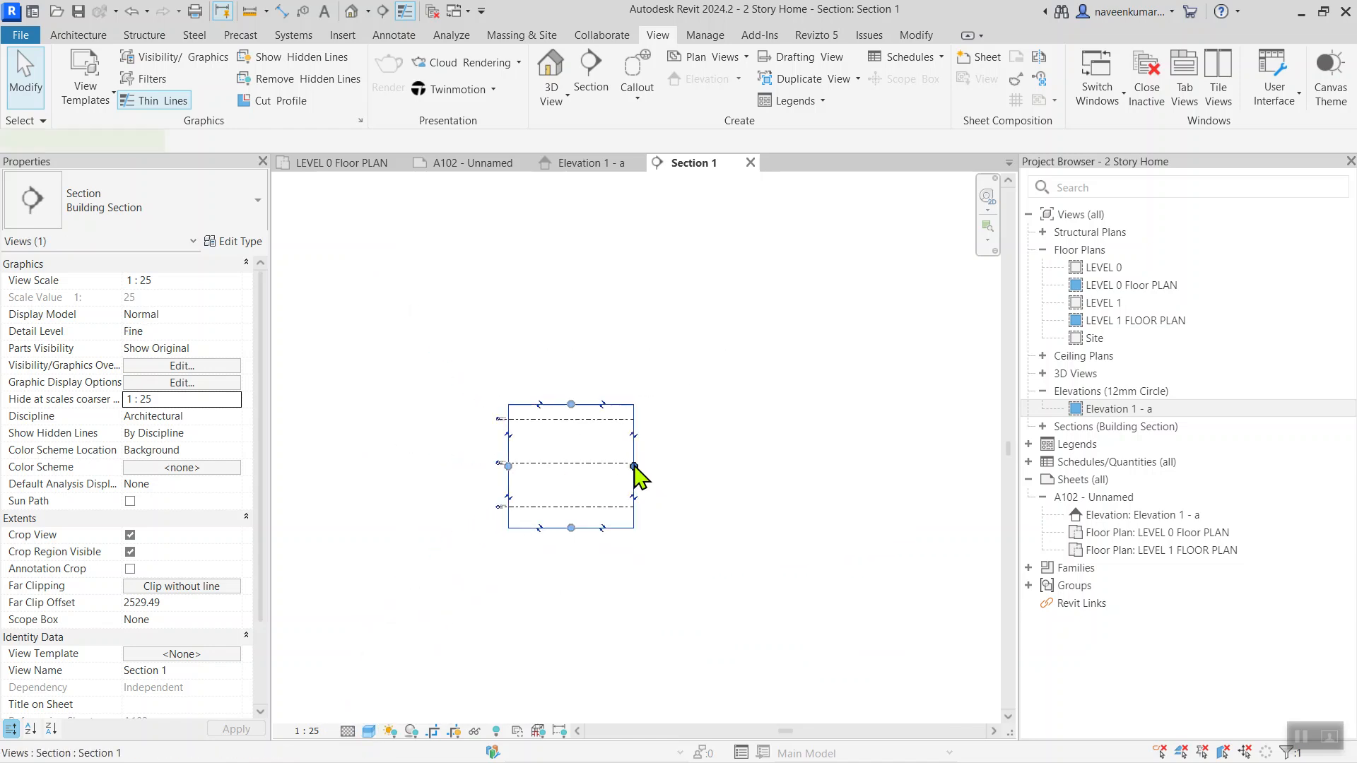
{"action": "left_click_drag", "start_coordinate": [634, 466], "coordinate": [822, 465]}
{"action": "scroll", "coordinate": [541, 480], "scroll_direction": "down", "scroll_amount": 1}
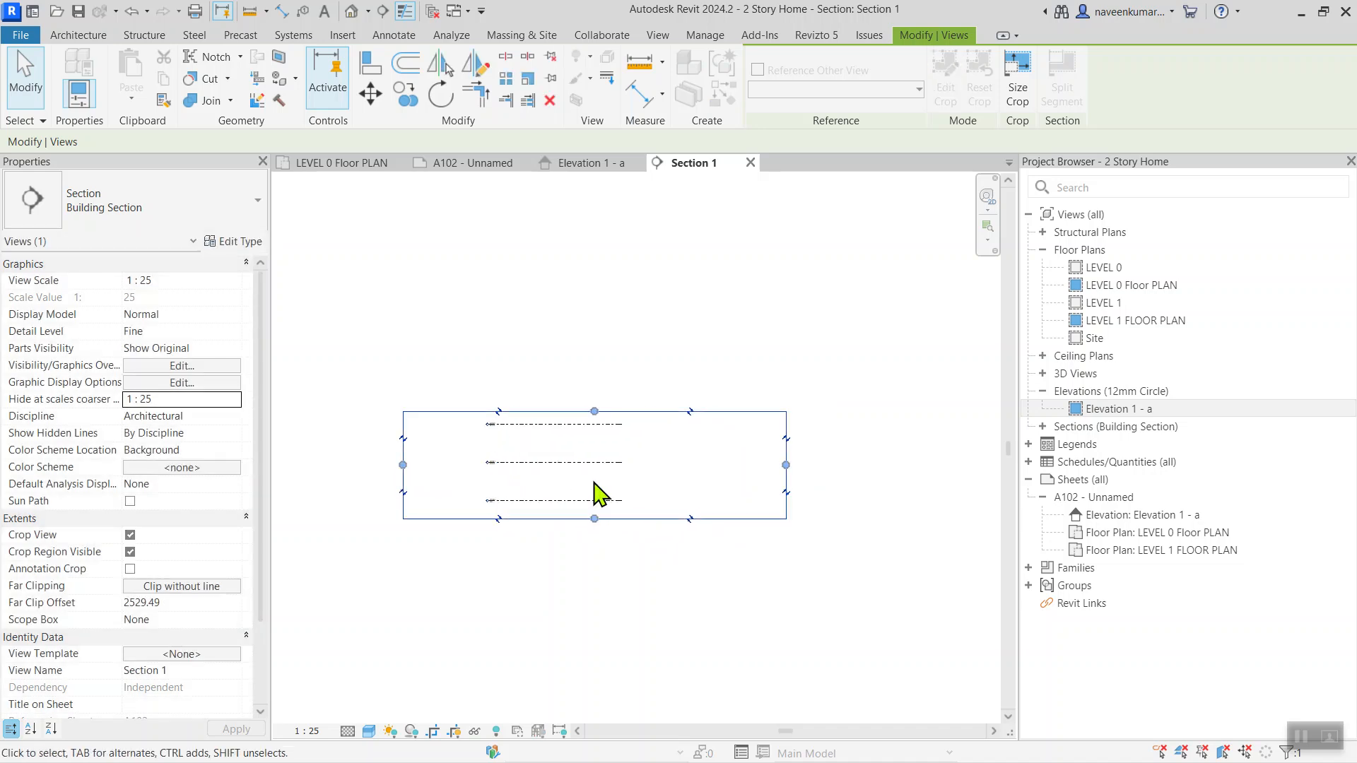
{"action": "left_click", "coordinate": [660, 469]}
- Turn on the visibility of all model categories in the Section 1 view
{"action": "key", "text": "v"}
{"action": "key", "text": "g"}
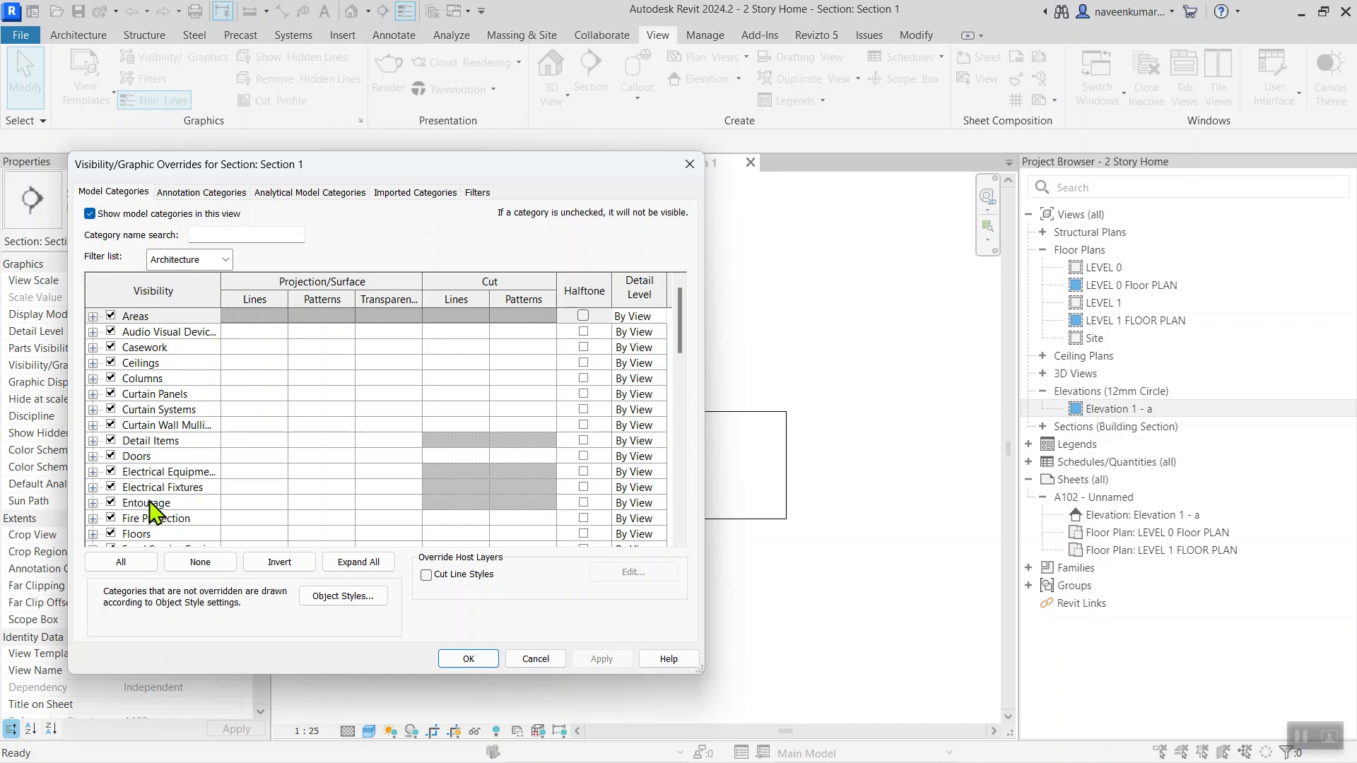
{"action": "left_click", "coordinate": [121, 562]}
{"action": "left_click", "coordinate": [113, 535]}
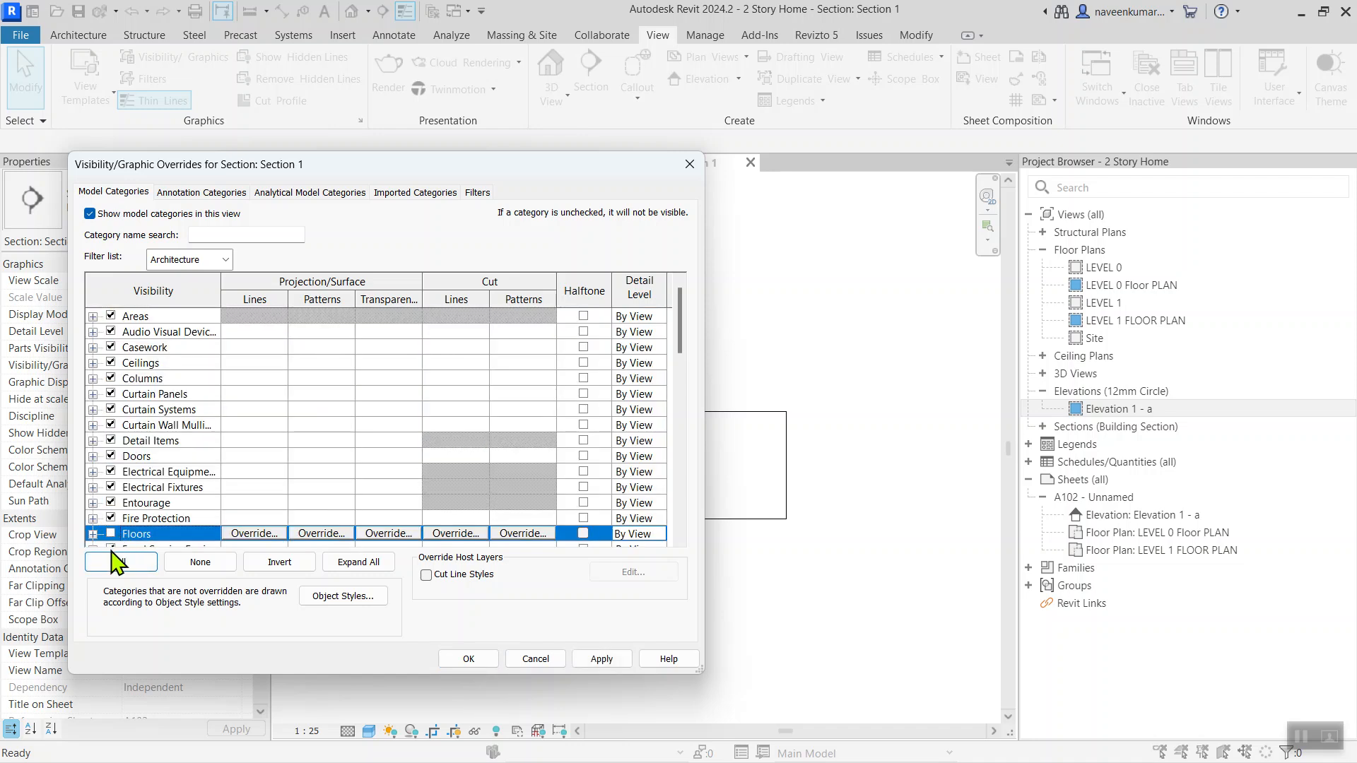
{"action": "left_click", "coordinate": [121, 563]}
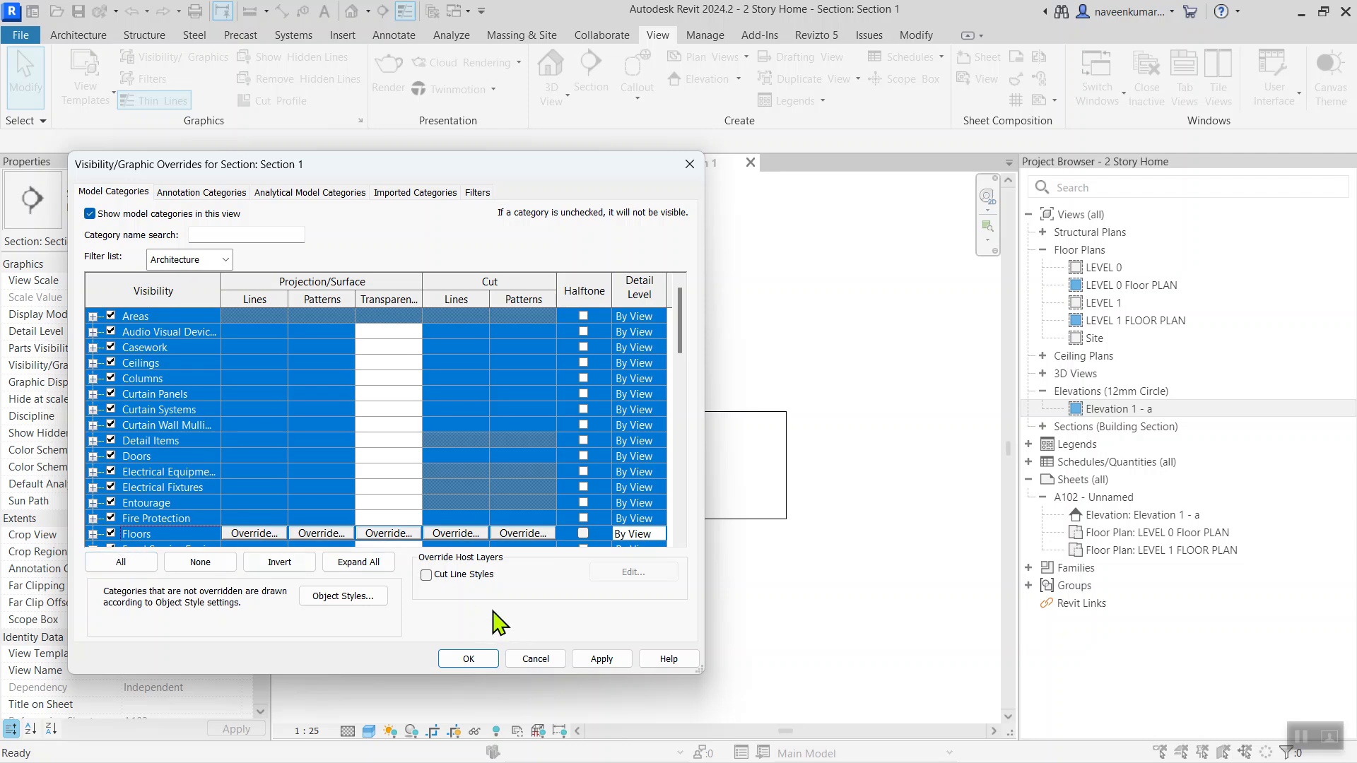
{"action": "left_click", "coordinate": [468, 658]}
- Raise the upper edge of the Section 1 crop region well above LEVEL 2
{"action": "left_click", "coordinate": [608, 412]}
{"action": "left_click_drag", "start_coordinate": [595, 412], "coordinate": [595, 338]}
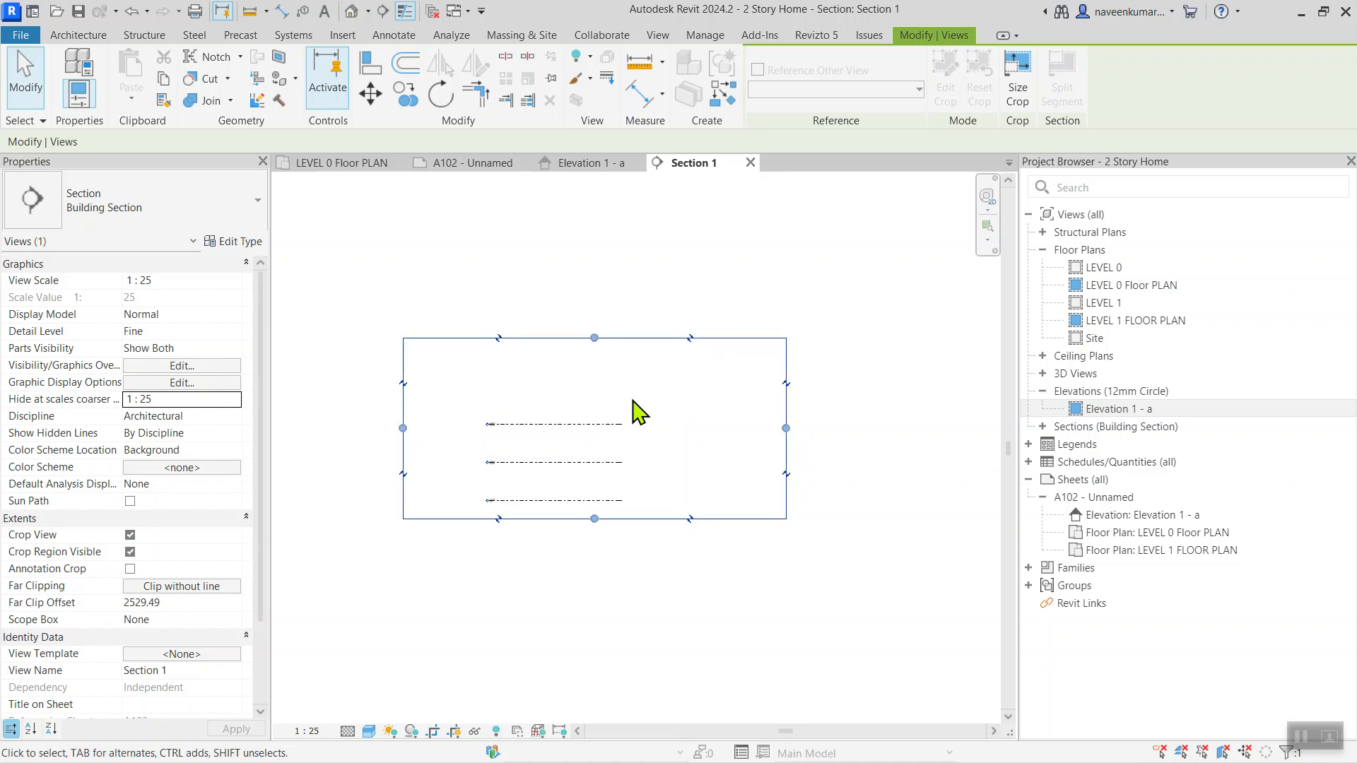
{"action": "left_click", "coordinate": [532, 422]}
- Narrow the Section 1 extents around the LEVEL 1 floor plan on sheet A102, and open the section's view
{"action": "left_click", "coordinate": [486, 163]}
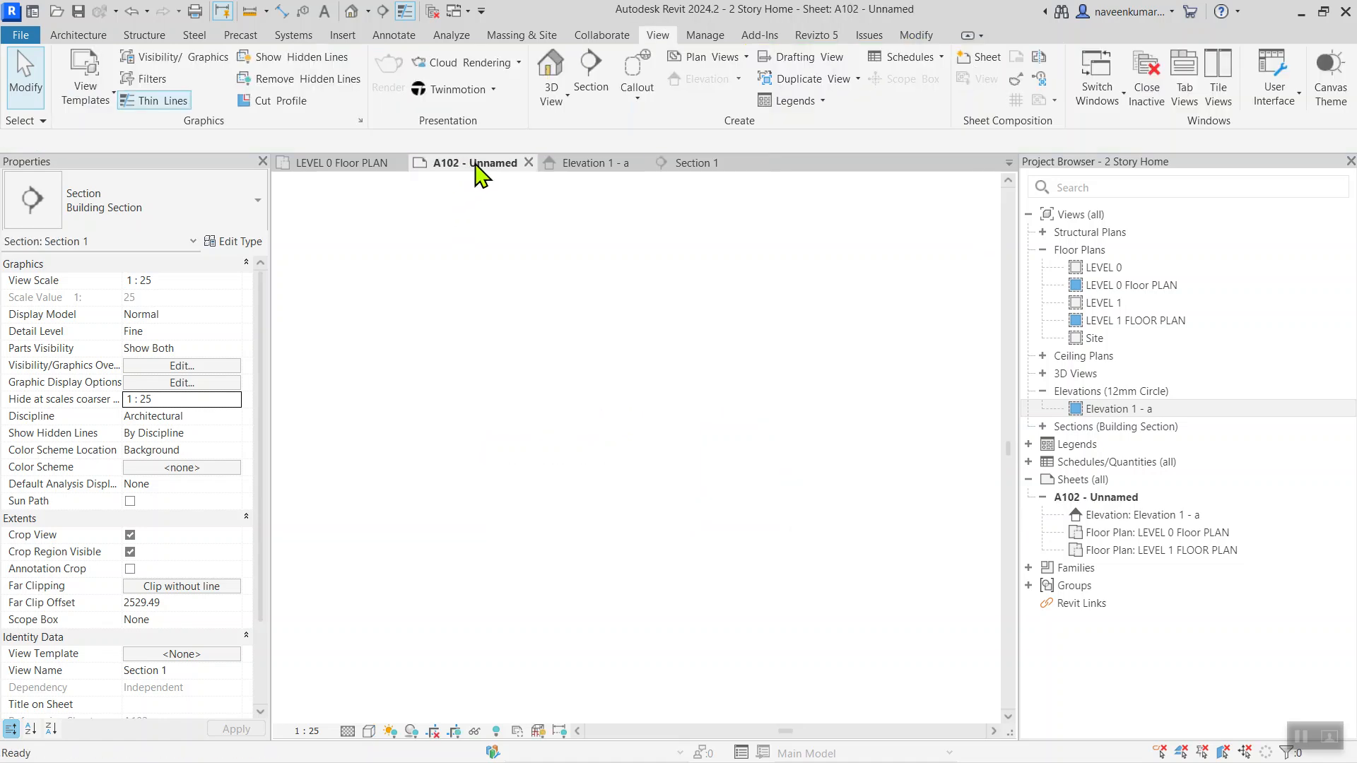
{"action": "left_click", "coordinate": [600, 555]}
{"action": "scroll", "coordinate": [600, 544], "scroll_direction": "down", "scroll_amount": 3}
{"action": "scroll", "coordinate": [502, 544], "scroll_direction": "up", "scroll_amount": 1}
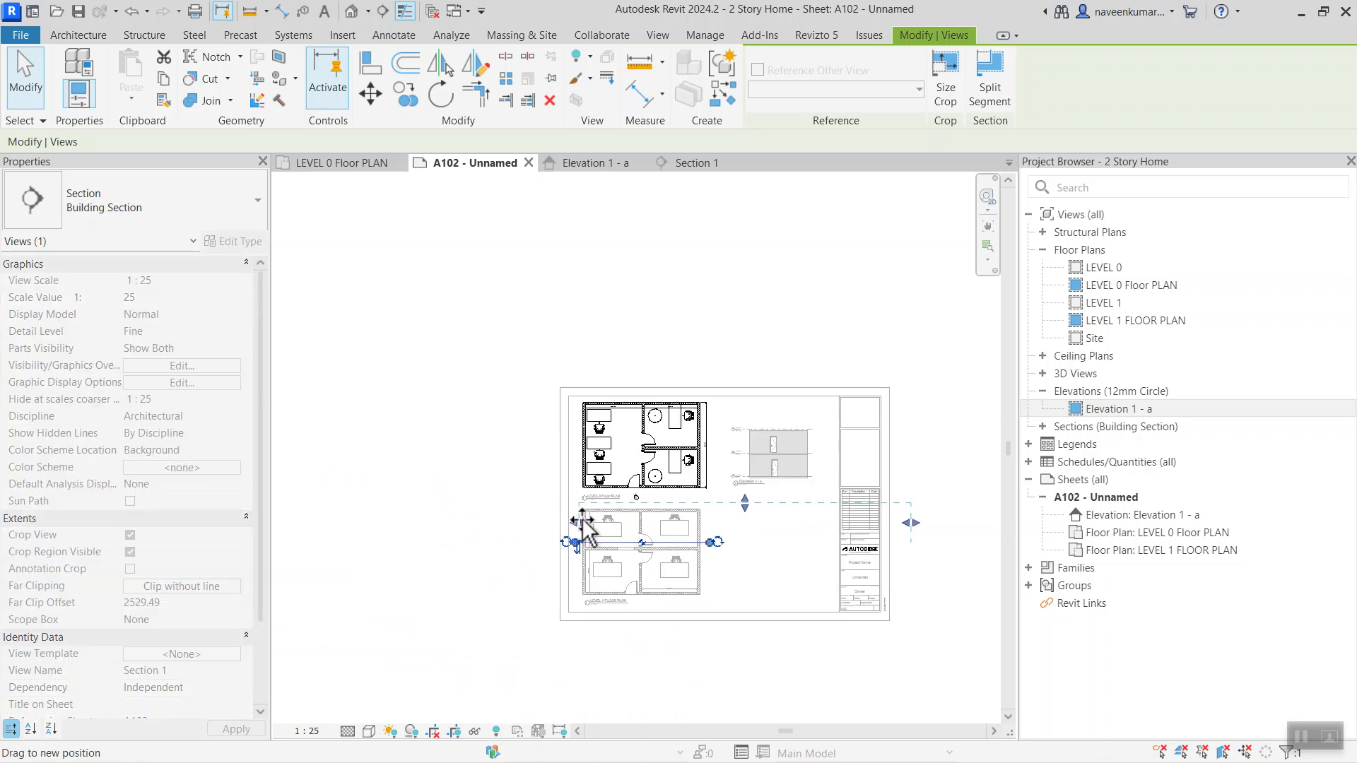
{"action": "left_click_drag", "start_coordinate": [582, 520], "coordinate": [577, 520]}
{"action": "scroll", "coordinate": [919, 537], "scroll_direction": "up", "scroll_amount": 4}
{"action": "left_click_drag", "start_coordinate": [898, 511], "coordinate": [558, 544]}
{"action": "right_click", "coordinate": [472, 546]}
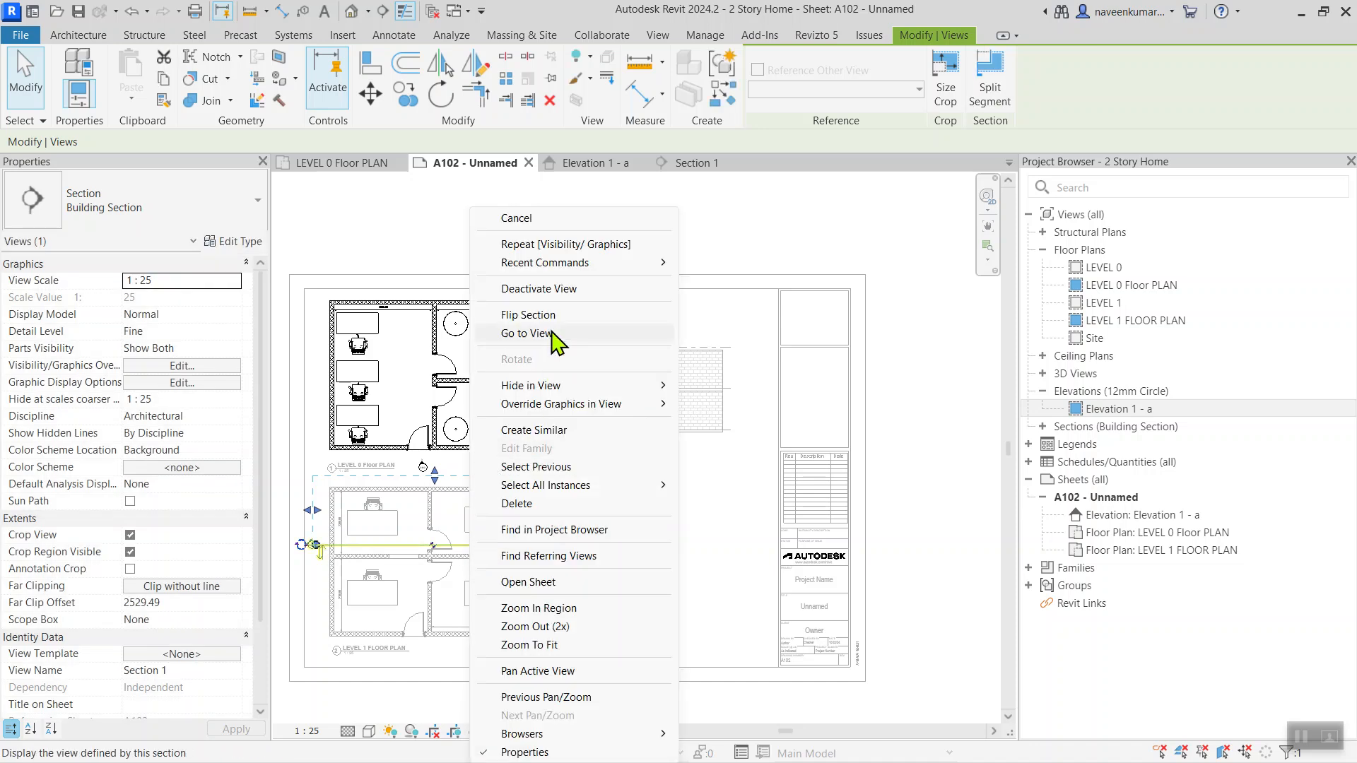
{"action": "left_click", "coordinate": [552, 333]}
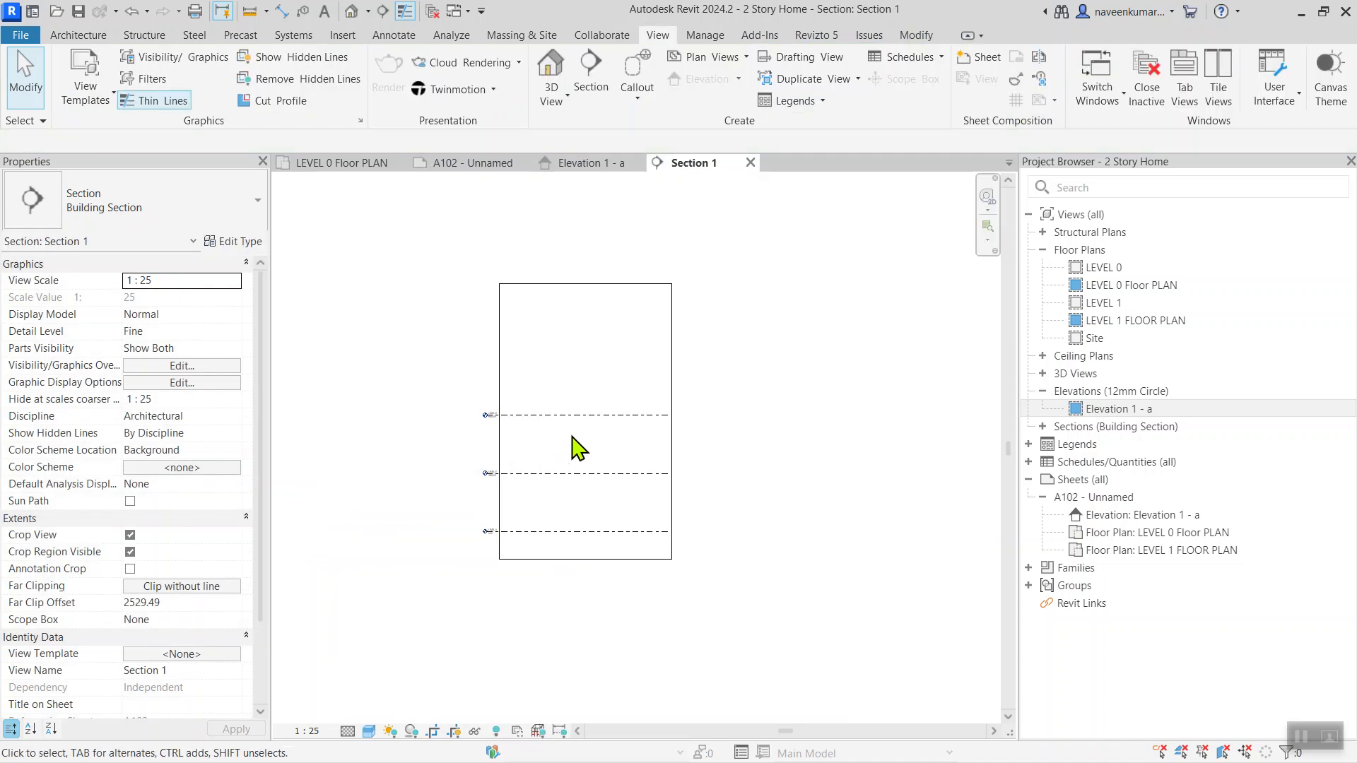
- Review the Section 1 view properties and open Section 1 from the building sections list
{"action": "scroll", "coordinate": [198, 456], "scroll_direction": "down", "scroll_amount": 3}
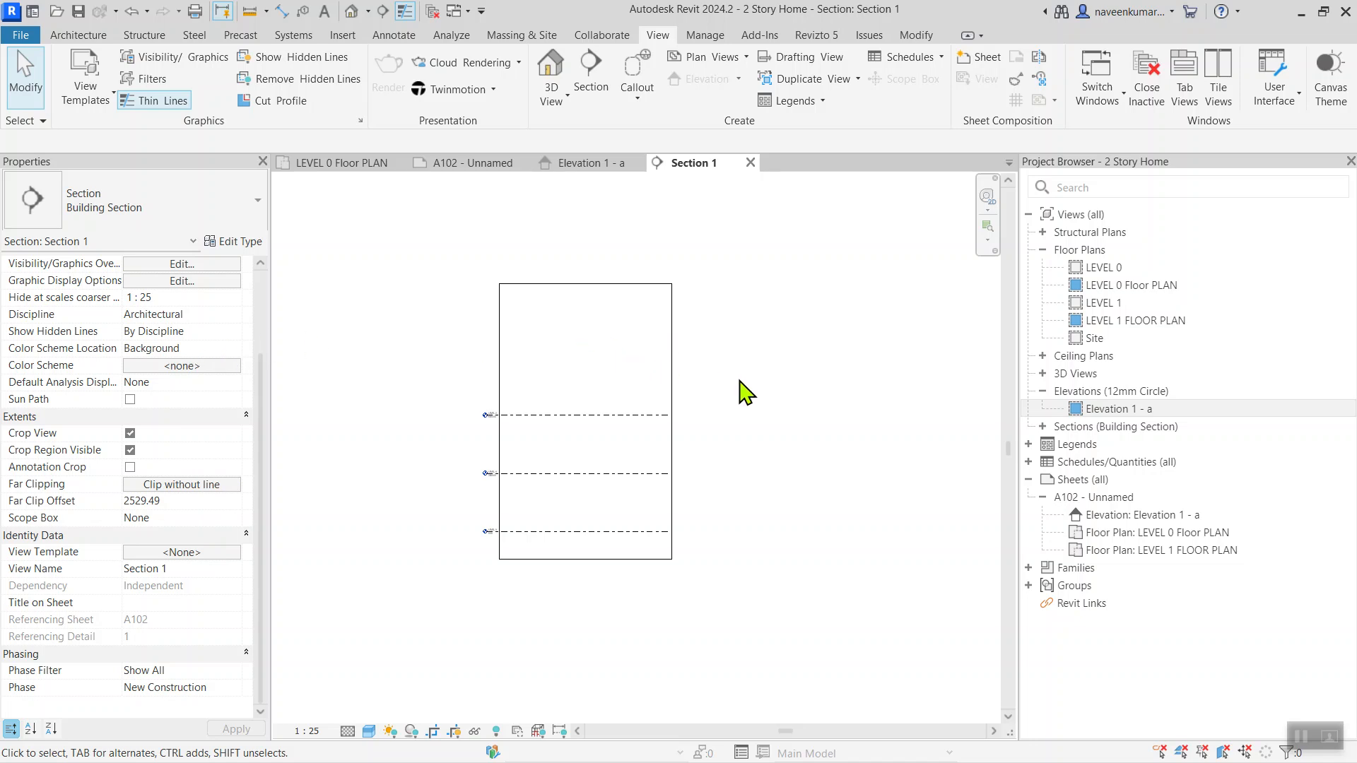
{"action": "left_click", "coordinate": [1042, 427]}
{"action": "double_click", "coordinate": [1109, 448]}
{"action": "middle_click", "coordinate": [588, 333]}
{"action": "middle_click", "coordinate": [587, 330]}
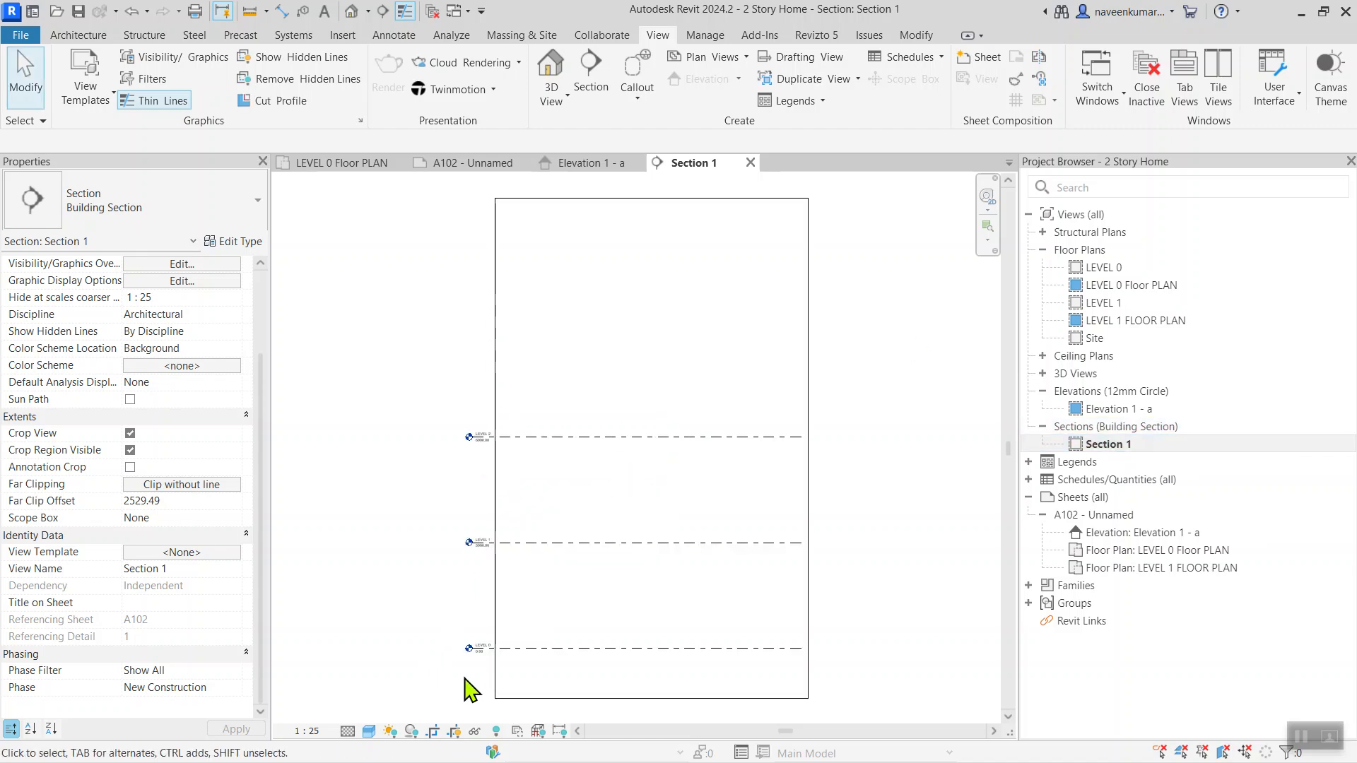
- Add the Structure, Mechanical and Electrical disciplines to the category filter in Section 1's visibility overrides
{"action": "key", "text": "v"}
{"action": "key", "text": "g"}
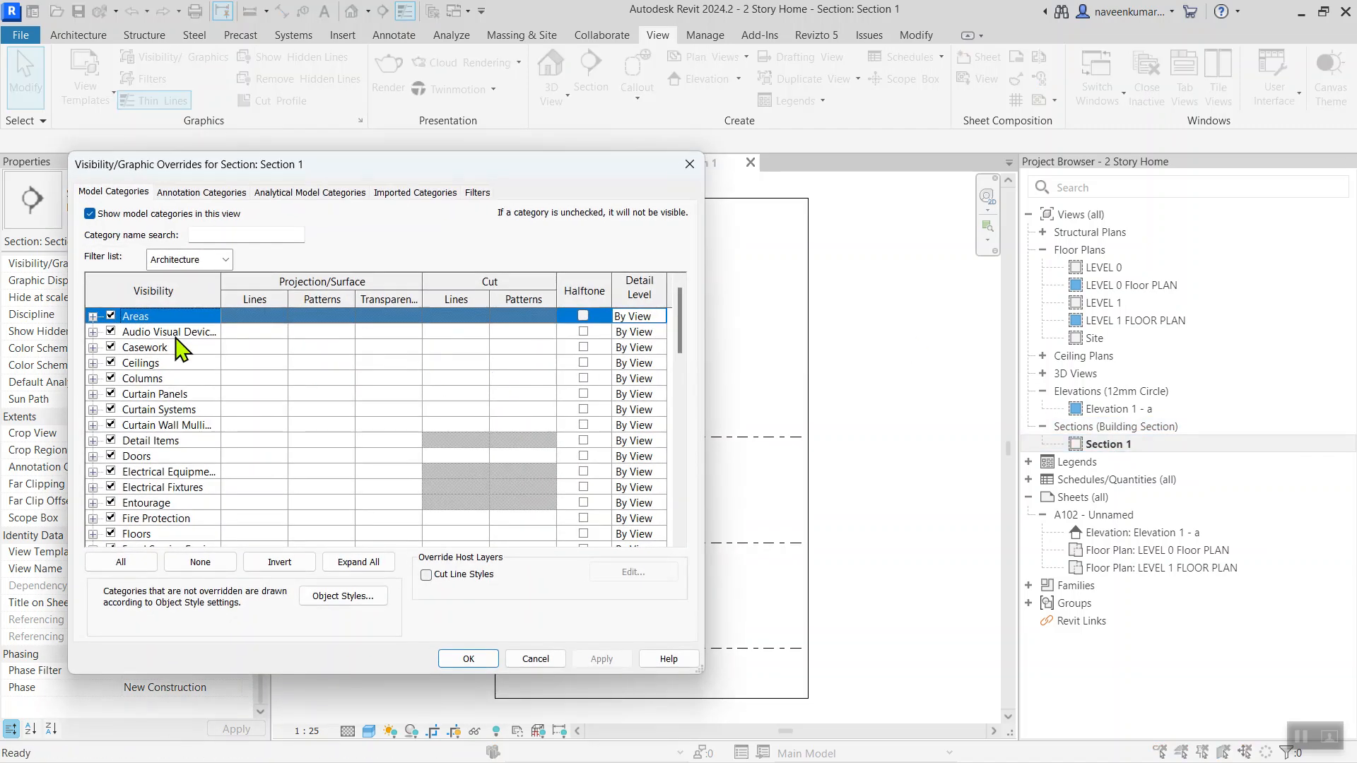
{"action": "scroll", "coordinate": [159, 432], "scroll_direction": "down", "scroll_amount": 5}
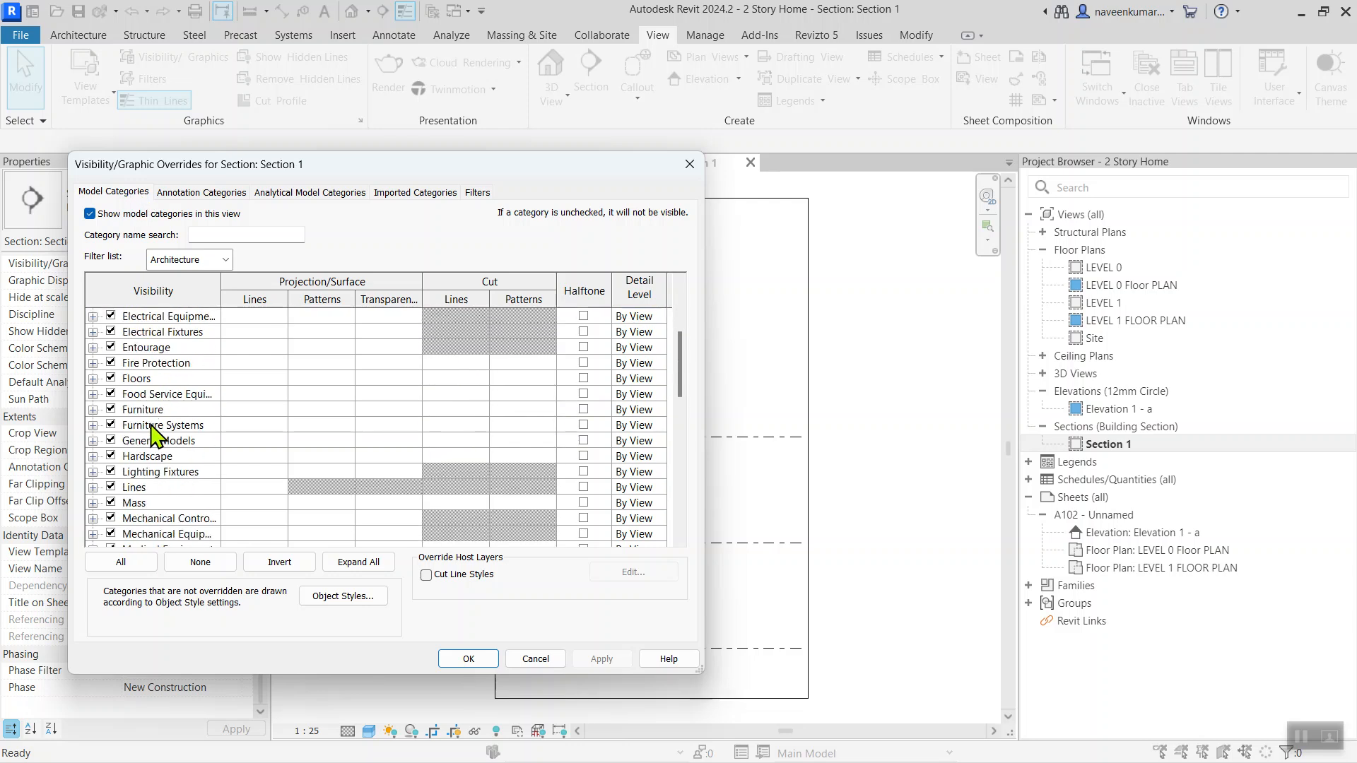
{"action": "scroll", "coordinate": [159, 433], "scroll_direction": "down", "scroll_amount": 2}
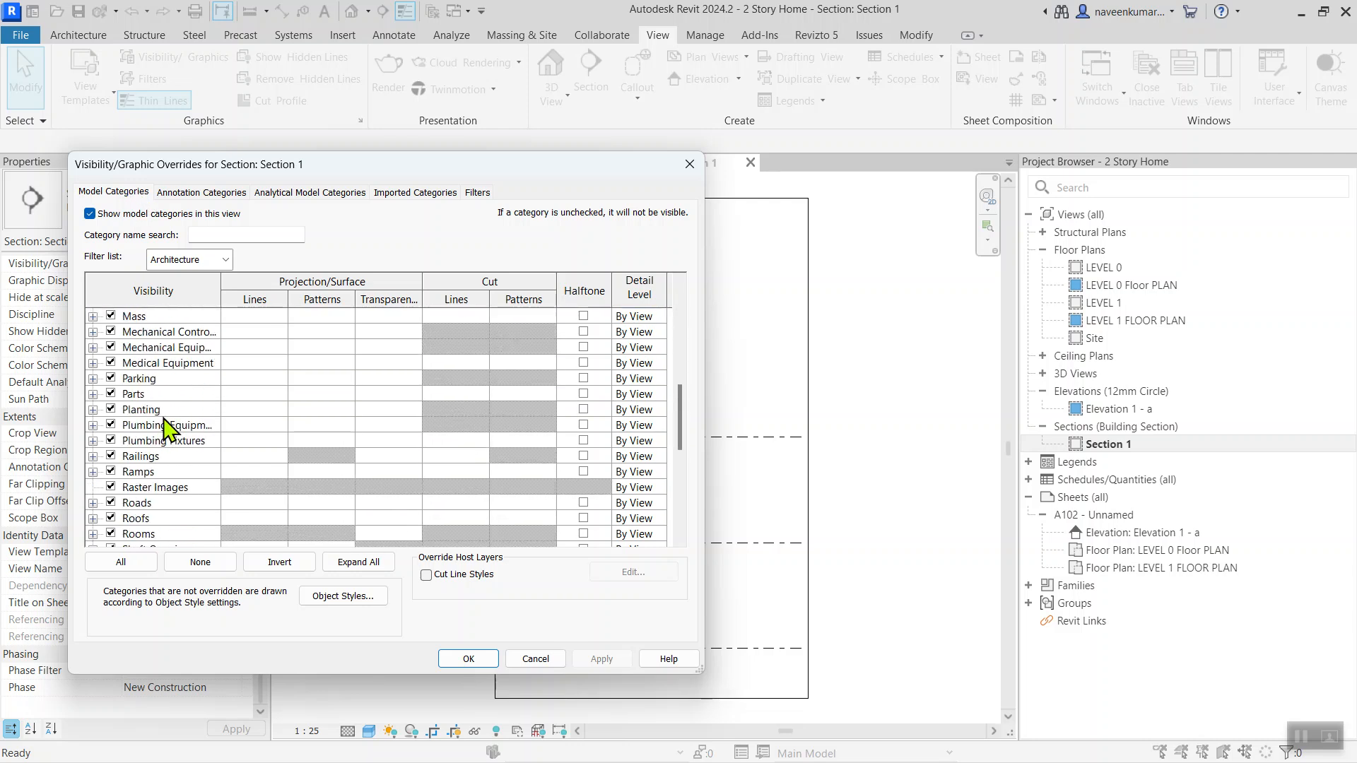
{"action": "left_click", "coordinate": [226, 261]}
{"action": "left_click", "coordinate": [162, 293]}
{"action": "left_click", "coordinate": [159, 306]}
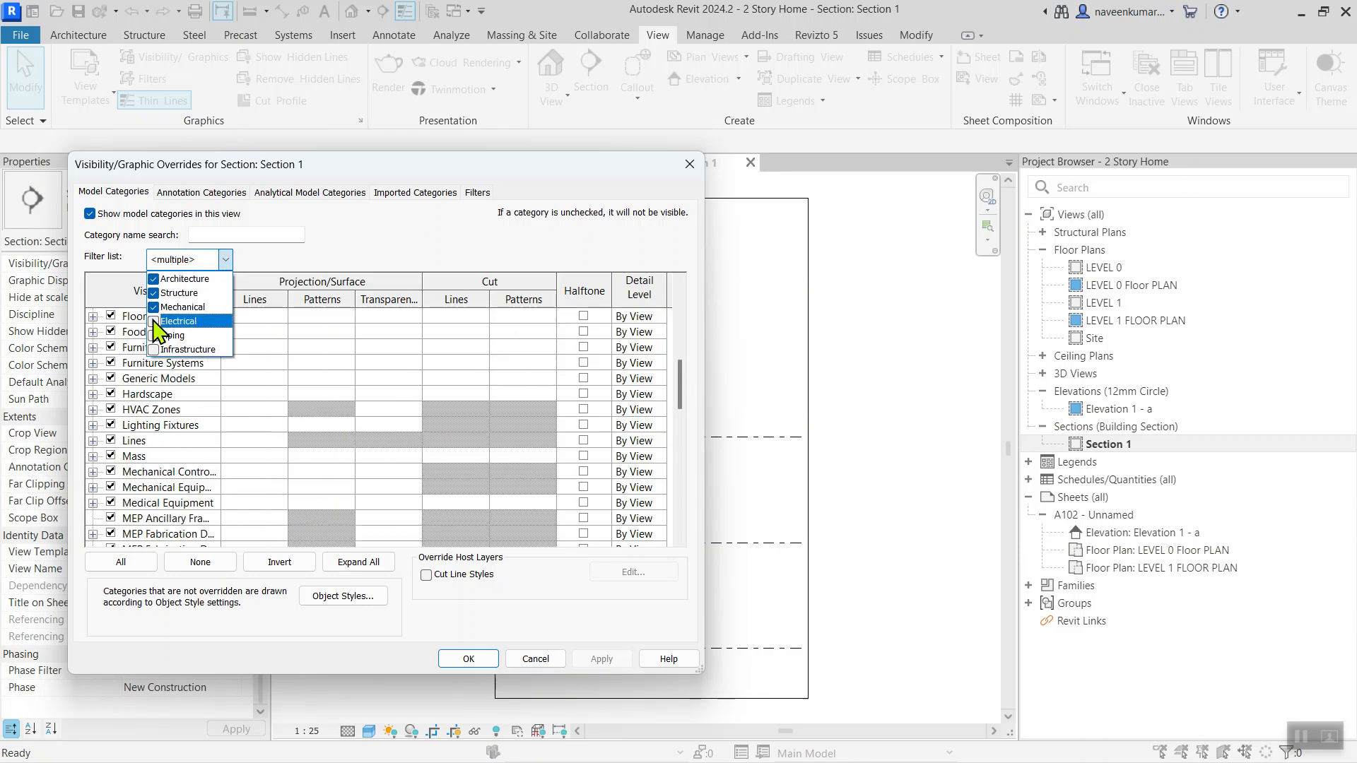
{"action": "left_click", "coordinate": [153, 321]}
{"action": "left_click", "coordinate": [132, 456]}
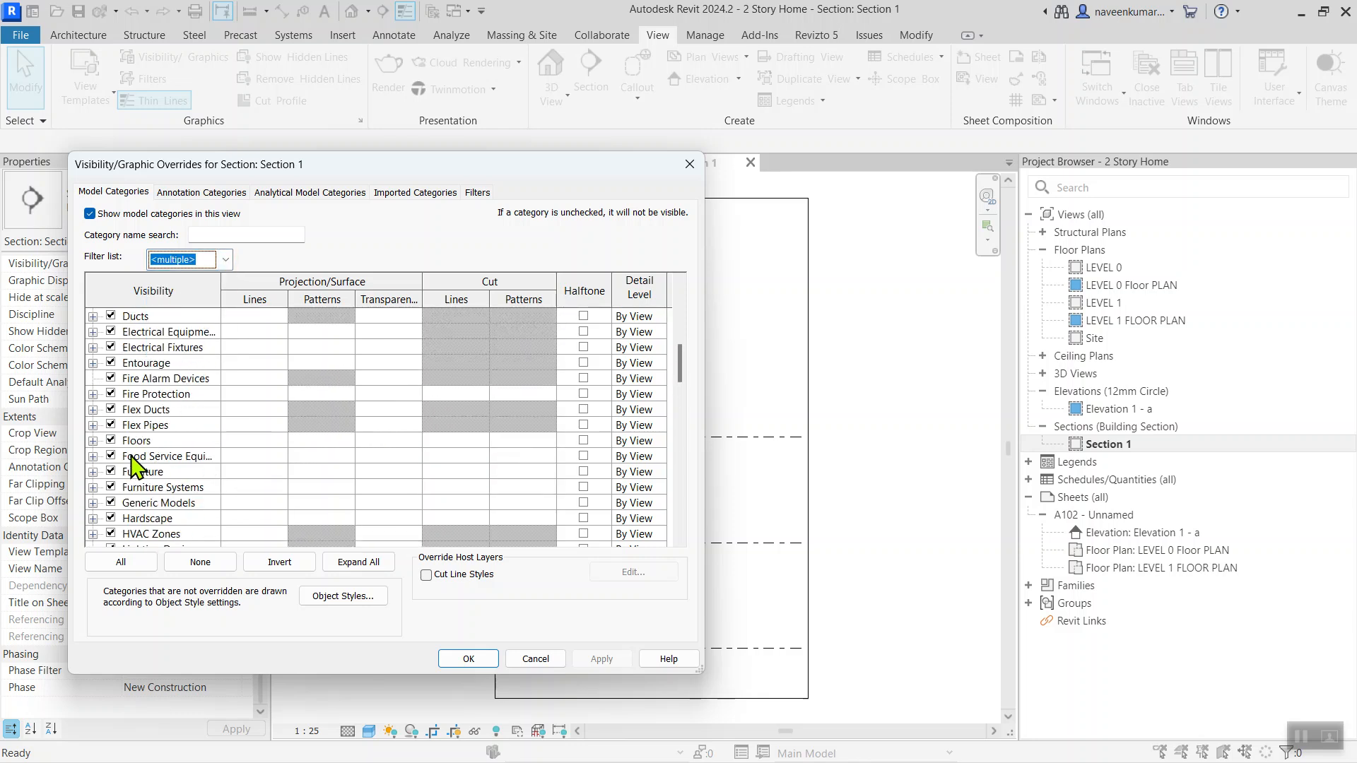
- Apply visibility overrides with all Section 1 model categories selected, and check the annotation, analytical, imported and filter settings
{"action": "left_click", "coordinate": [202, 193]}
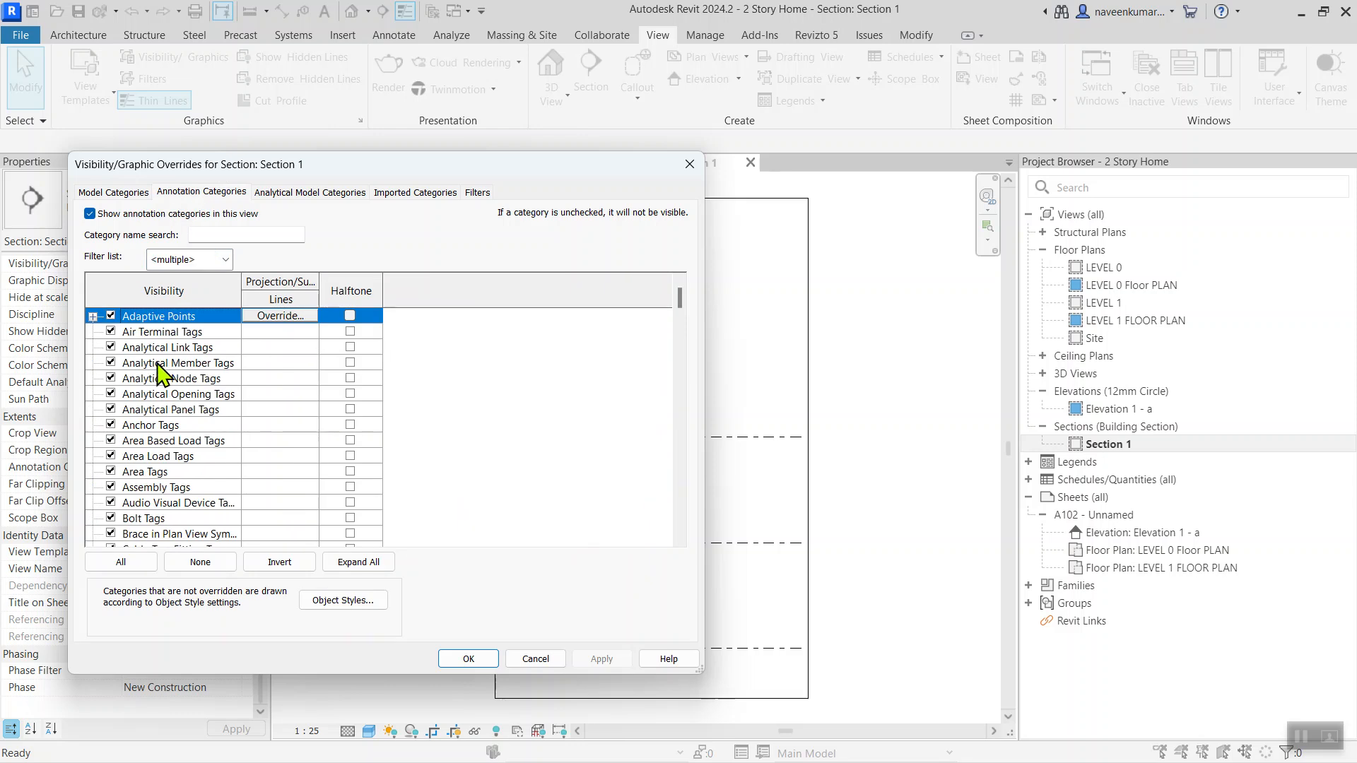
{"action": "left_click", "coordinate": [113, 193]}
{"action": "left_click", "coordinate": [121, 562]}
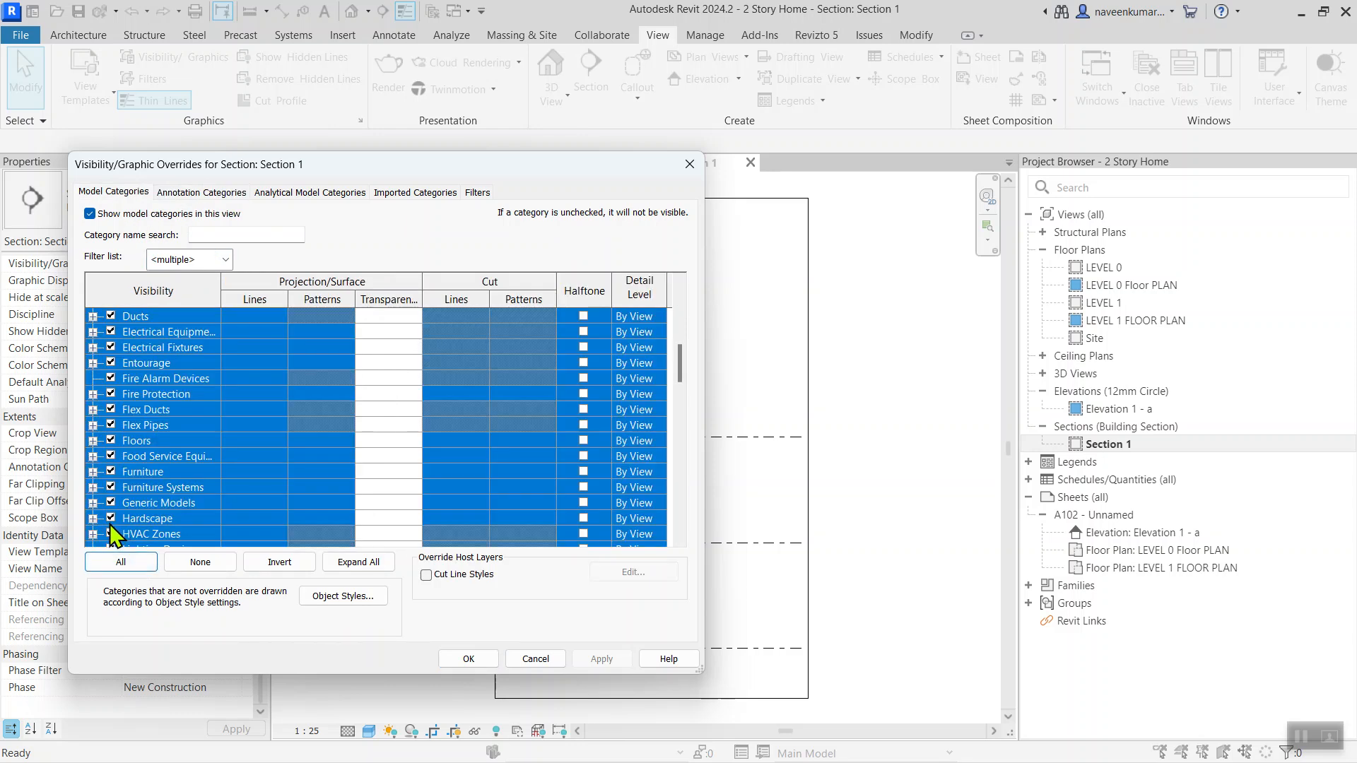
{"action": "left_click", "coordinate": [596, 659]}
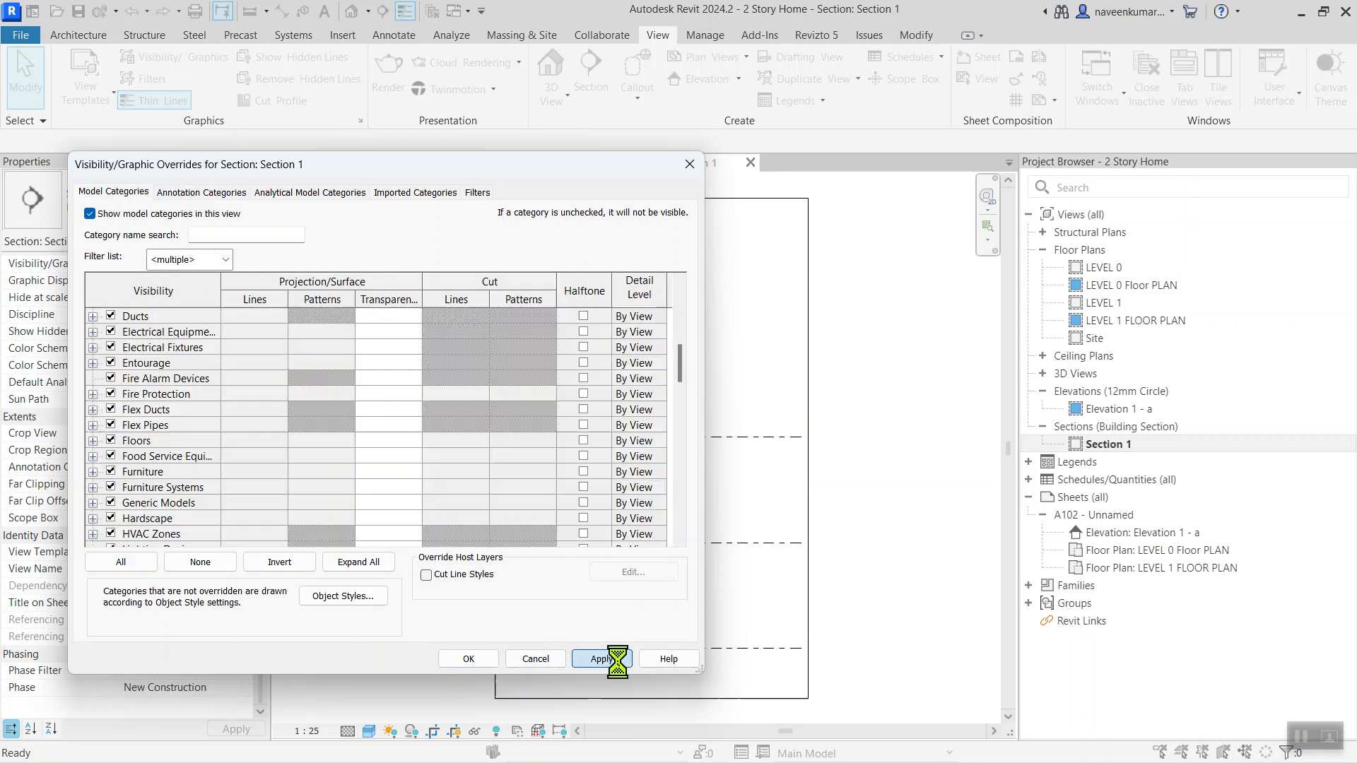
{"action": "left_click", "coordinate": [190, 195]}
{"action": "left_click", "coordinate": [298, 195]}
{"action": "left_click", "coordinate": [397, 193]}
{"action": "left_click", "coordinate": [477, 193]}
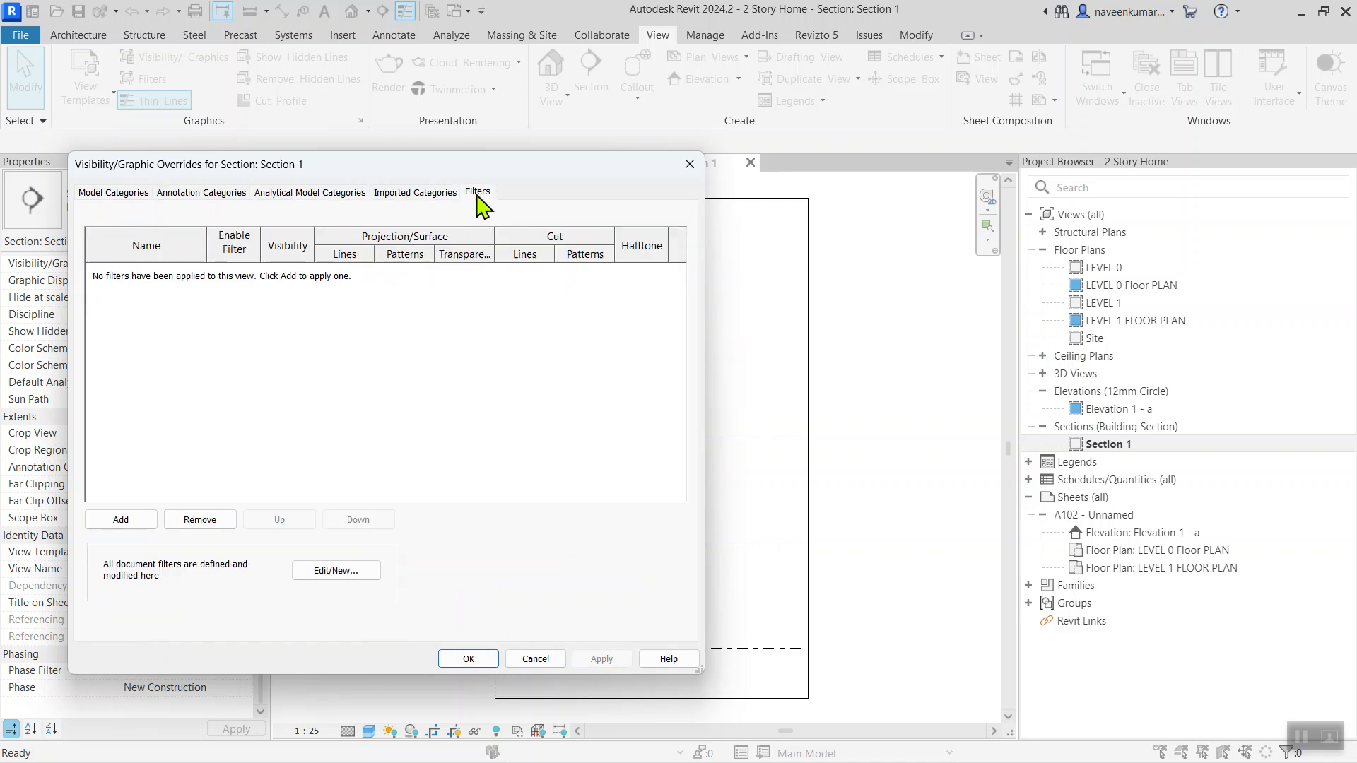
{"action": "left_click", "coordinate": [139, 197]}
{"action": "left_click", "coordinate": [469, 659]}
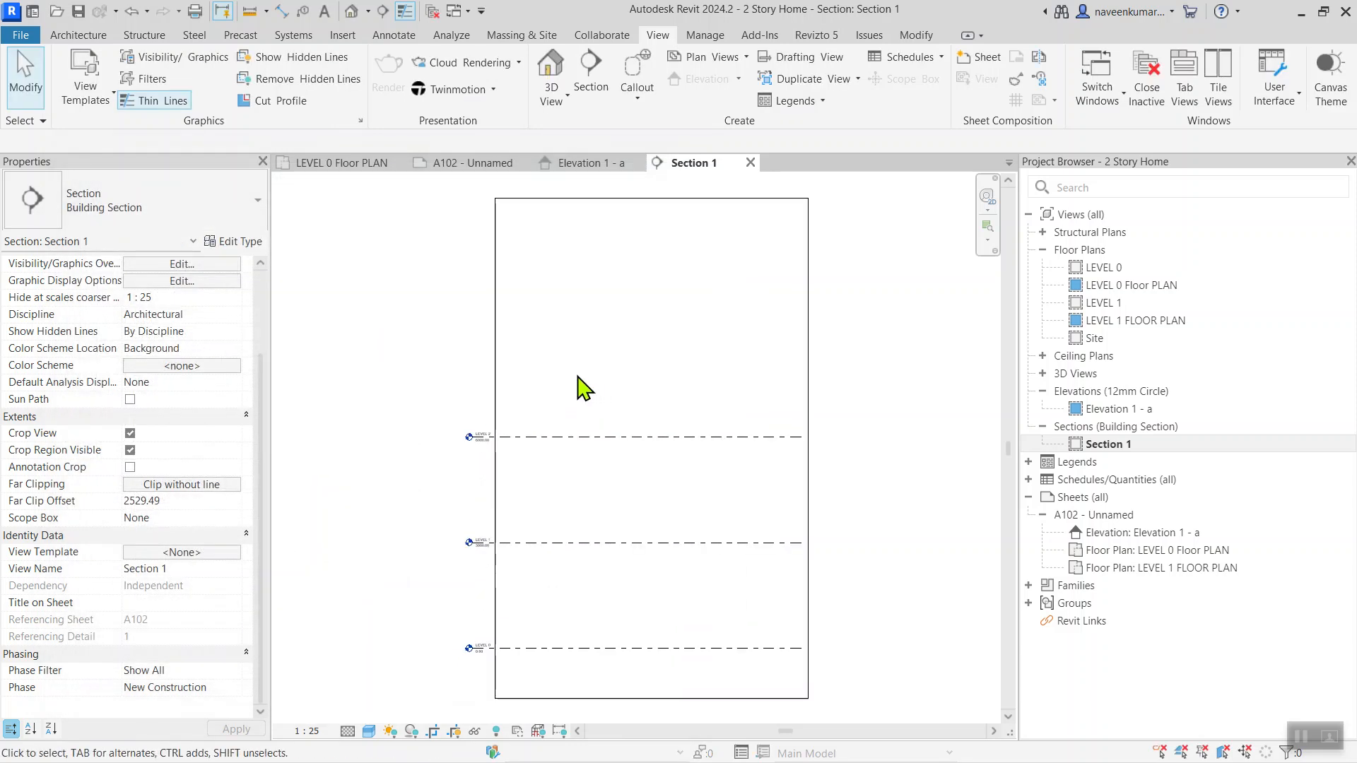
- Move the Section 1 line on LEVEL 0 Floor PLAN into the building so it cuts through the rooms nearest the entrance wall
{"action": "left_click", "coordinate": [334, 163]}
{"action": "scroll", "coordinate": [550, 400], "scroll_direction": "down", "scroll_amount": 6}
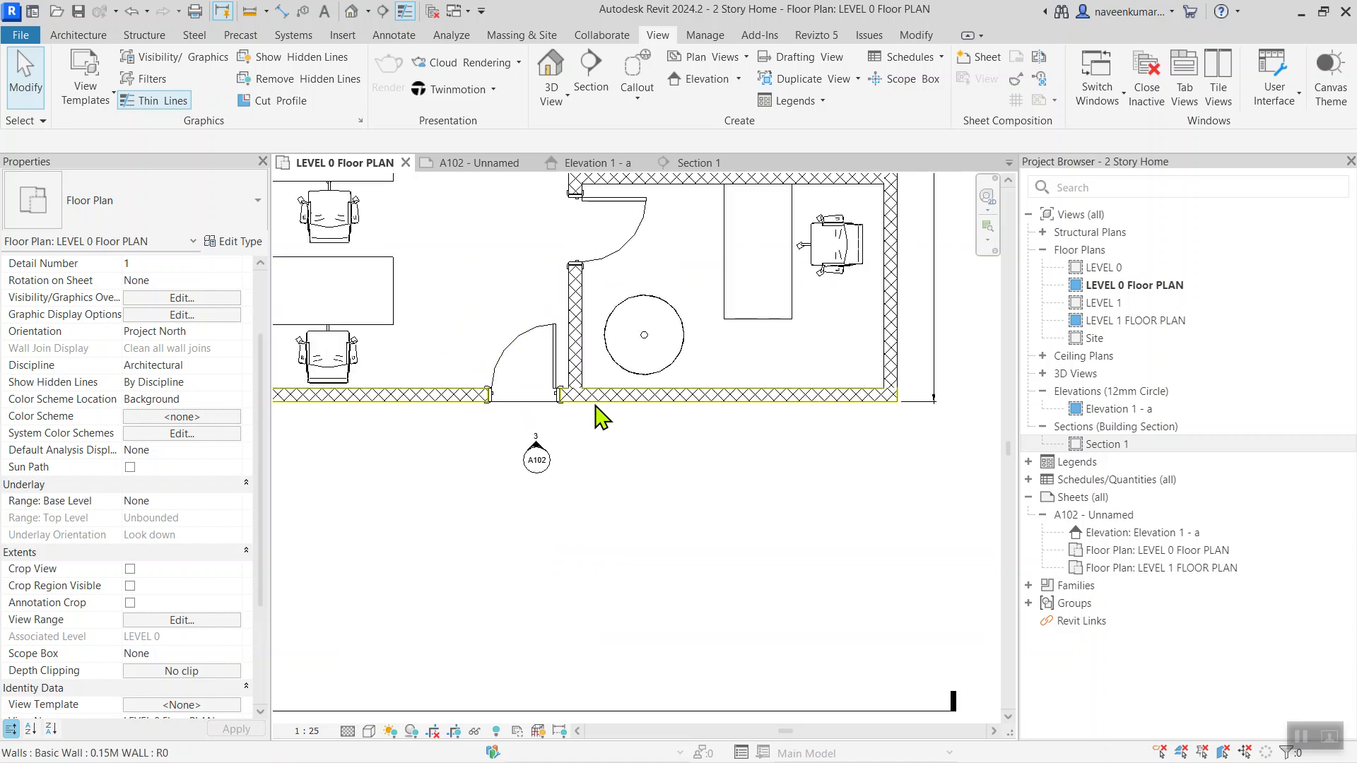
{"action": "scroll", "coordinate": [622, 466], "scroll_direction": "up", "scroll_amount": 3}
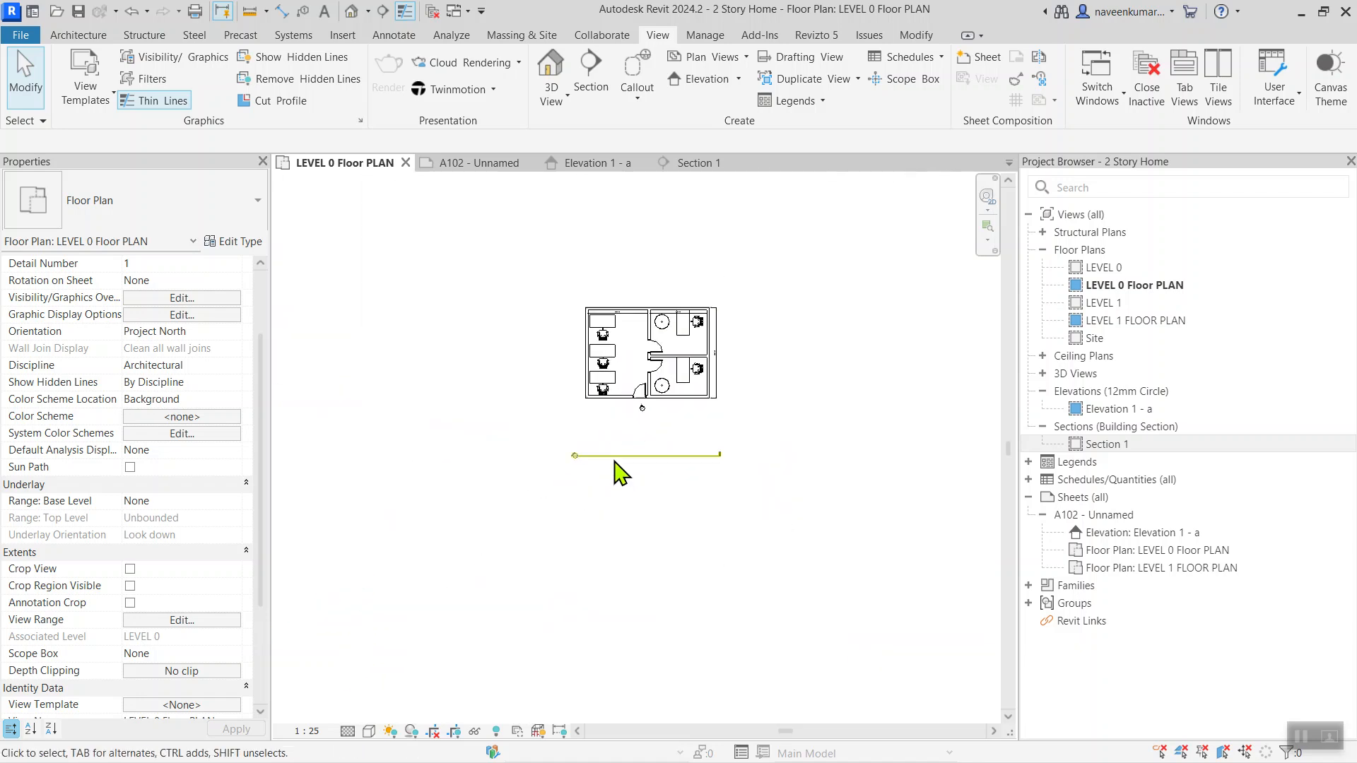
{"action": "left_click", "coordinate": [640, 456]}
{"action": "scroll", "coordinate": [640, 485], "scroll_direction": "up", "scroll_amount": 2}
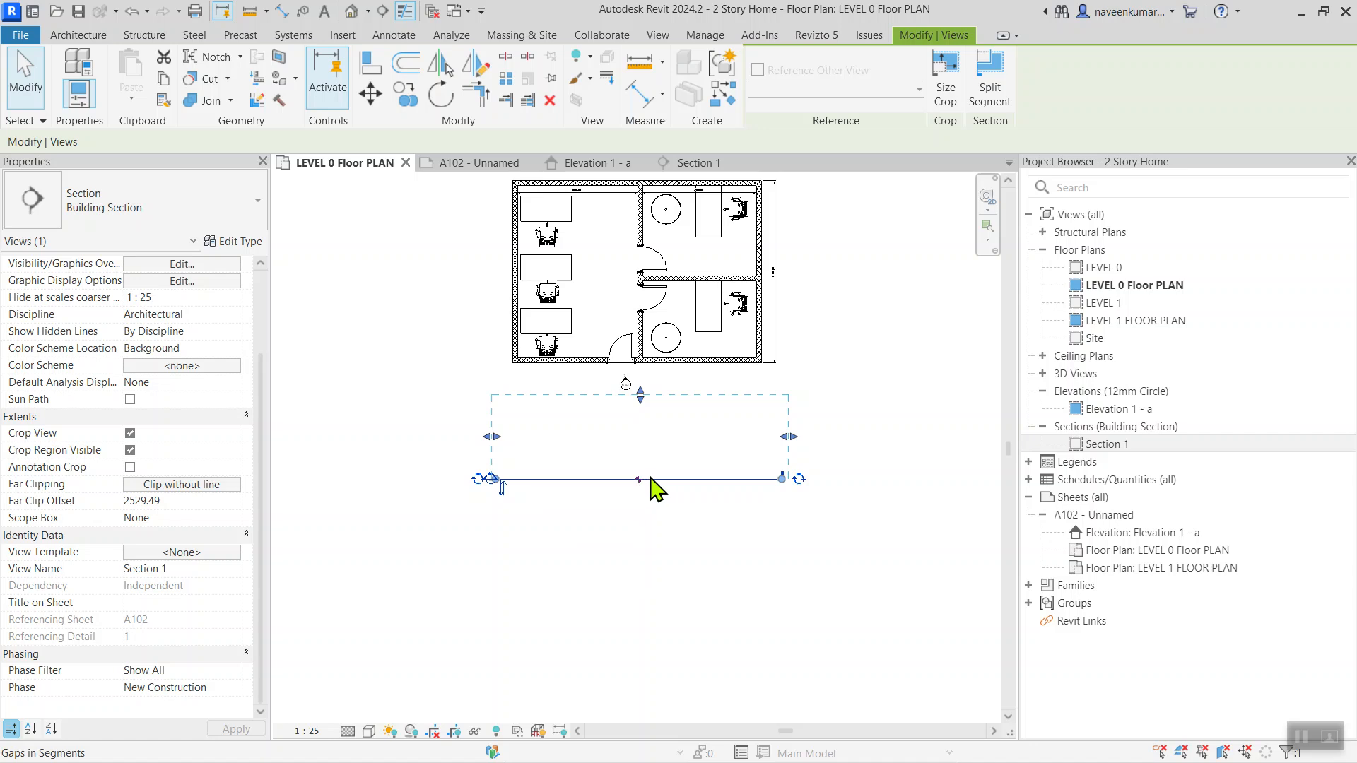
{"action": "scroll", "coordinate": [639, 438], "scroll_direction": "down", "scroll_amount": 2}
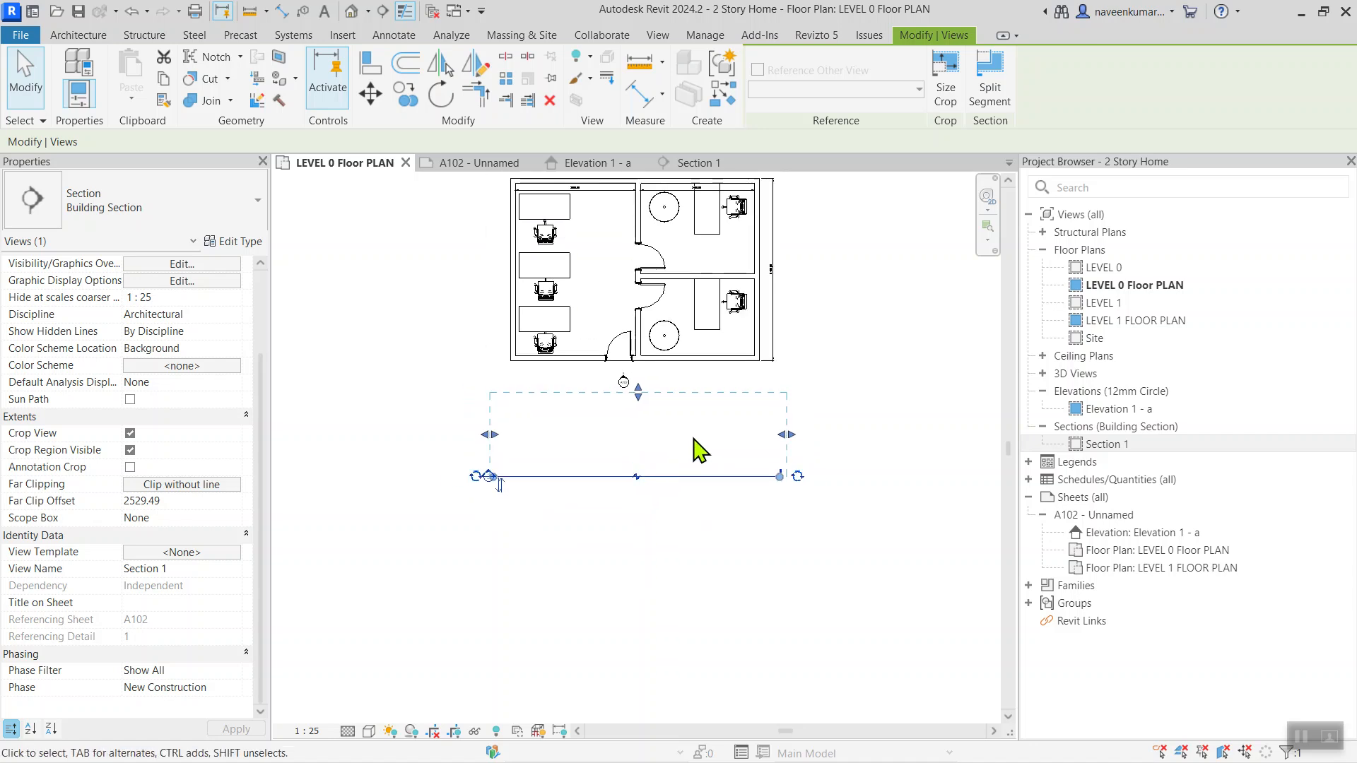
{"action": "scroll", "coordinate": [617, 410], "scroll_direction": "up", "scroll_amount": 1}
{"action": "scroll", "coordinate": [618, 487], "scroll_direction": "up", "scroll_amount": 3}
{"action": "scroll", "coordinate": [607, 487], "scroll_direction": "down", "scroll_amount": 2}
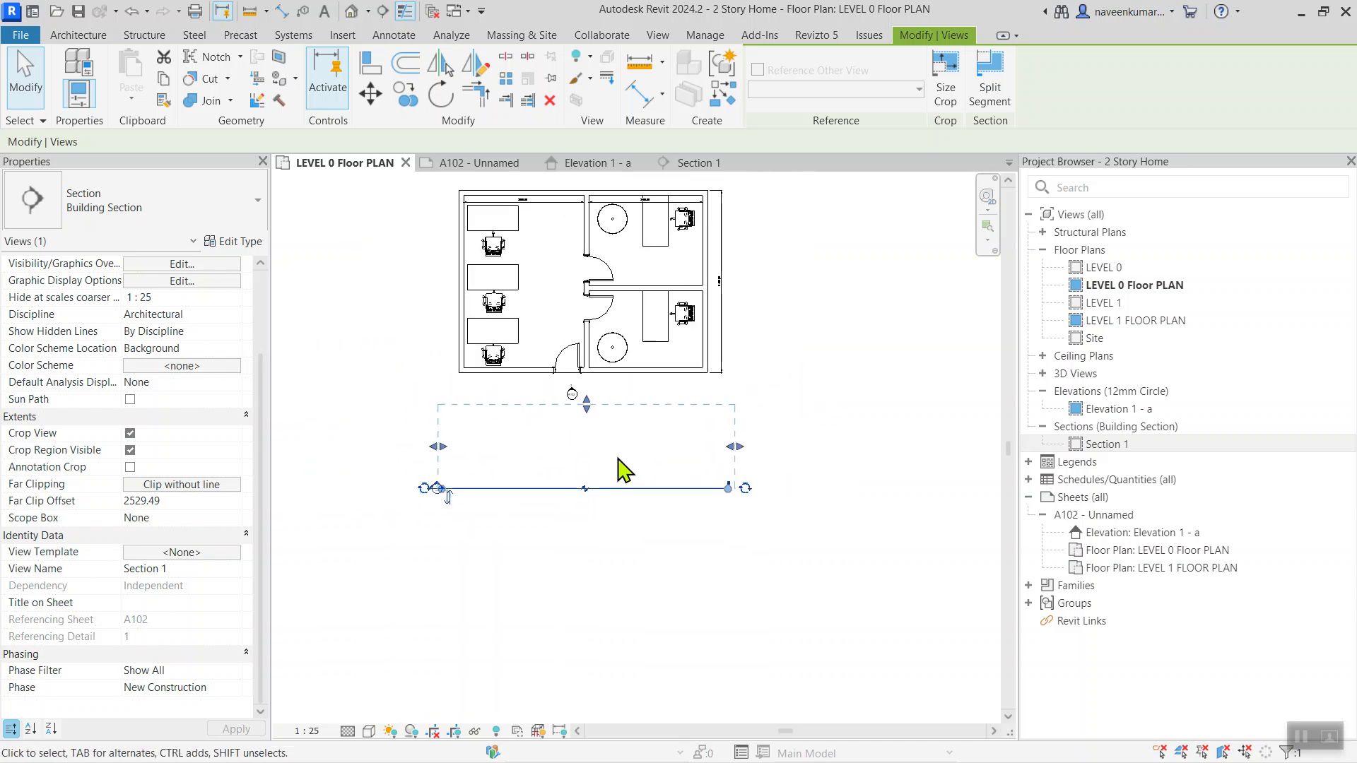
{"action": "middle_click_drag", "start_coordinate": [622, 476], "coordinate": [614, 539]}
{"action": "left_click_drag", "start_coordinate": [610, 535], "coordinate": [603, 369]}
- Reduce the section's view depth to a far clip offset of about 2145, and open the section view
{"action": "scroll", "coordinate": [578, 297], "scroll_direction": "up", "scroll_amount": 1}
{"action": "left_click_drag", "start_coordinate": [575, 279], "coordinate": [575, 296]}
{"action": "right_click", "coordinate": [538, 406]}
{"action": "left_click", "coordinate": [614, 377]}
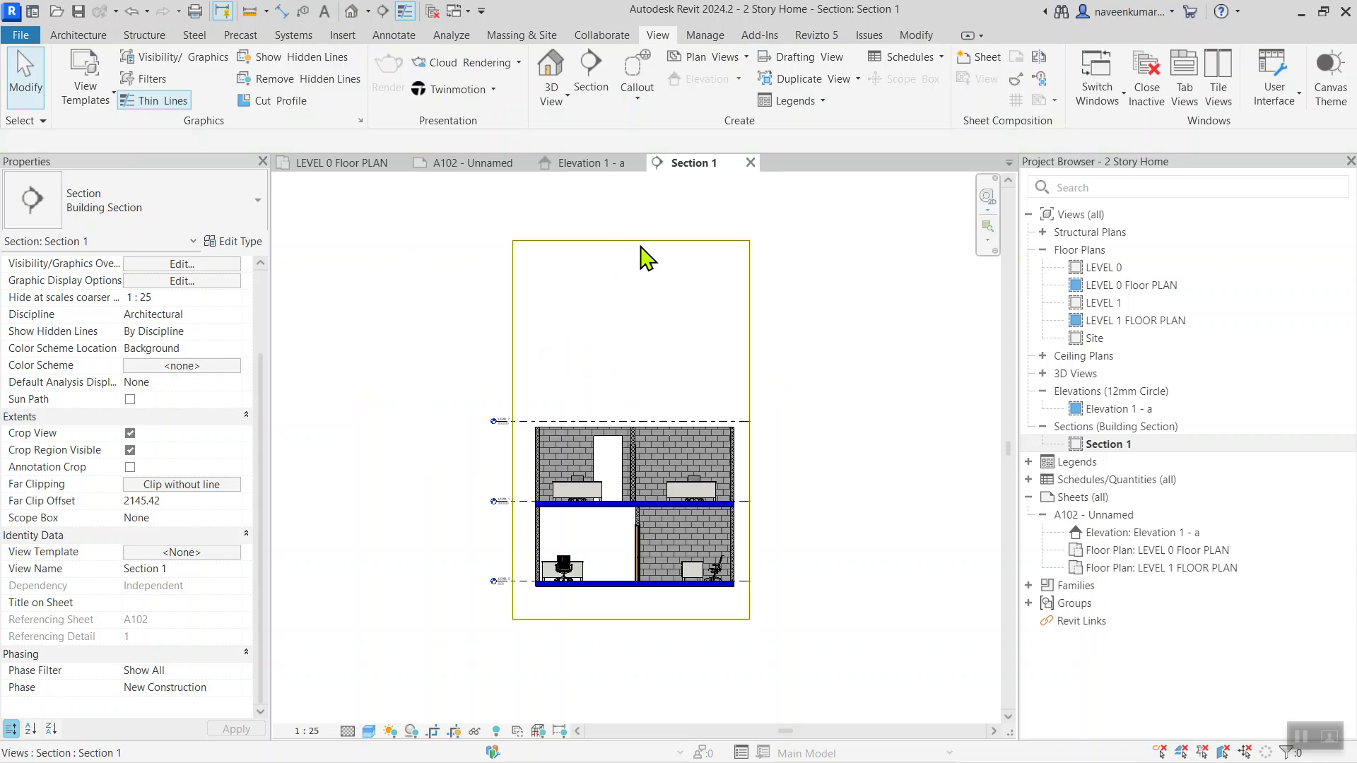
- Lower the upper edge of the Section 1 crop region to just above LEVEL 2
{"action": "left_click_drag", "start_coordinate": [631, 241], "coordinate": [643, 405]}
{"action": "left_click", "coordinate": [623, 331]}
{"action": "scroll", "coordinate": [604, 511], "scroll_direction": "up", "scroll_amount": 3}
{"action": "middle_click_drag", "start_coordinate": [616, 532], "coordinate": [603, 469]}
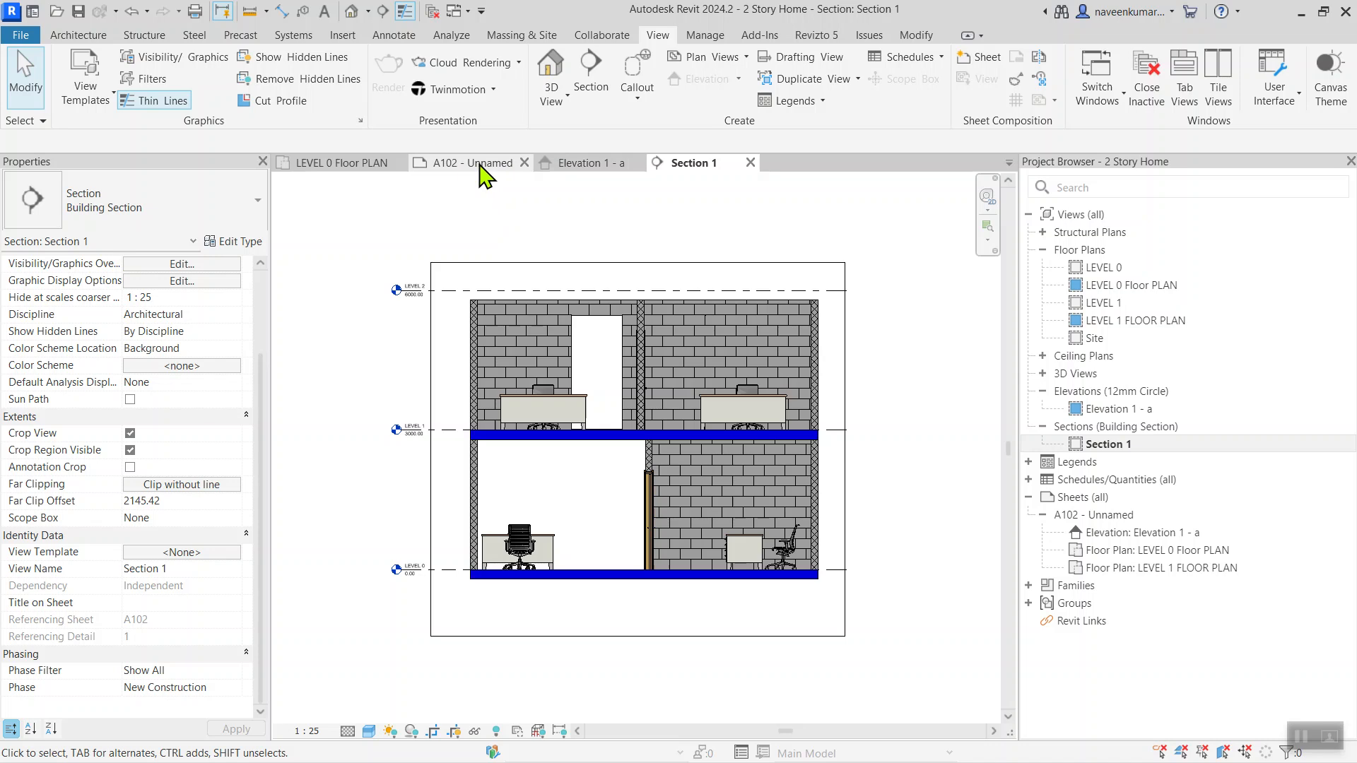
- Place the Section 1 view on sheet A102 below the front elevation
{"action": "left_click", "coordinate": [481, 164]}
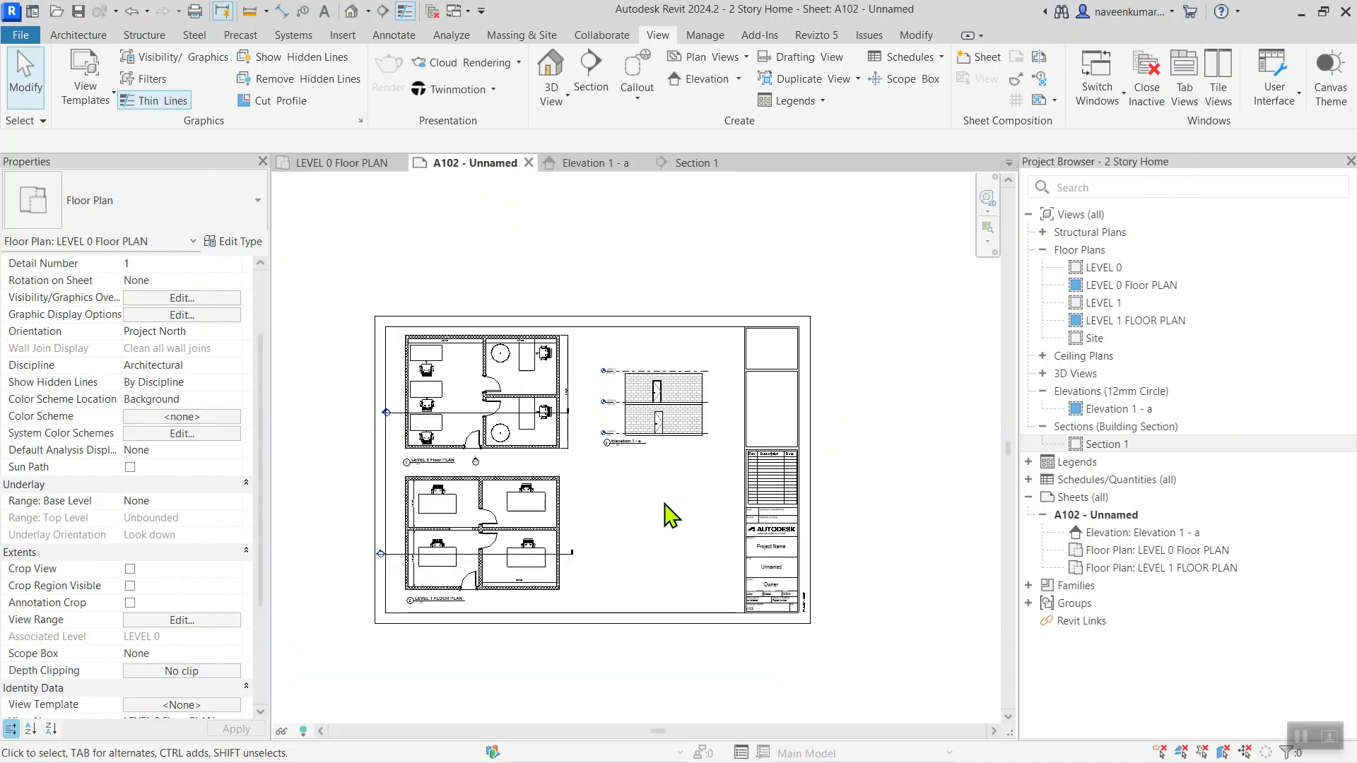
{"action": "left_click", "coordinate": [1107, 445]}
{"action": "left_click_drag", "start_coordinate": [677, 498], "coordinate": [642, 530]}
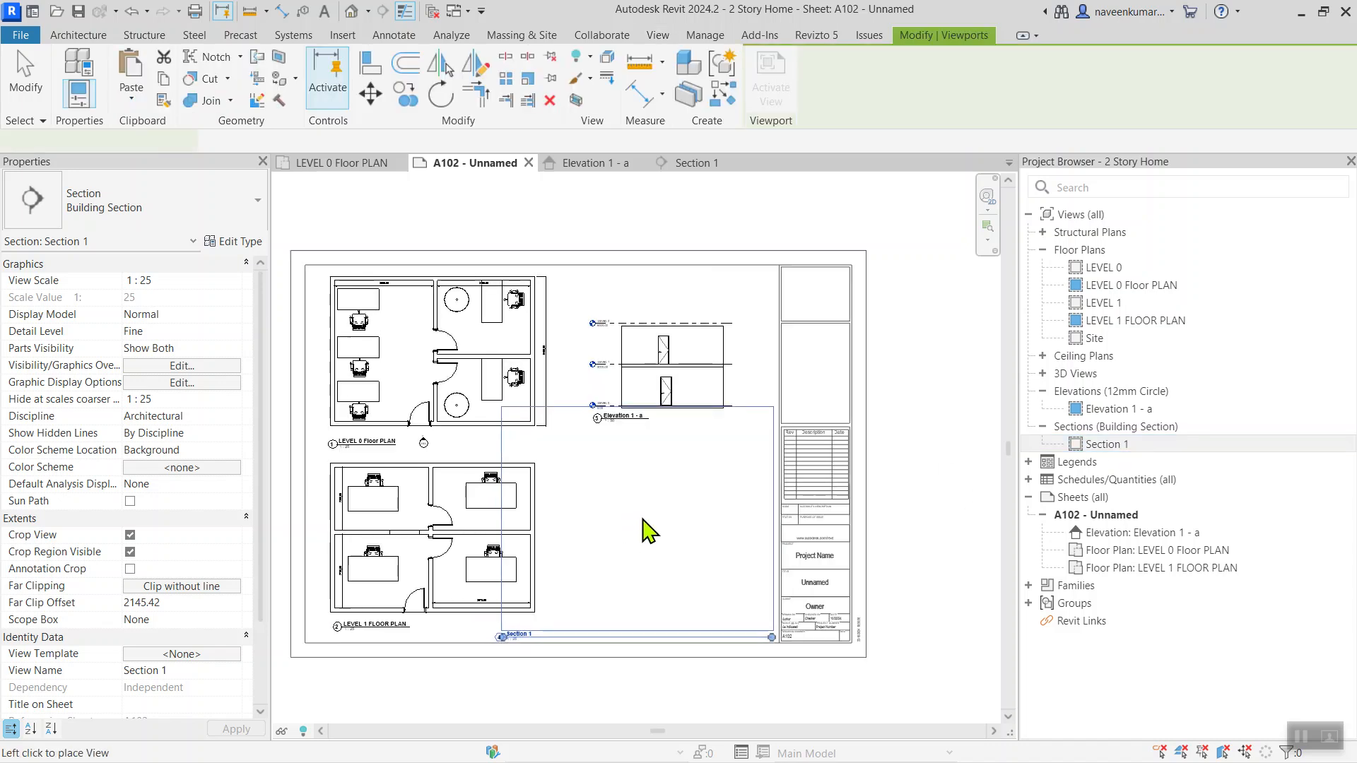
{"action": "left_click", "coordinate": [650, 530]}
- Activate the Section 1 viewport on the sheet, set its view scale to 1 : 50, and deactivate it
{"action": "scroll", "coordinate": [650, 530], "scroll_direction": "up", "scroll_amount": 2}
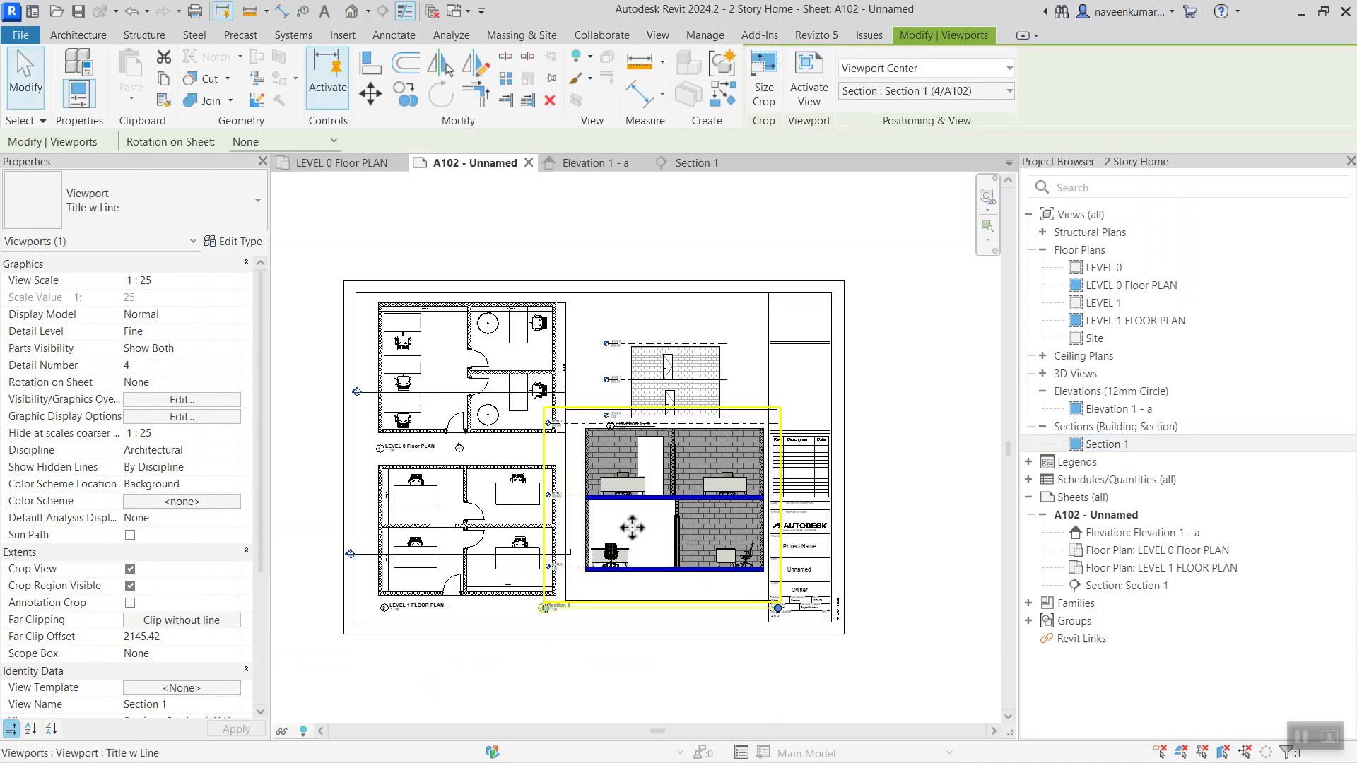
{"action": "double_click", "coordinate": [650, 530]}
{"action": "left_click", "coordinate": [311, 732]}
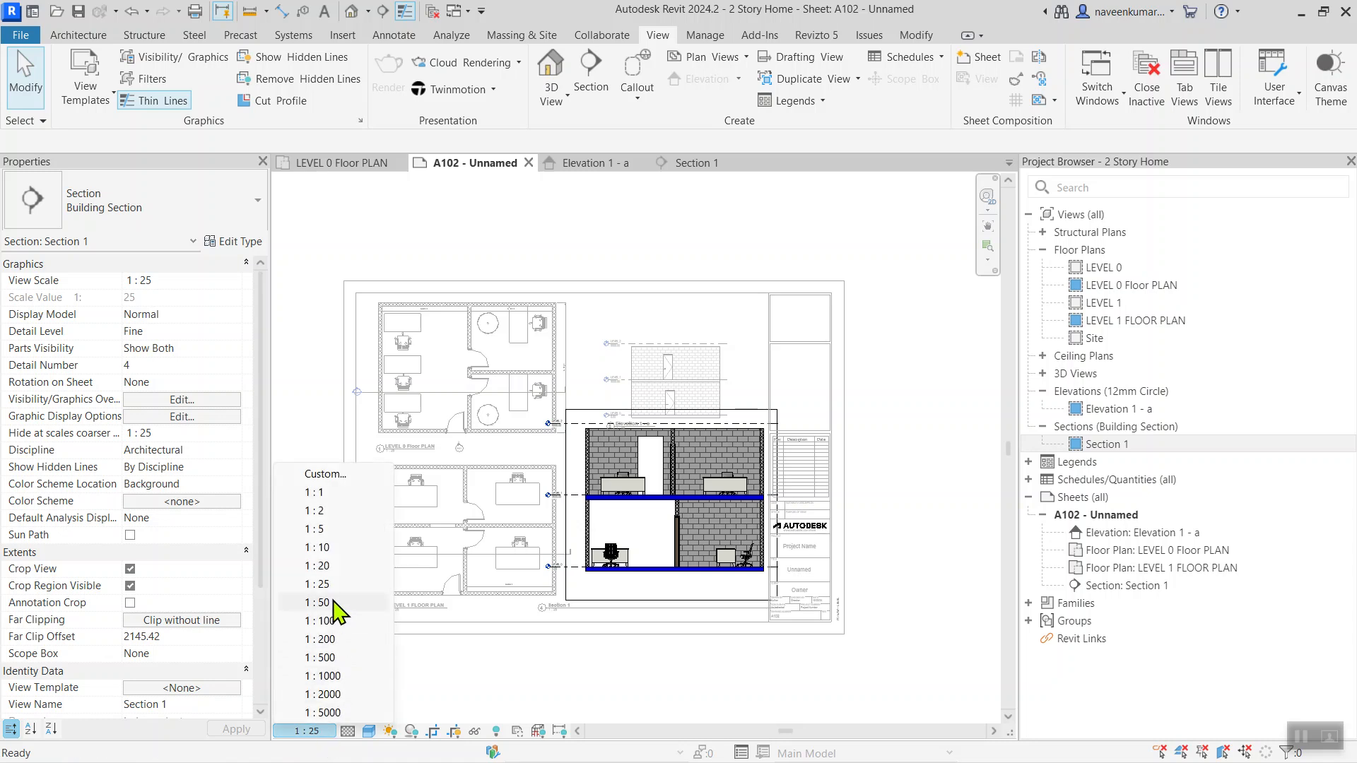
{"action": "left_click", "coordinate": [344, 602]}
{"action": "scroll", "coordinate": [690, 515], "scroll_direction": "up", "scroll_amount": 2}
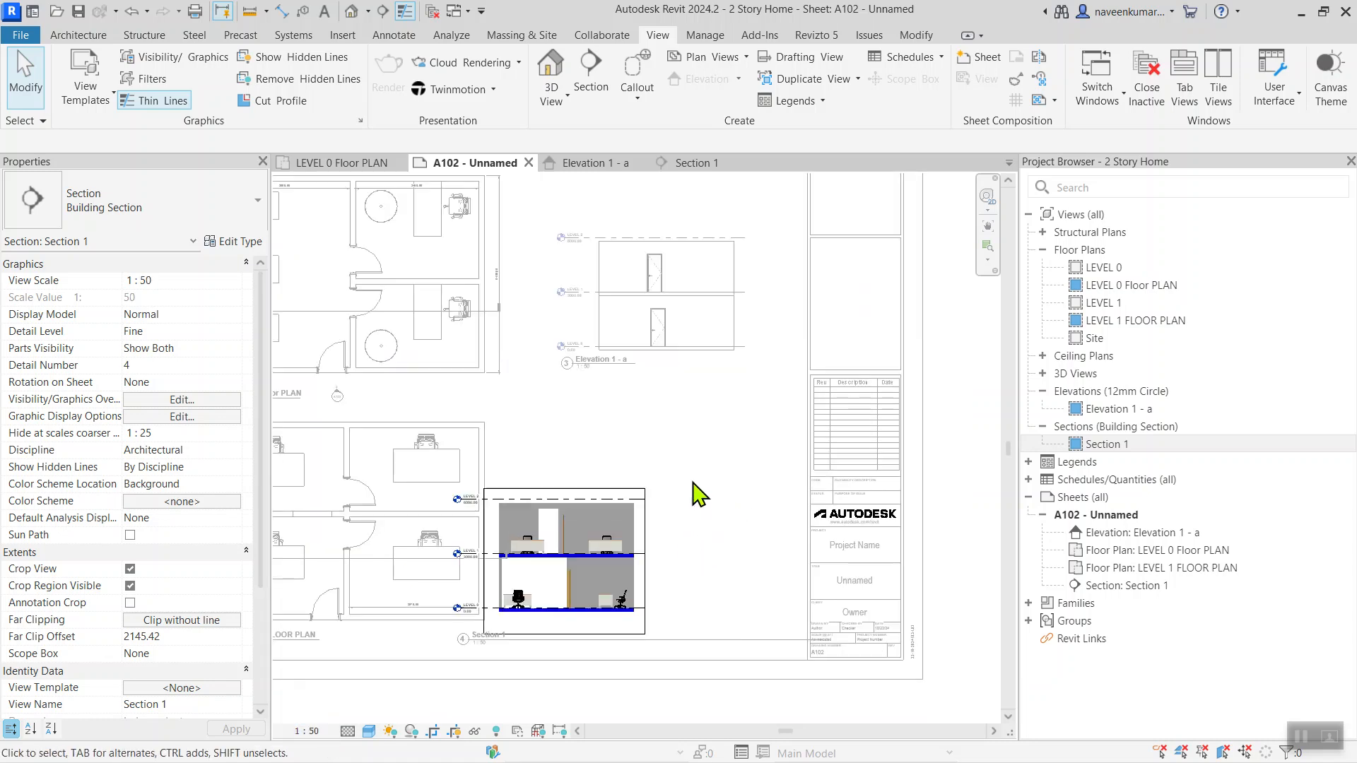
{"action": "right_click", "coordinate": [695, 479]}
{"action": "left_click", "coordinate": [777, 192]}
- Align the Section 1 viewport directly beneath Elevation 1 - a and shorten its title line to fit the title
{"action": "left_click", "coordinate": [631, 517]}
{"action": "left_click_drag", "start_coordinate": [631, 517], "coordinate": [730, 460]}
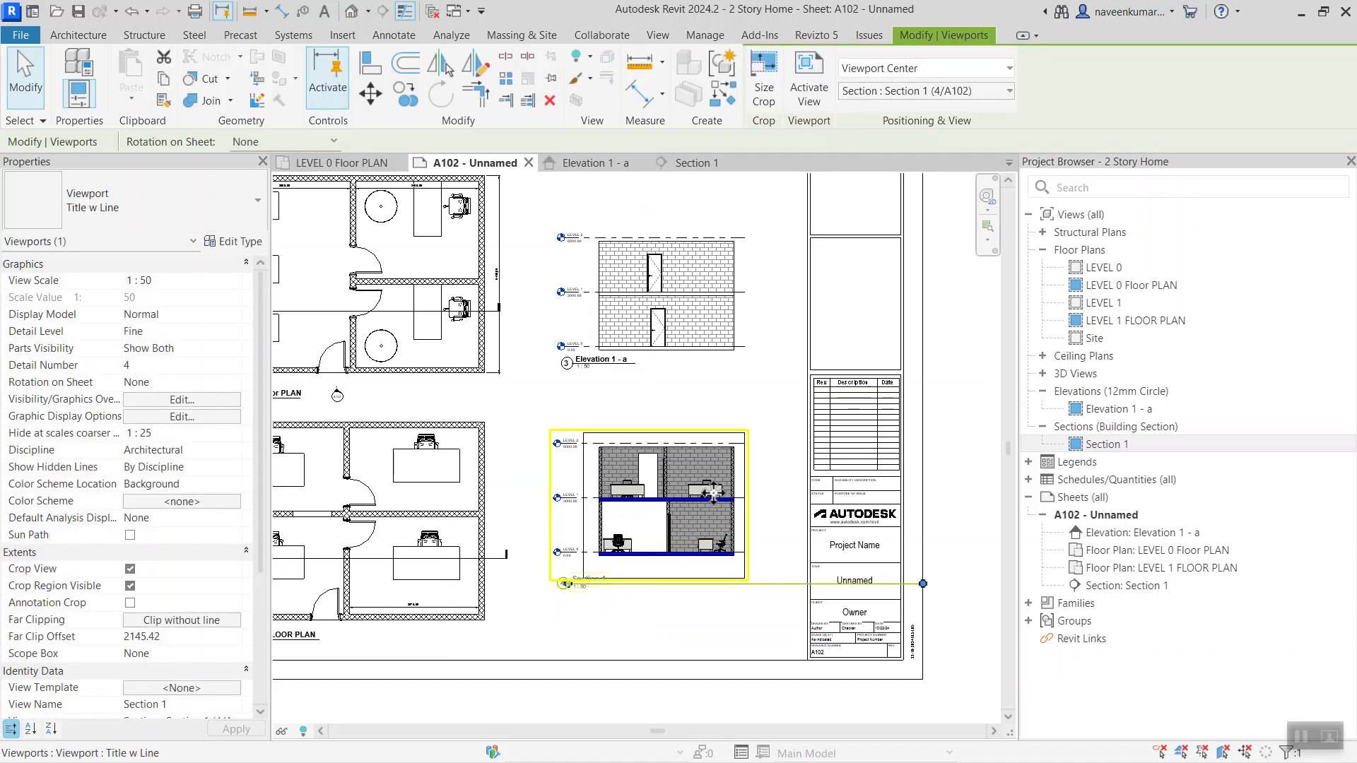
{"action": "left_click_drag", "start_coordinate": [923, 588], "coordinate": [609, 594]}
{"action": "left_click", "coordinate": [672, 634]}
- Hide the crop region boundary of the Section 1 view on sheet A102, and return to the sheet
{"action": "scroll", "coordinate": [588, 563], "scroll_direction": "up", "scroll_amount": 2}
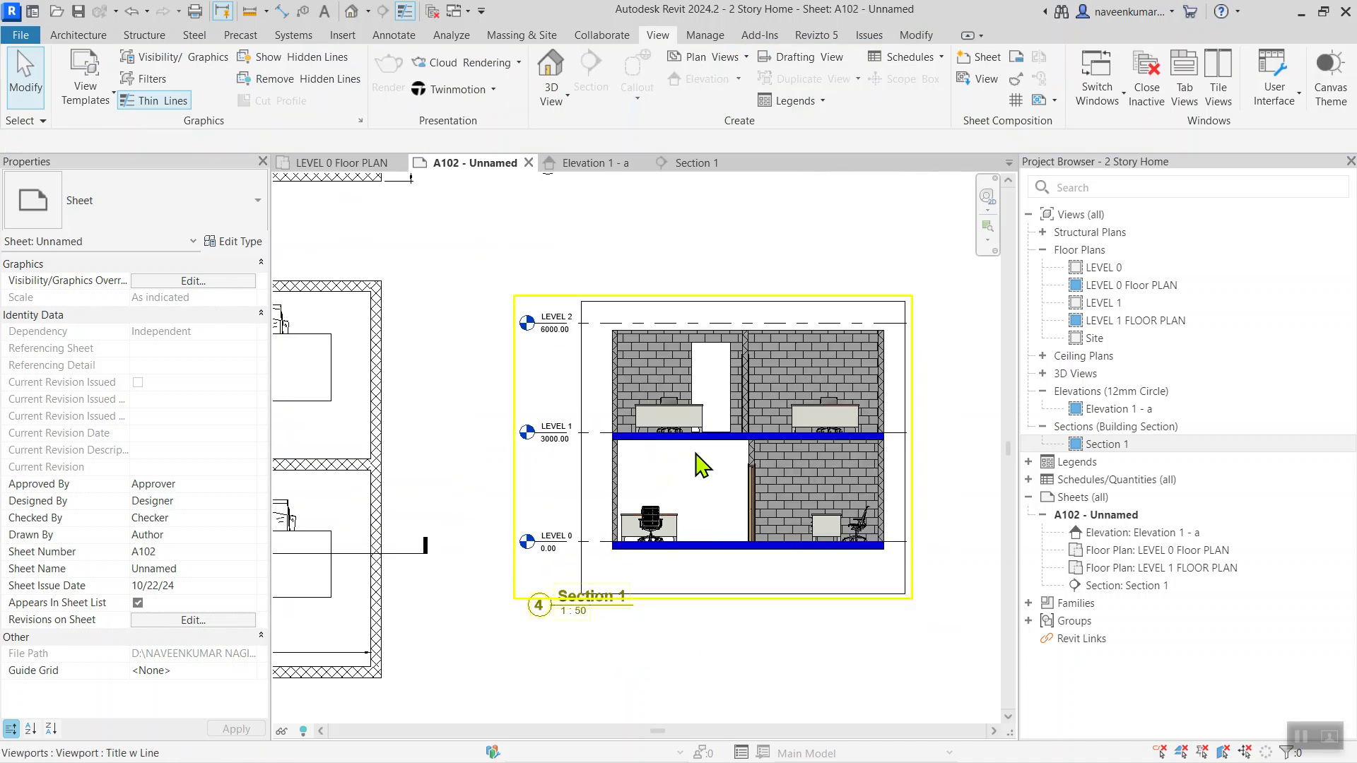
{"action": "double_click", "coordinate": [673, 469]}
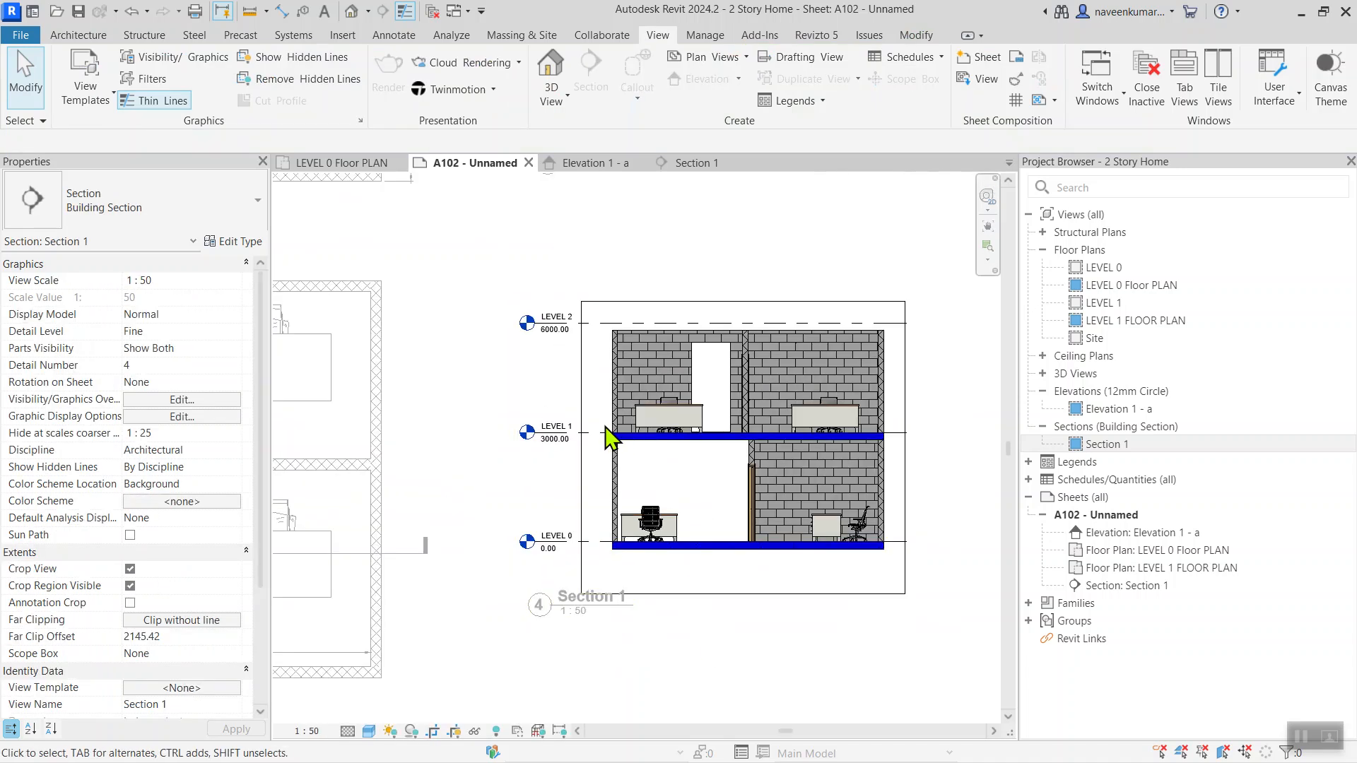
{"action": "left_click", "coordinate": [130, 585]}
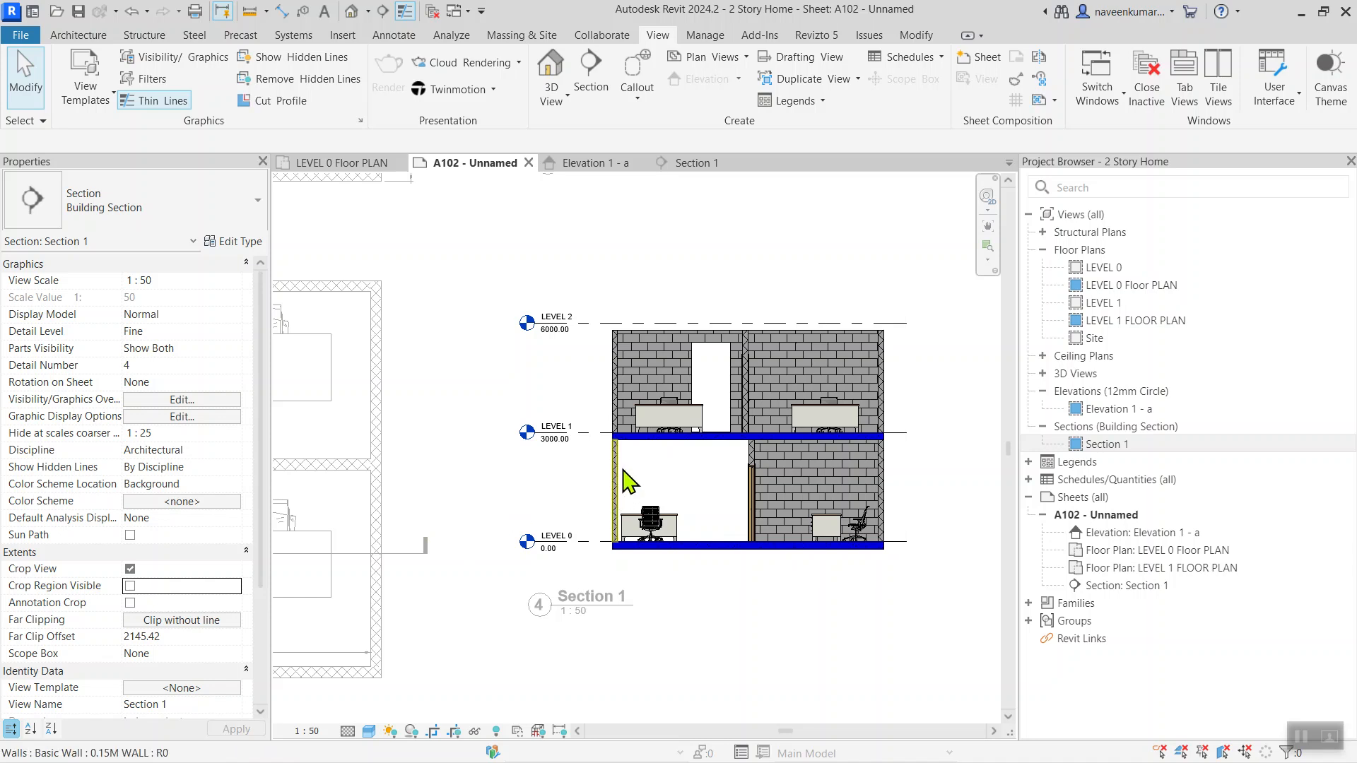
{"action": "scroll", "coordinate": [630, 465], "scroll_direction": "down", "scroll_amount": 2}
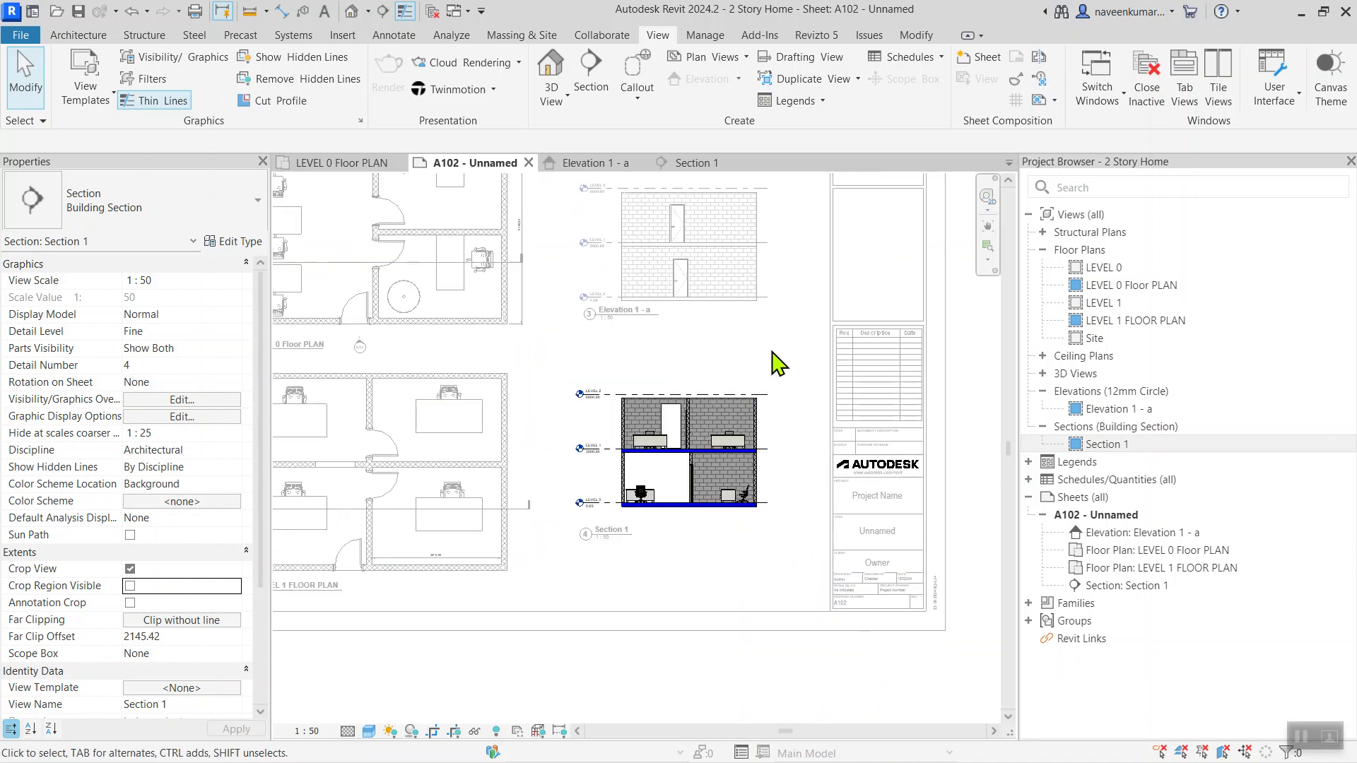
{"action": "double_click", "coordinate": [594, 639]}
{"action": "scroll", "coordinate": [639, 597], "scroll_direction": "down", "scroll_amount": 2}
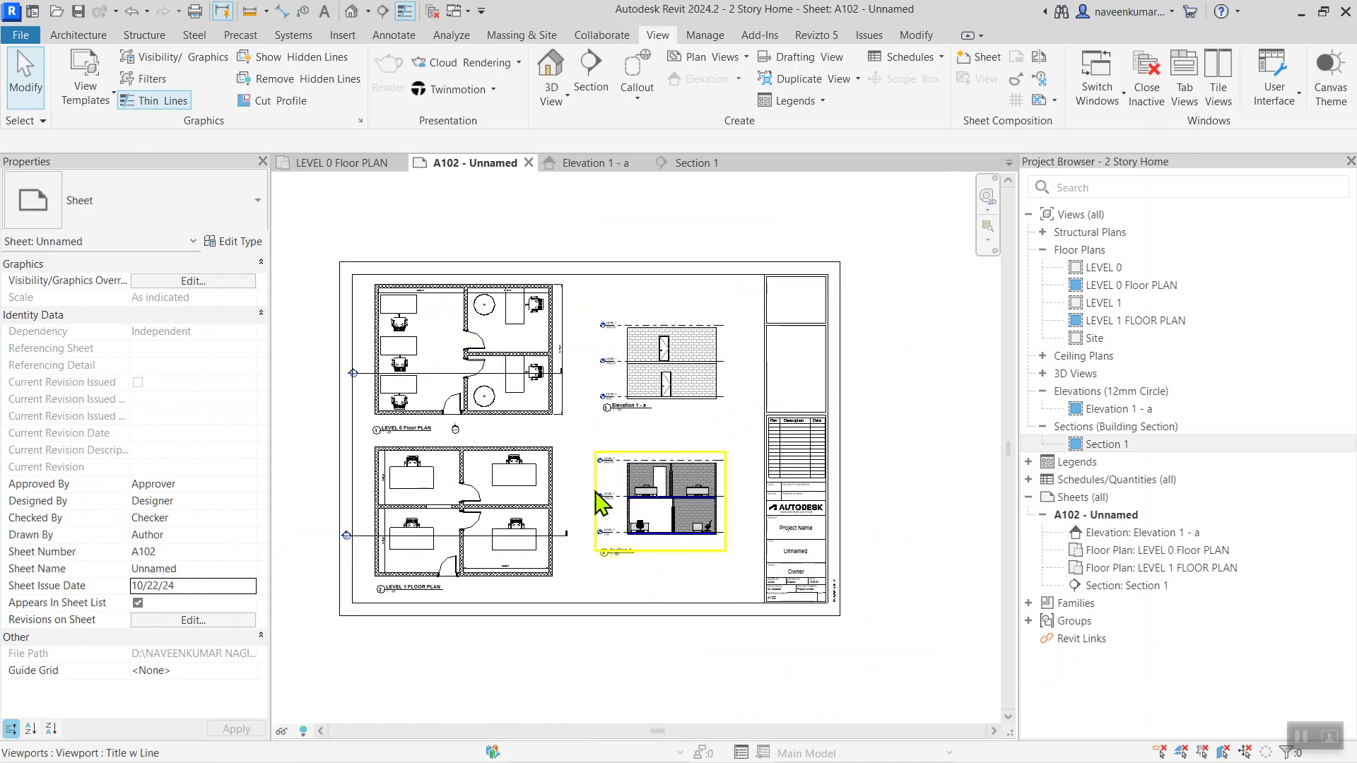
{"action": "scroll", "coordinate": [343, 531], "scroll_direction": "up", "scroll_amount": 3}
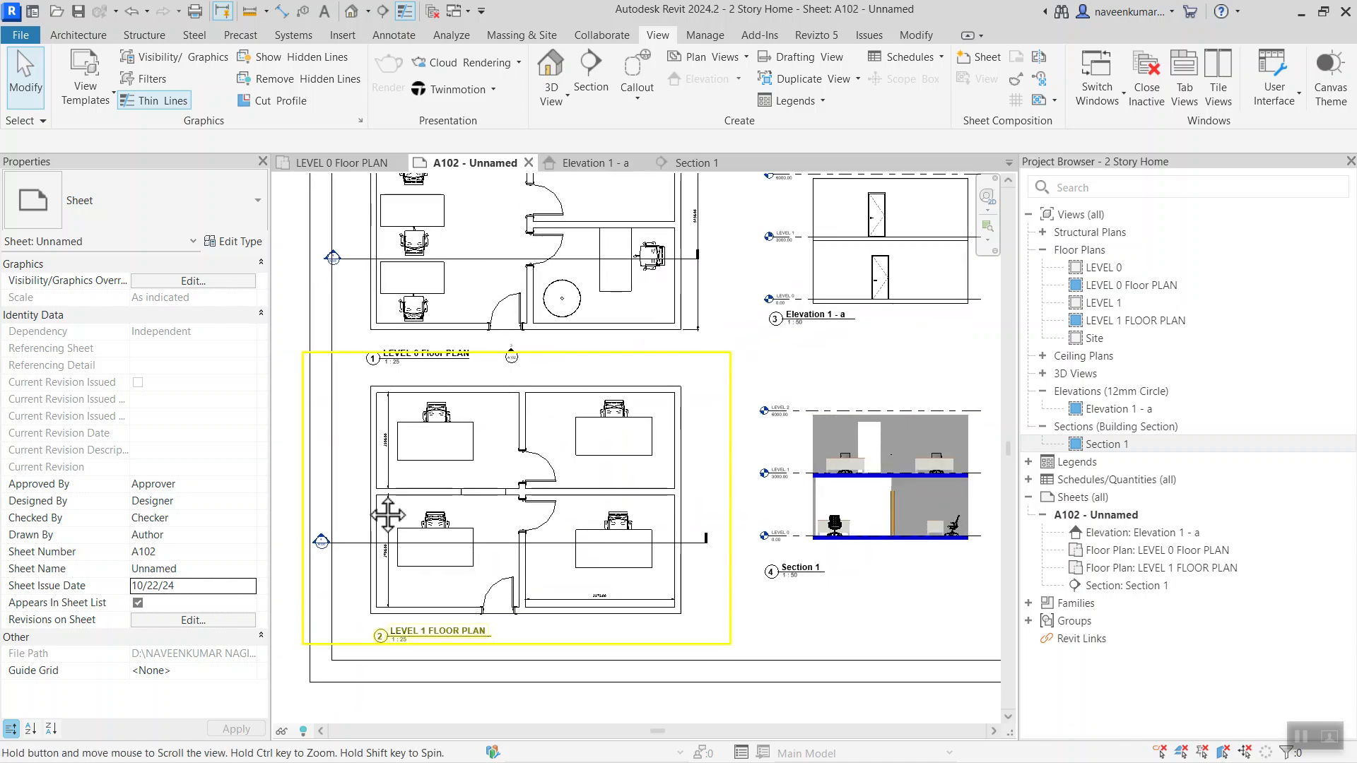
- Activate the LEVEL 1 FLOOR PLAN viewport on the sheet and pull the section line's head in closer to the building's outer wall
{"action": "double_click", "coordinate": [358, 498]}
{"action": "left_click", "coordinate": [351, 532]}
{"action": "scroll", "coordinate": [339, 531], "scroll_direction": "up", "scroll_amount": 2}
{"action": "left_click_drag", "start_coordinate": [342, 533], "coordinate": [379, 523]}
{"action": "scroll", "coordinate": [621, 434], "scroll_direction": "down", "scroll_amount": 3}
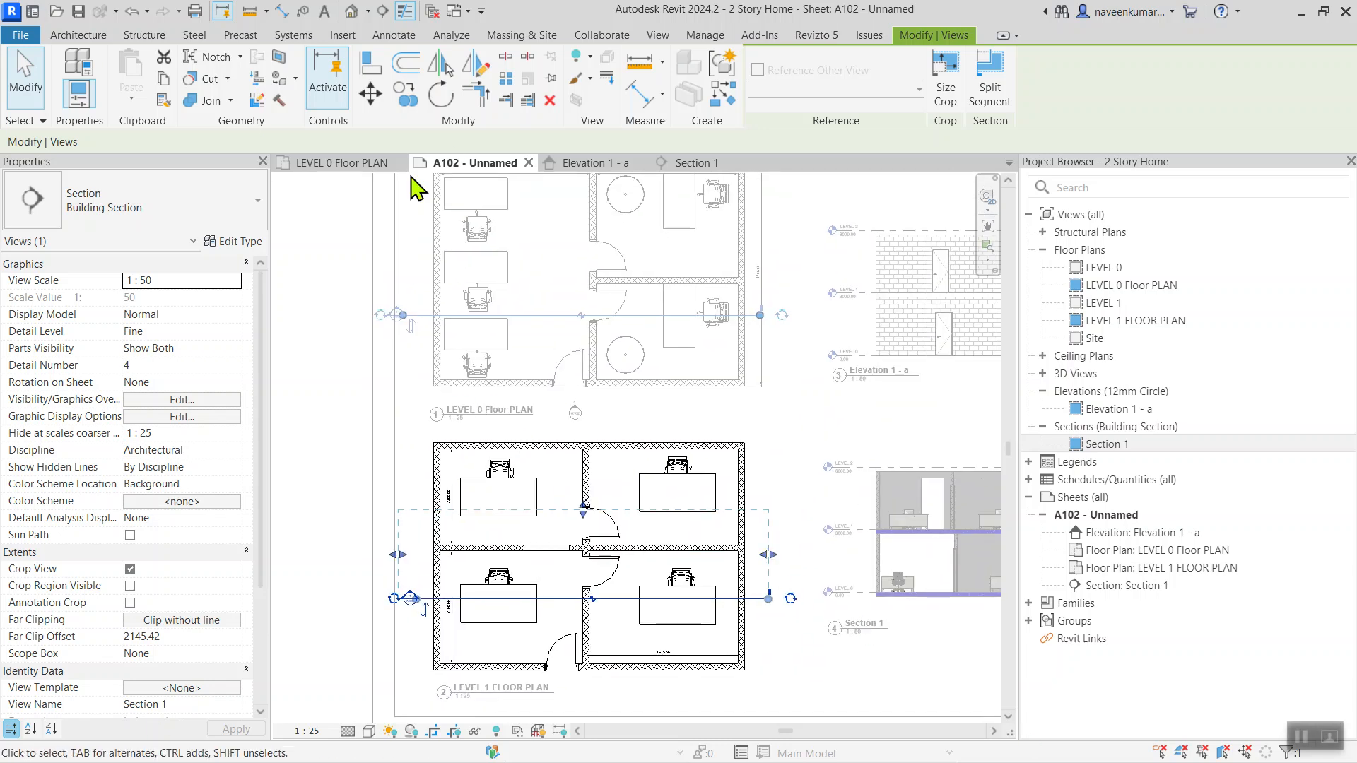
- Switch to the LEVEL 0 Floor PLAN viewport, pull its section head in closer to the outer wall like LEVEL 1, and deactivate the viewport
{"action": "scroll", "coordinate": [406, 319], "scroll_direction": "up", "scroll_amount": 5}
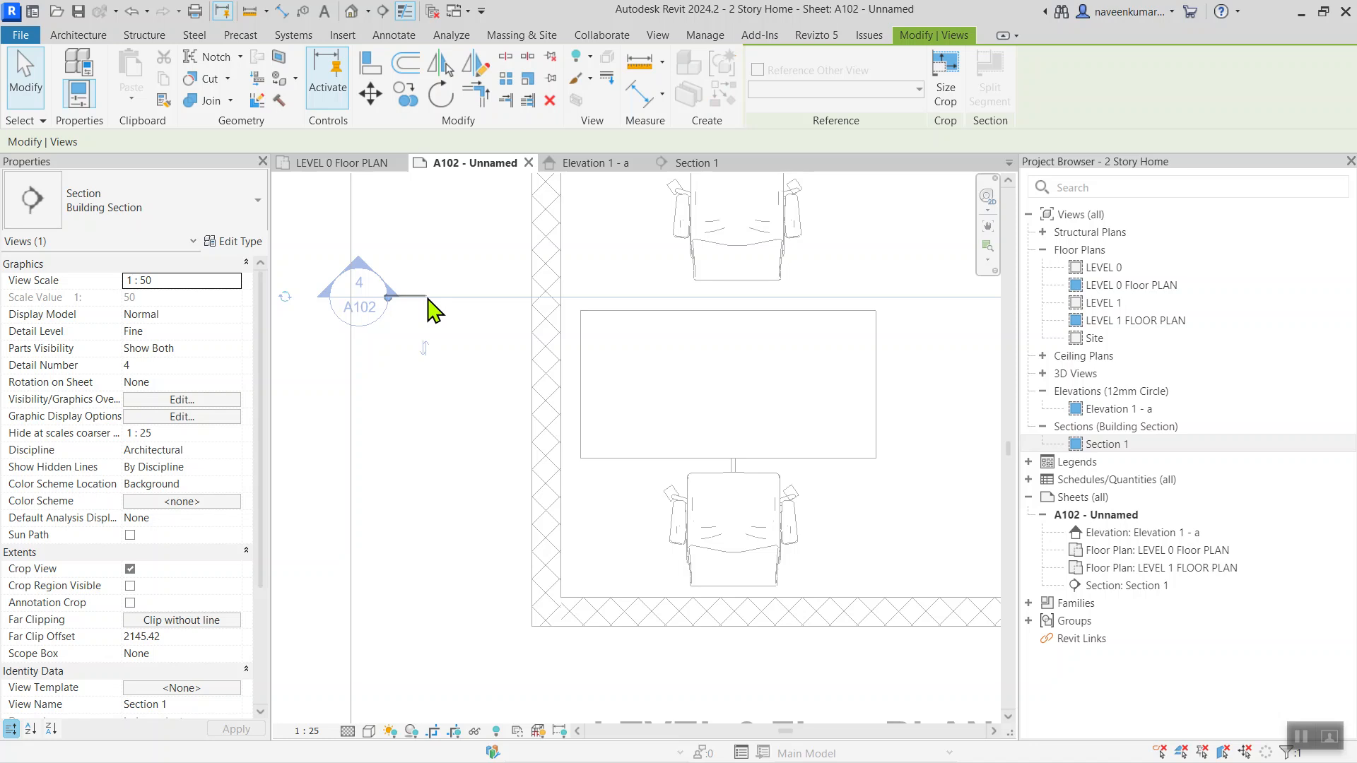
{"action": "double_click", "coordinate": [430, 264]}
{"action": "double_click", "coordinate": [438, 263]}
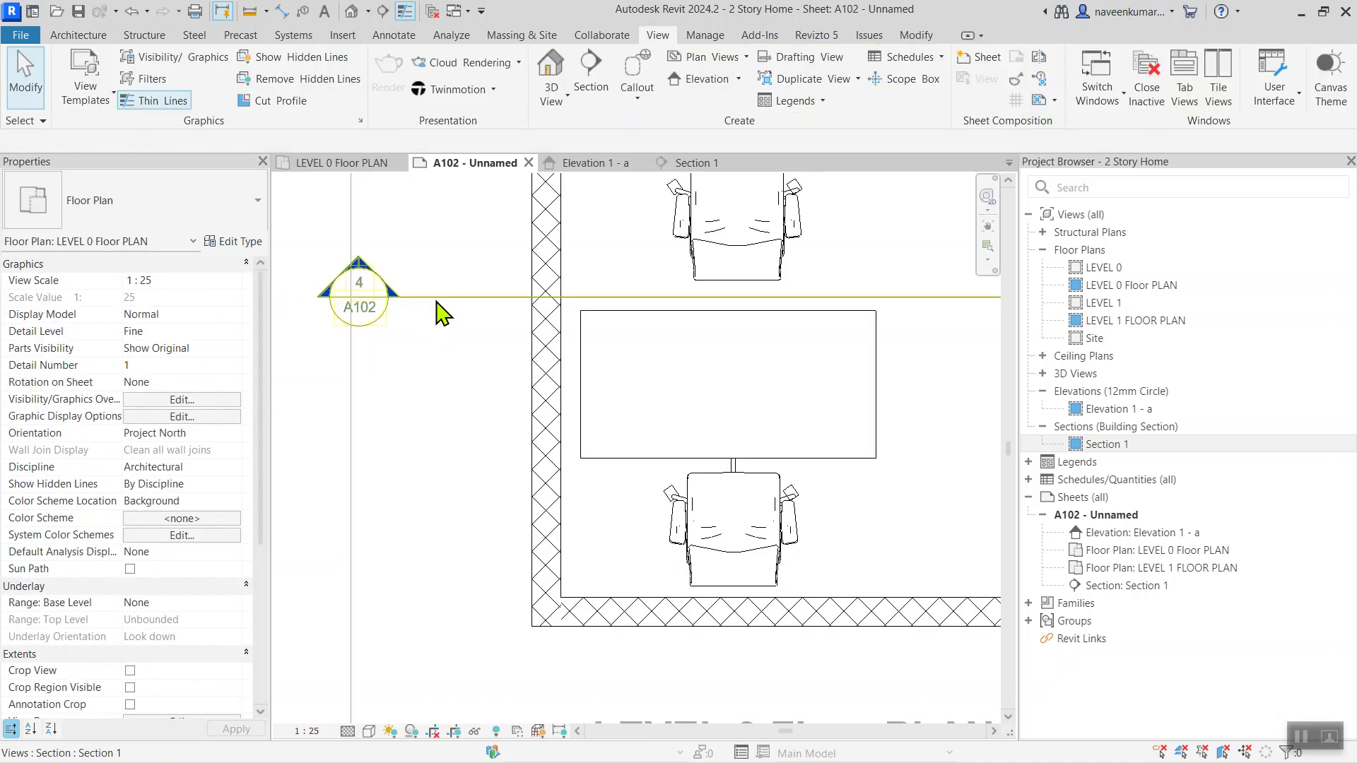
{"action": "left_click", "coordinate": [436, 302]}
{"action": "left_click_drag", "start_coordinate": [390, 298], "coordinate": [461, 300]}
{"action": "left_click", "coordinate": [436, 350]}
{"action": "scroll", "coordinate": [433, 352], "scroll_direction": "down", "scroll_amount": 2}
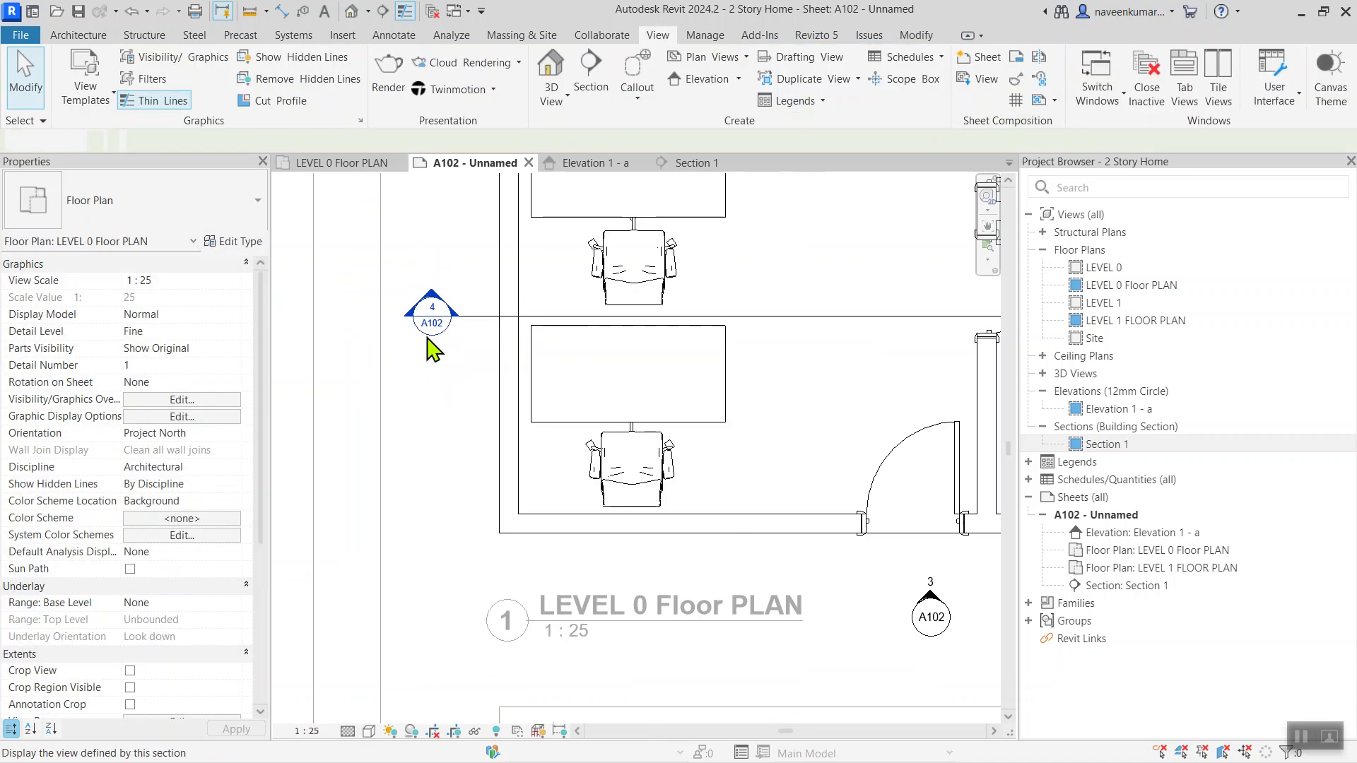
{"action": "scroll", "coordinate": [427, 338], "scroll_direction": "down", "scroll_amount": 4}
{"action": "scroll", "coordinate": [721, 380], "scroll_direction": "down", "scroll_amount": 2}
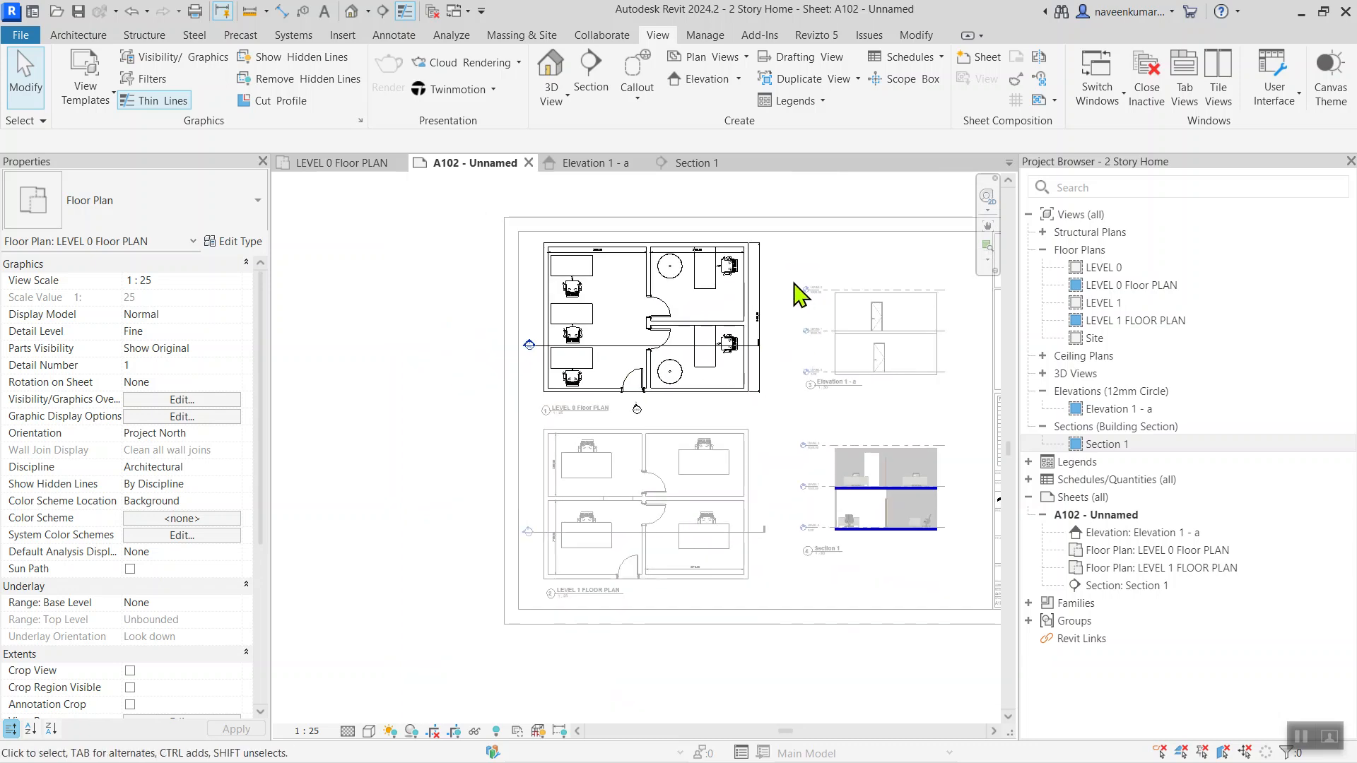
{"action": "scroll", "coordinate": [801, 295], "scroll_direction": "up", "scroll_amount": 1}
{"action": "double_click", "coordinate": [775, 312]}
- Try moving the text of the 5450 dimension beside LEVEL 0 Floor PLAN to the outer side of its dimension line, and undo the moves
{"action": "scroll", "coordinate": [759, 314], "scroll_direction": "up", "scroll_amount": 3}
{"action": "double_click", "coordinate": [757, 313]}
{"action": "left_click", "coordinate": [729, 354]}
{"action": "scroll", "coordinate": [731, 374], "scroll_direction": "up", "scroll_amount": 3}
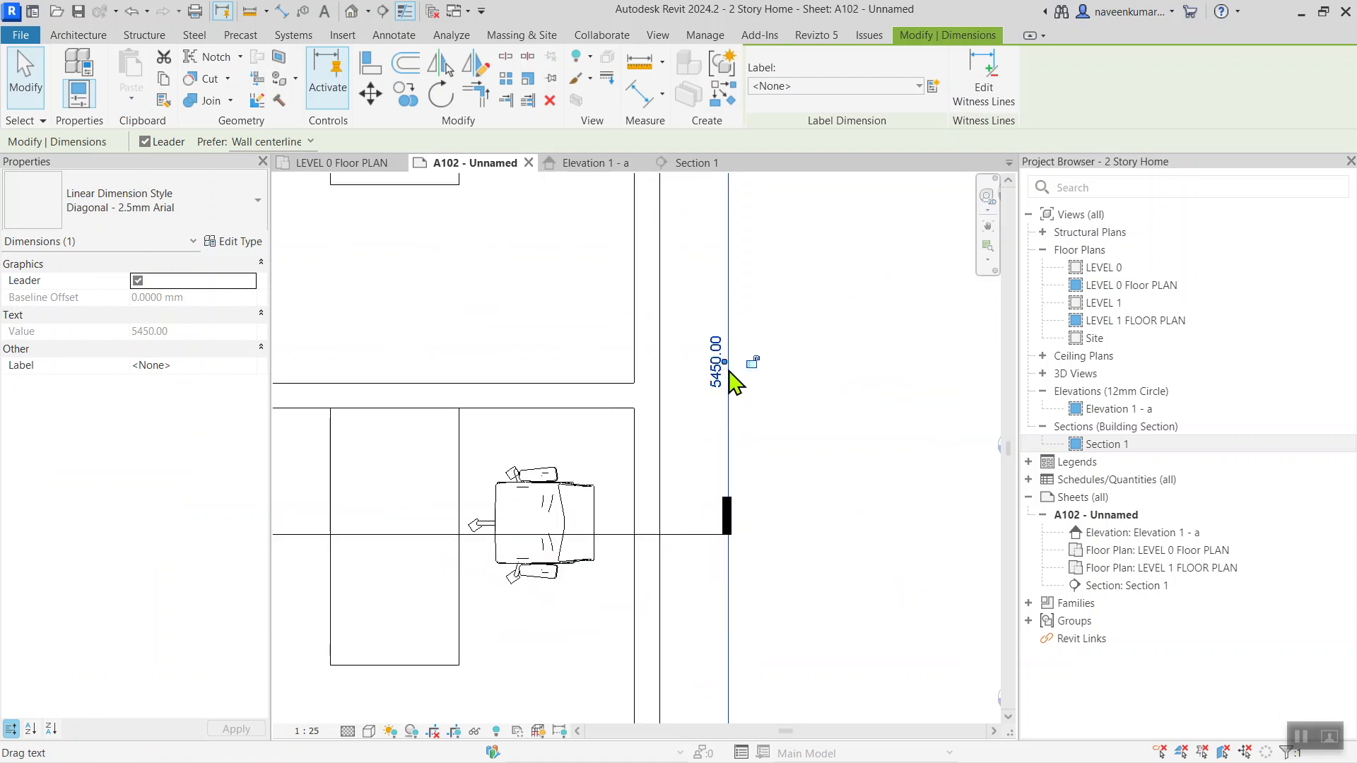
{"action": "scroll", "coordinate": [729, 370], "scroll_direction": "up", "scroll_amount": 2}
{"action": "left_click_drag", "start_coordinate": [723, 356], "coordinate": [797, 280]}
{"action": "left_click", "coordinate": [792, 292]}
{"action": "scroll", "coordinate": [783, 293], "scroll_direction": "down", "scroll_amount": 2}
{"action": "scroll", "coordinate": [768, 334], "scroll_direction": "up", "scroll_amount": 2}
{"action": "scroll", "coordinate": [773, 345], "scroll_direction": "up", "scroll_amount": 2}
{"action": "left_click", "coordinate": [785, 325]}
{"action": "left_click_drag", "start_coordinate": [705, 293], "coordinate": [841, 311]}
{"action": "left_click", "coordinate": [868, 329]}
{"action": "key", "text": "ctrl+z"}
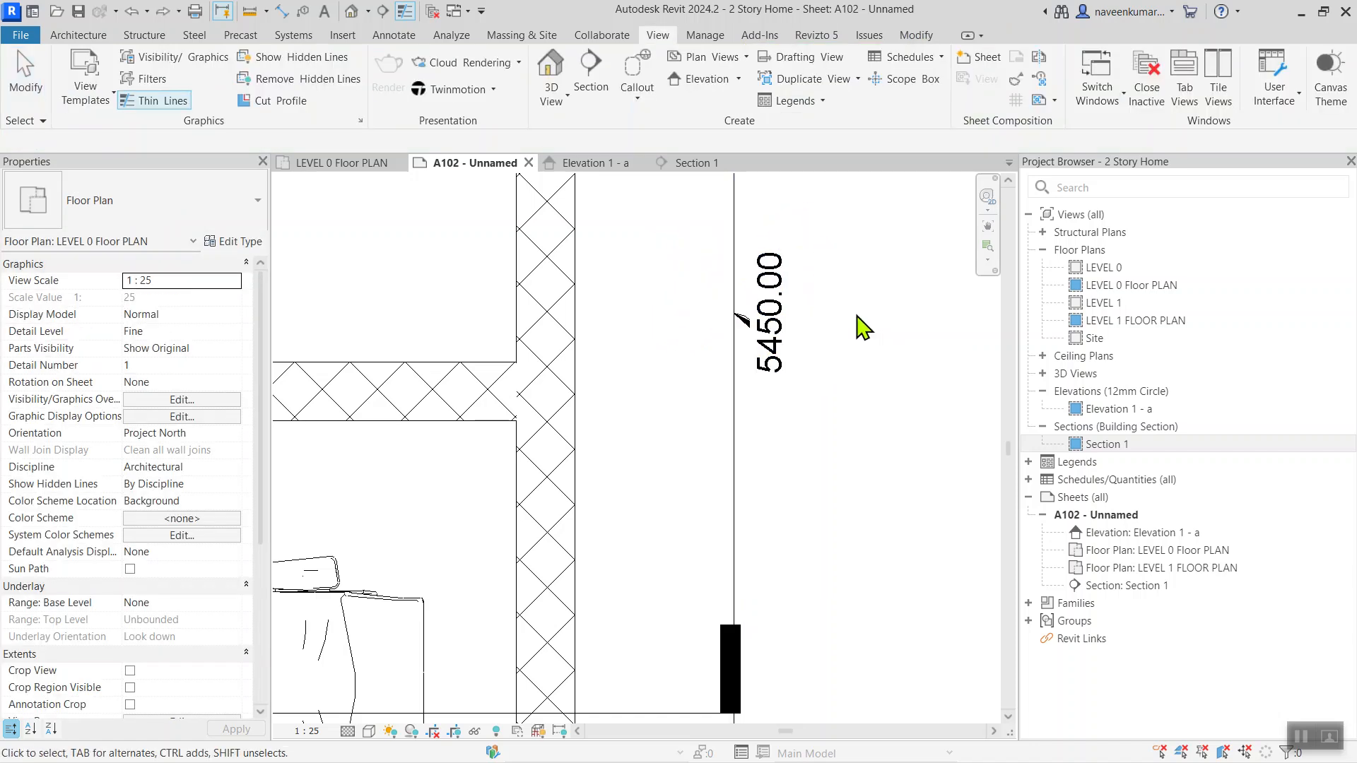
{"action": "key", "text": "ctrl+z"}
- Try repositioning the 5450 dimension's text again in the LEVEL 0 plan, undo the last move, and deactivate the viewport
{"action": "left_click", "coordinate": [711, 367]}
{"action": "scroll", "coordinate": [716, 378], "scroll_direction": "up", "scroll_amount": 2}
{"action": "left_click_drag", "start_coordinate": [733, 358], "coordinate": [824, 349]}
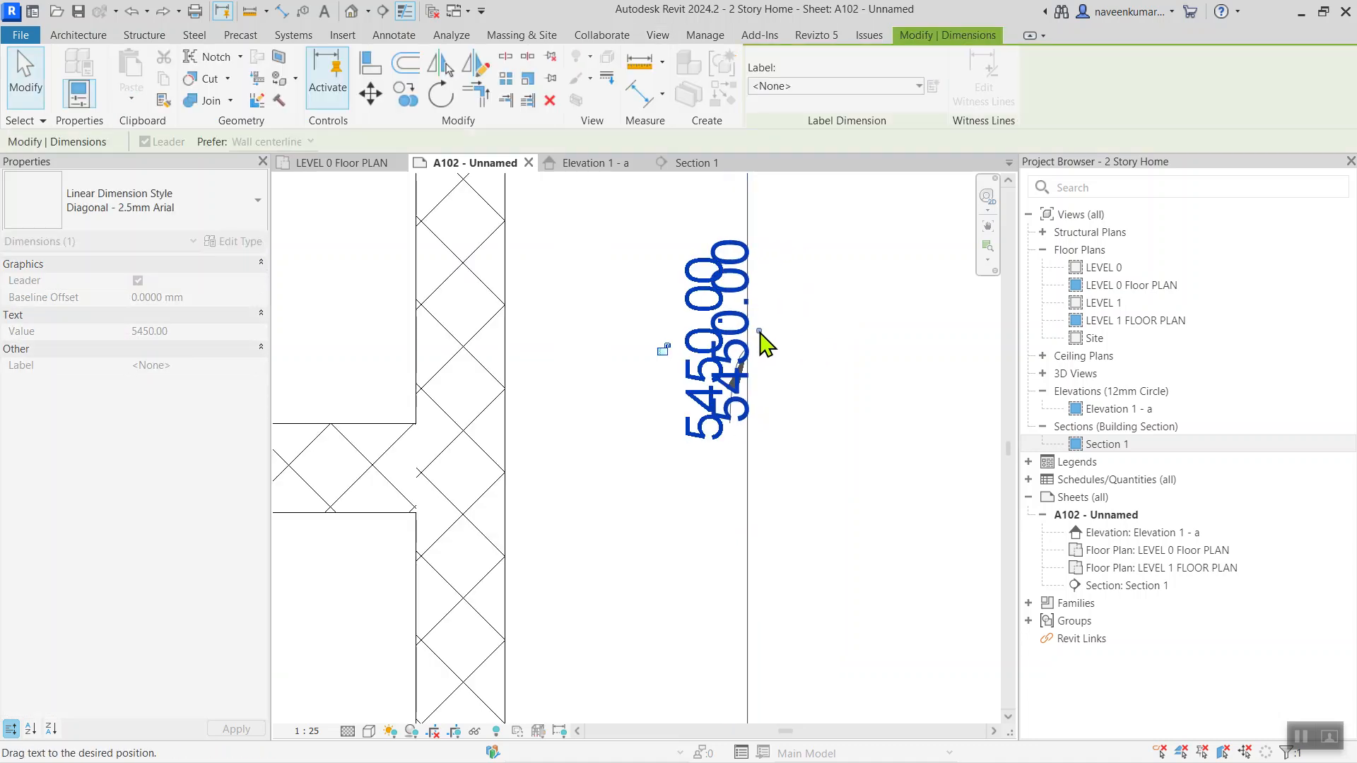
{"action": "left_click_drag", "start_coordinate": [721, 322], "coordinate": [719, 320]}
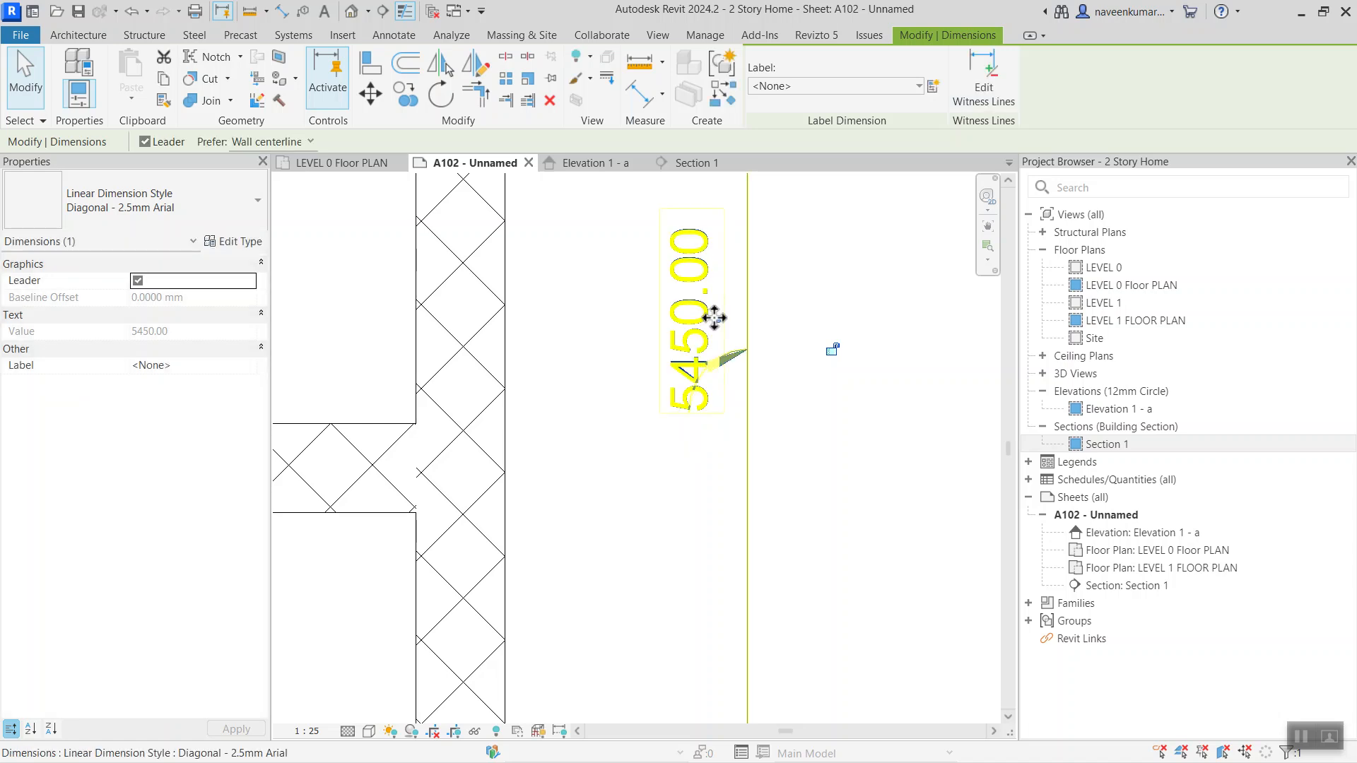
{"action": "key", "text": "ctrl+z"}
{"action": "scroll", "coordinate": [735, 357], "scroll_direction": "down", "scroll_amount": 8}
{"action": "middle_click_drag", "start_coordinate": [797, 396], "coordinate": [796, 393]}
{"action": "scroll", "coordinate": [796, 393], "scroll_direction": "down", "scroll_amount": 5}
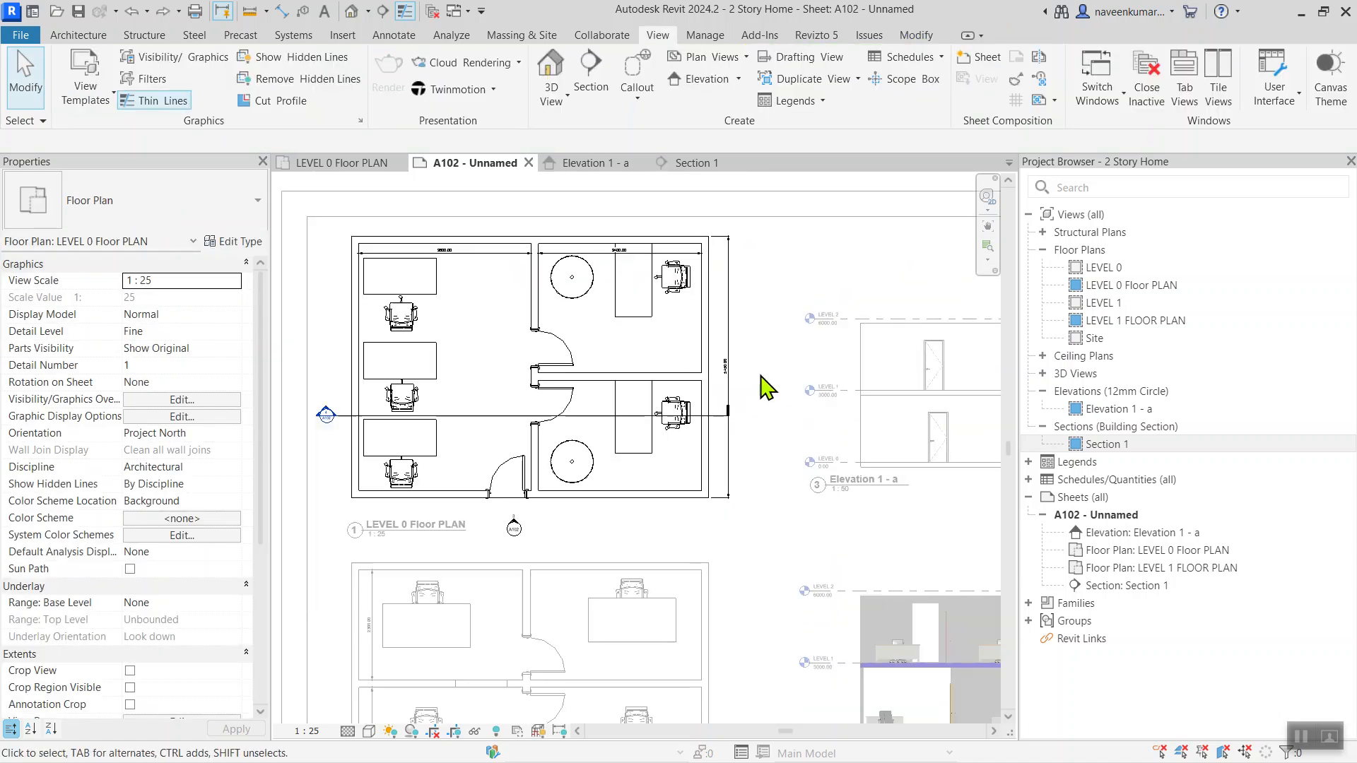
{"action": "double_click", "coordinate": [728, 322]}
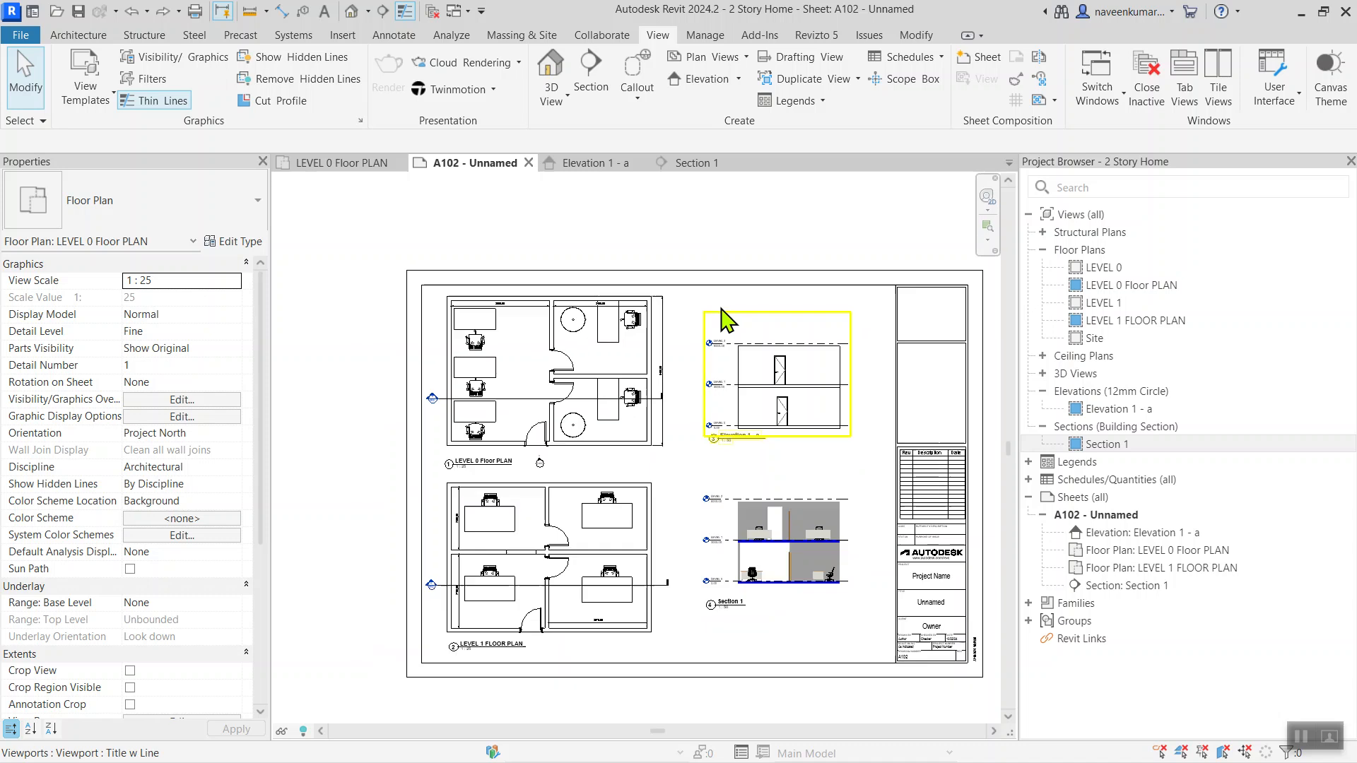
- Examine the completed sheet A102, checking the title block fields and the arrangement of the plans, elevation and section
{"action": "scroll", "coordinate": [728, 322], "scroll_direction": "down", "scroll_amount": 2}
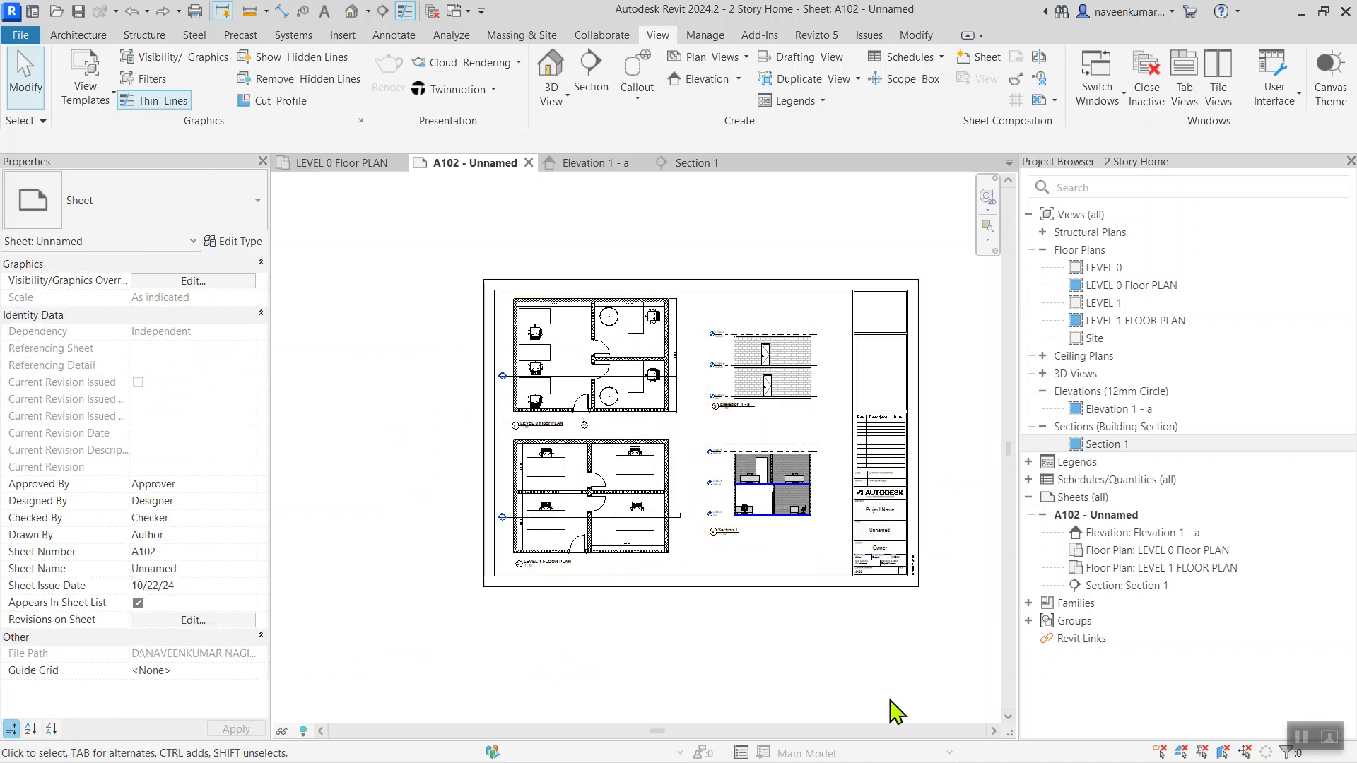
{"action": "scroll", "coordinate": [770, 604], "scroll_direction": "up", "scroll_amount": 8}
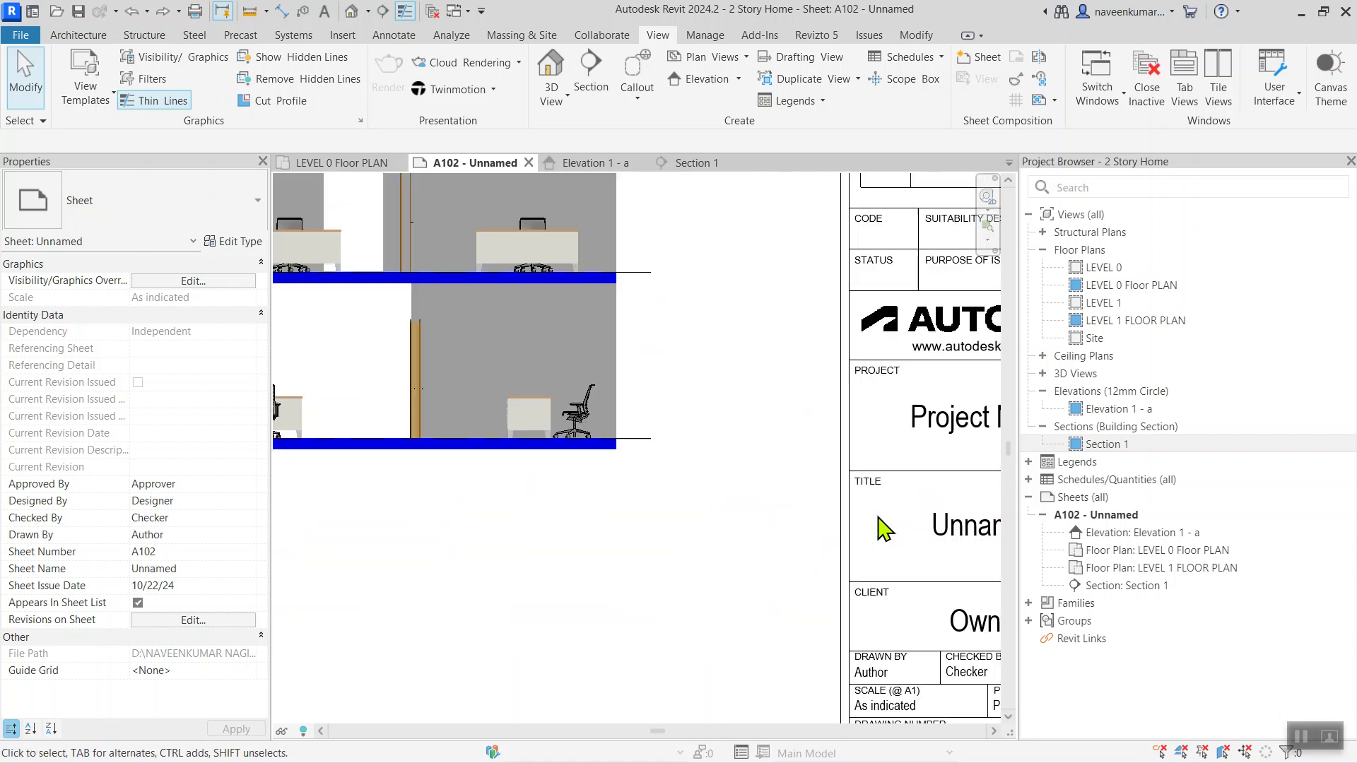
{"action": "middle_click_drag", "start_coordinate": [696, 590], "coordinate": [639, 621]}
{"action": "scroll", "coordinate": [784, 384], "scroll_direction": "down", "scroll_amount": 5}
{"action": "scroll", "coordinate": [771, 390], "scroll_direction": "up", "scroll_amount": 2}
{"action": "scroll", "coordinate": [745, 449], "scroll_direction": "down", "scroll_amount": 3}
{"action": "middle_click_drag", "start_coordinate": [749, 446], "coordinate": [786, 339]}
{"action": "scroll", "coordinate": [677, 459], "scroll_direction": "down", "scroll_amount": 3}
{"action": "middle_click_drag", "start_coordinate": [452, 432], "coordinate": [630, 436]}
{"action": "scroll", "coordinate": [611, 424], "scroll_direction": "up", "scroll_amount": 3}
{"action": "scroll", "coordinate": [746, 431], "scroll_direction": "down", "scroll_amount": 3}
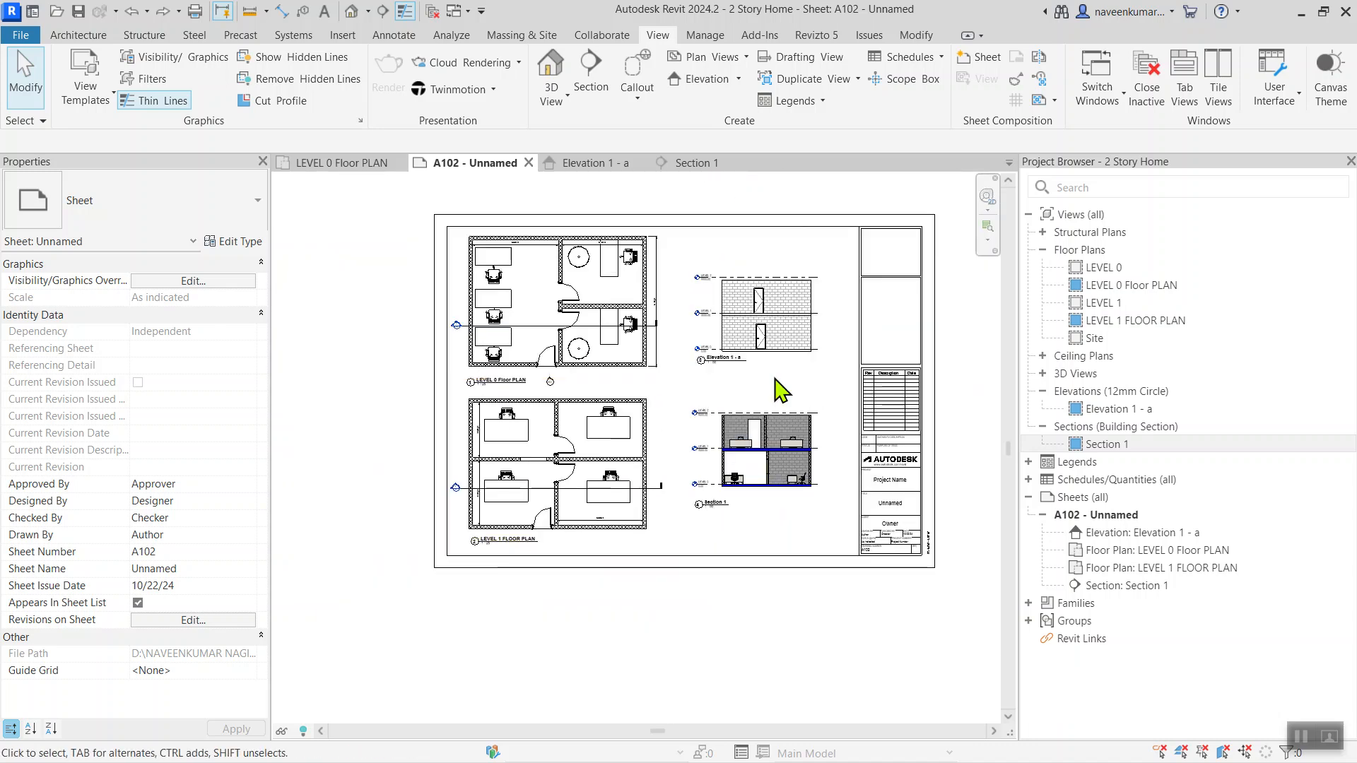